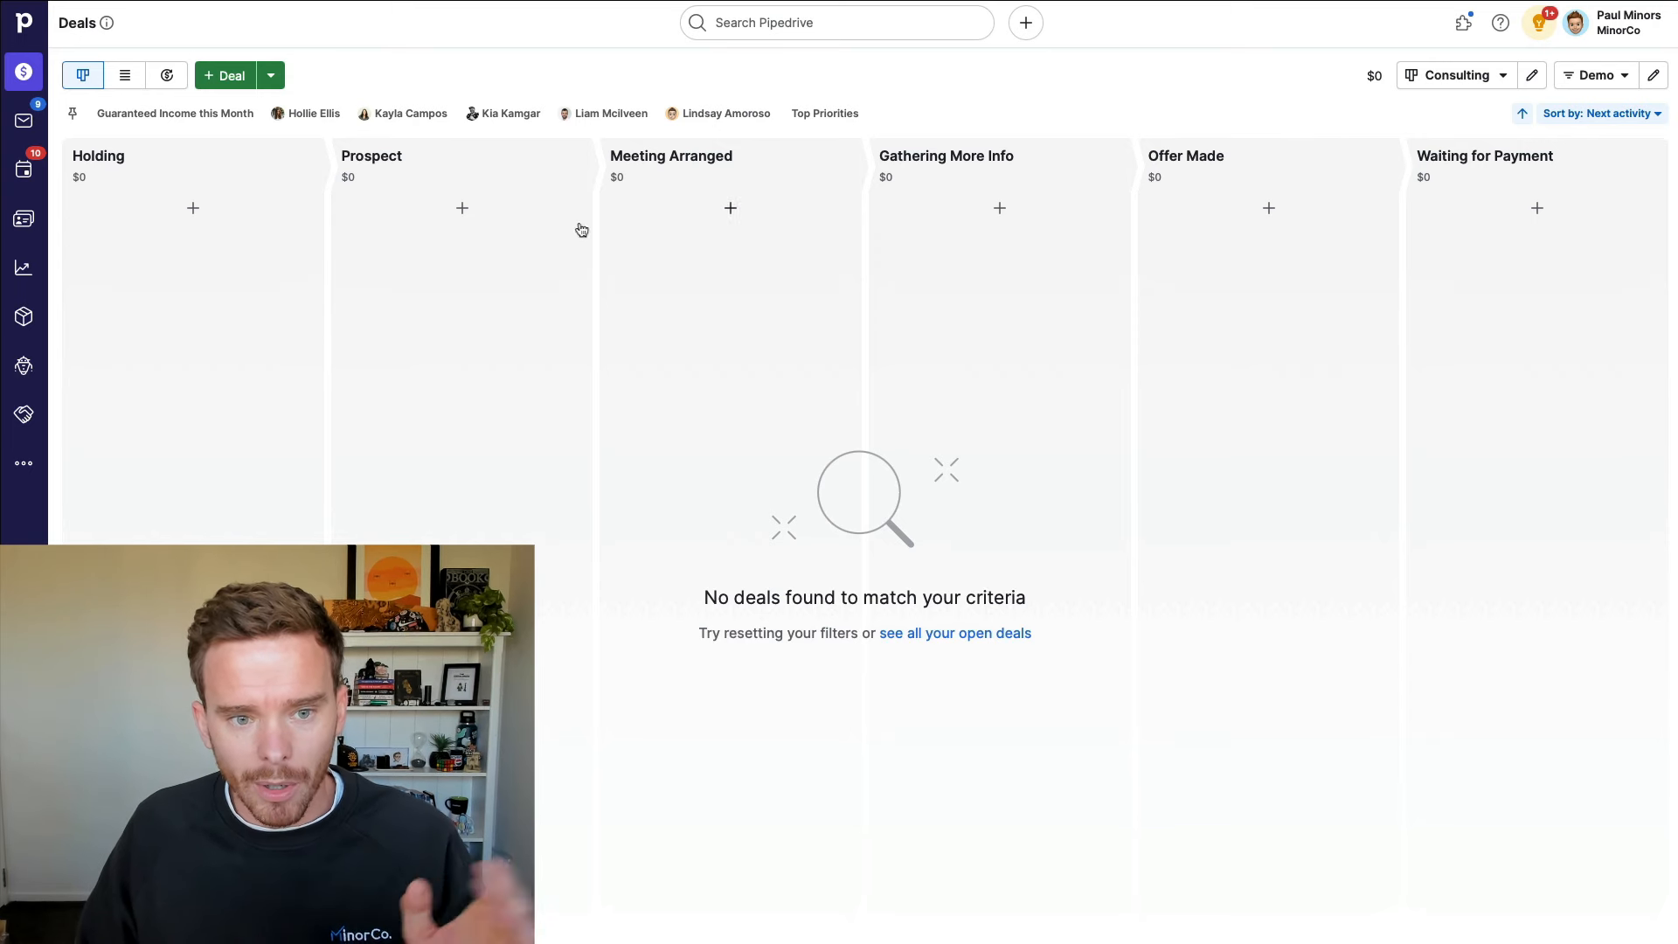
Step: Dismiss the followed-items notification and bring up the pipeline list over the Consulting board
click(1468, 76)
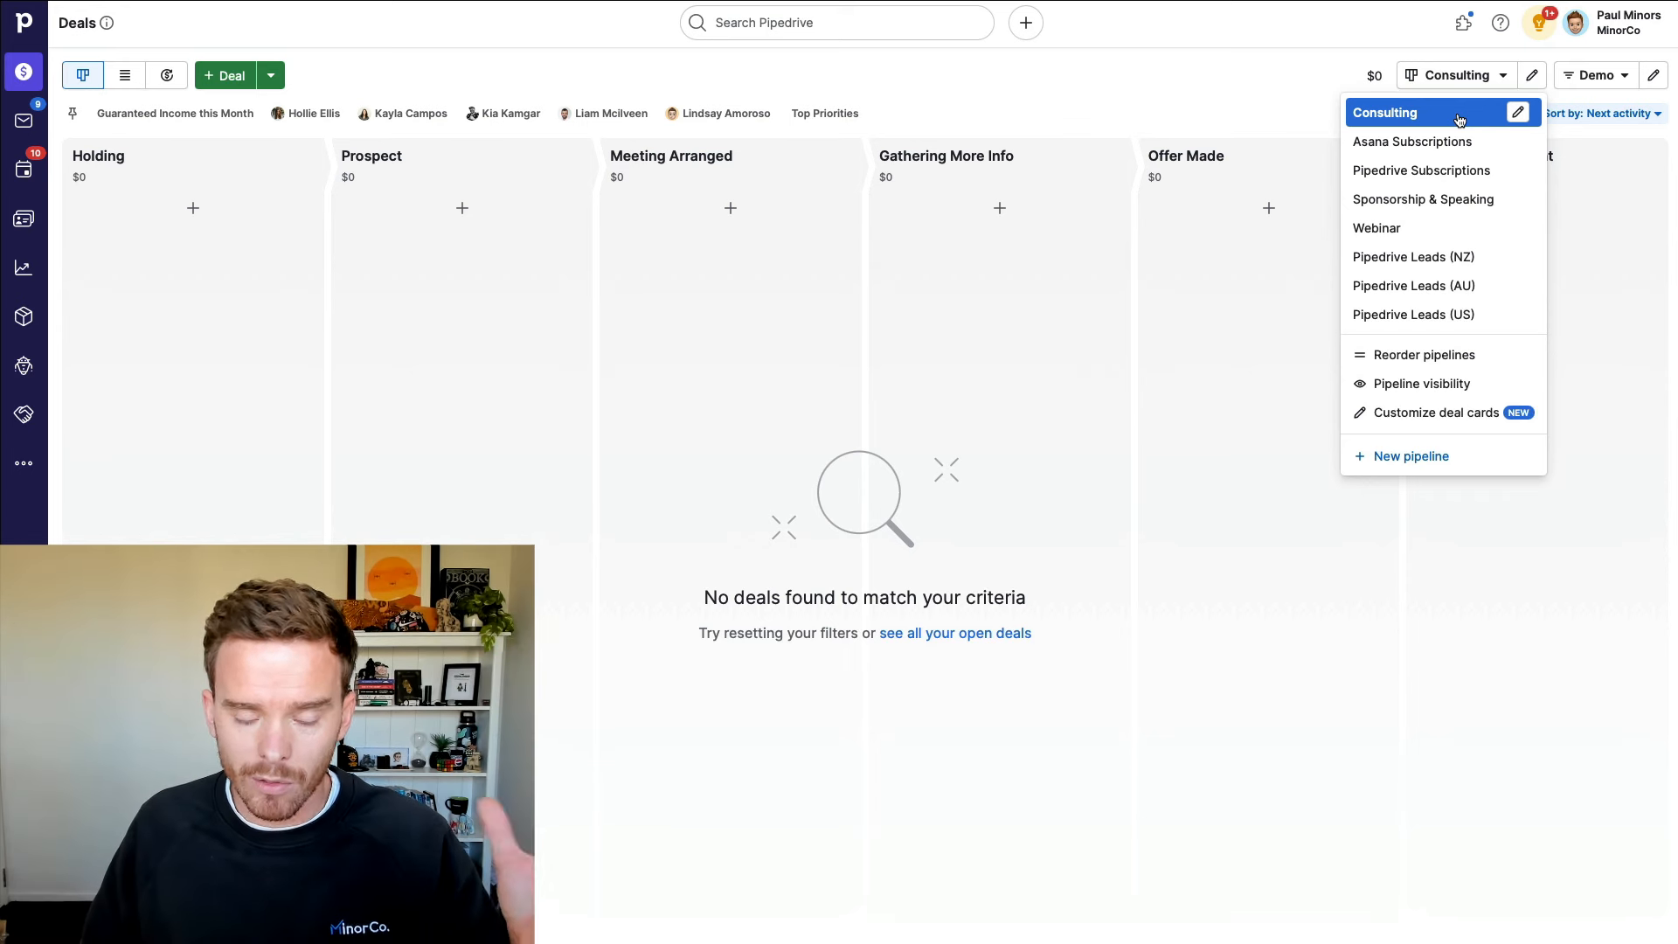
click(1049, 133)
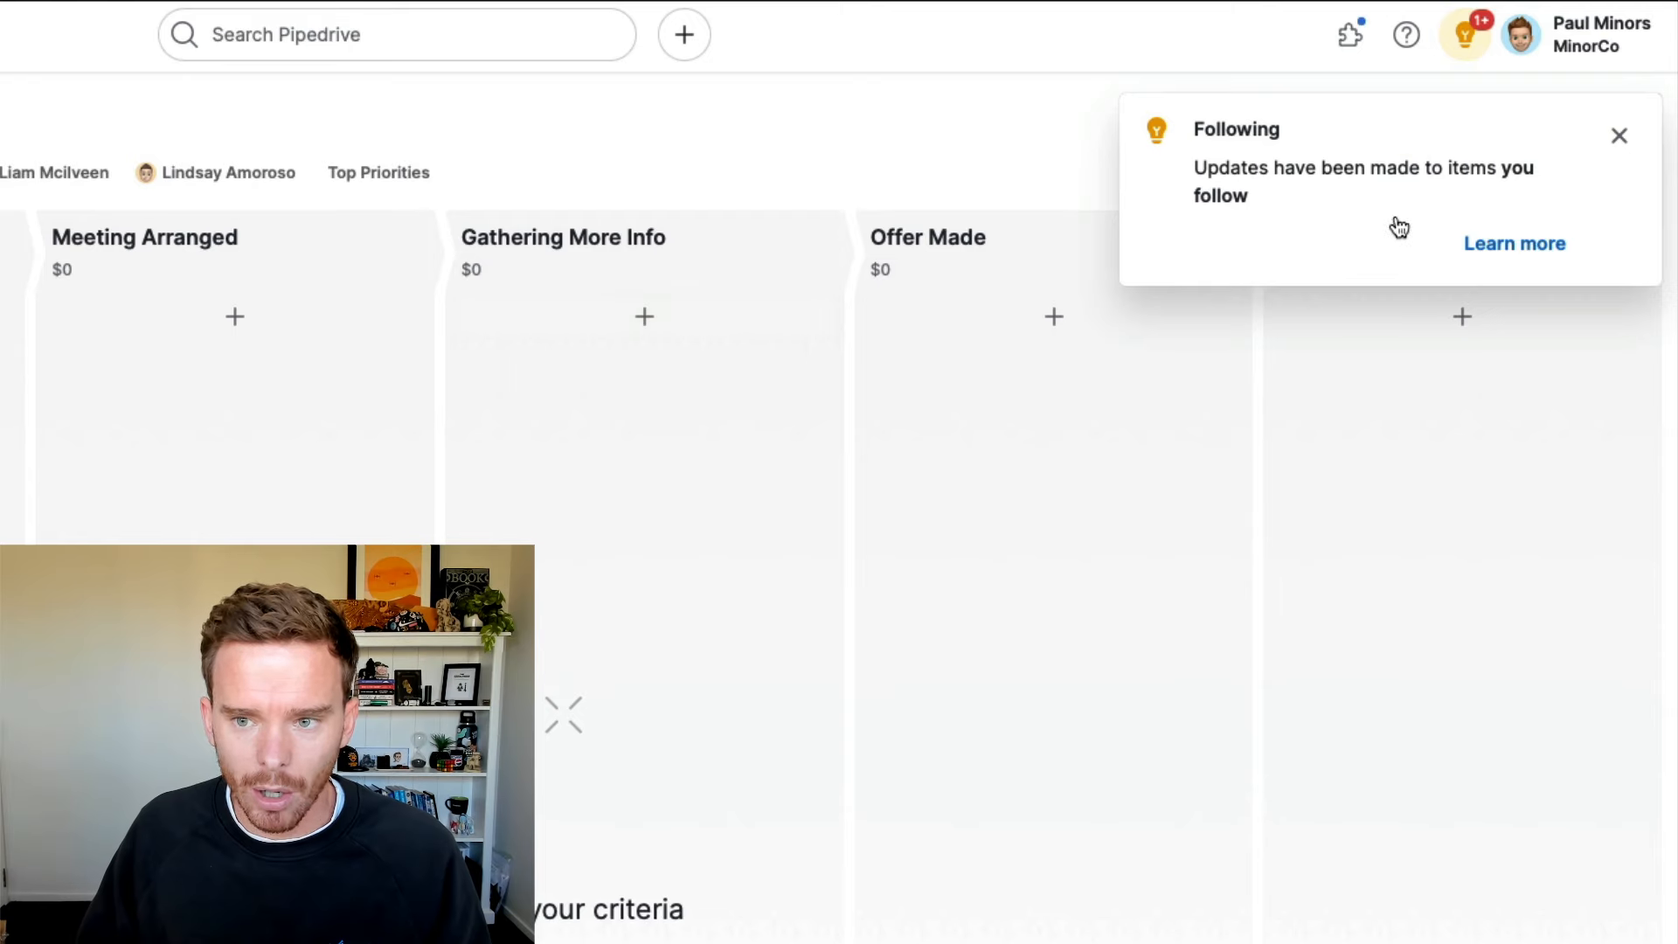
click(1618, 136)
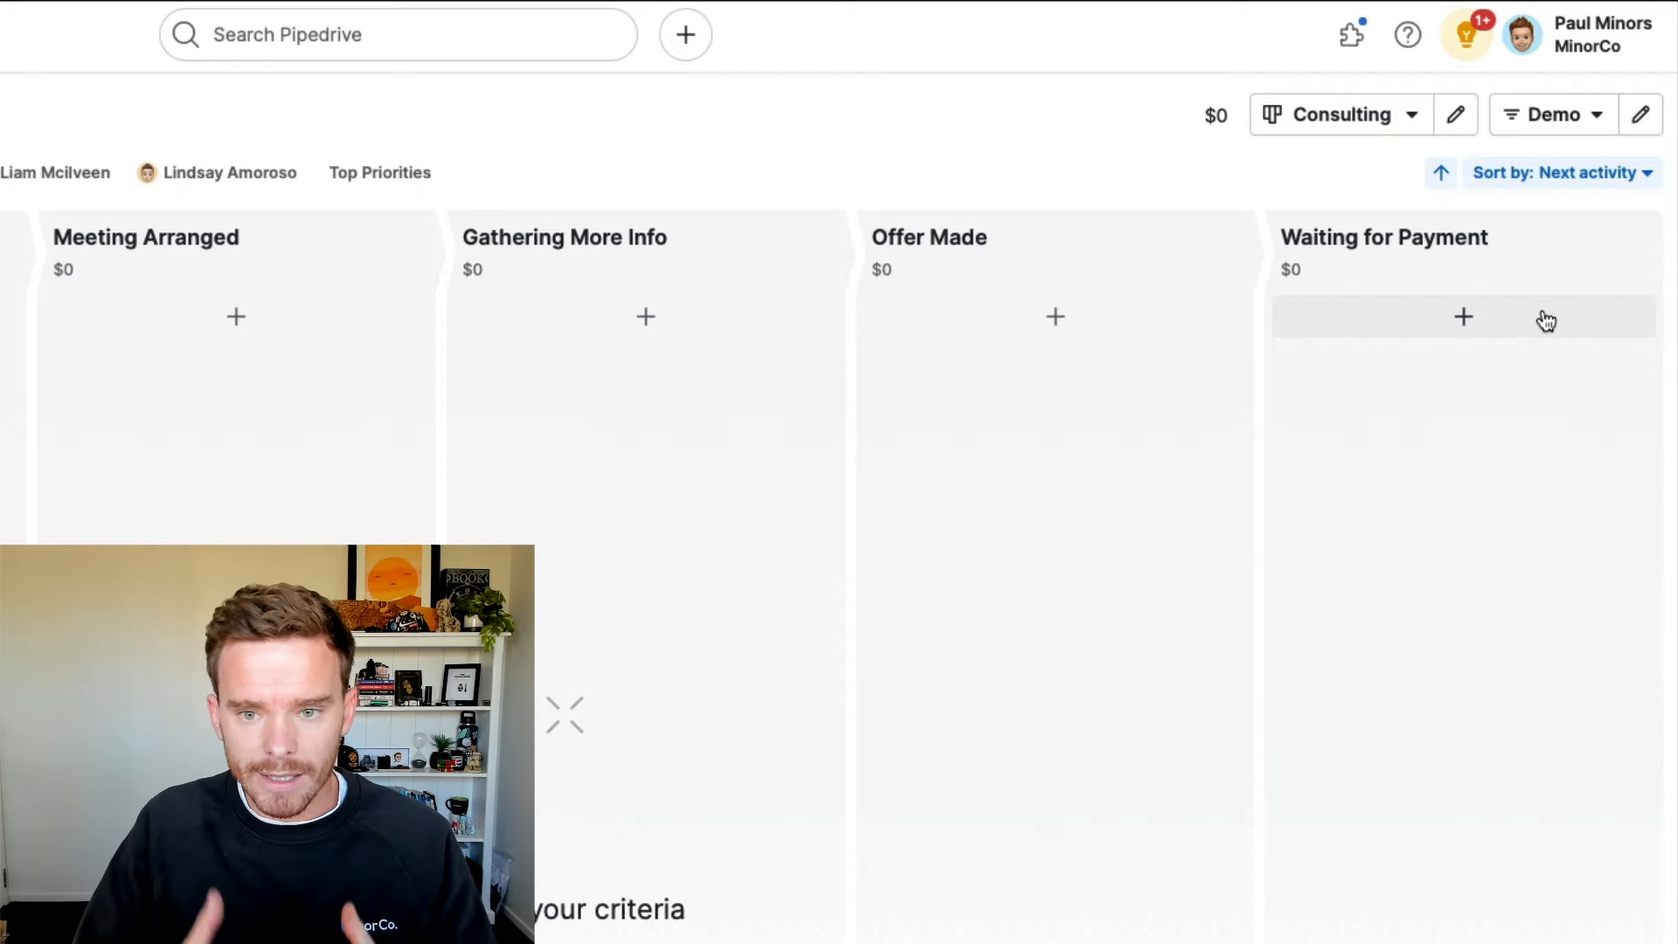
click(1355, 123)
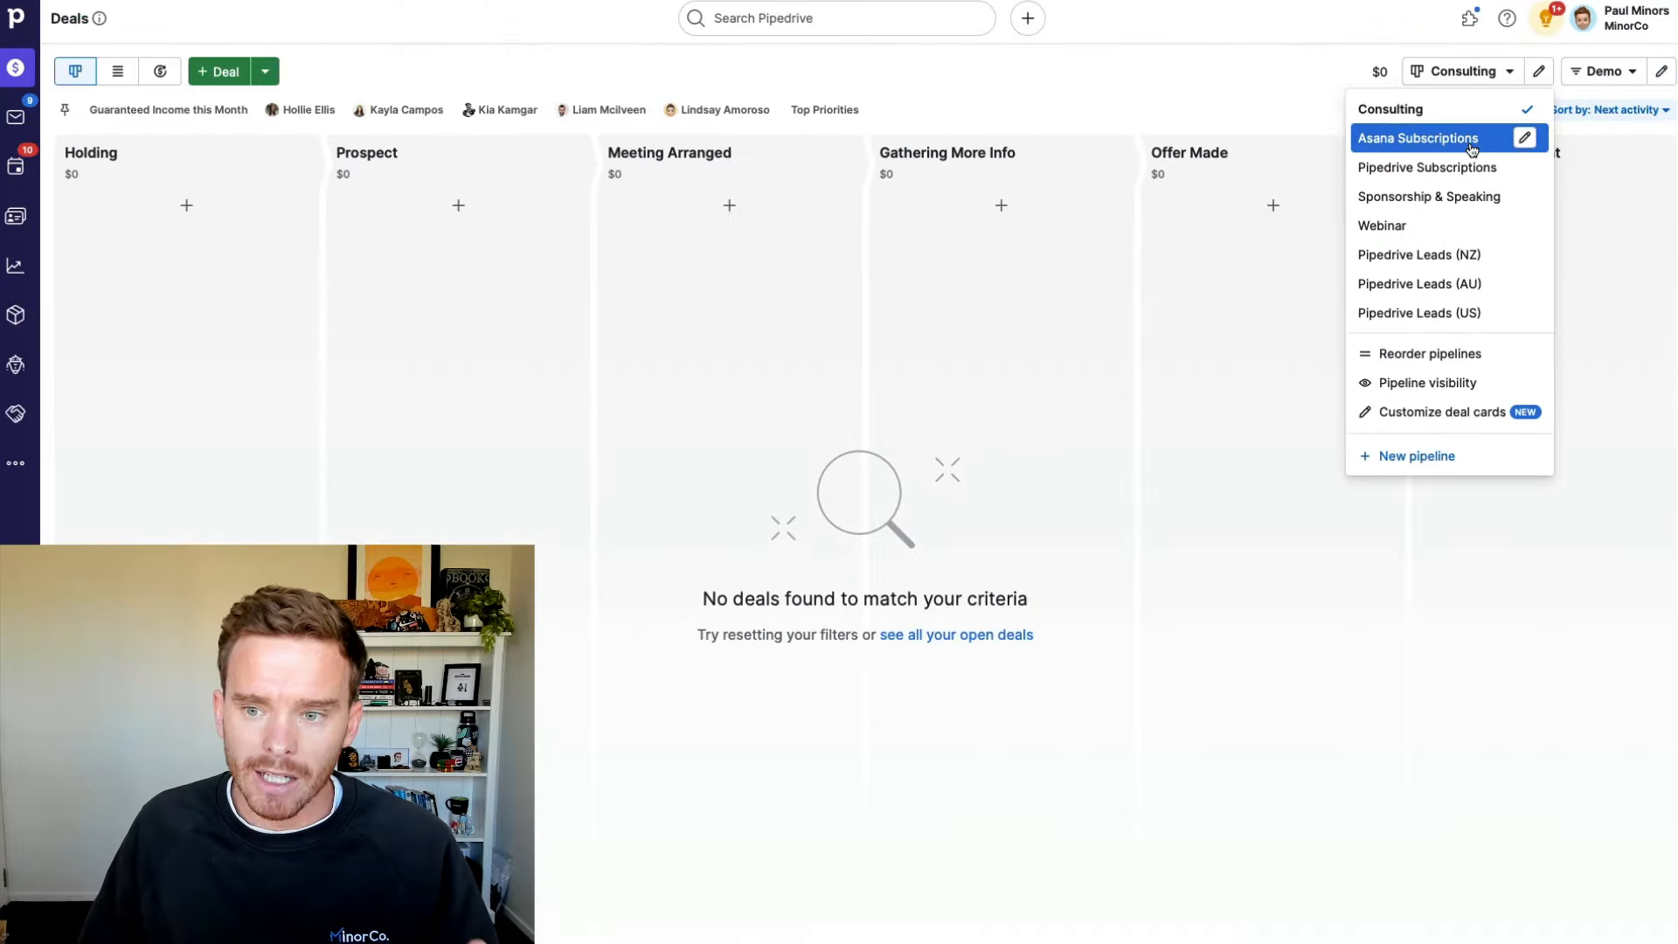
Step: Compare the Asana Subscriptions and Pipedrive Subscriptions pipeline boards, settling on Pipedrive Subscriptions
click(1472, 145)
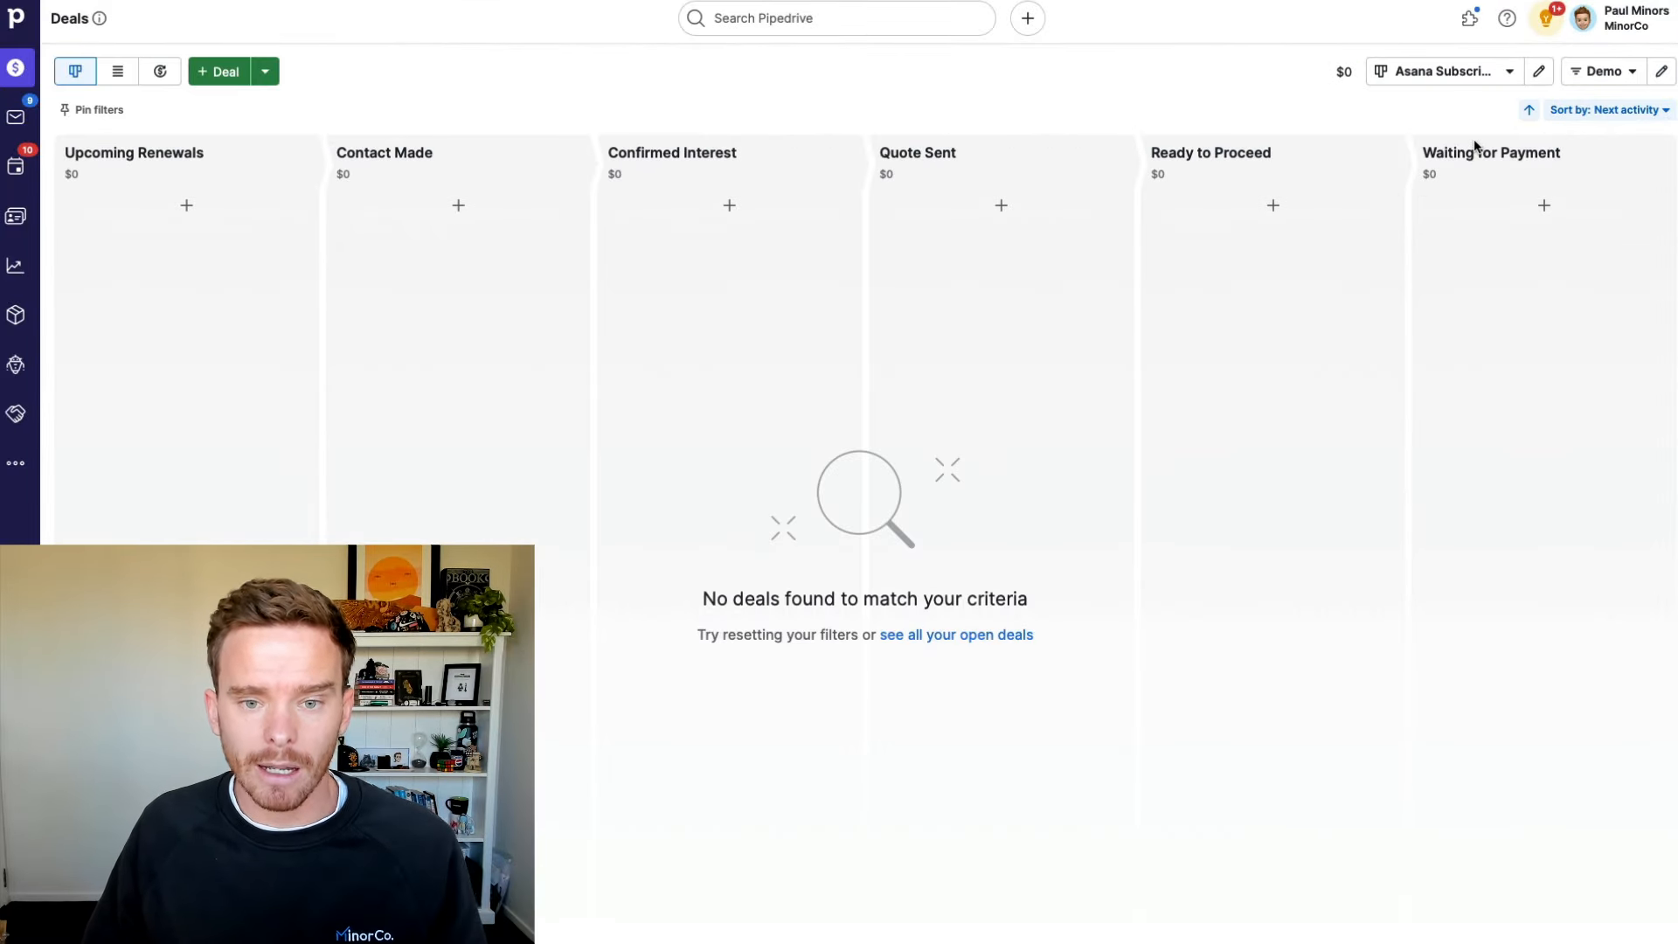
click(1442, 73)
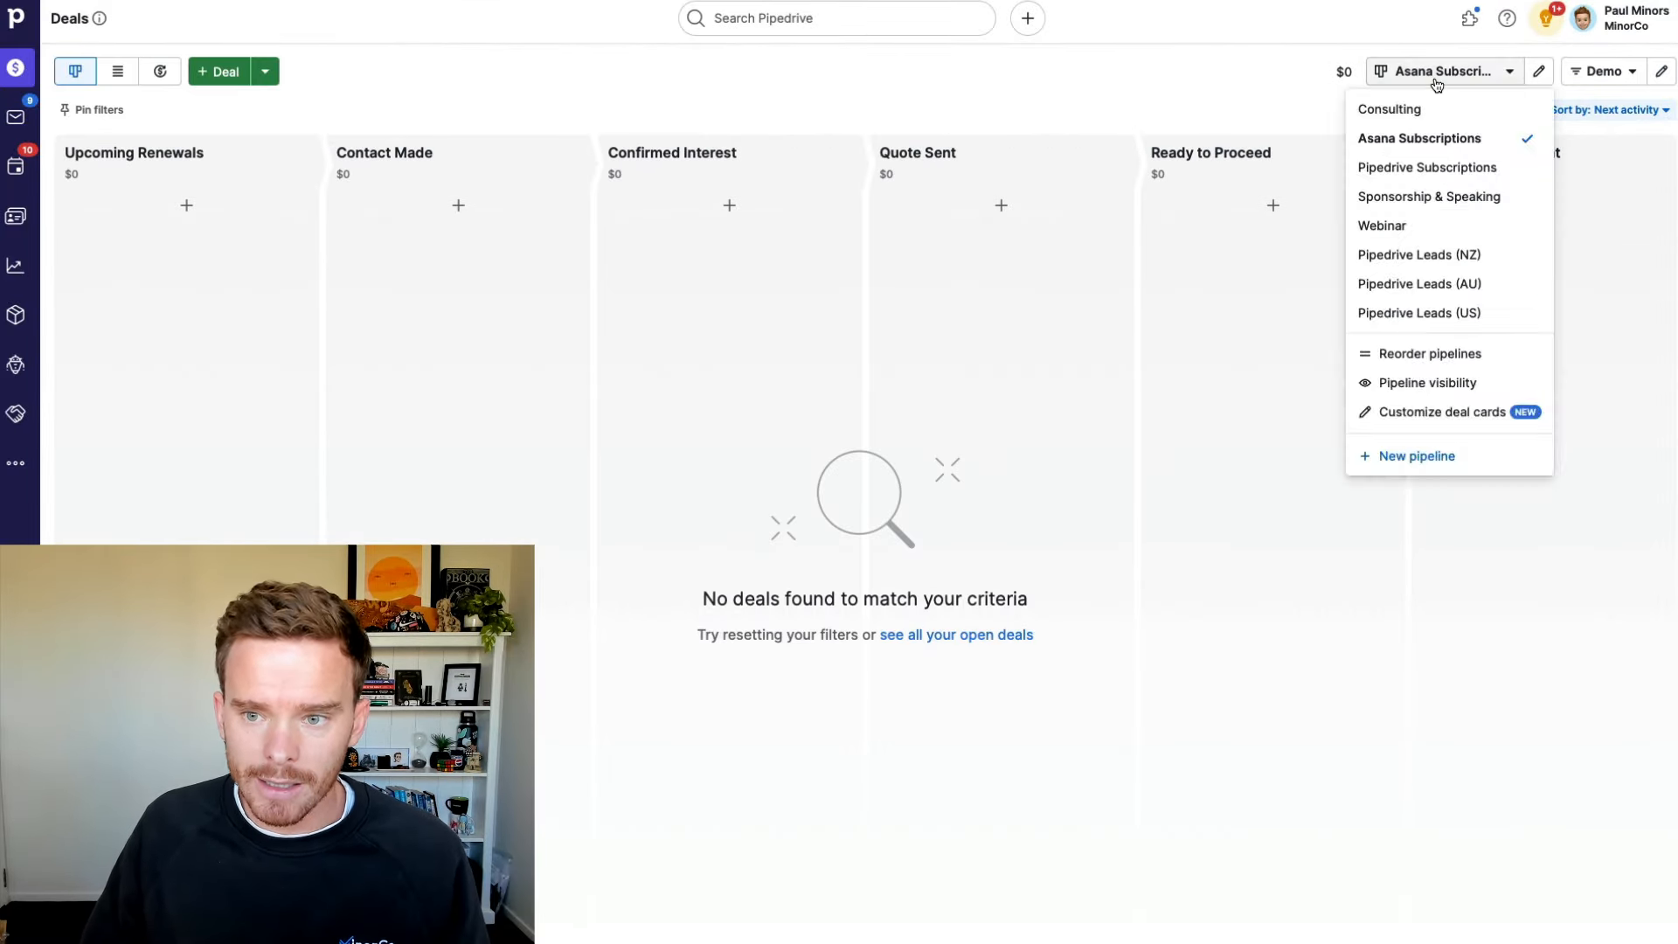
click(1448, 178)
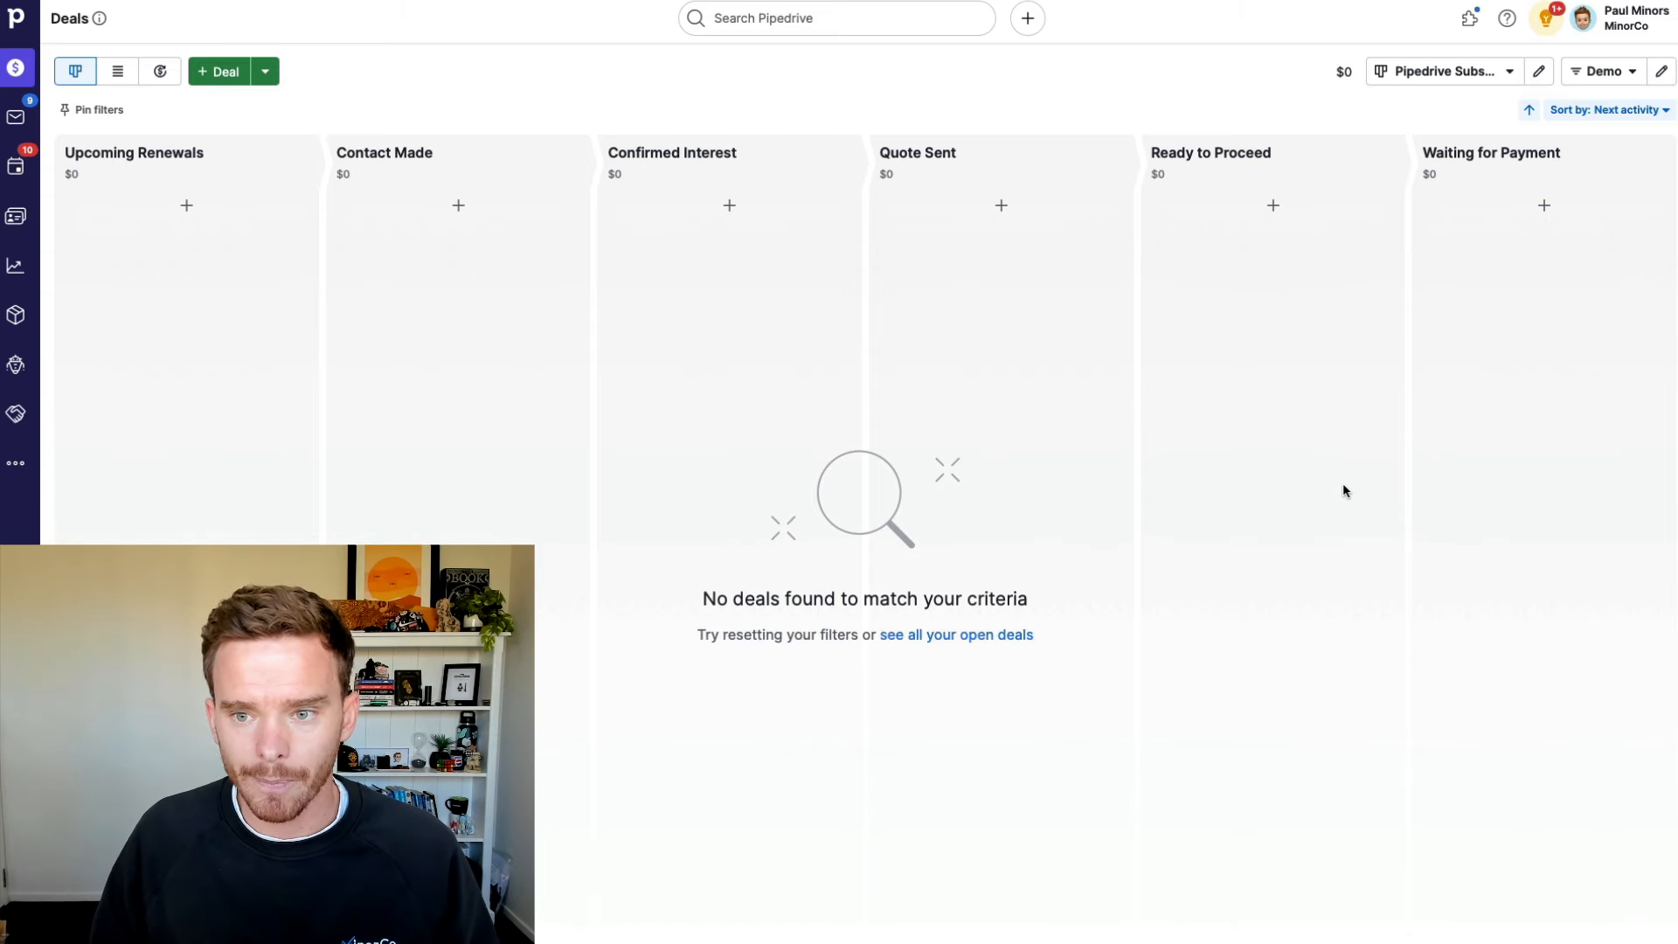
click(1387, 73)
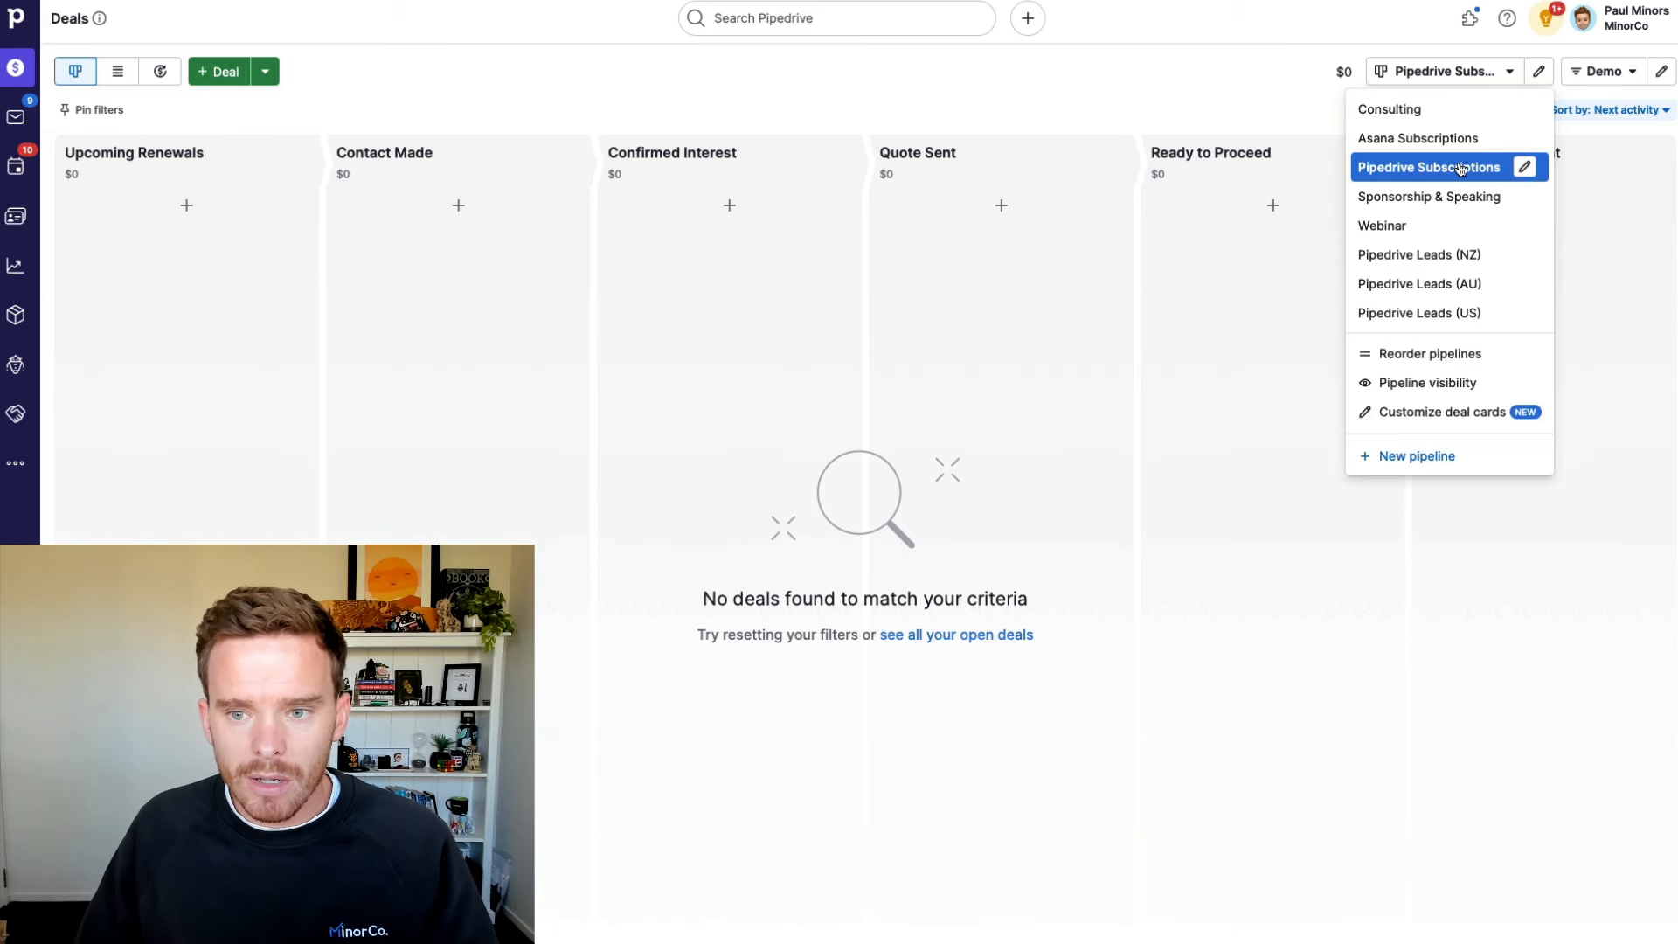
click(1452, 138)
click(1465, 77)
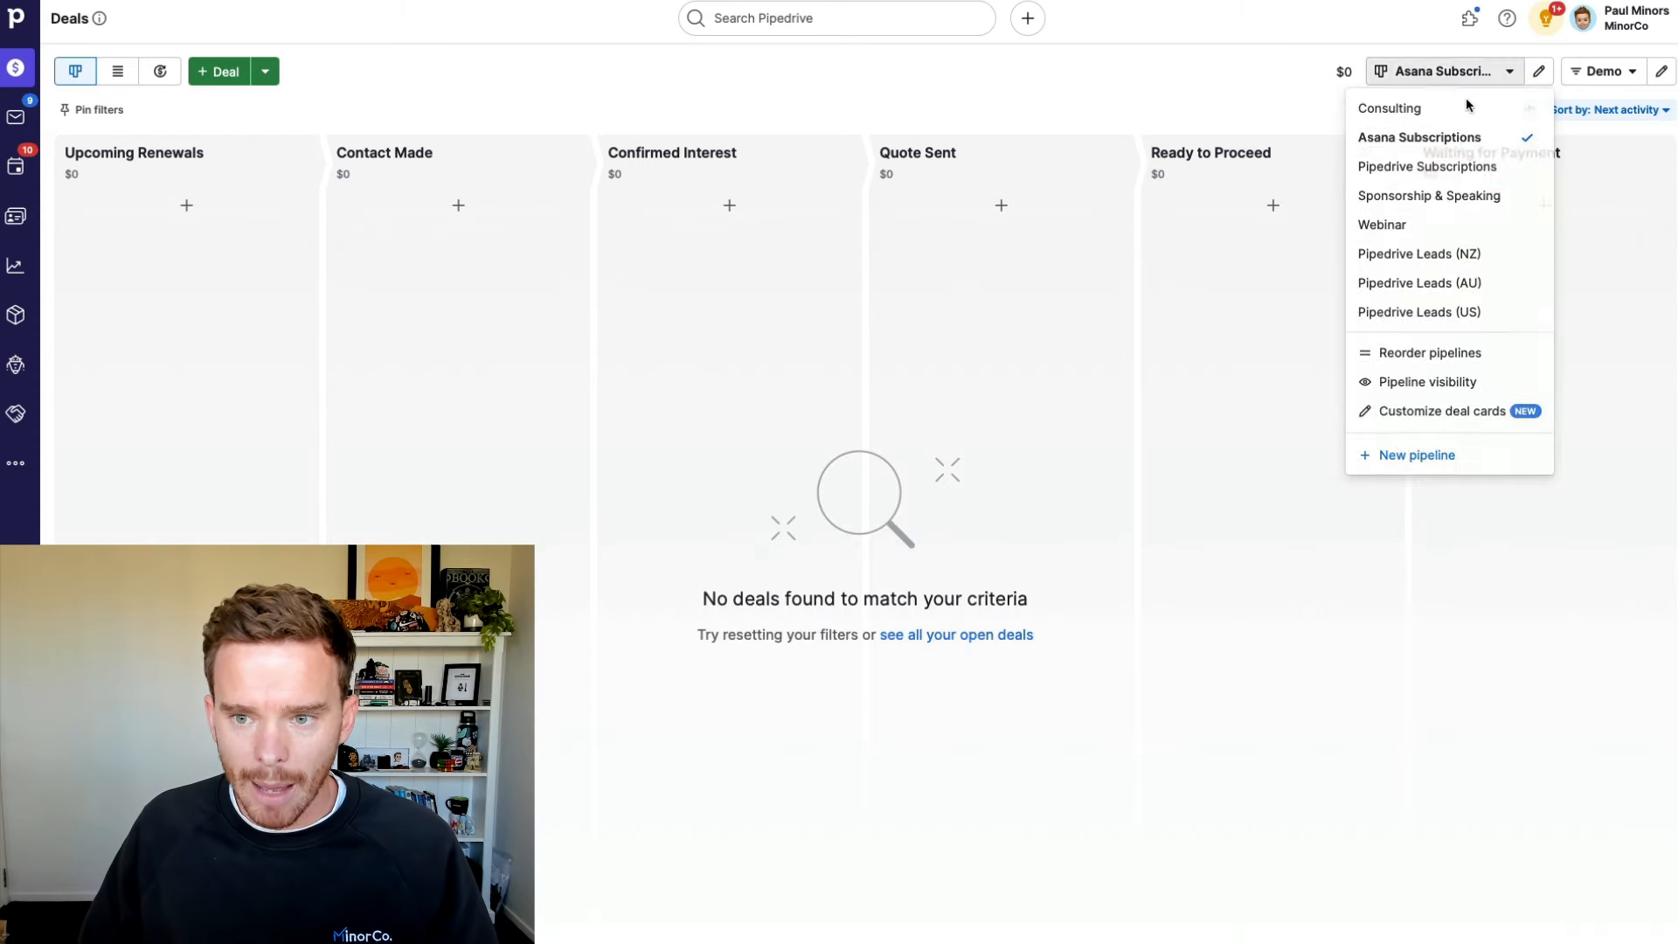
click(1433, 166)
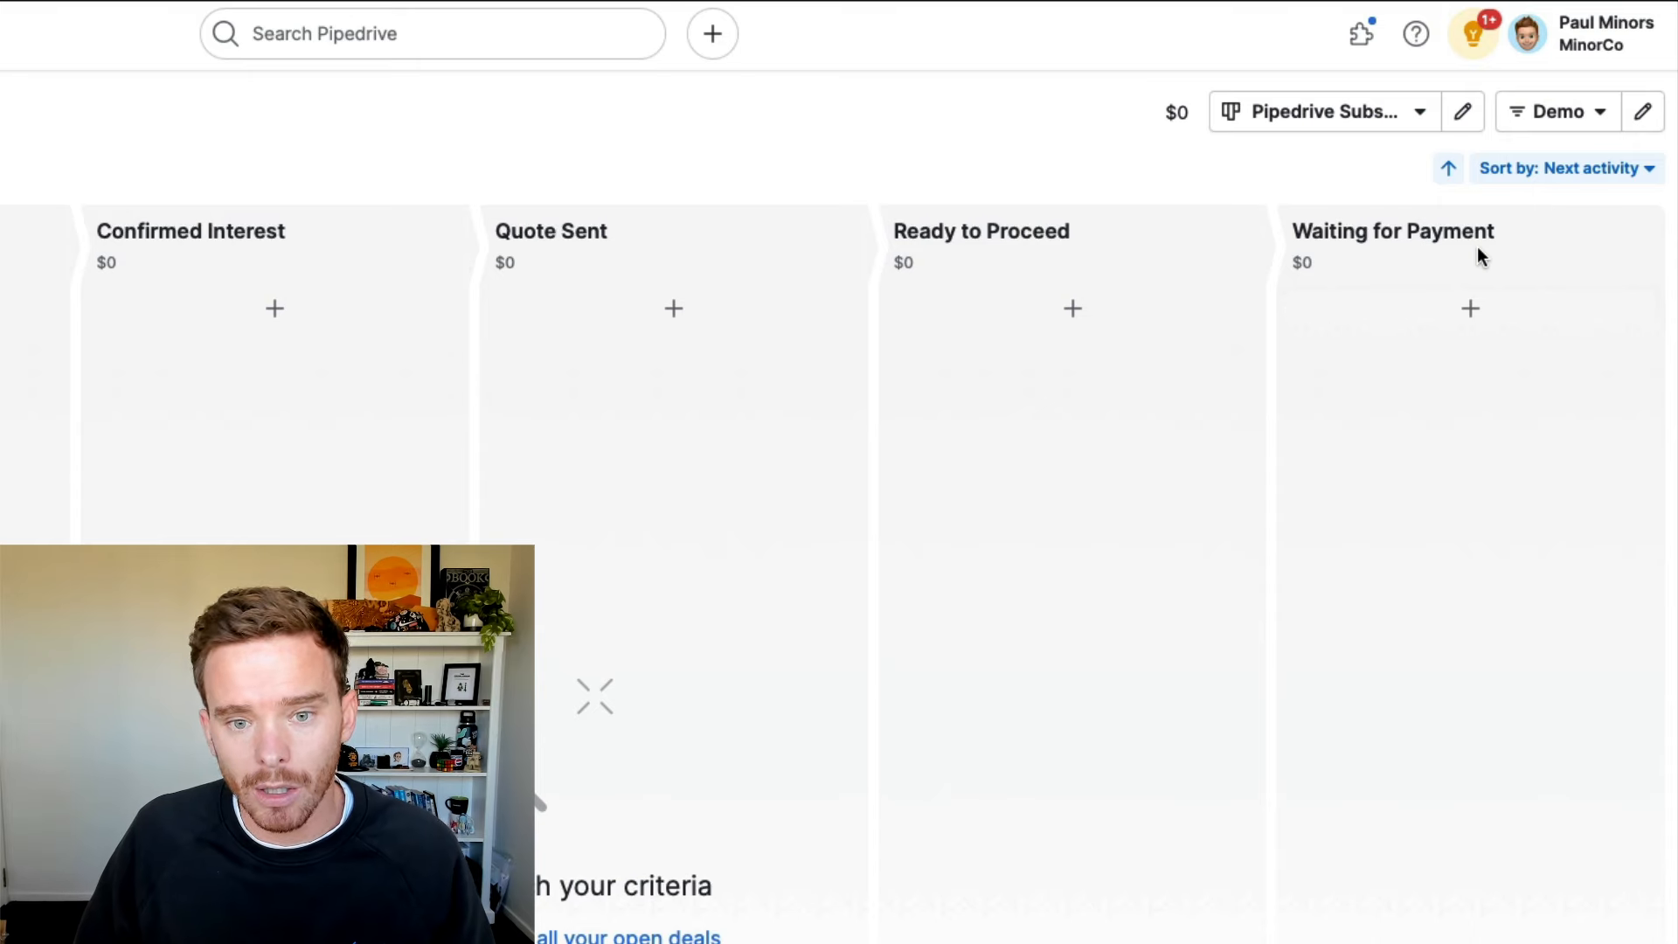
click(1359, 128)
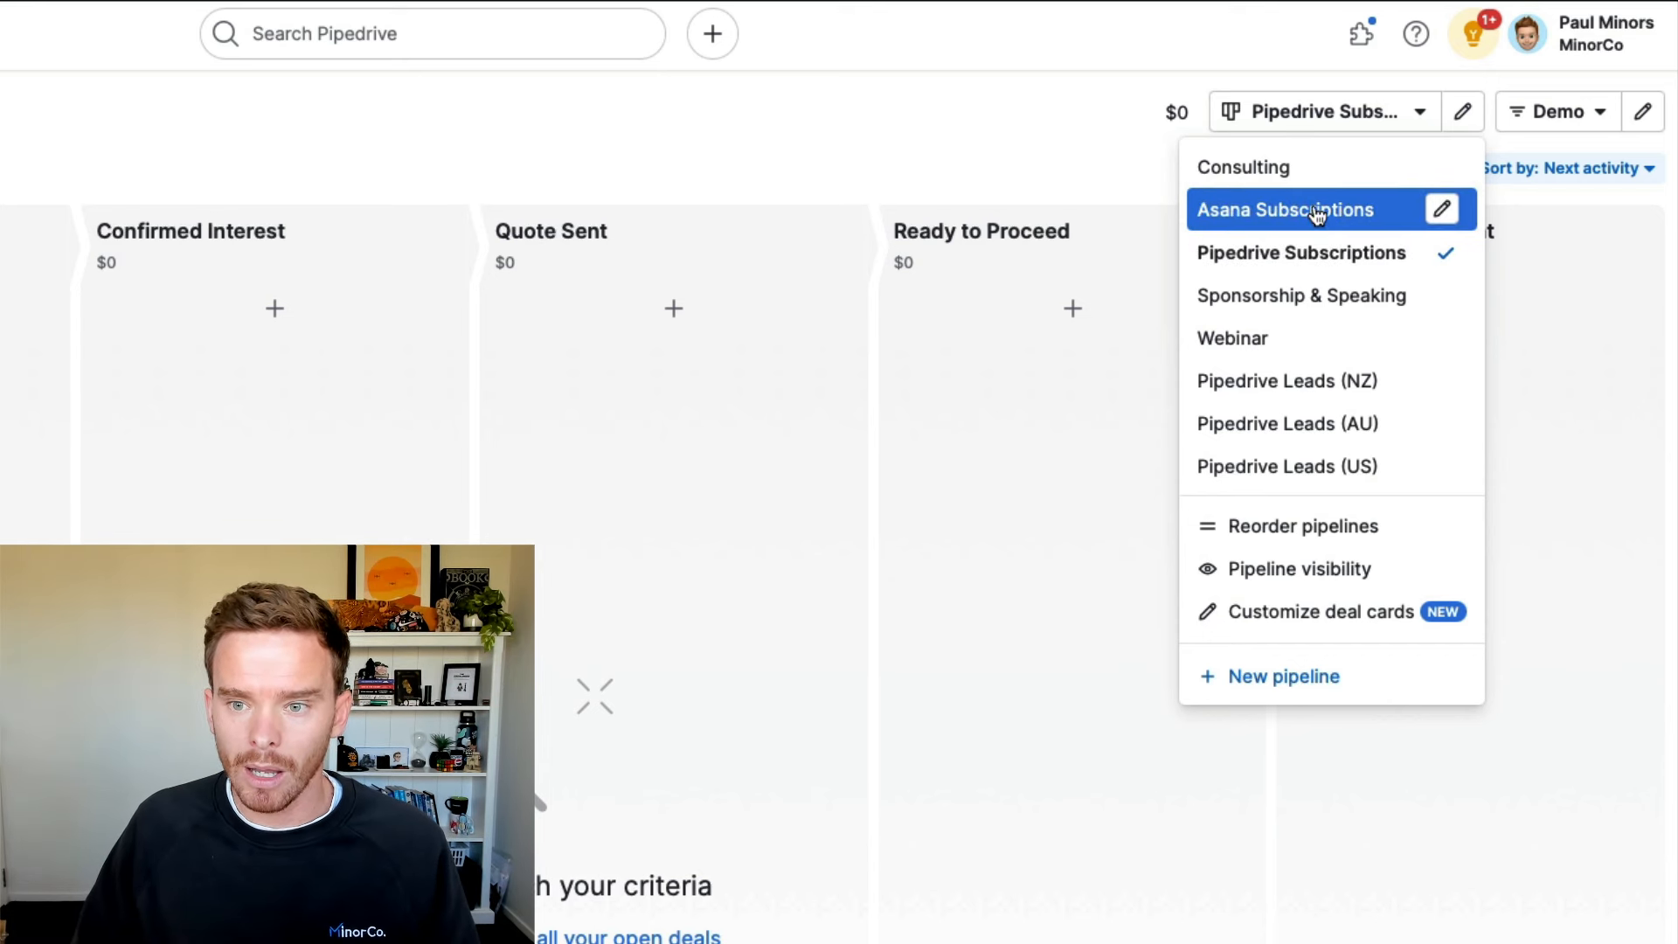
Step: Cycle through the Consulting, Asana Subscriptions and Pipedrive Subscriptions boards, finishing on Consulting
click(1306, 175)
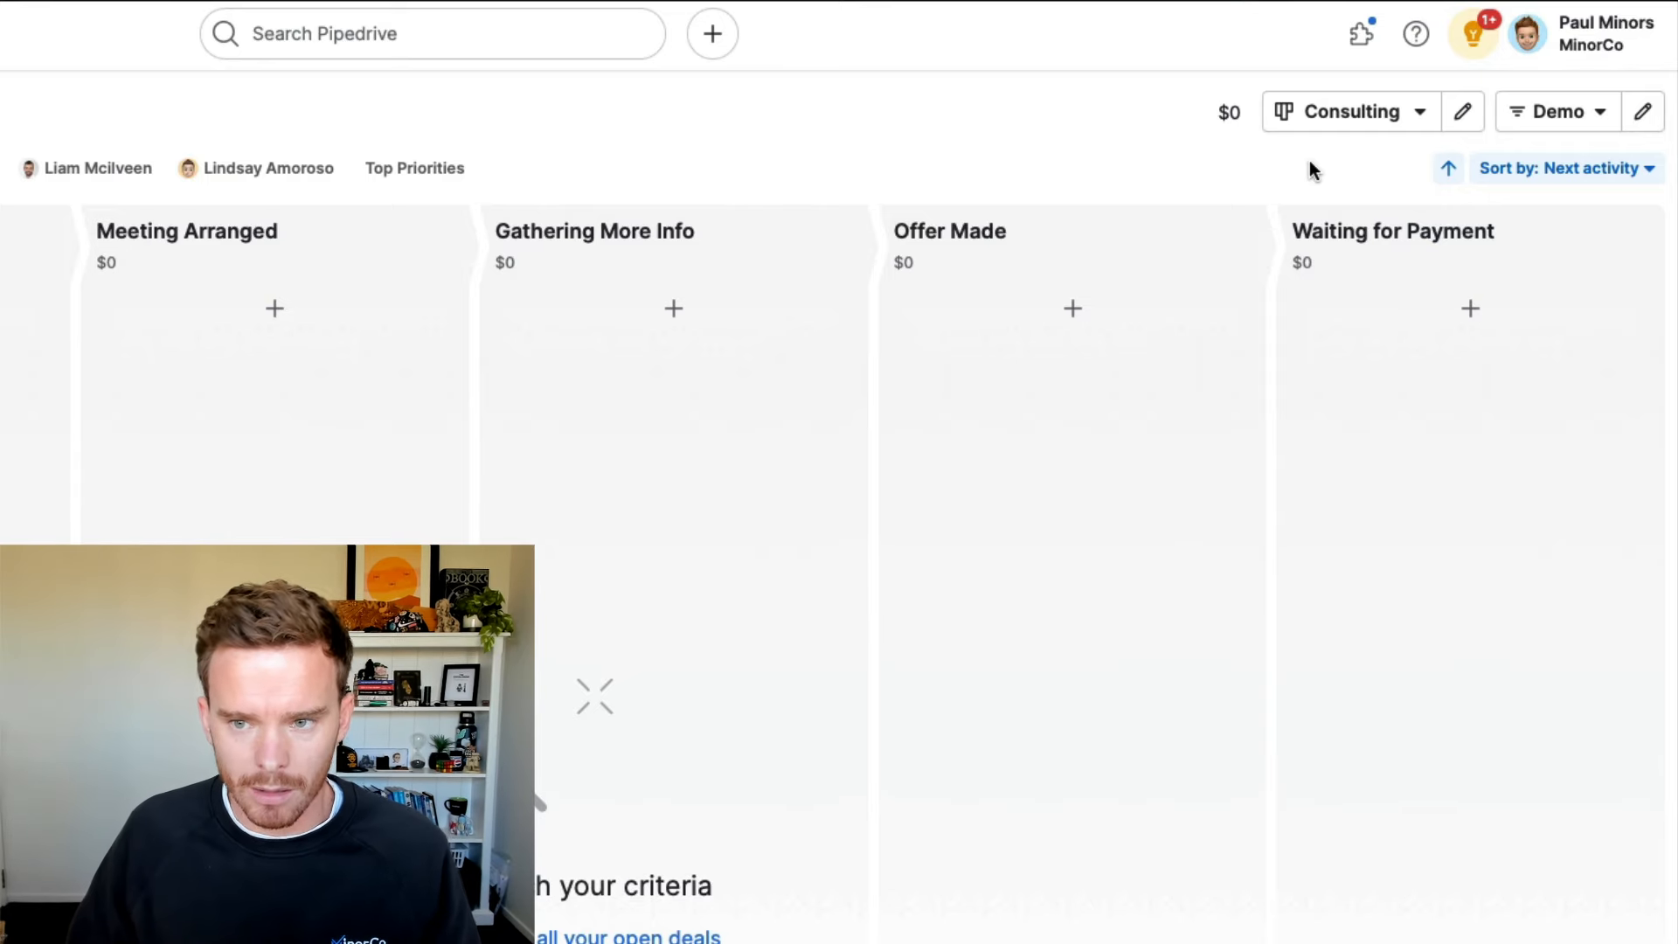
click(1316, 117)
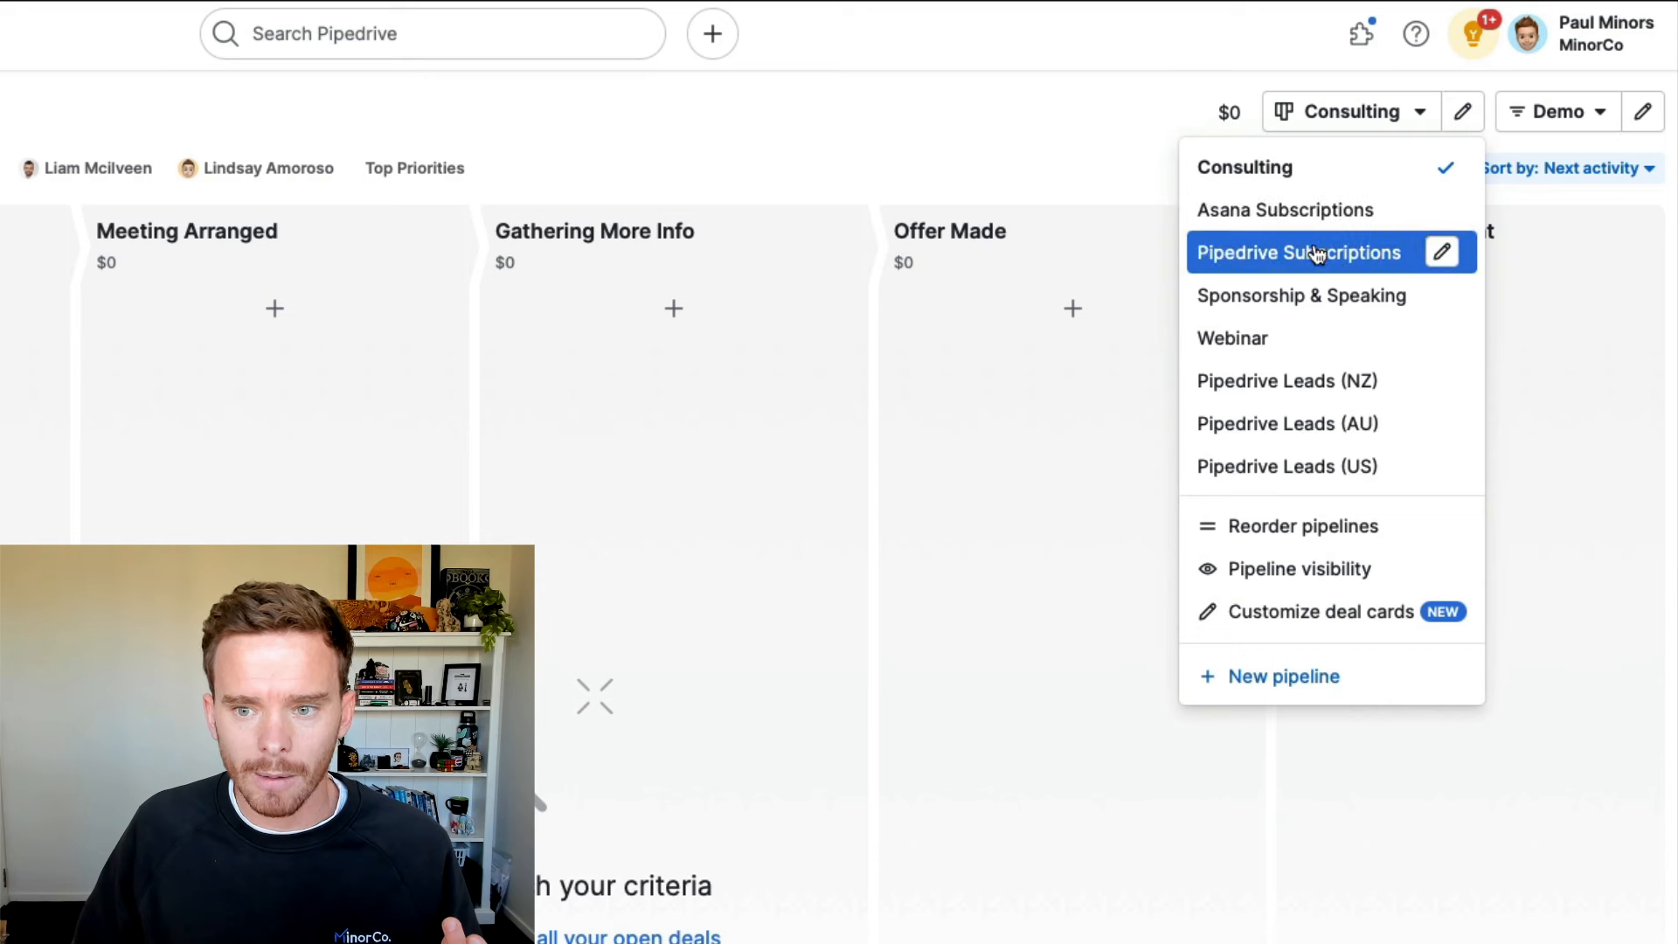
click(1321, 224)
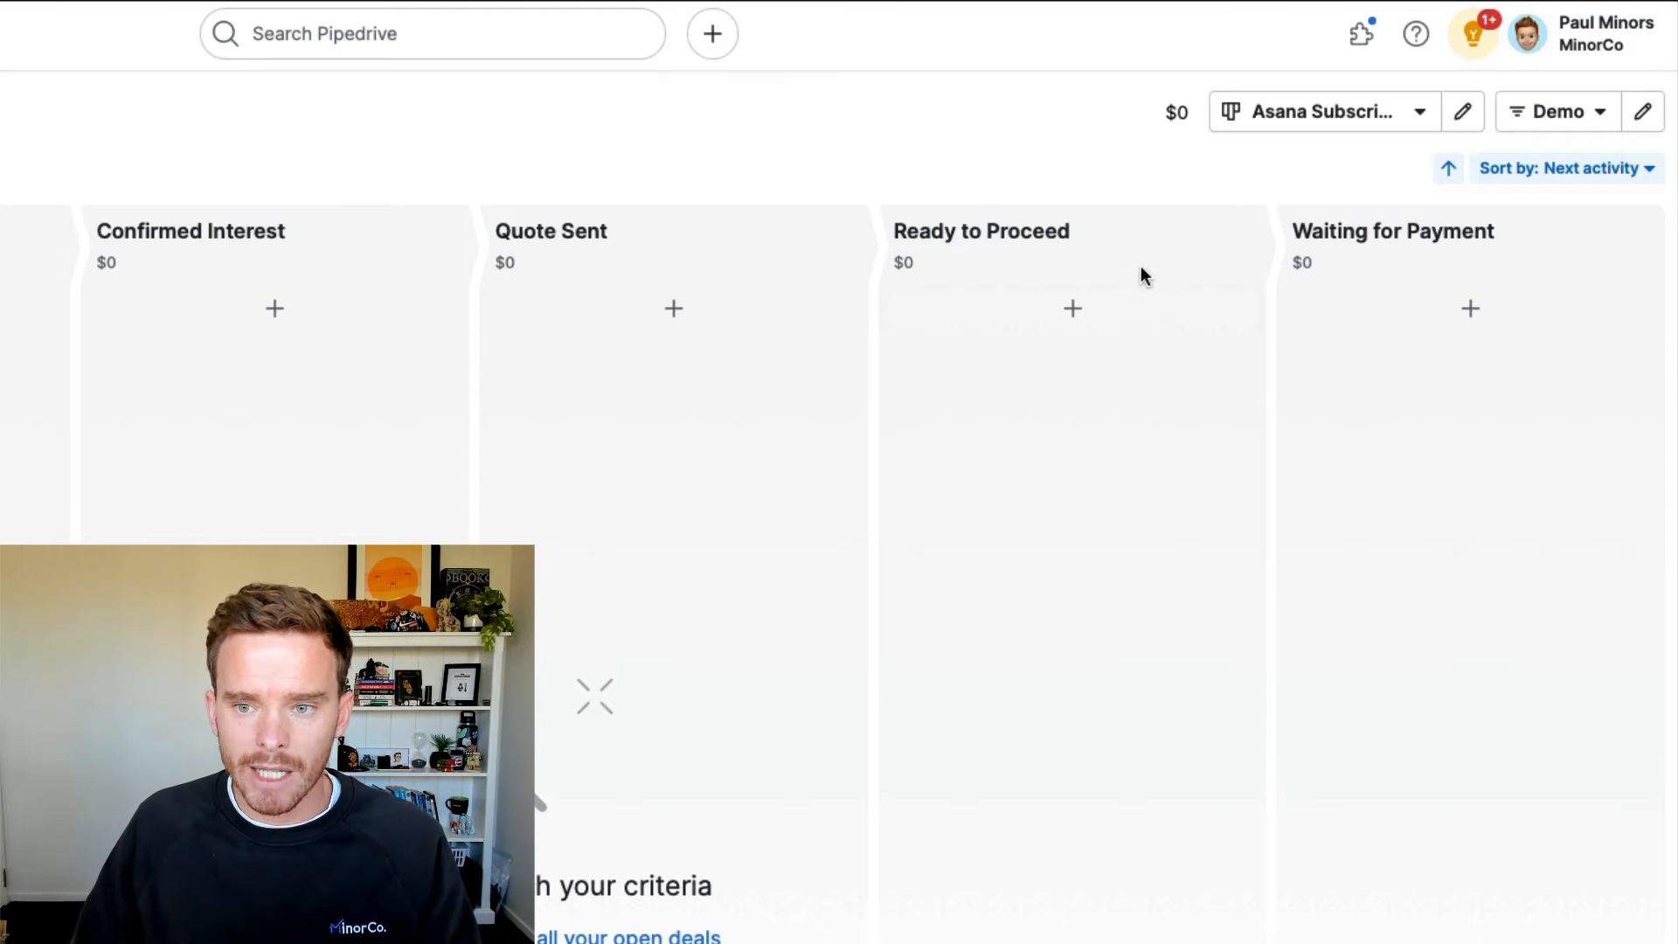
click(1313, 131)
click(1293, 253)
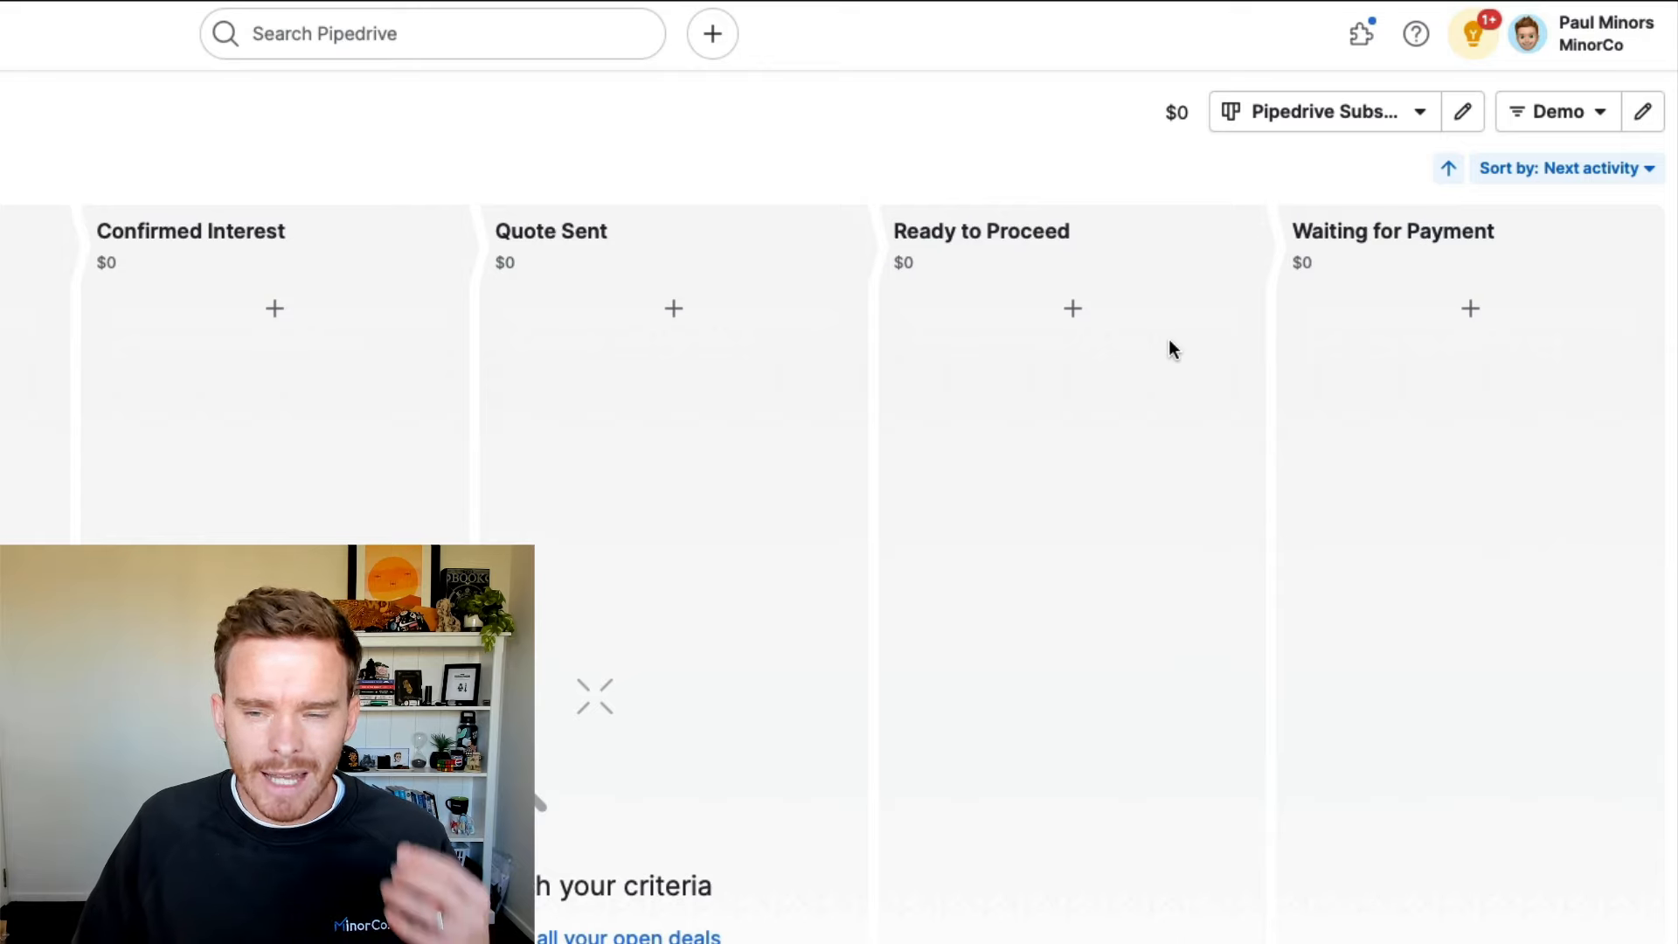
click(1322, 116)
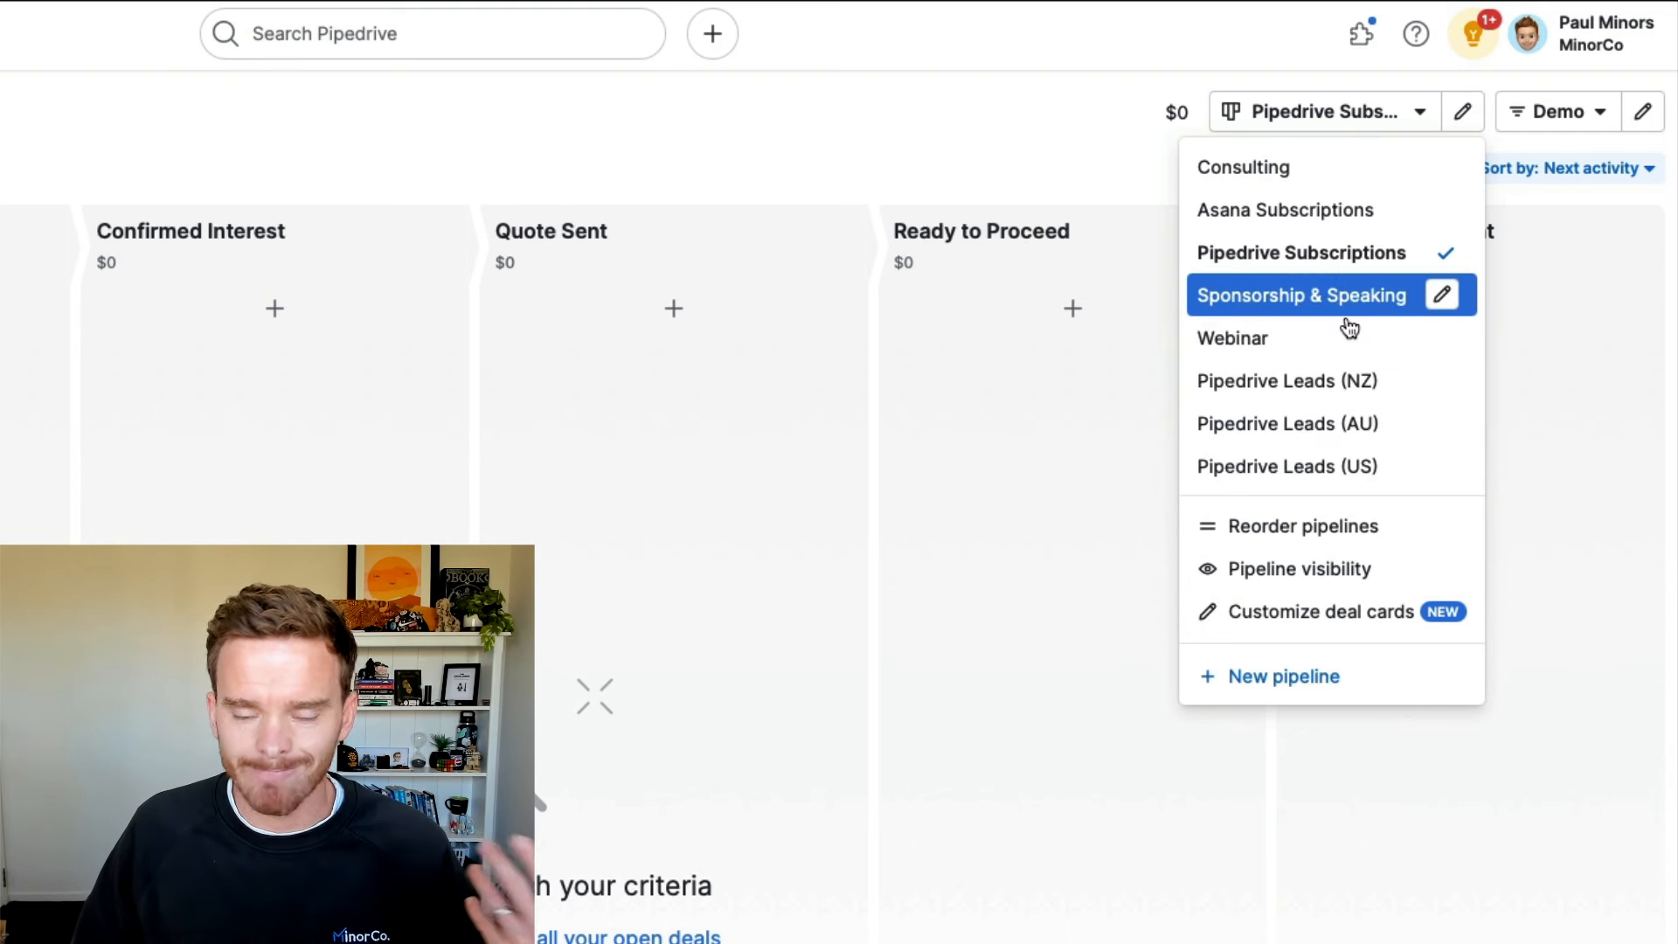
click(1242, 167)
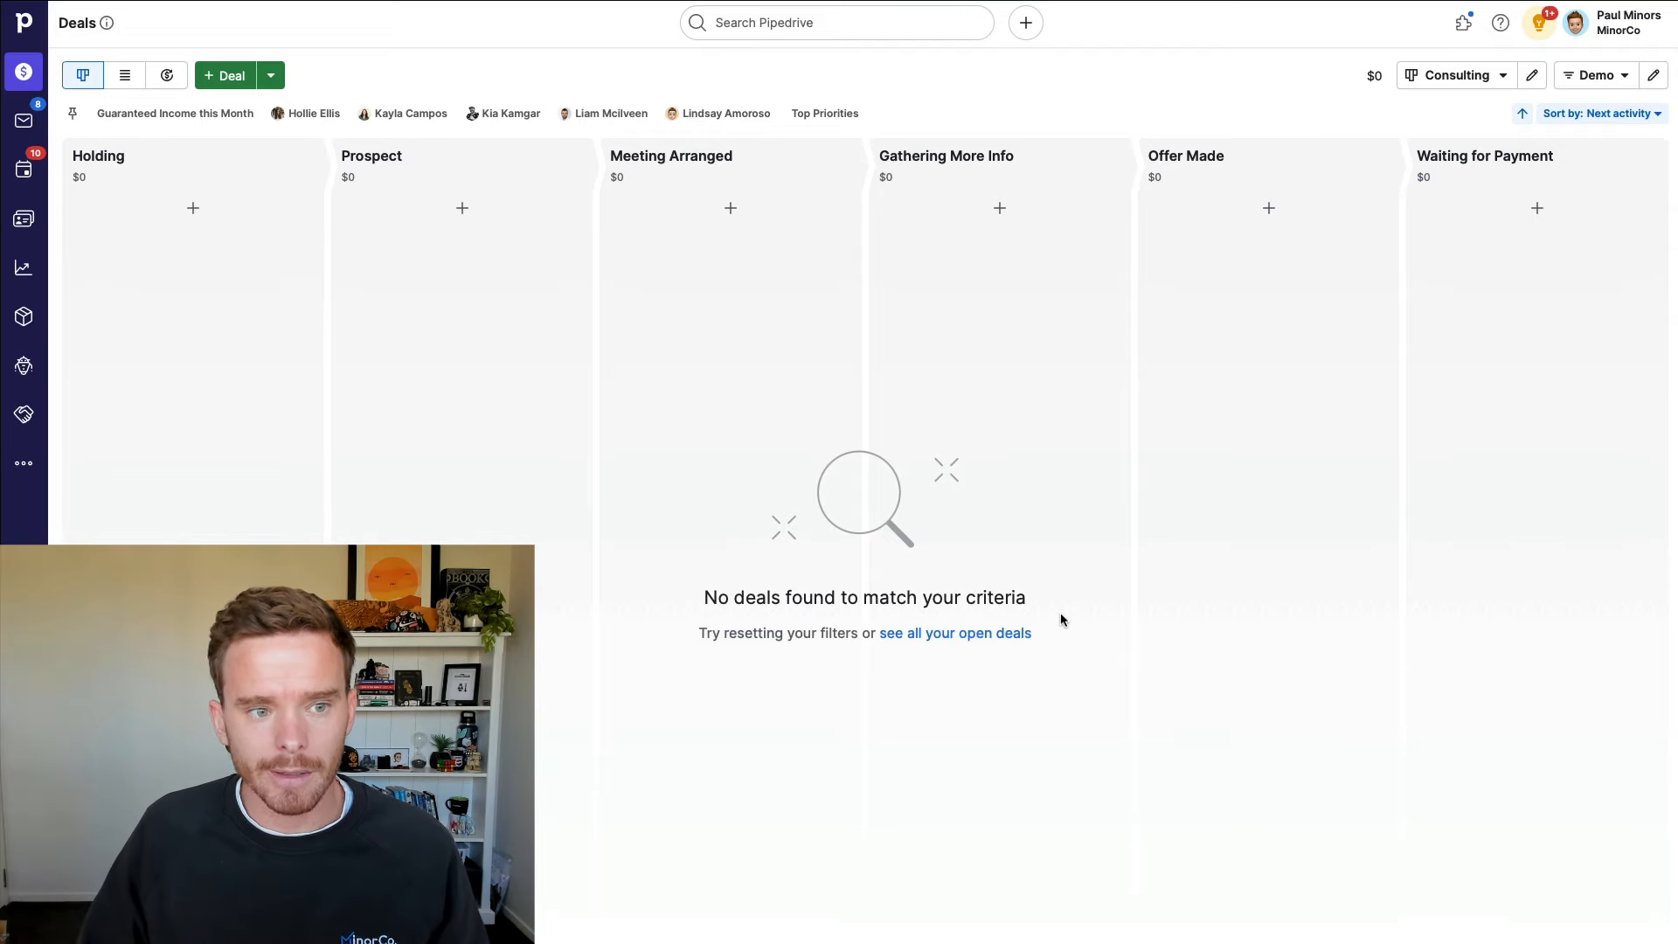
Step: Start a new deal linked to the existing MinorCo contact person
click(229, 76)
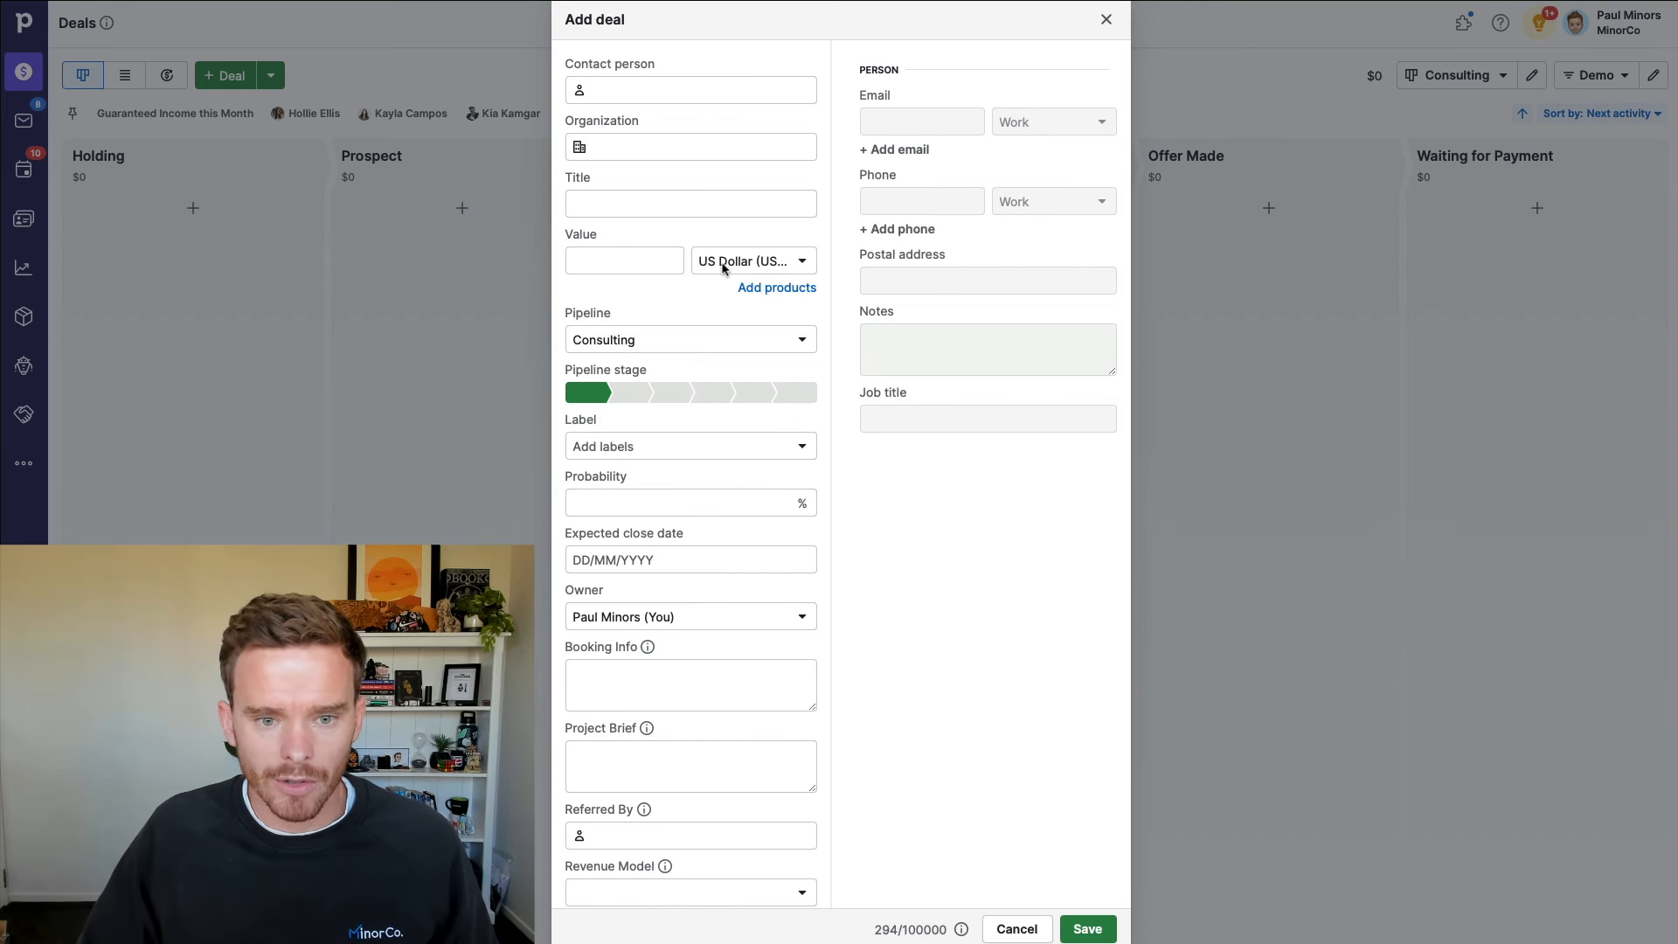
click(639, 87)
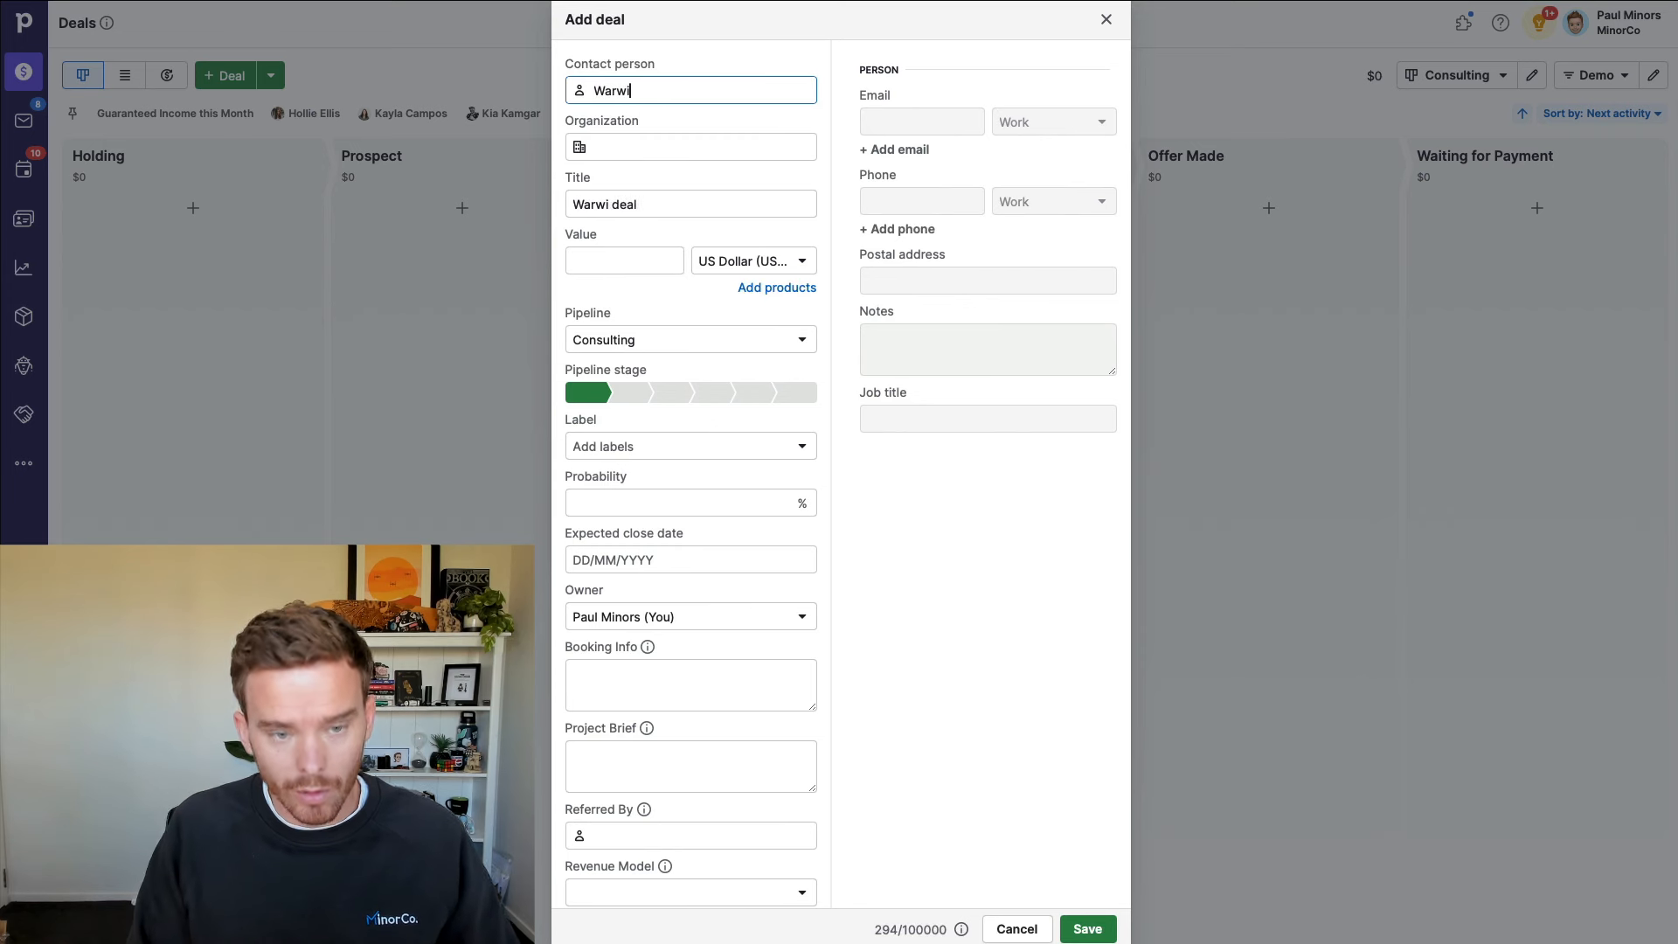
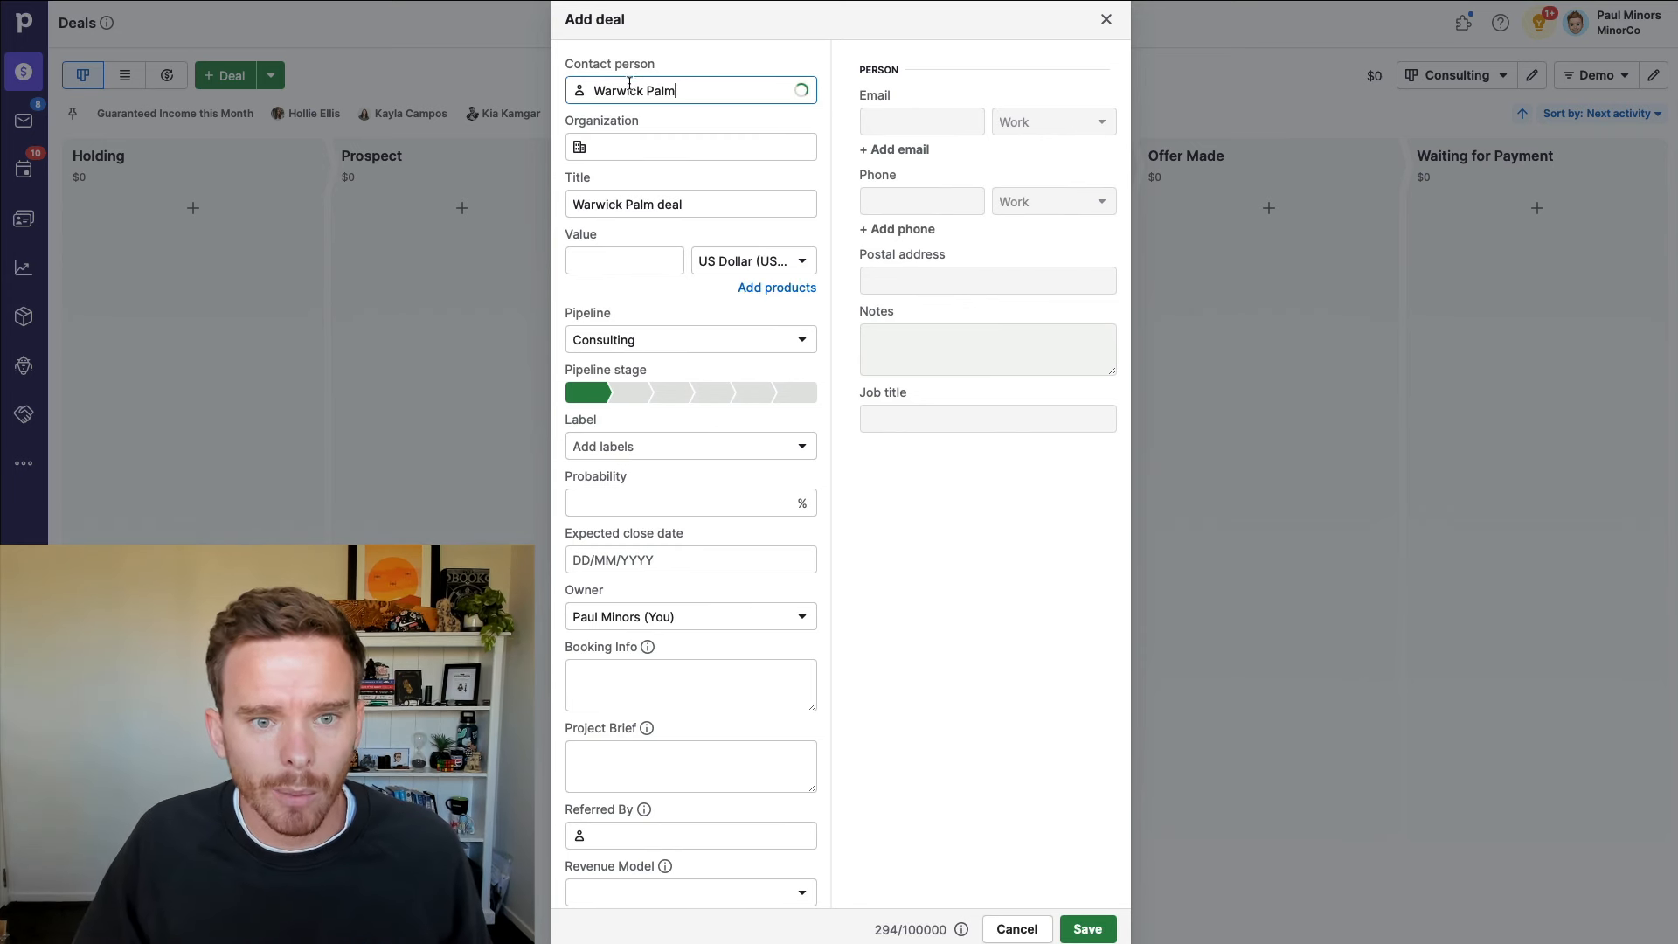
click(669, 131)
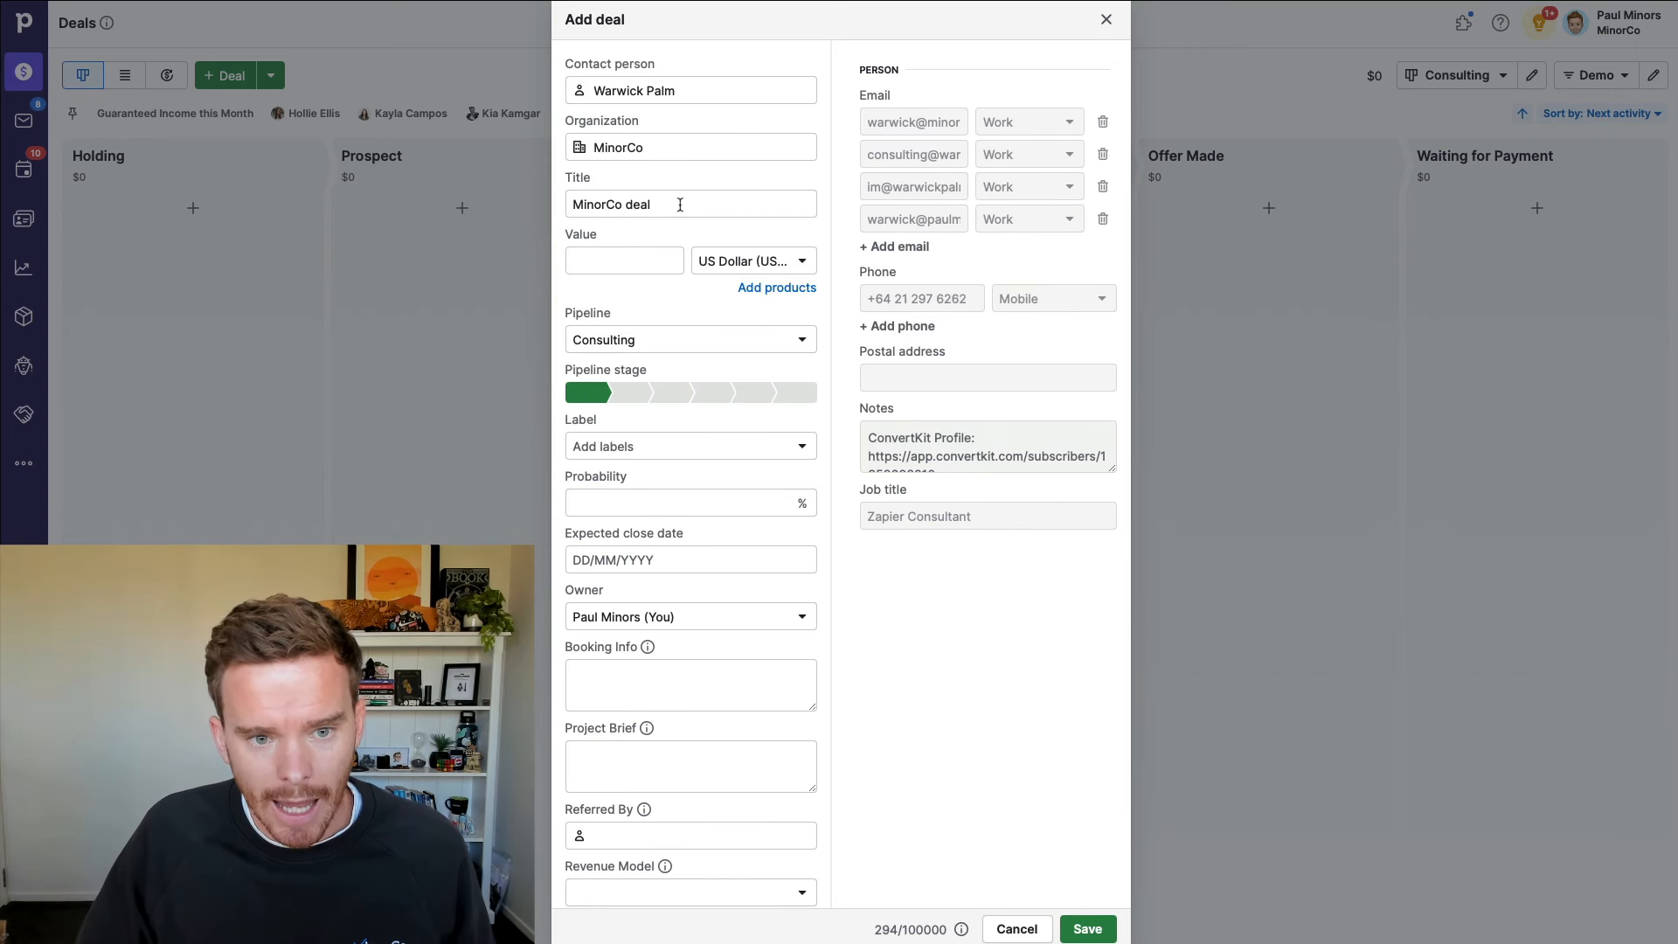
scroll(682, 208, down, 2)
scroll(684, 209, up, 1)
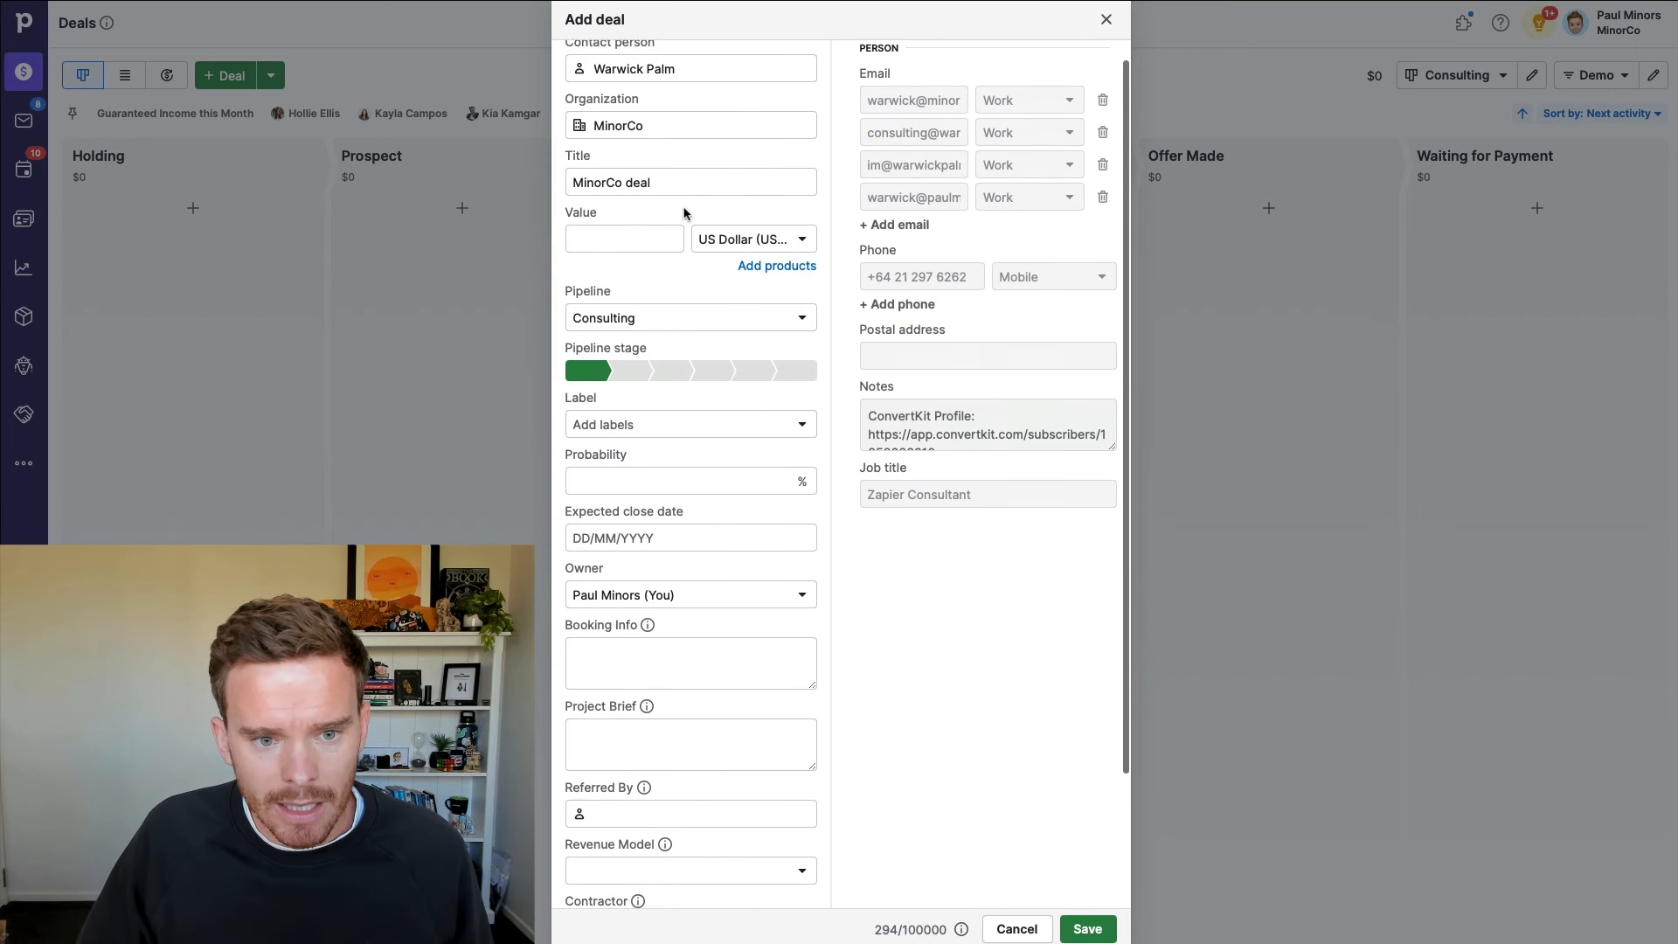
Step: Place the deal in the Consulting pipeline's Prospect stage and save it
click(644, 325)
click(636, 391)
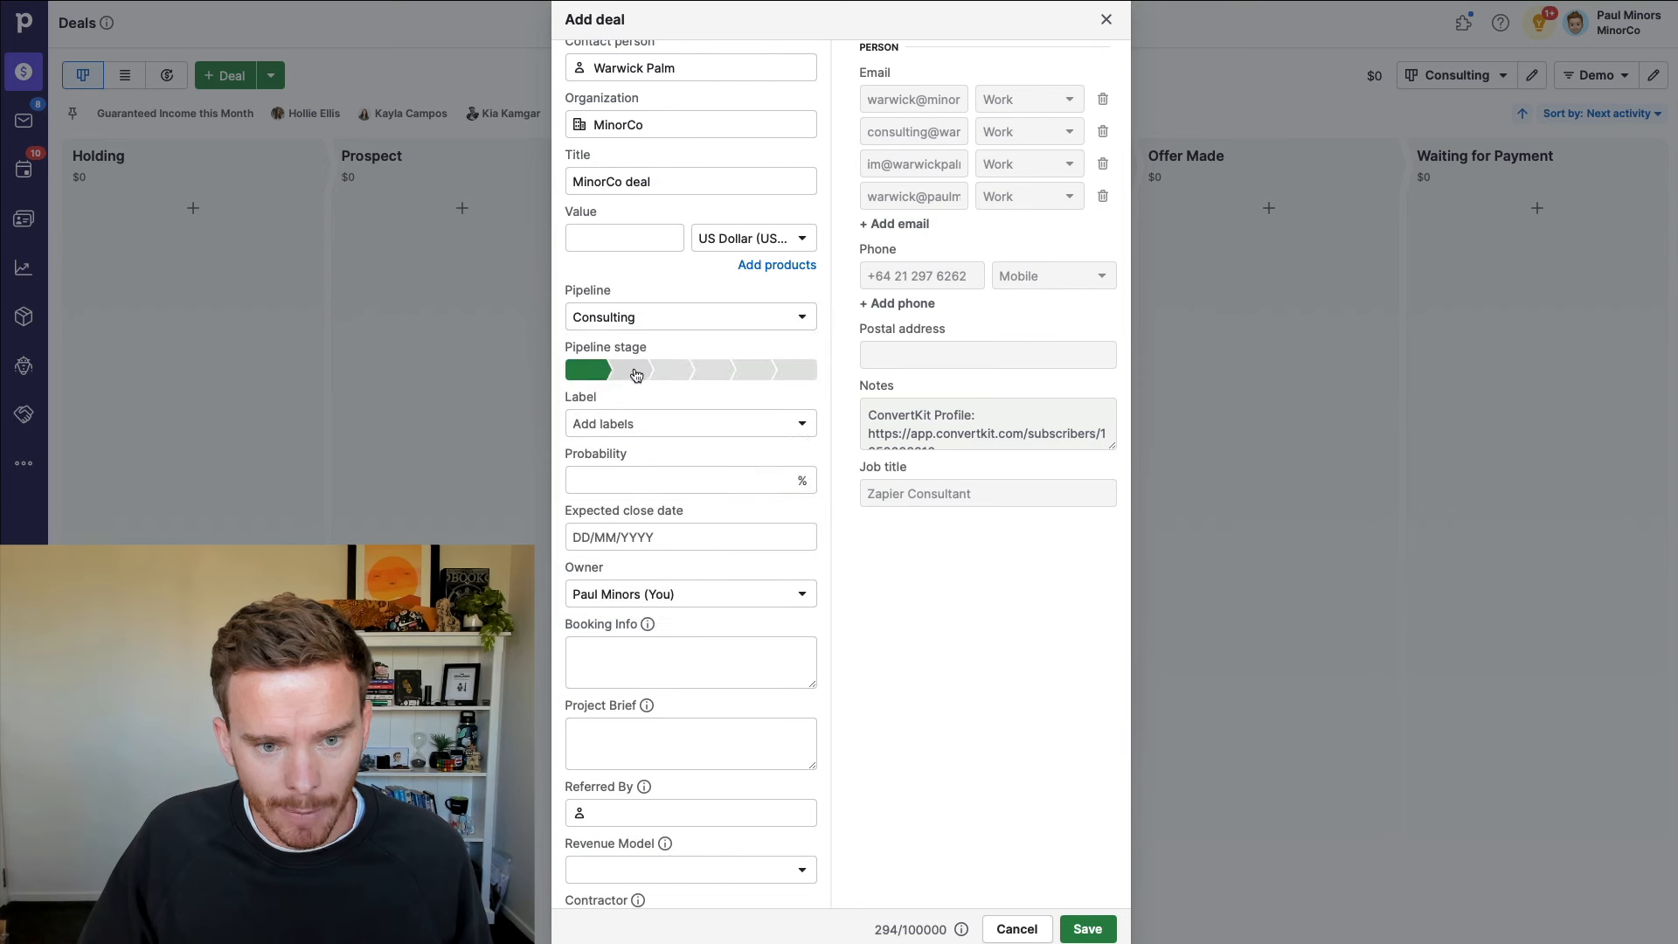
click(634, 371)
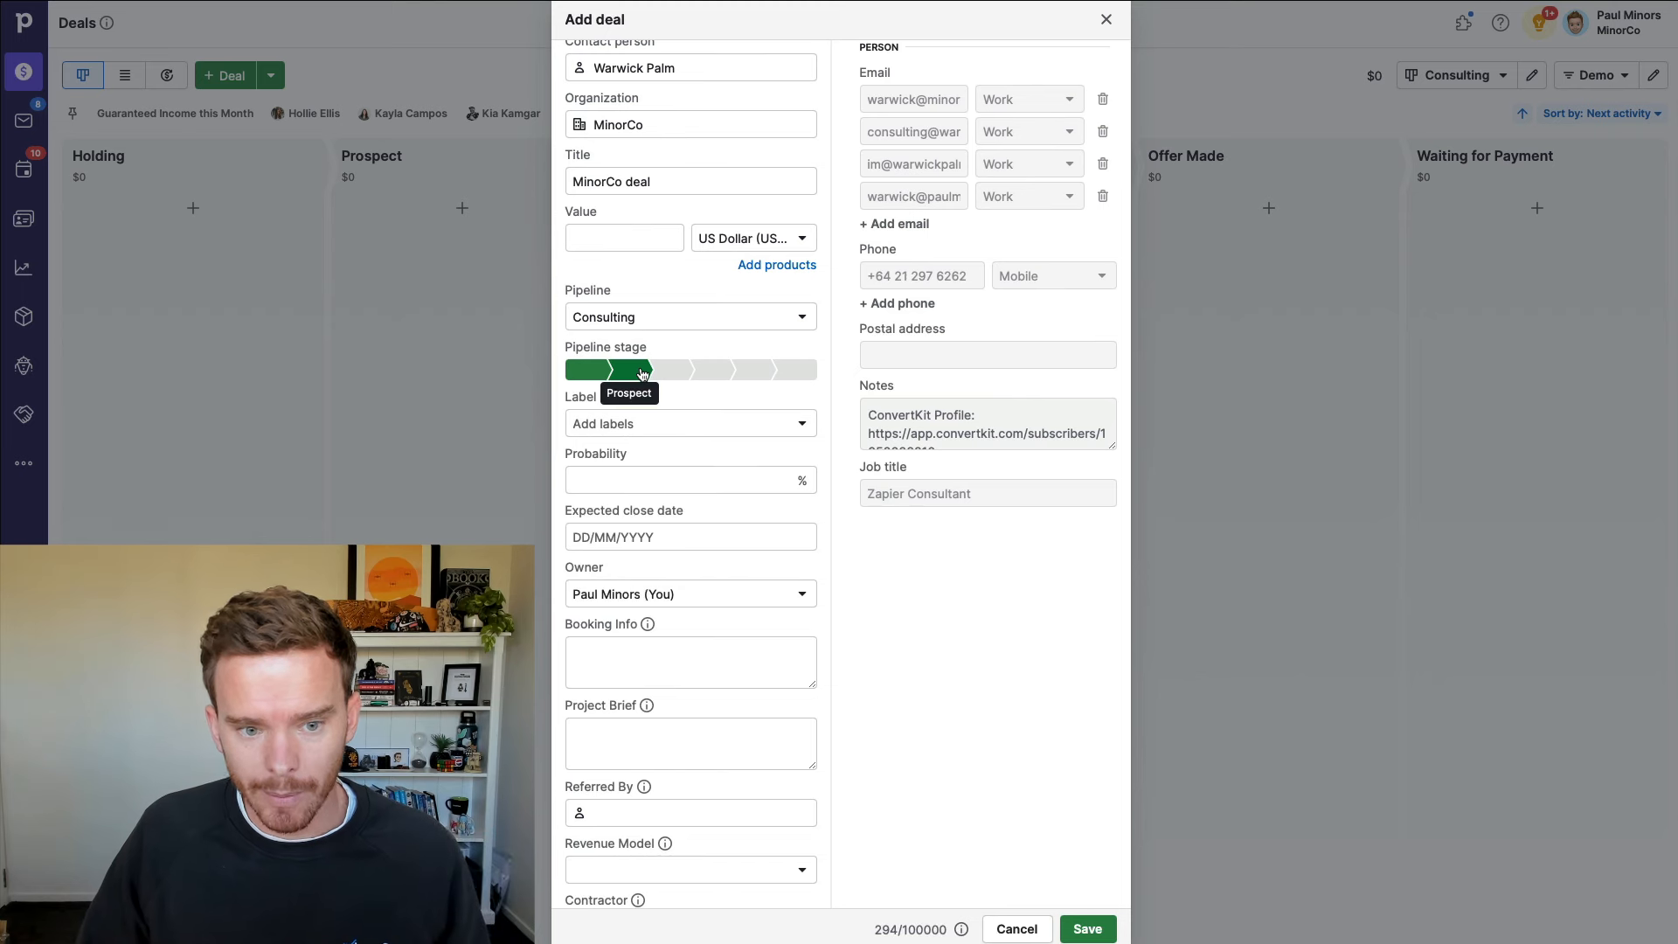
scroll(891, 655, down, 2)
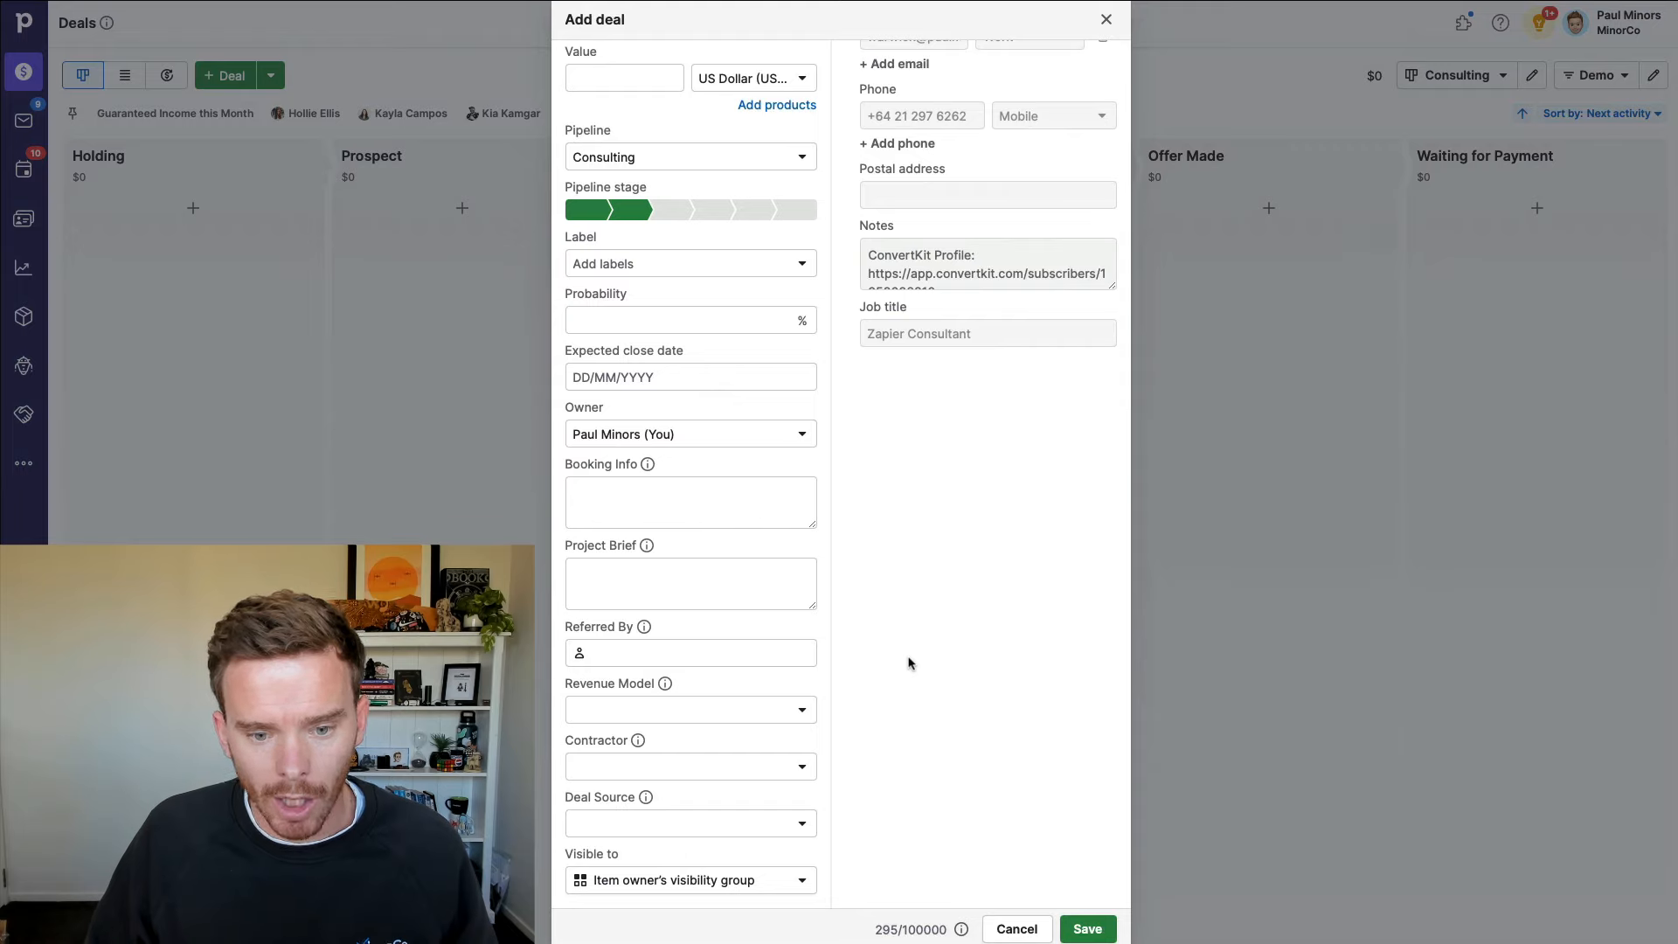
click(1089, 930)
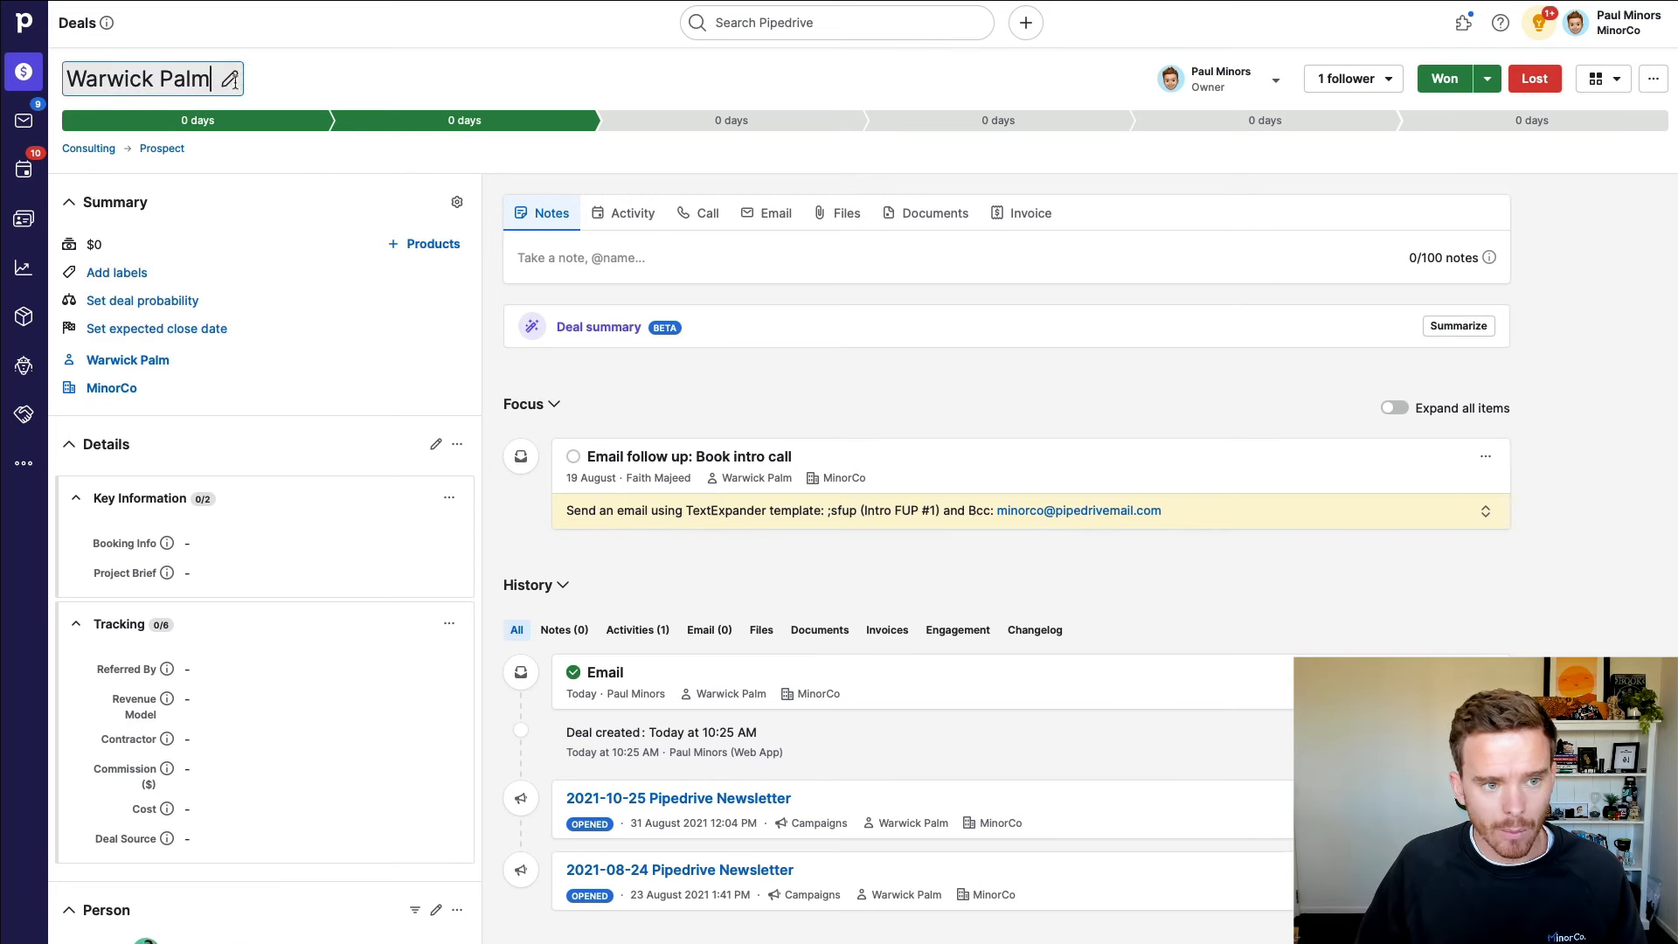
Step: Append ' (Pipedrive)' to the end of the new deal's title
click(255, 85)
text((Pipedrive))
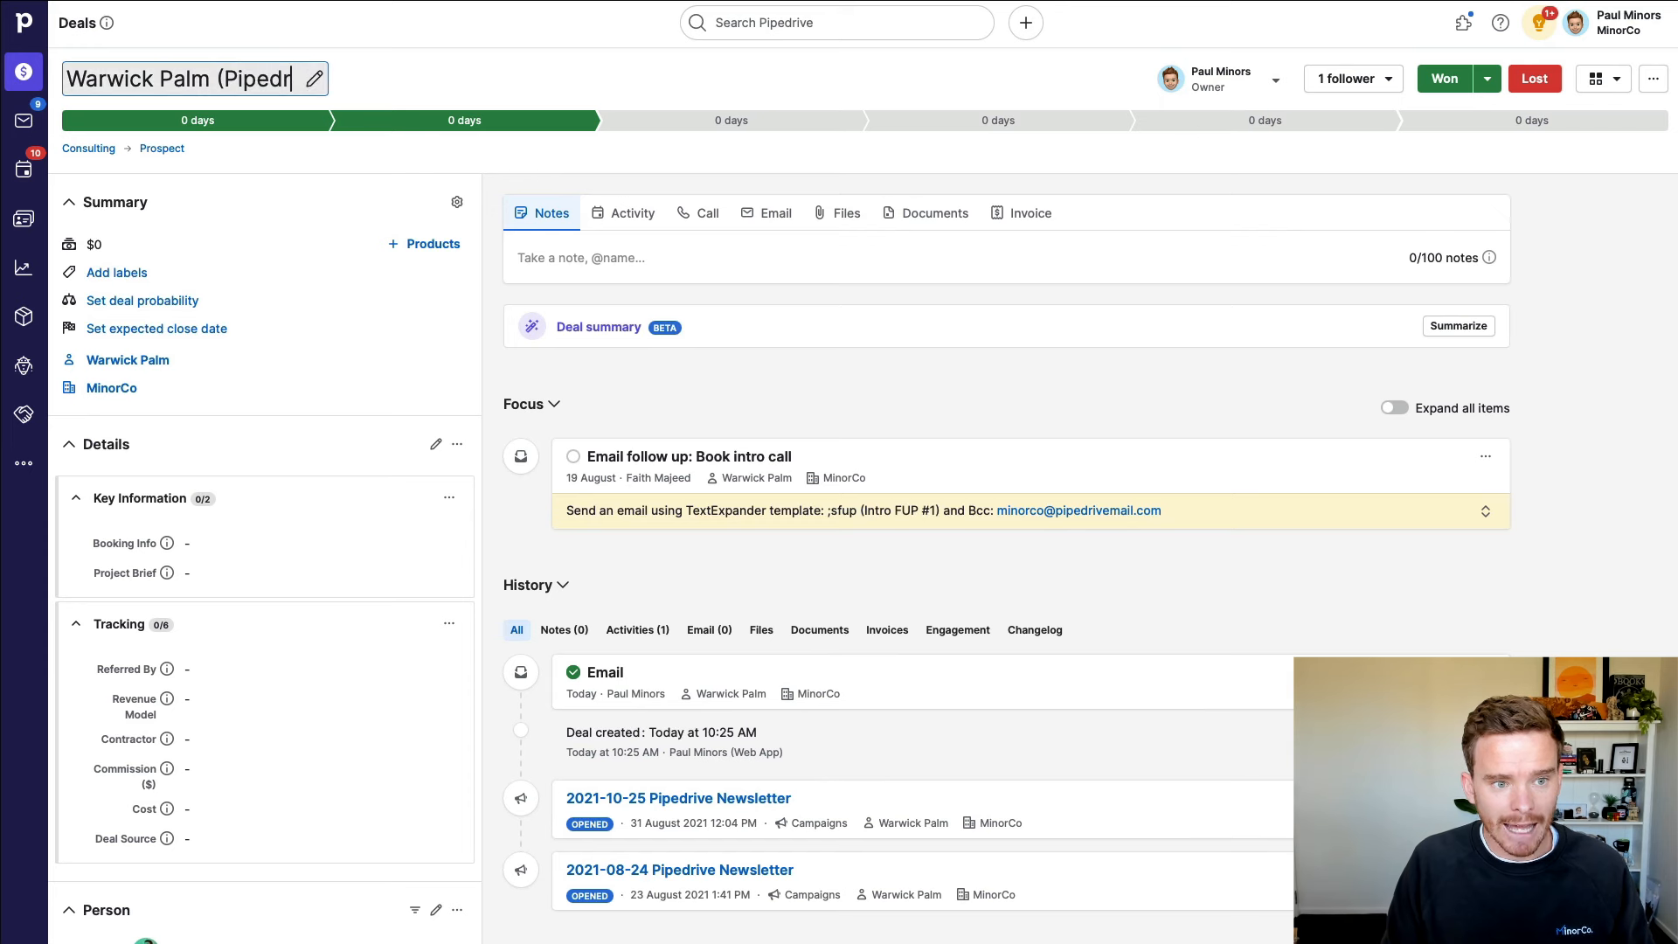
click(752, 413)
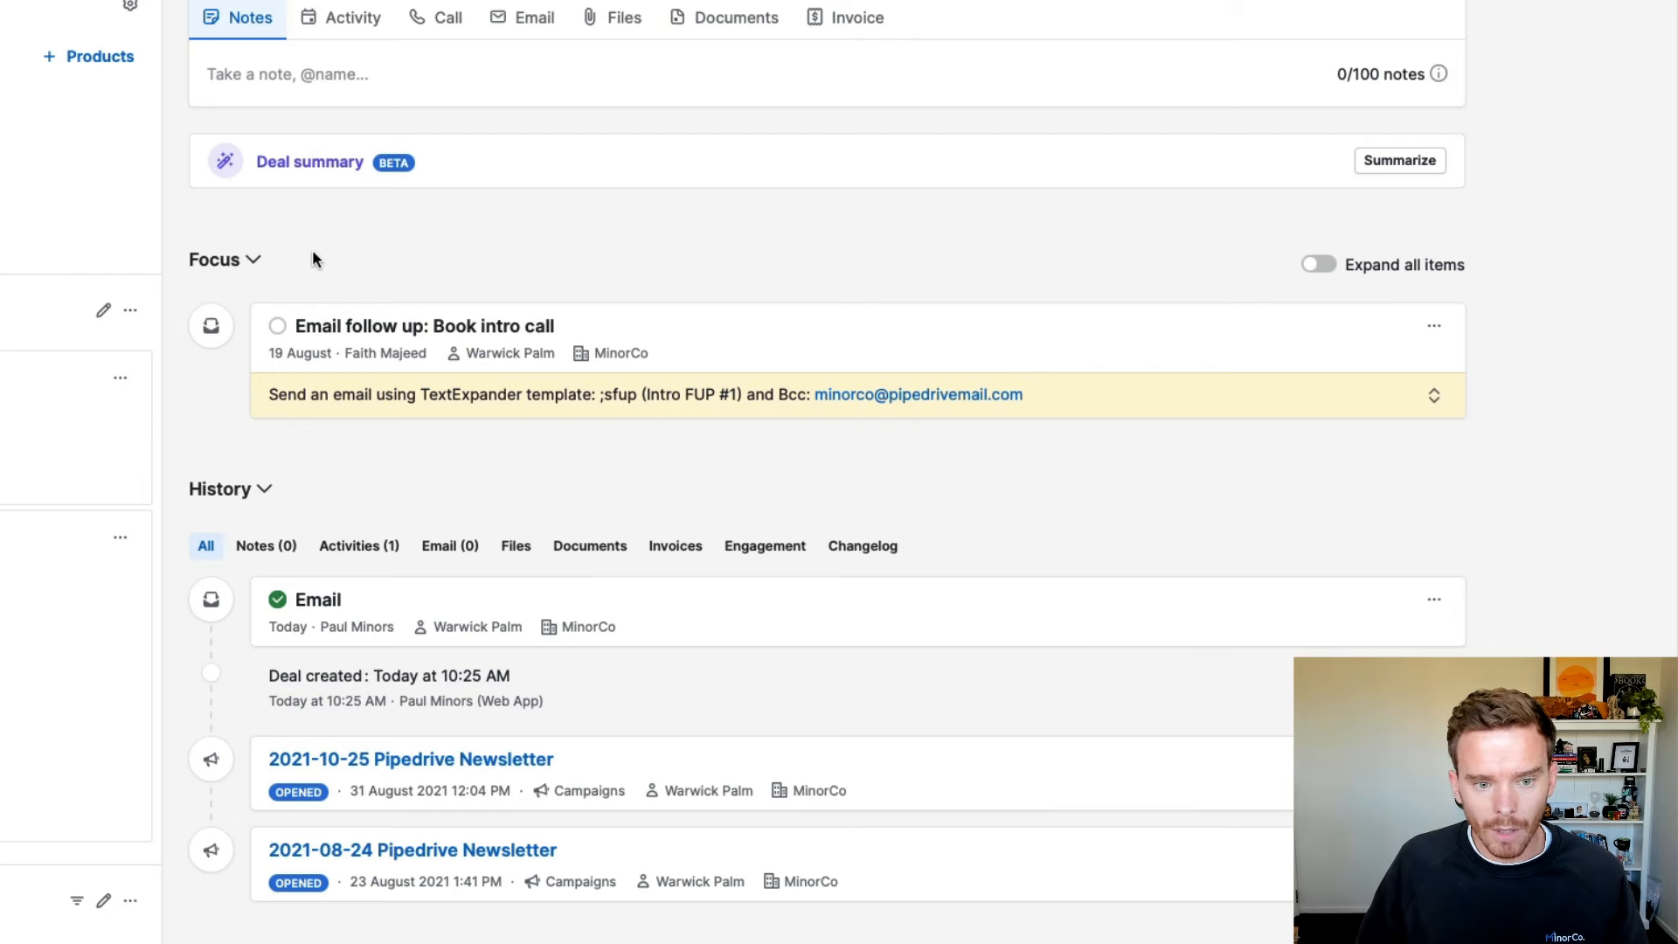
Step: Mark the final email follow-up done without scheduling another, leaving the deal lost
click(278, 328)
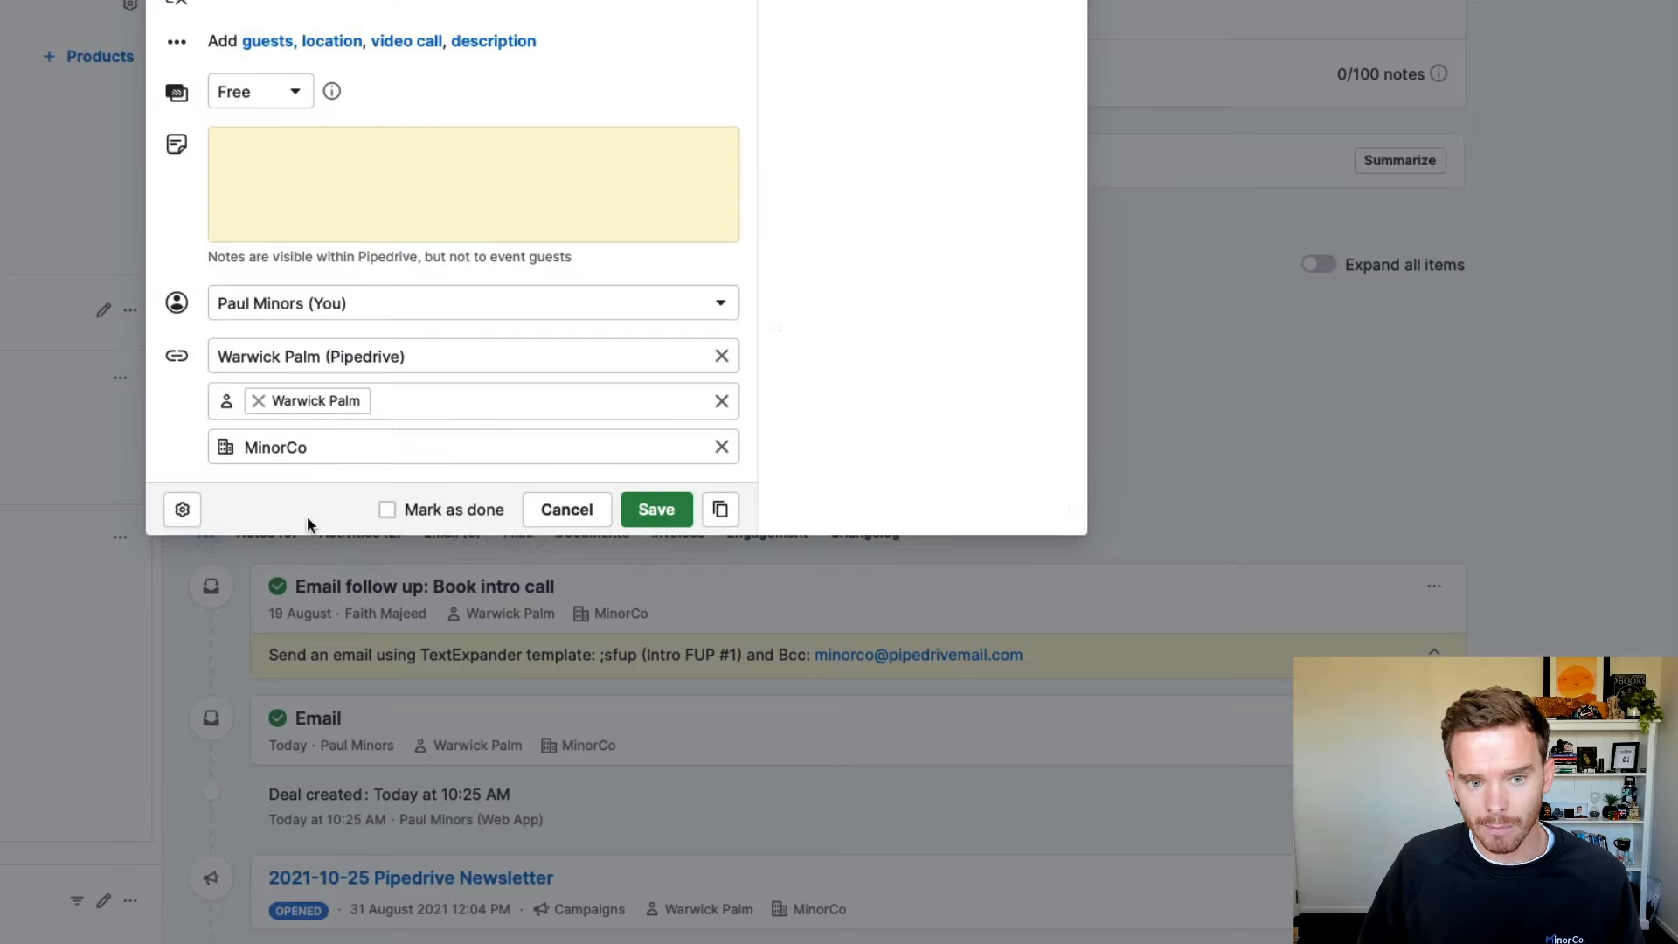
click(566, 513)
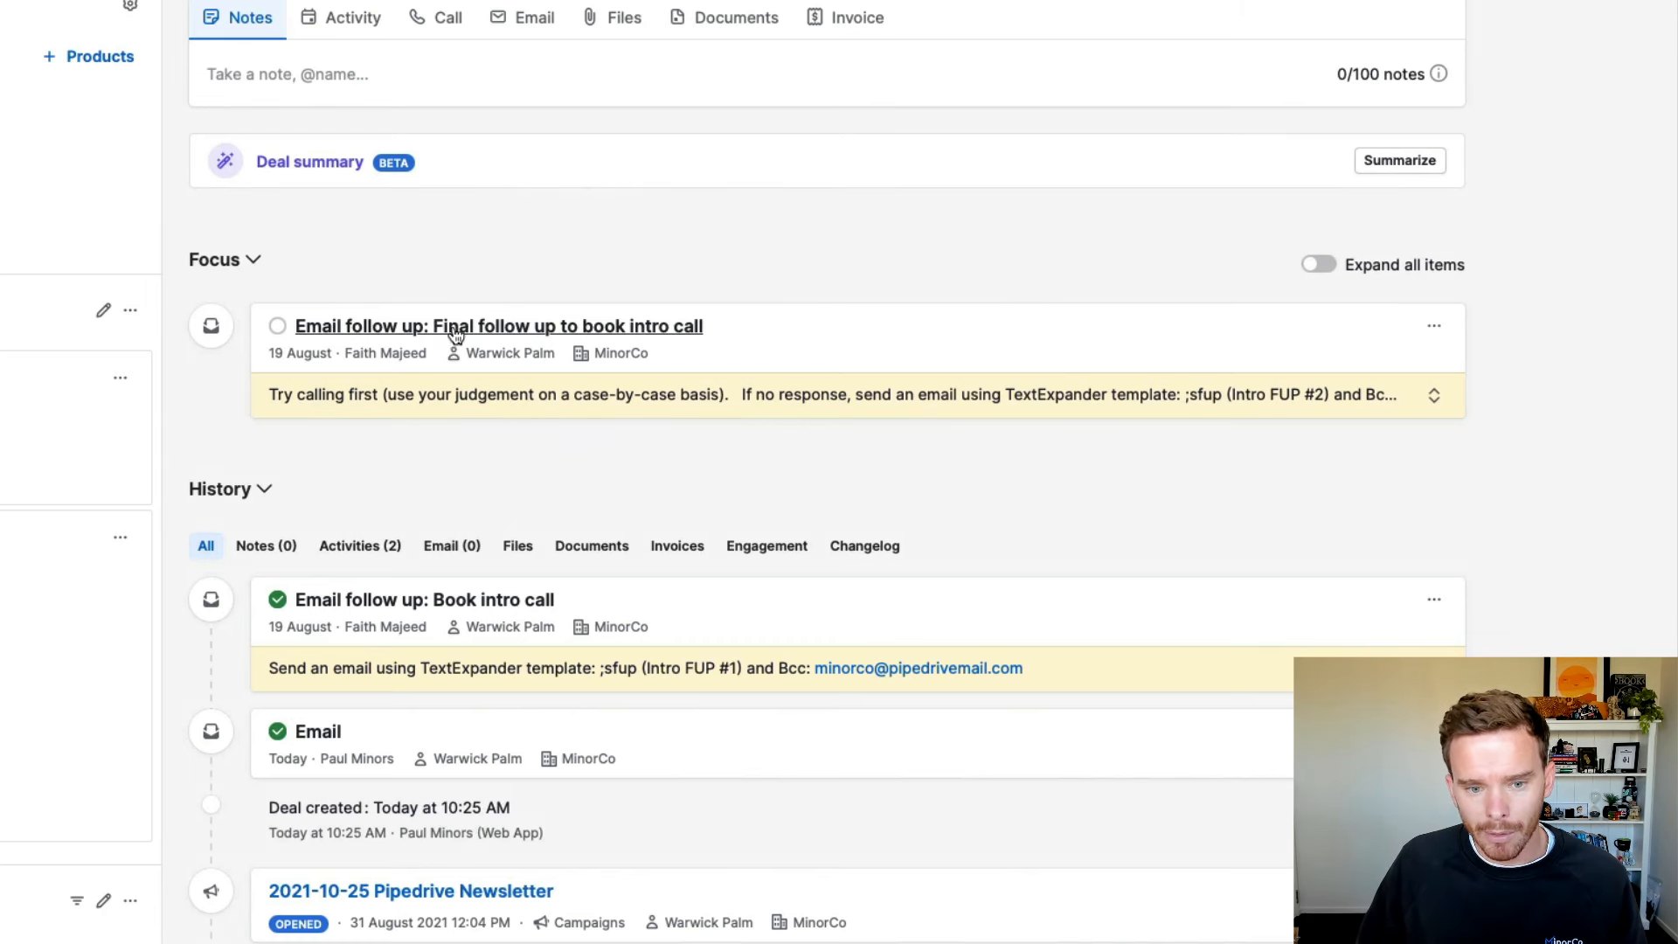
click(667, 412)
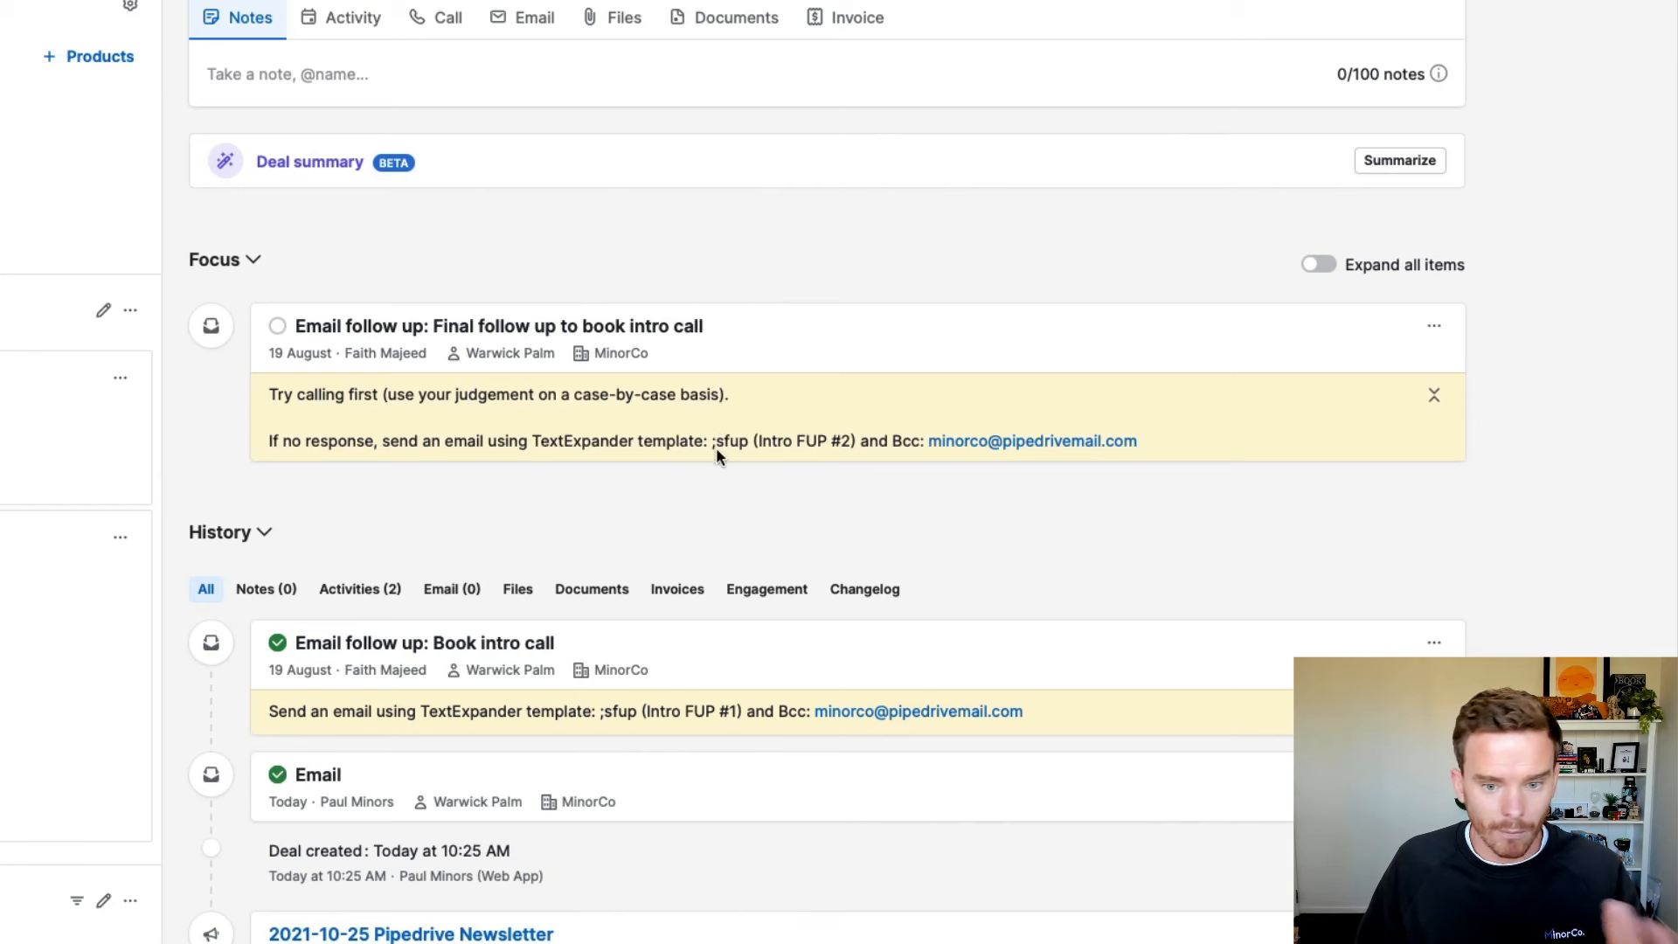
click(1433, 395)
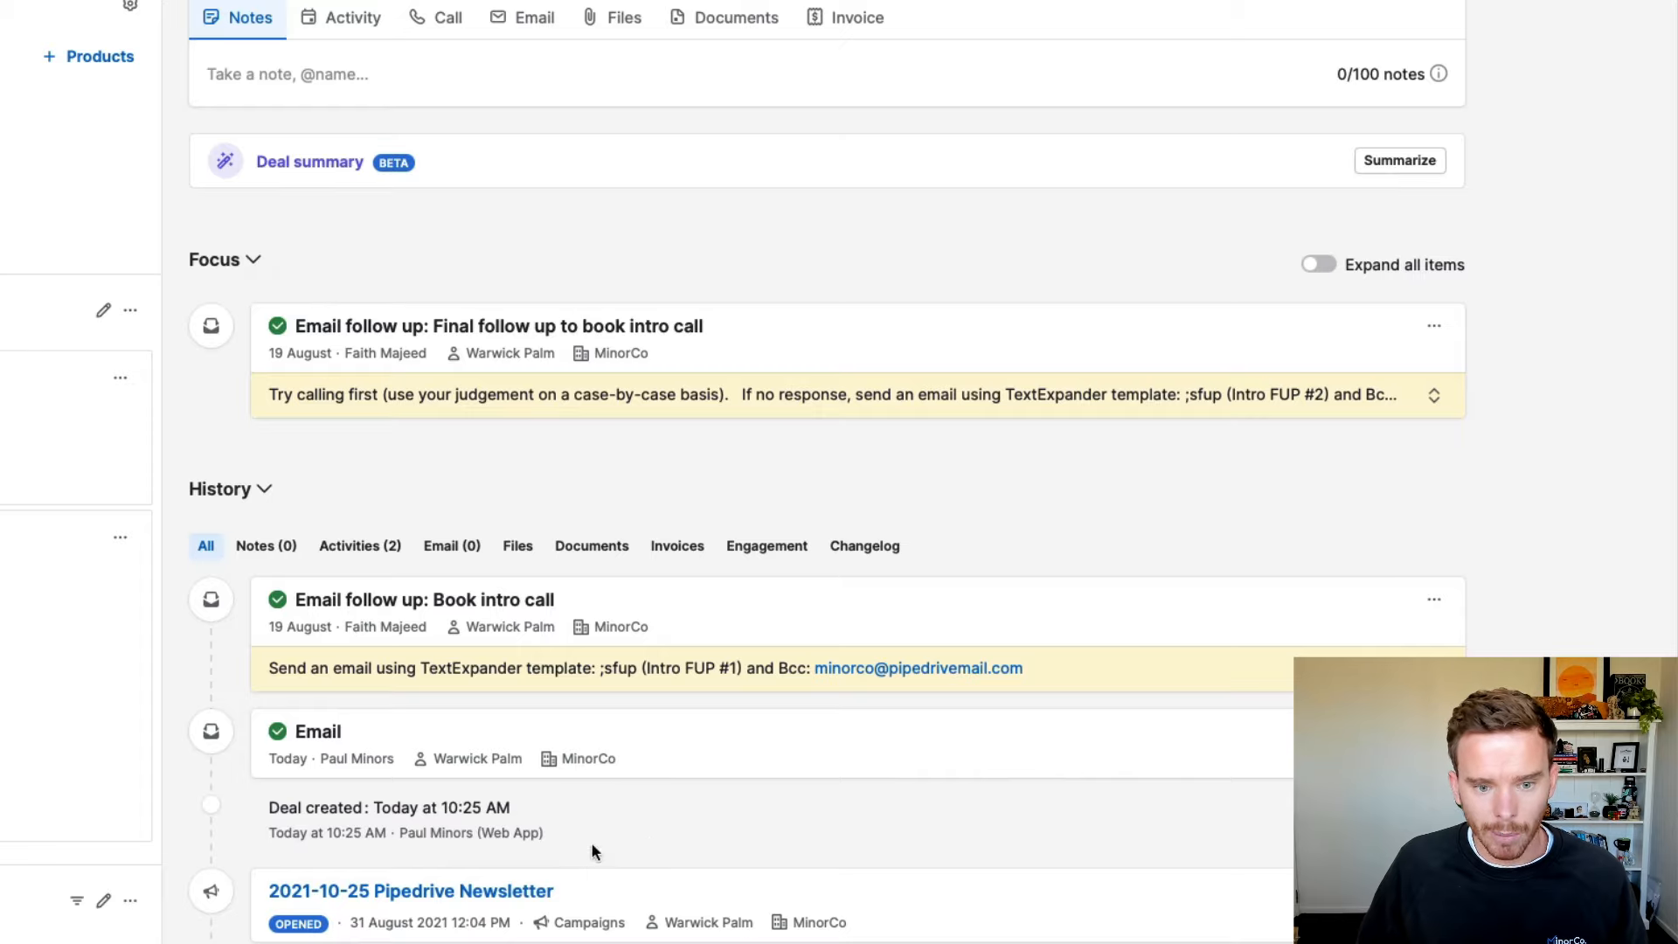
click(584, 750)
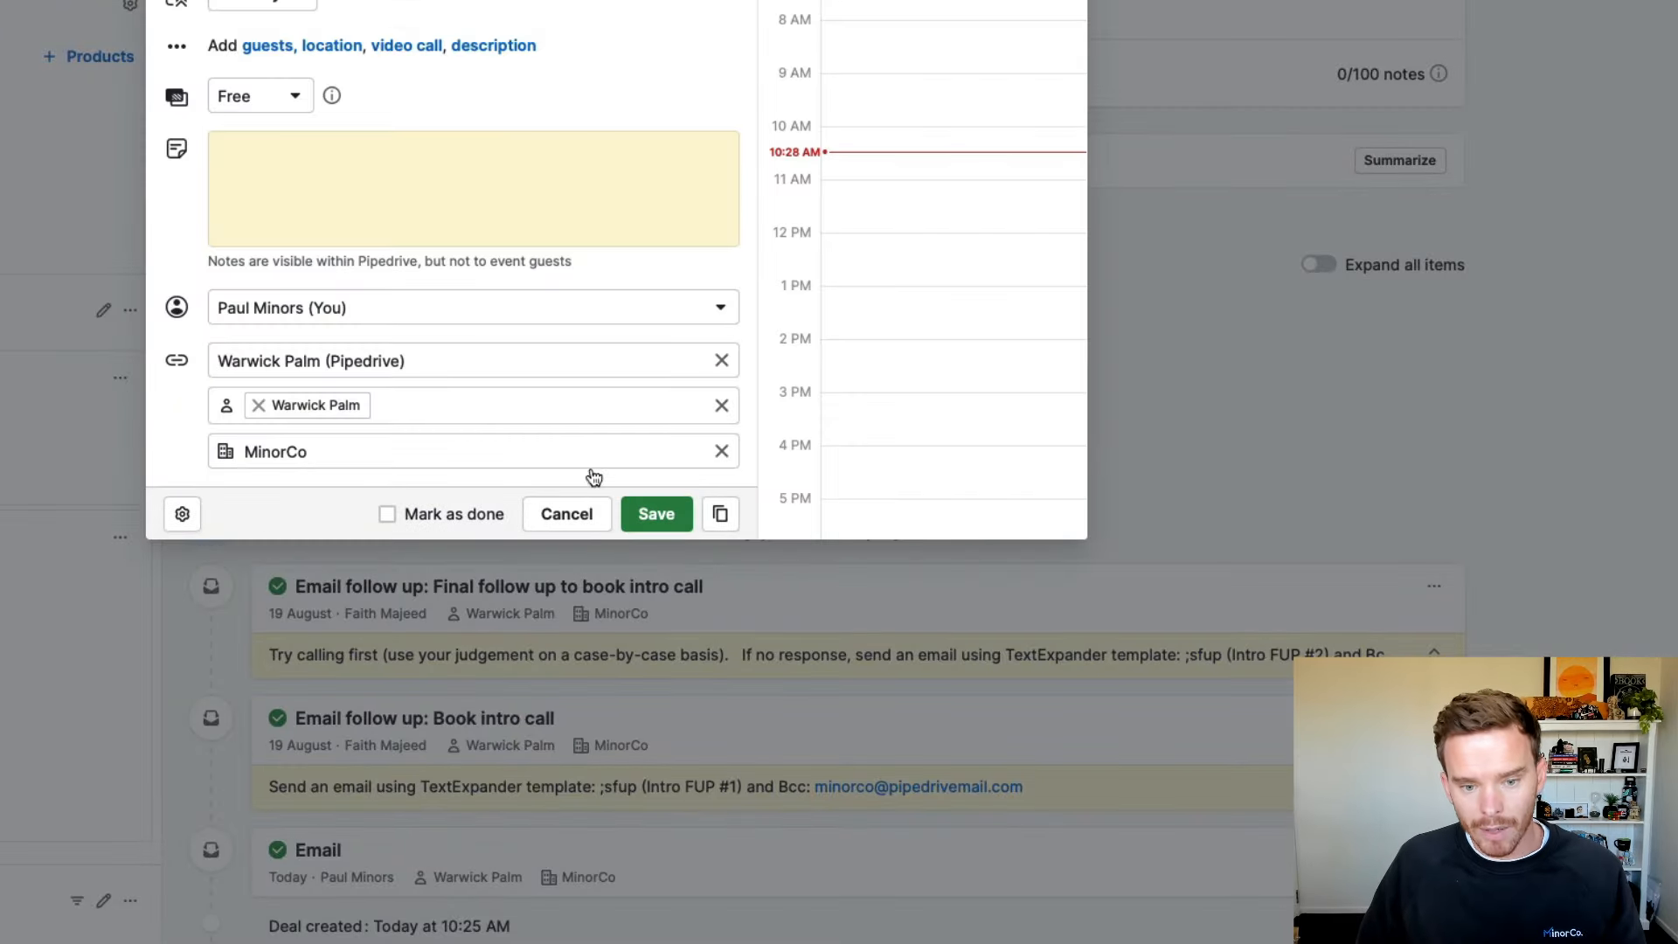
click(568, 509)
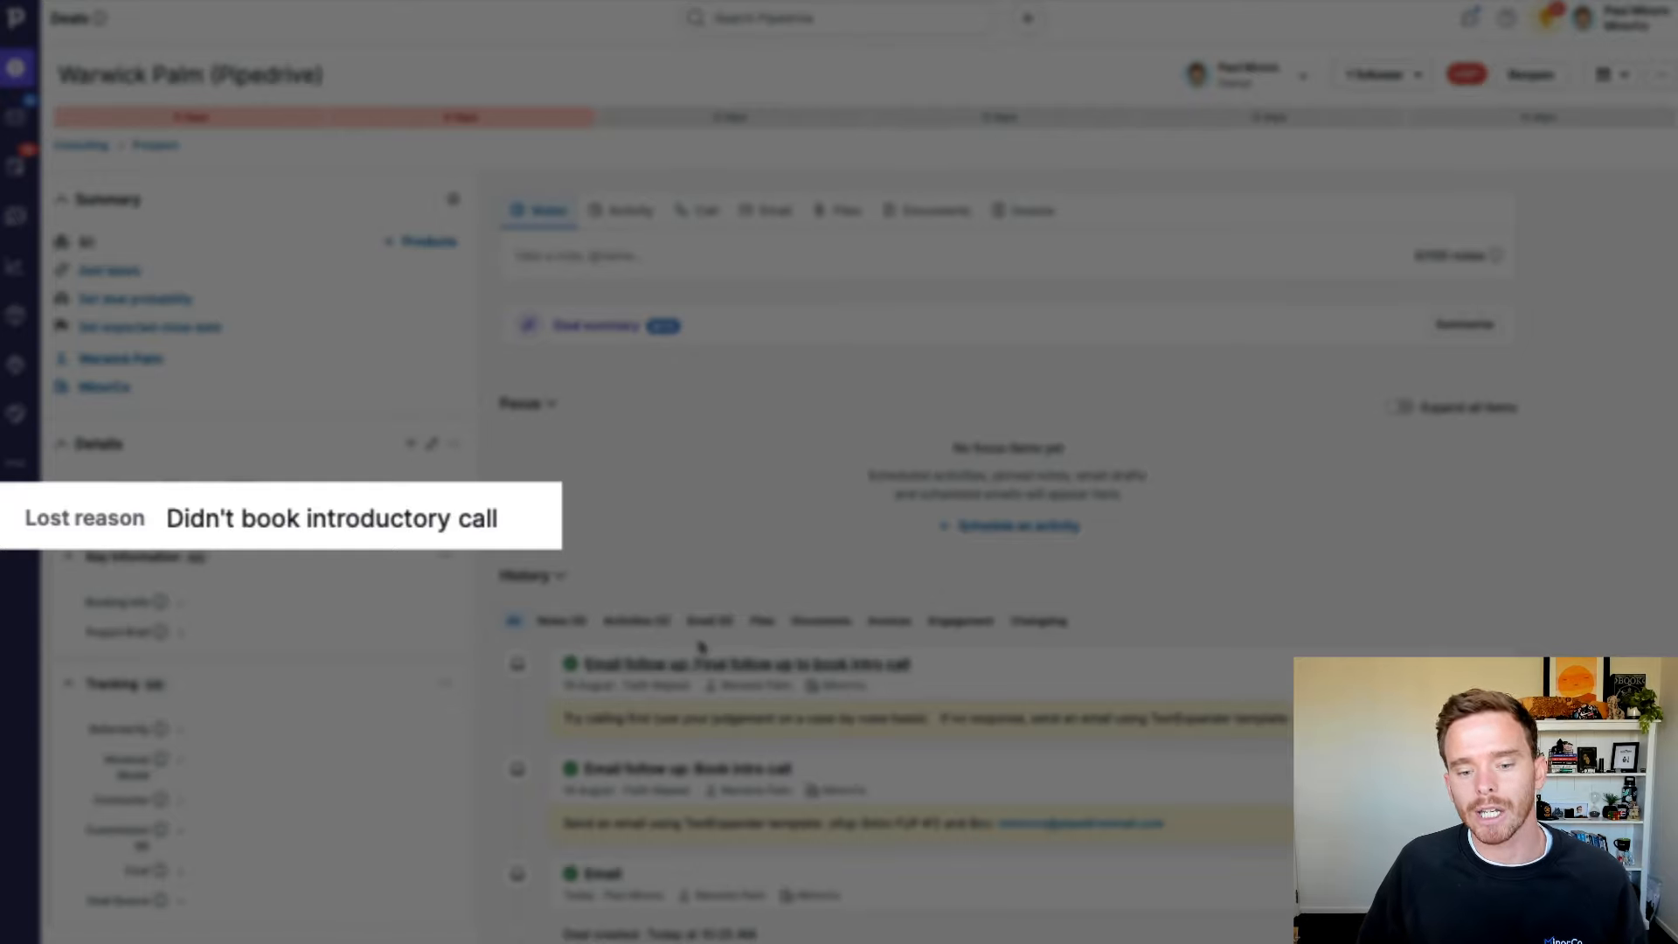
Step: Reopen the lost deal from the deal header so it is active again
scroll(776, 641, down, 2)
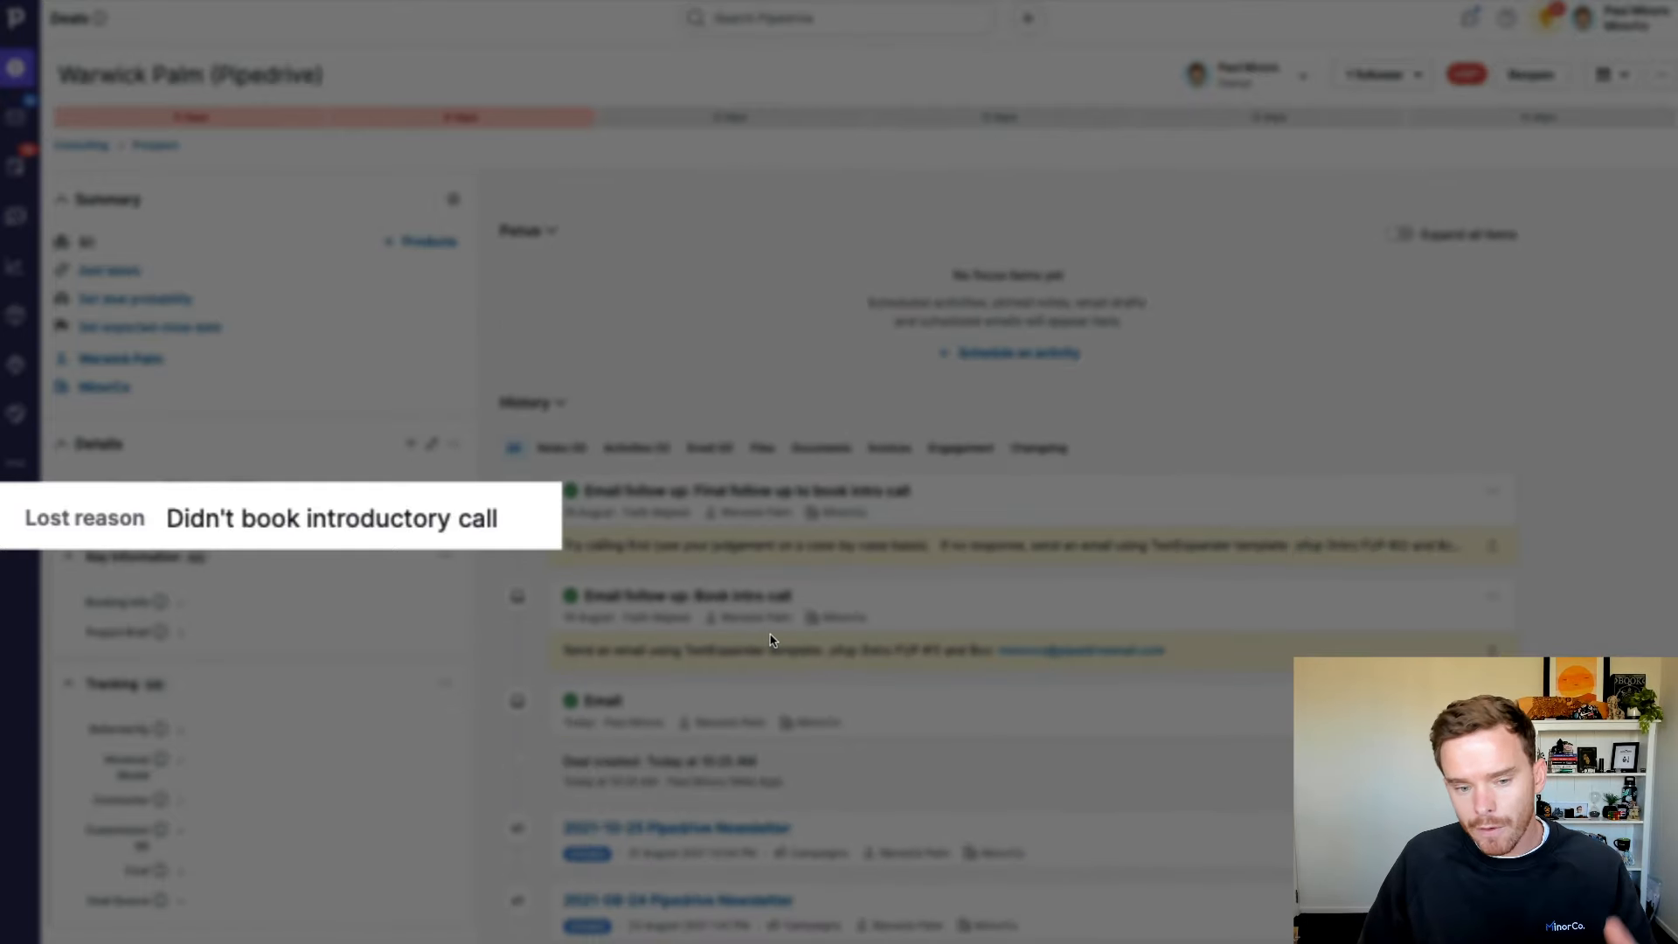
scroll(629, 559, up, 2)
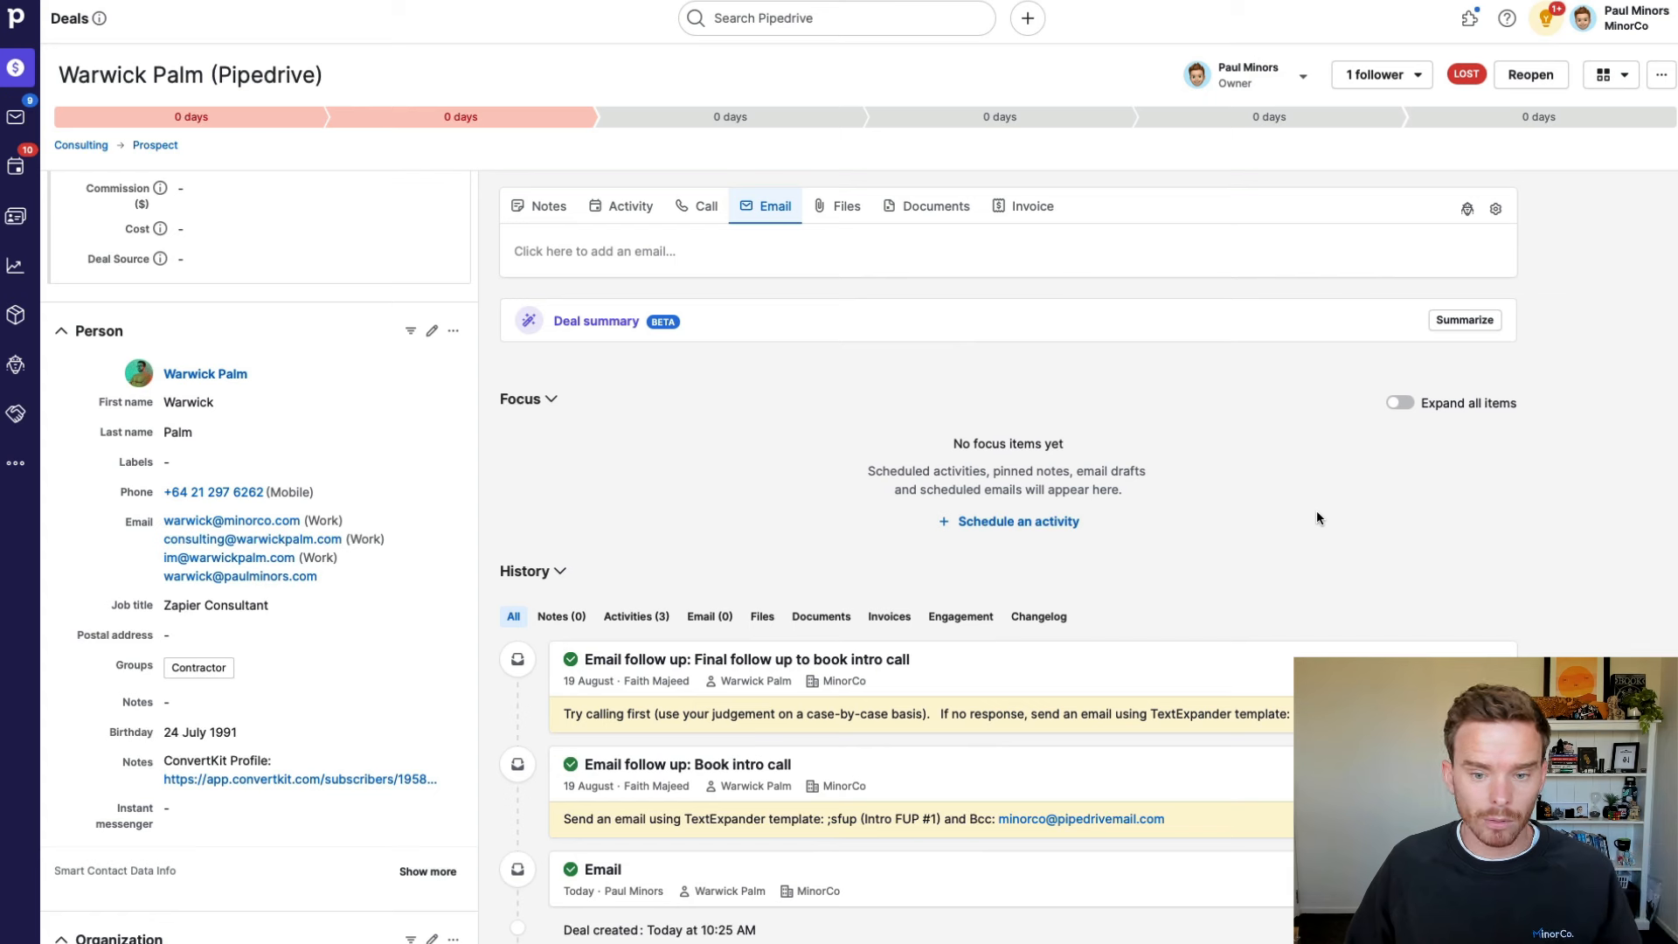
click(1512, 78)
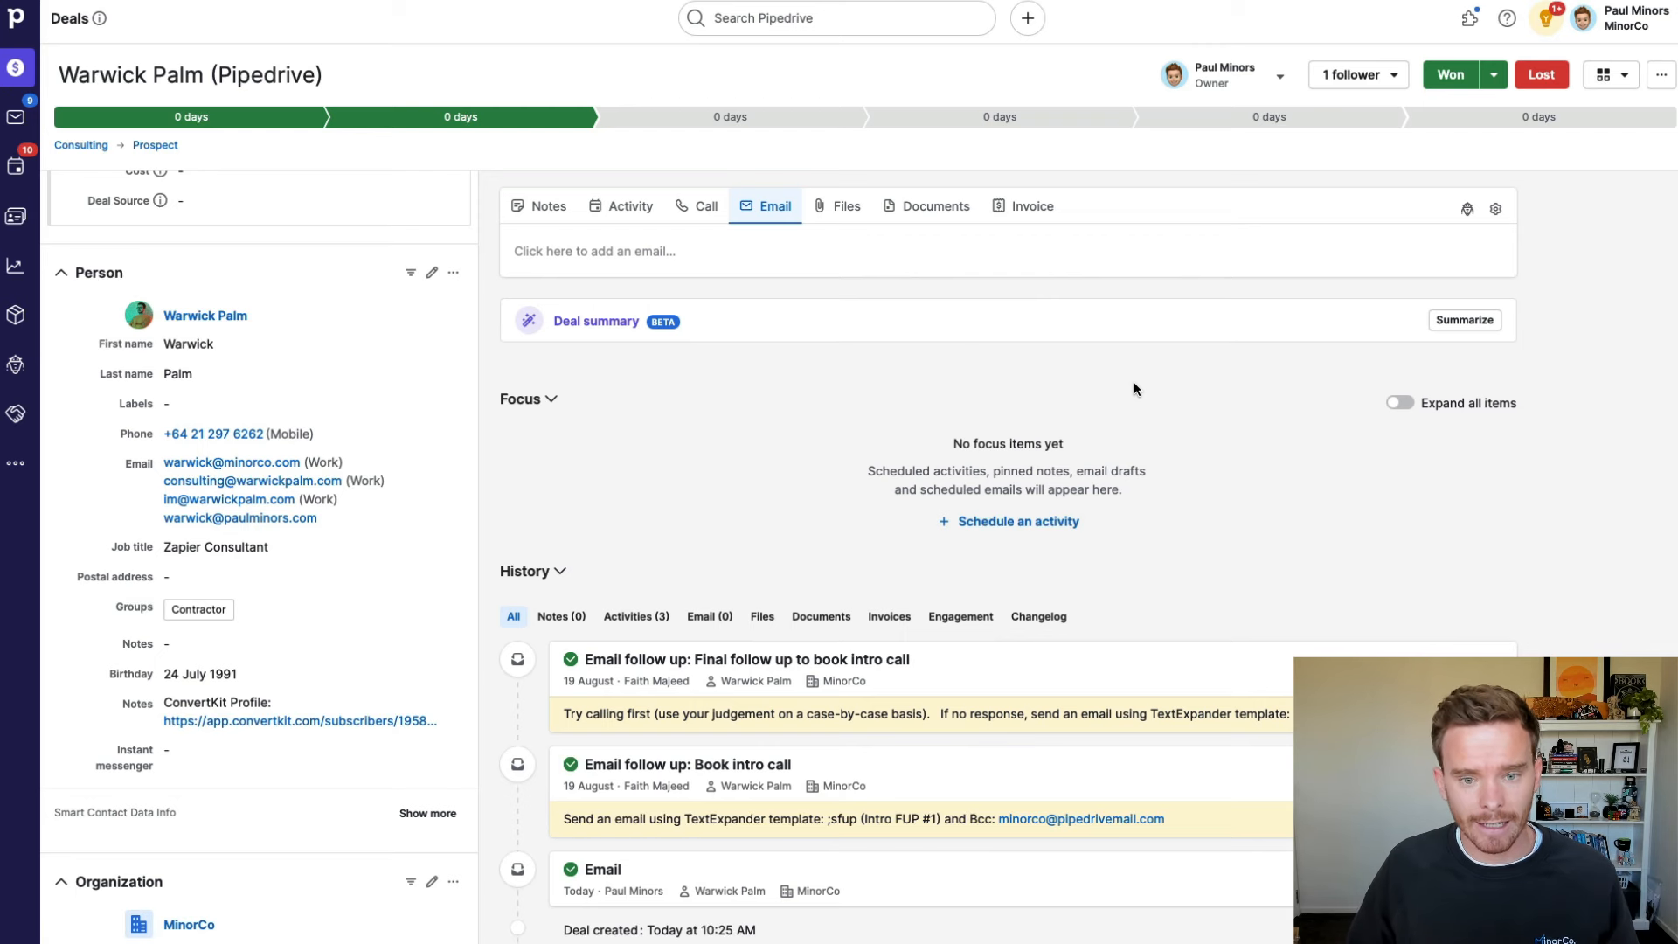
Step: Start an email to the contact, review meeting scheduler options, then discard the draft
click(827, 256)
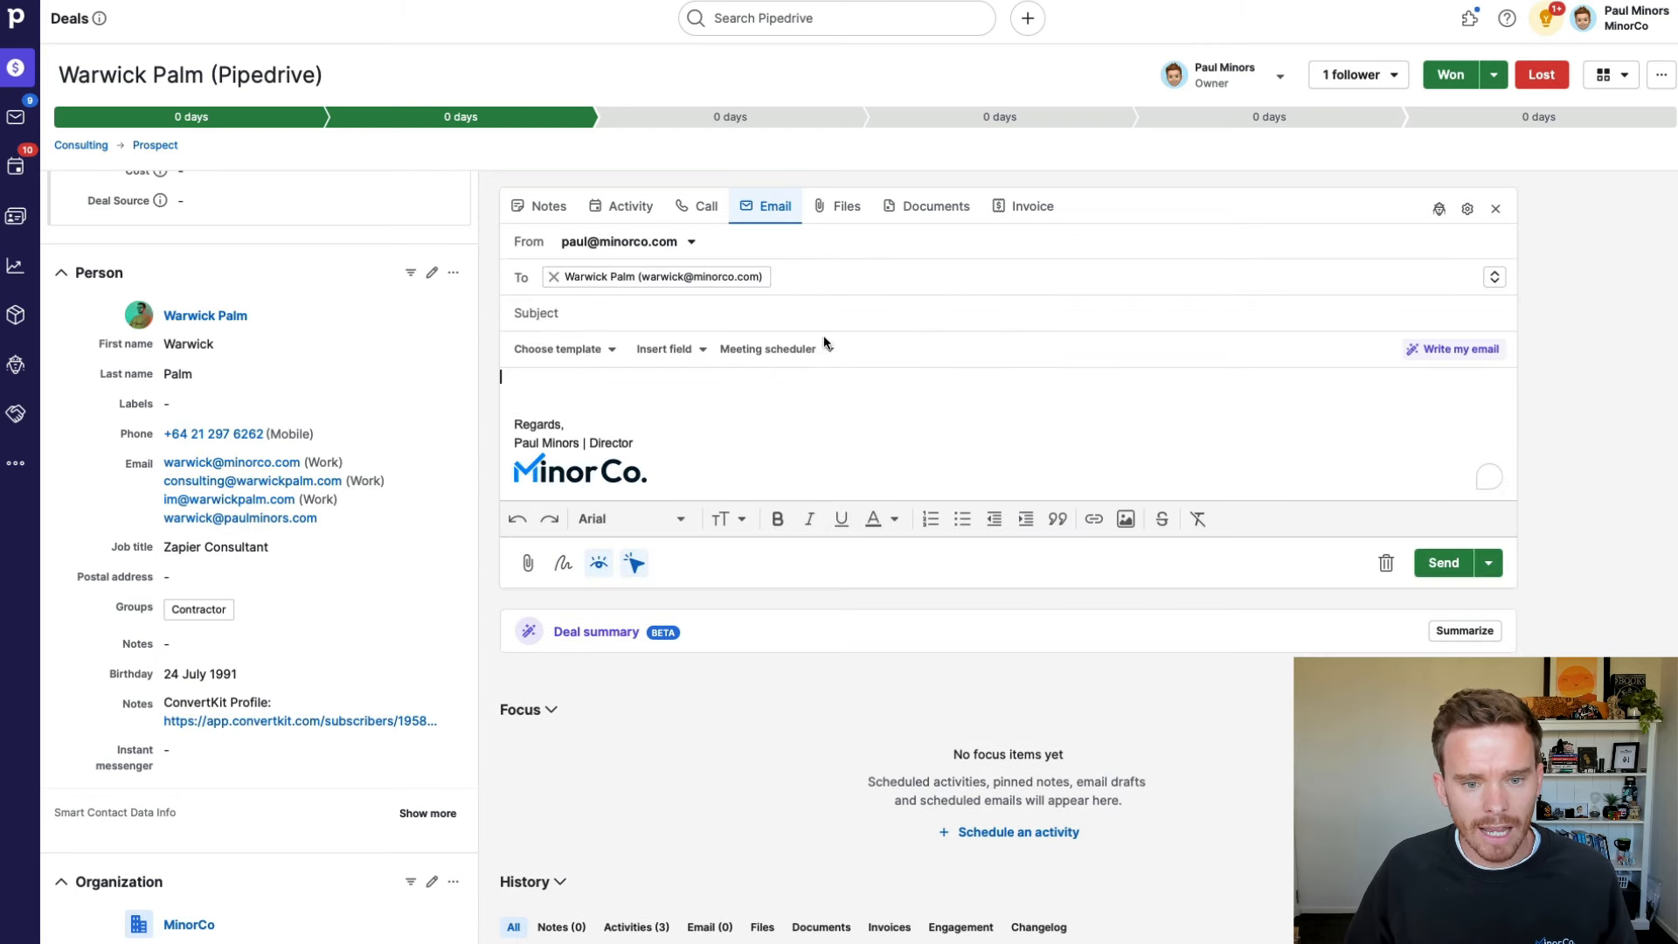
click(814, 348)
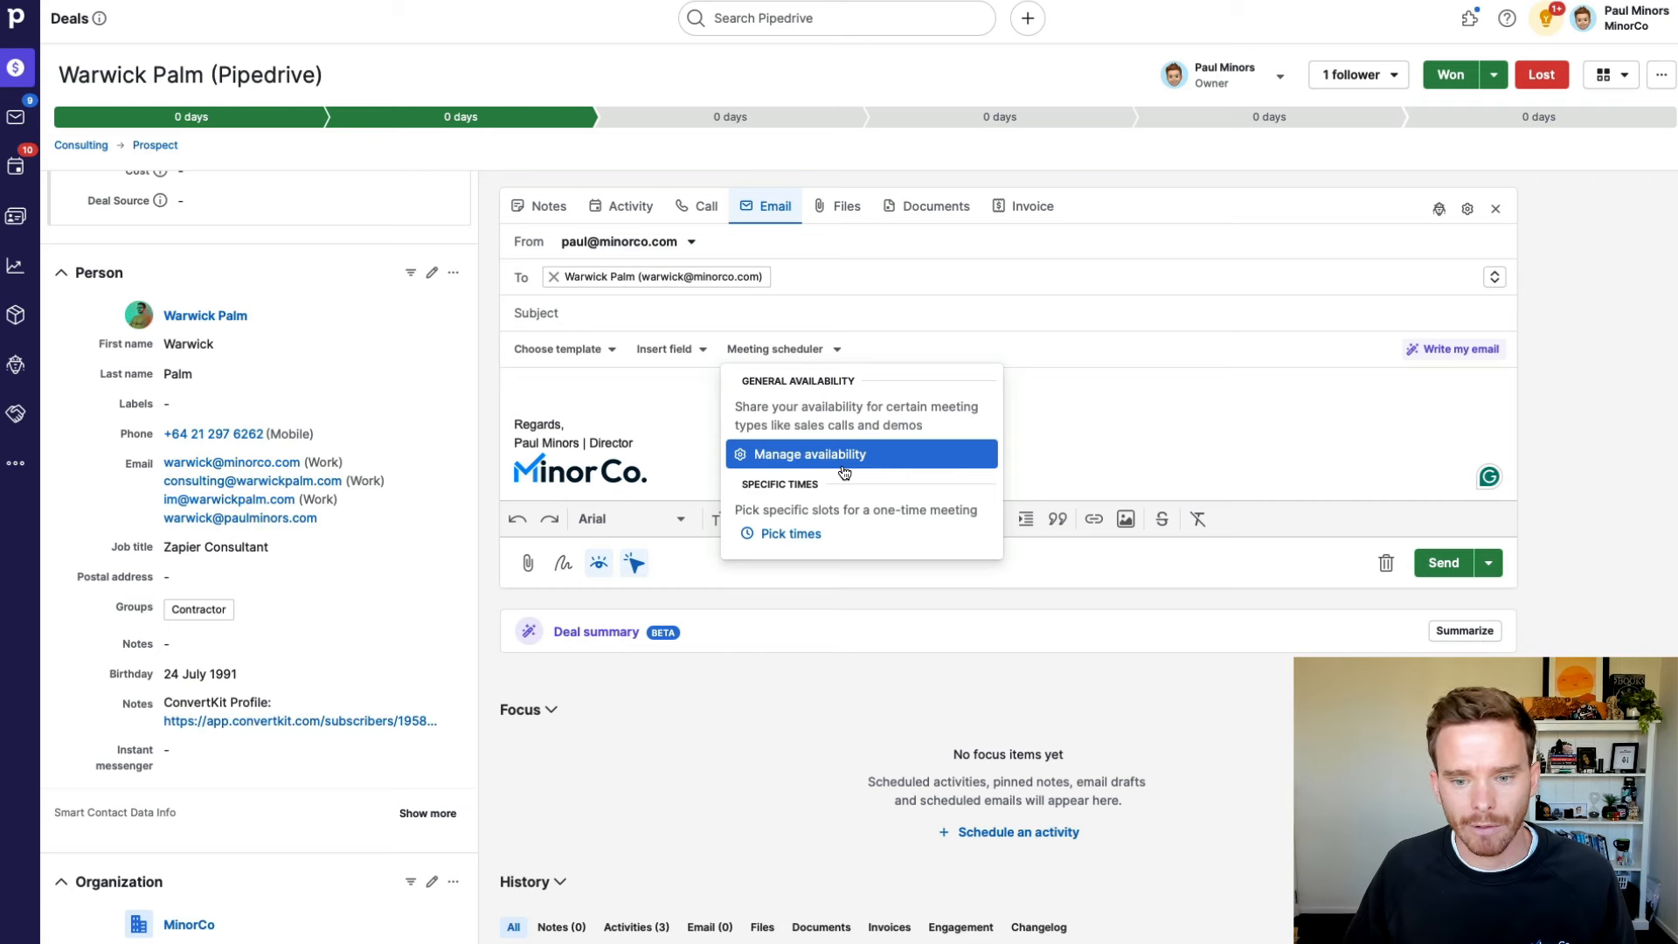
click(1369, 593)
click(1386, 562)
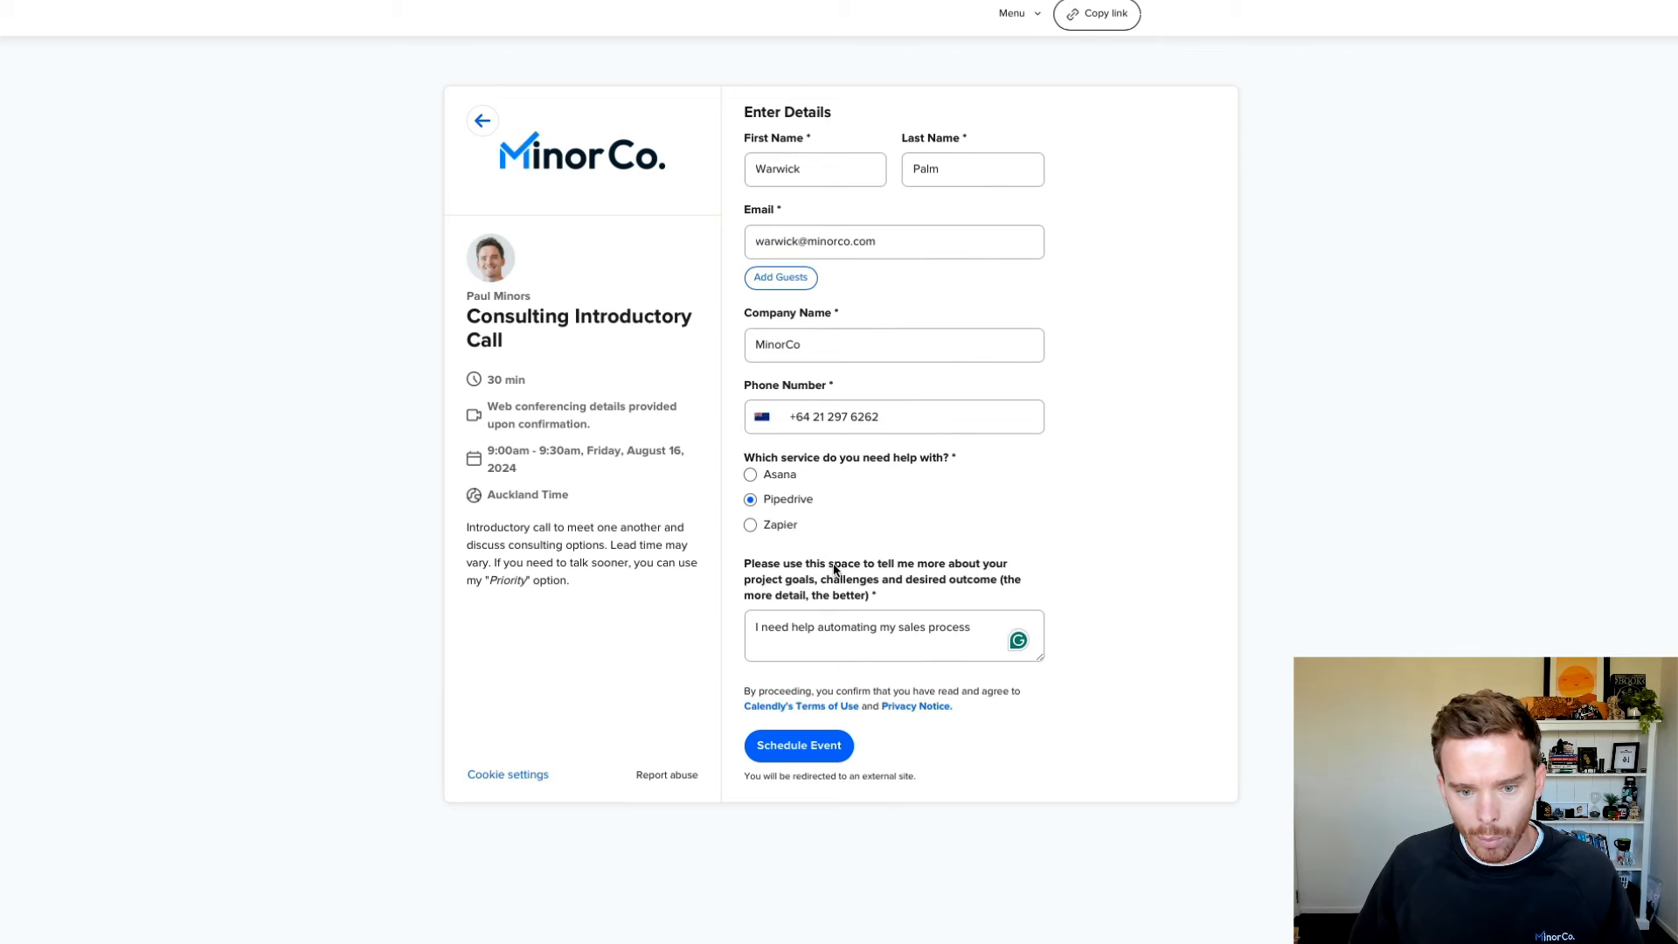
Step: Schedule the 30-min Consulting Introductory Call in Calendly after reviewing the contact's description
drag(976, 623, 726, 619)
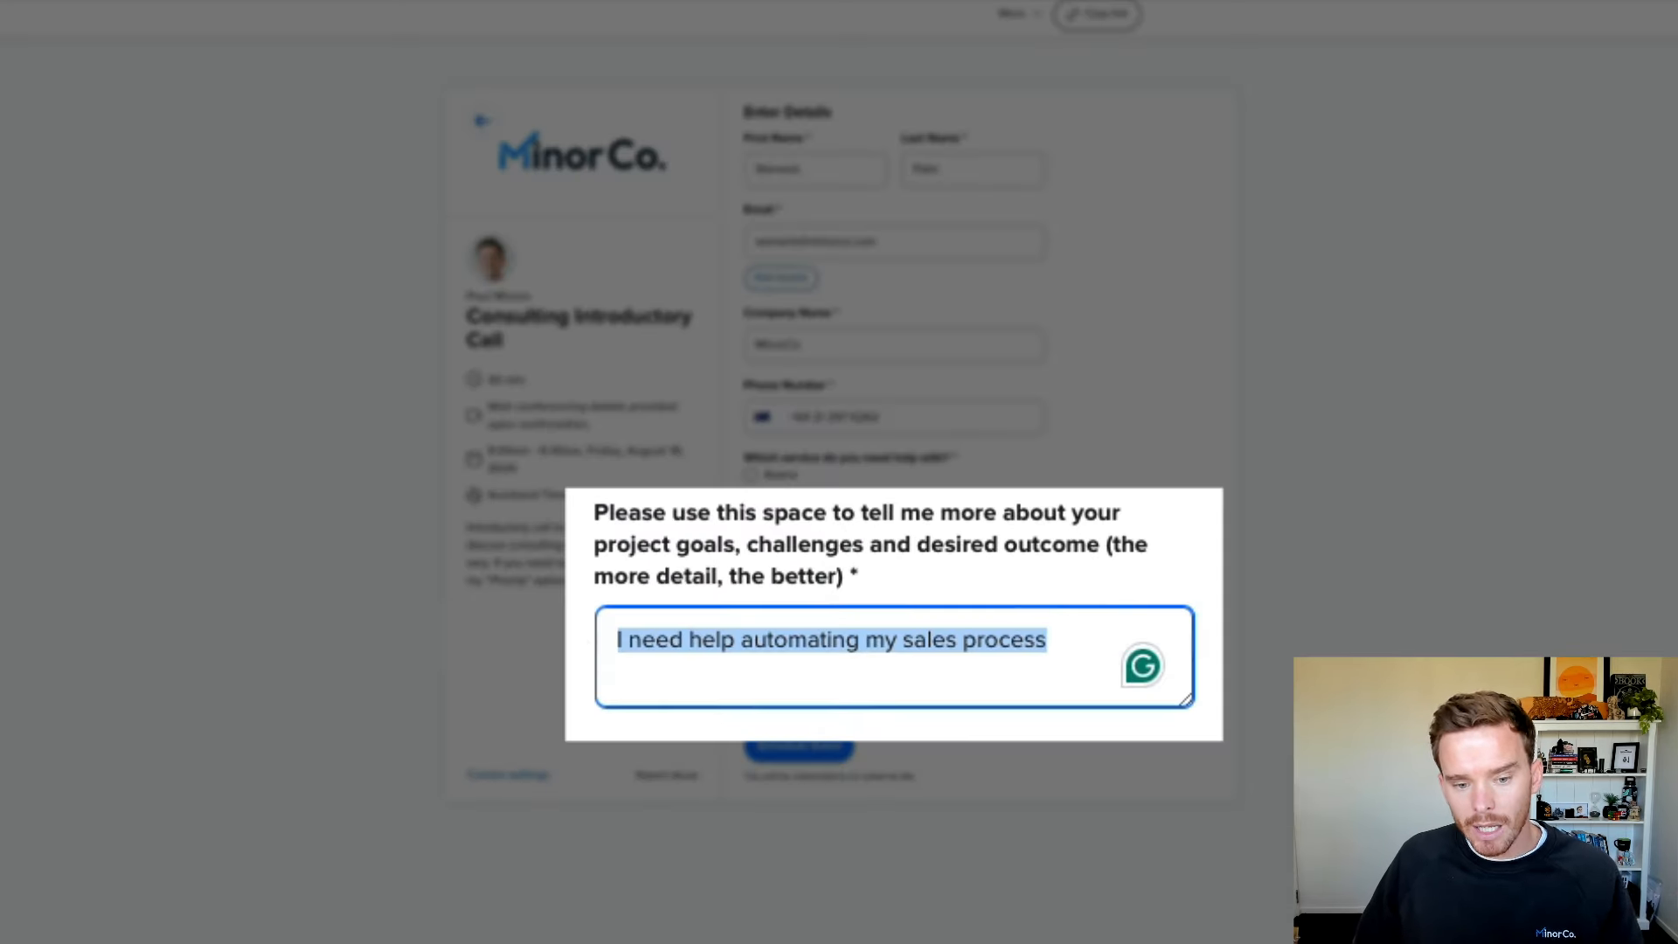
click(821, 749)
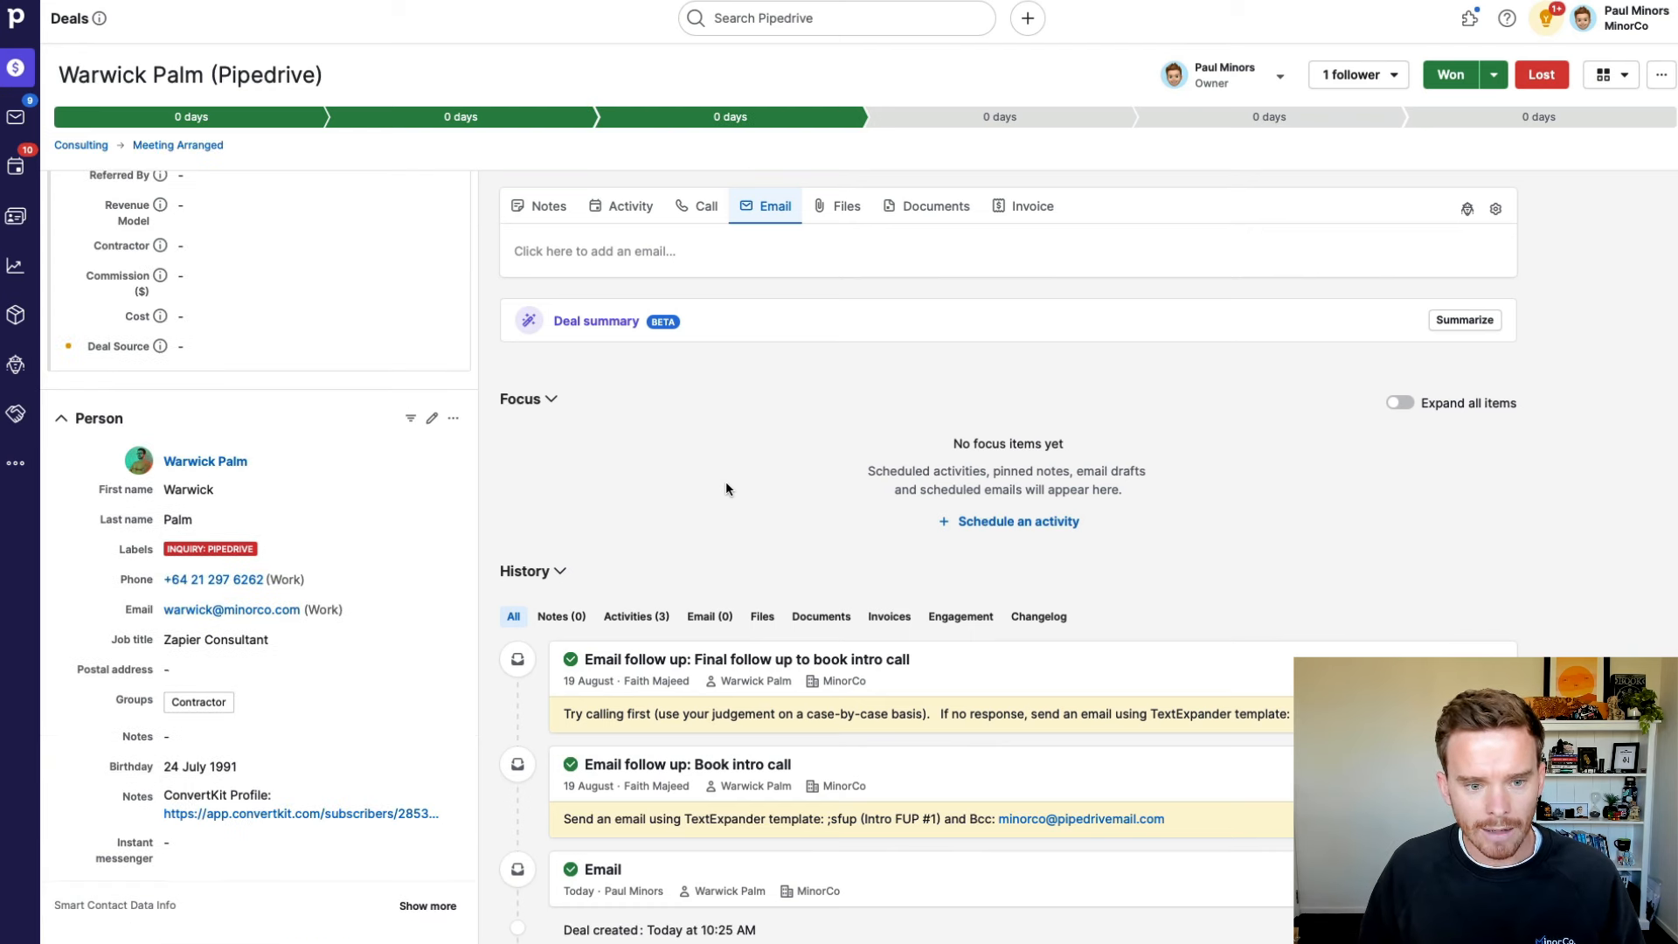
Step: Check the booking request in the deal's Booking Info now that it's at Meeting Arranged
scroll(311, 483, up, 8)
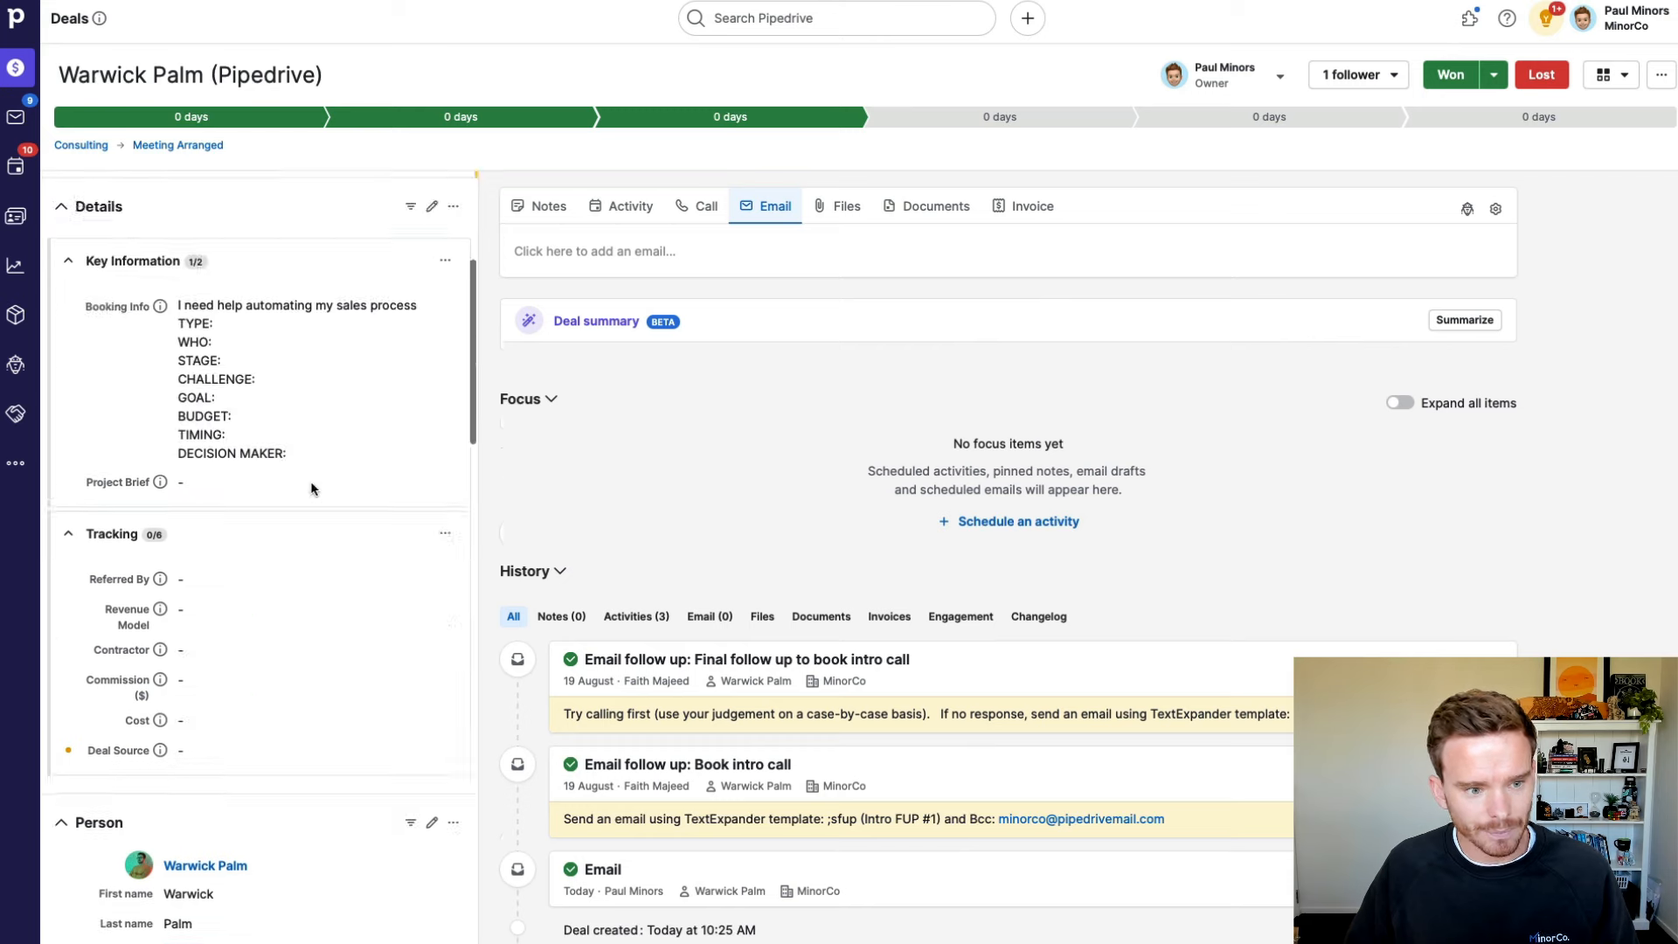
scroll(369, 554, down, 2)
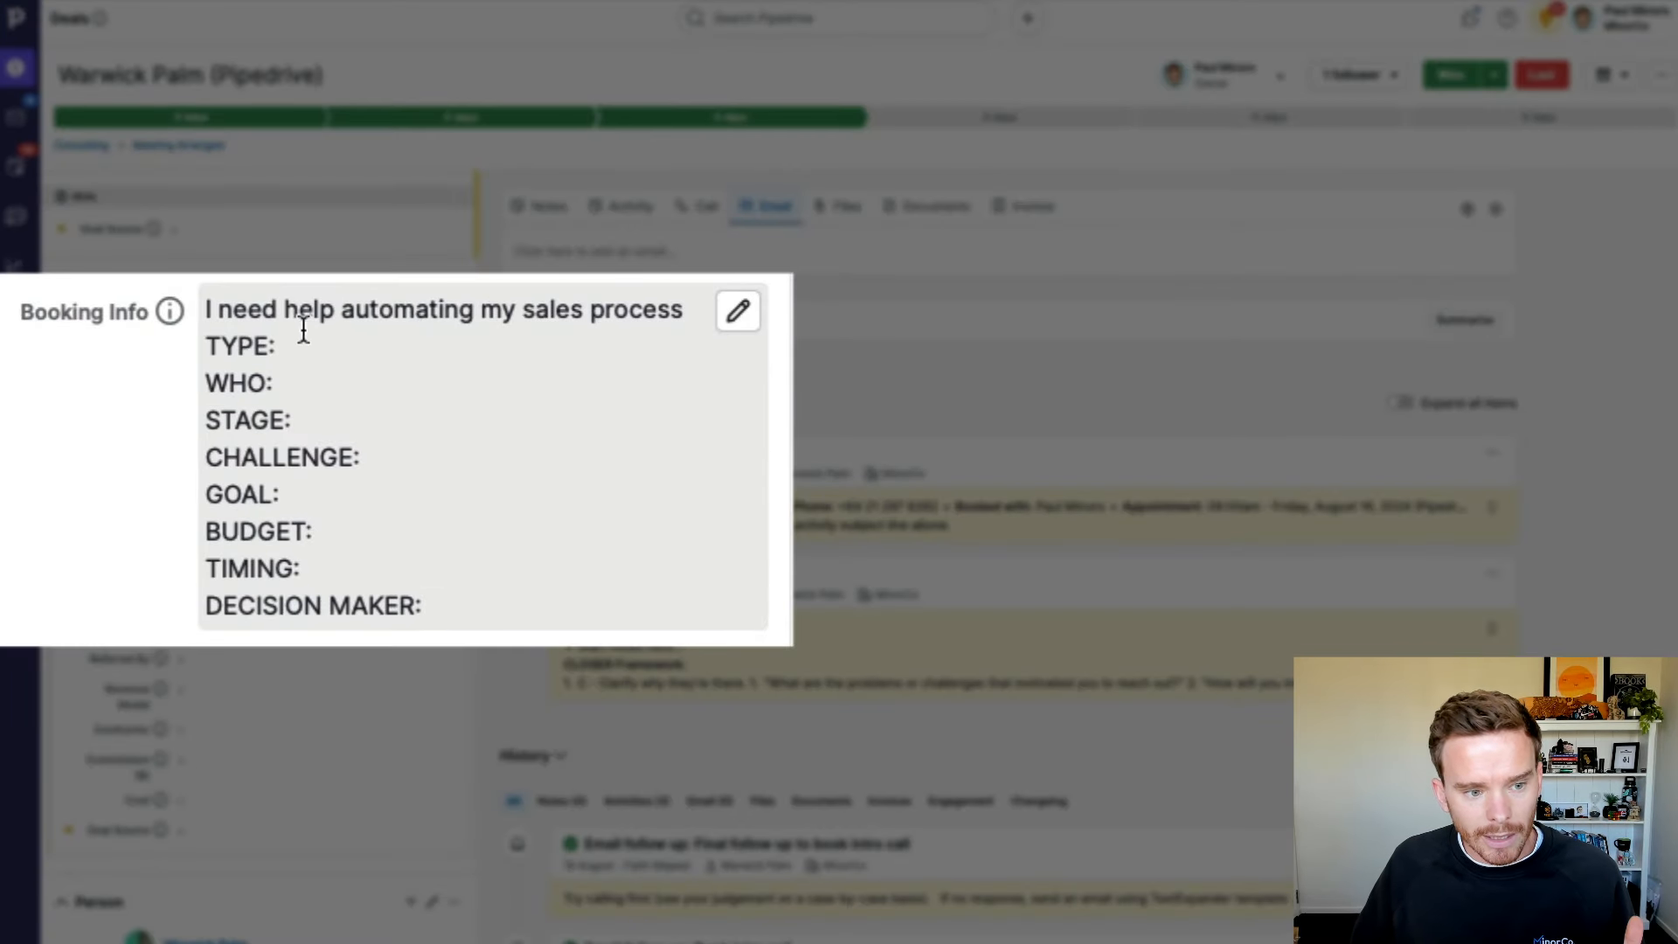
drag(207, 317, 695, 316)
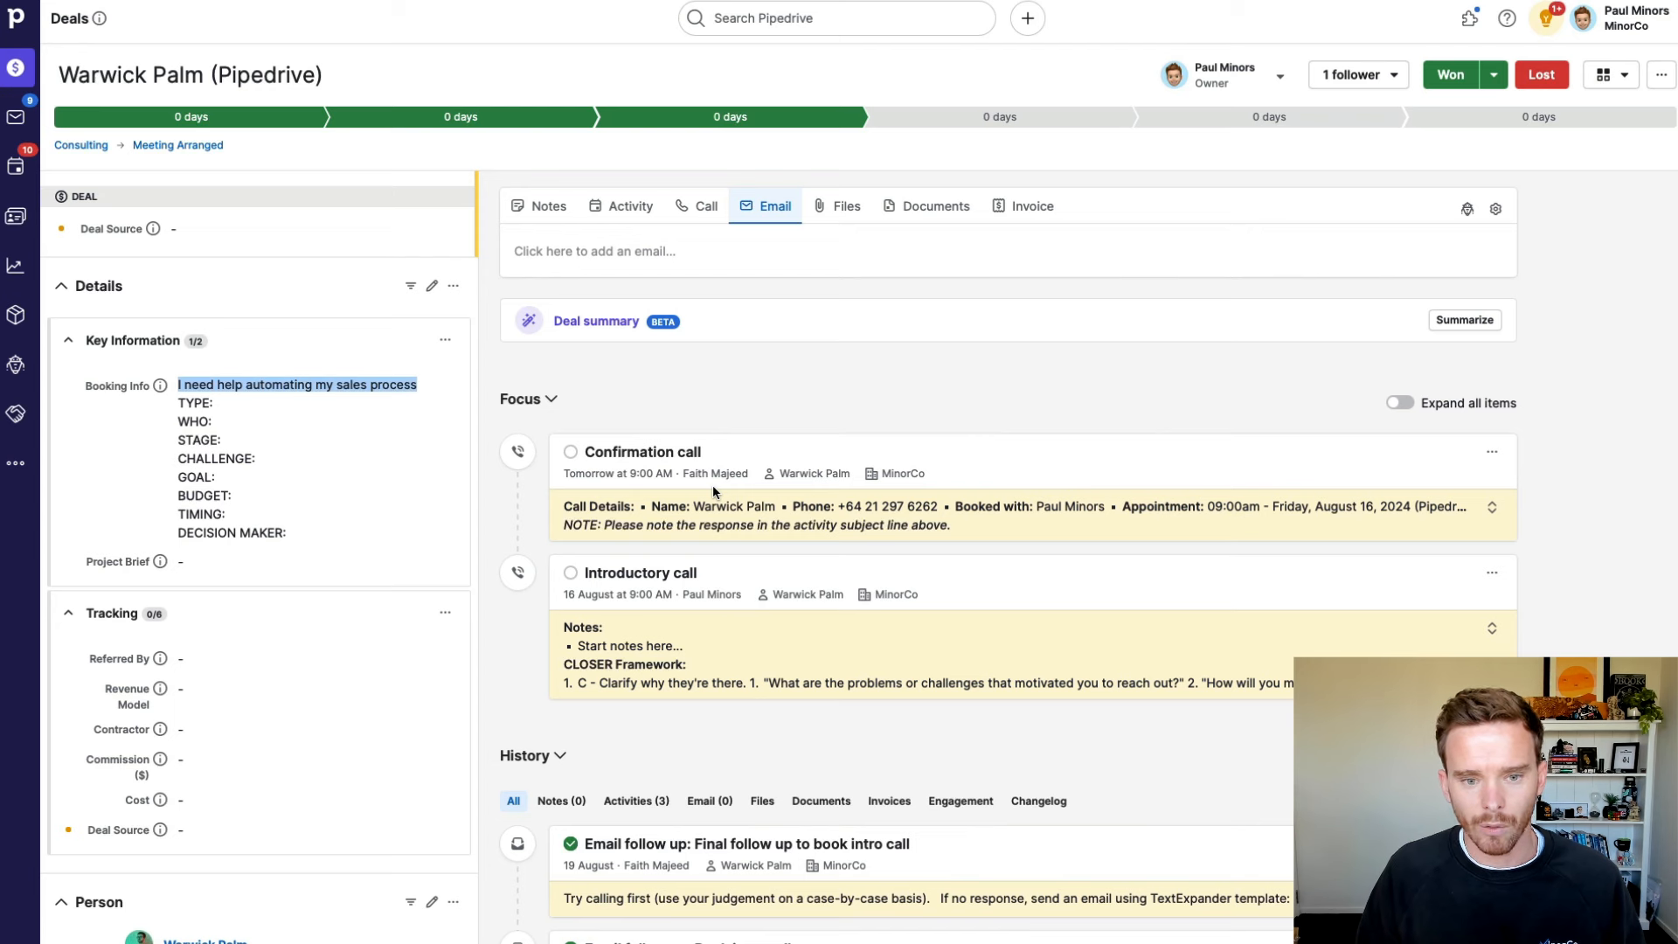
Step: Mark the Confirmation call done, leaving the 16 August 9:00 AM Introductory call open
click(926, 390)
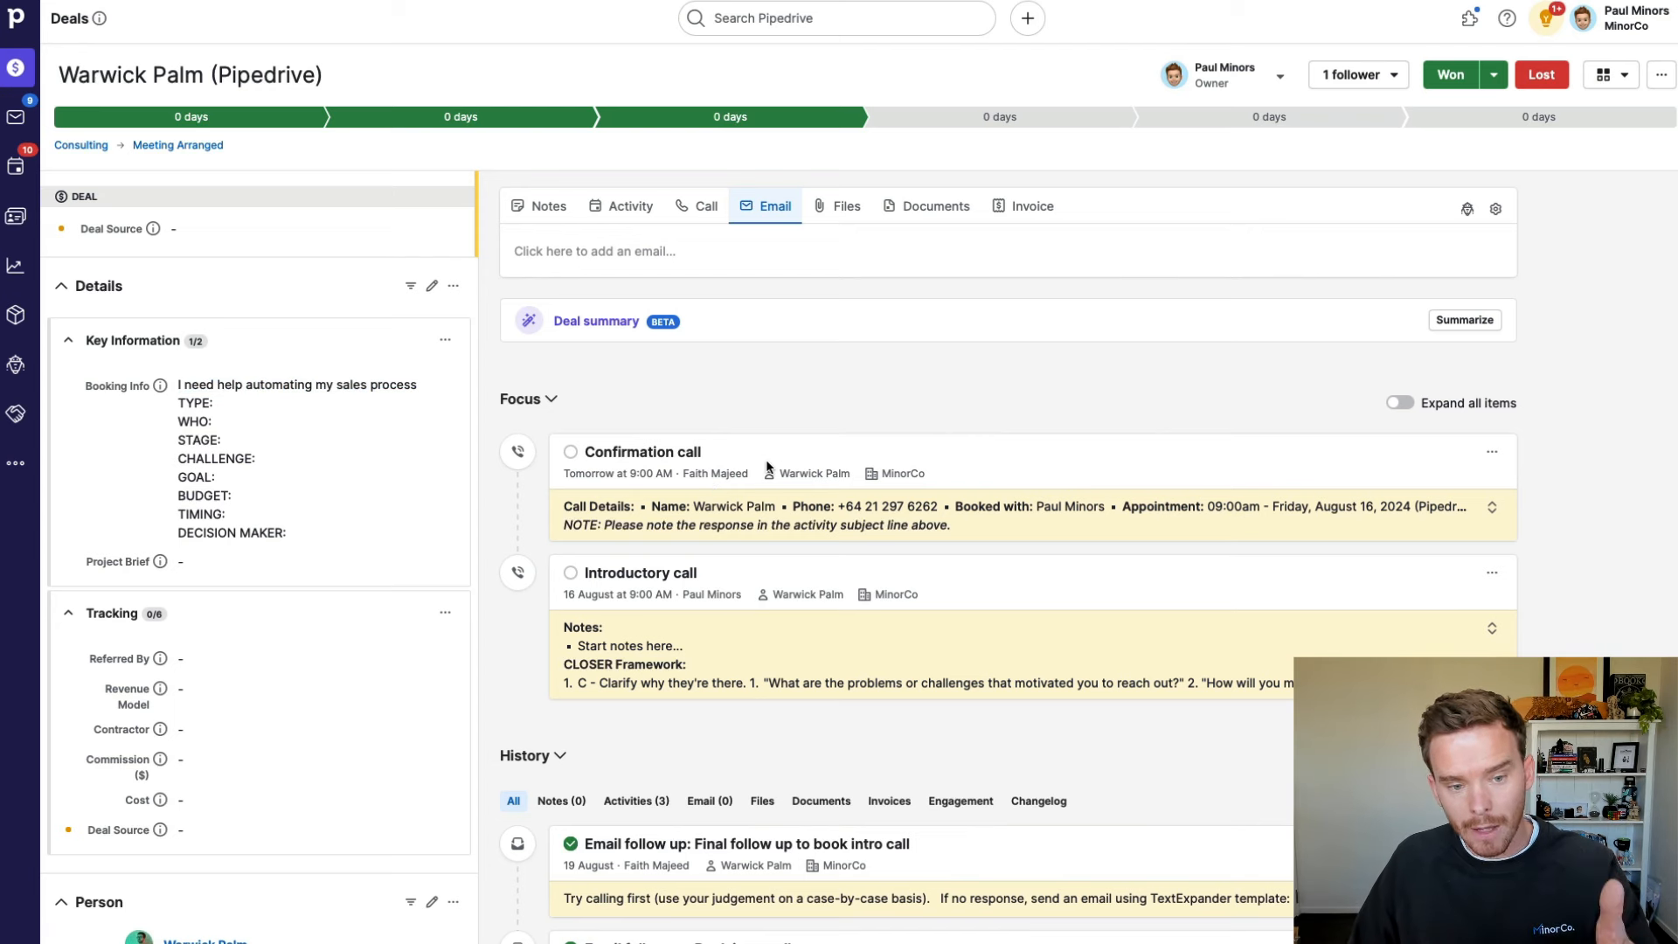
click(568, 454)
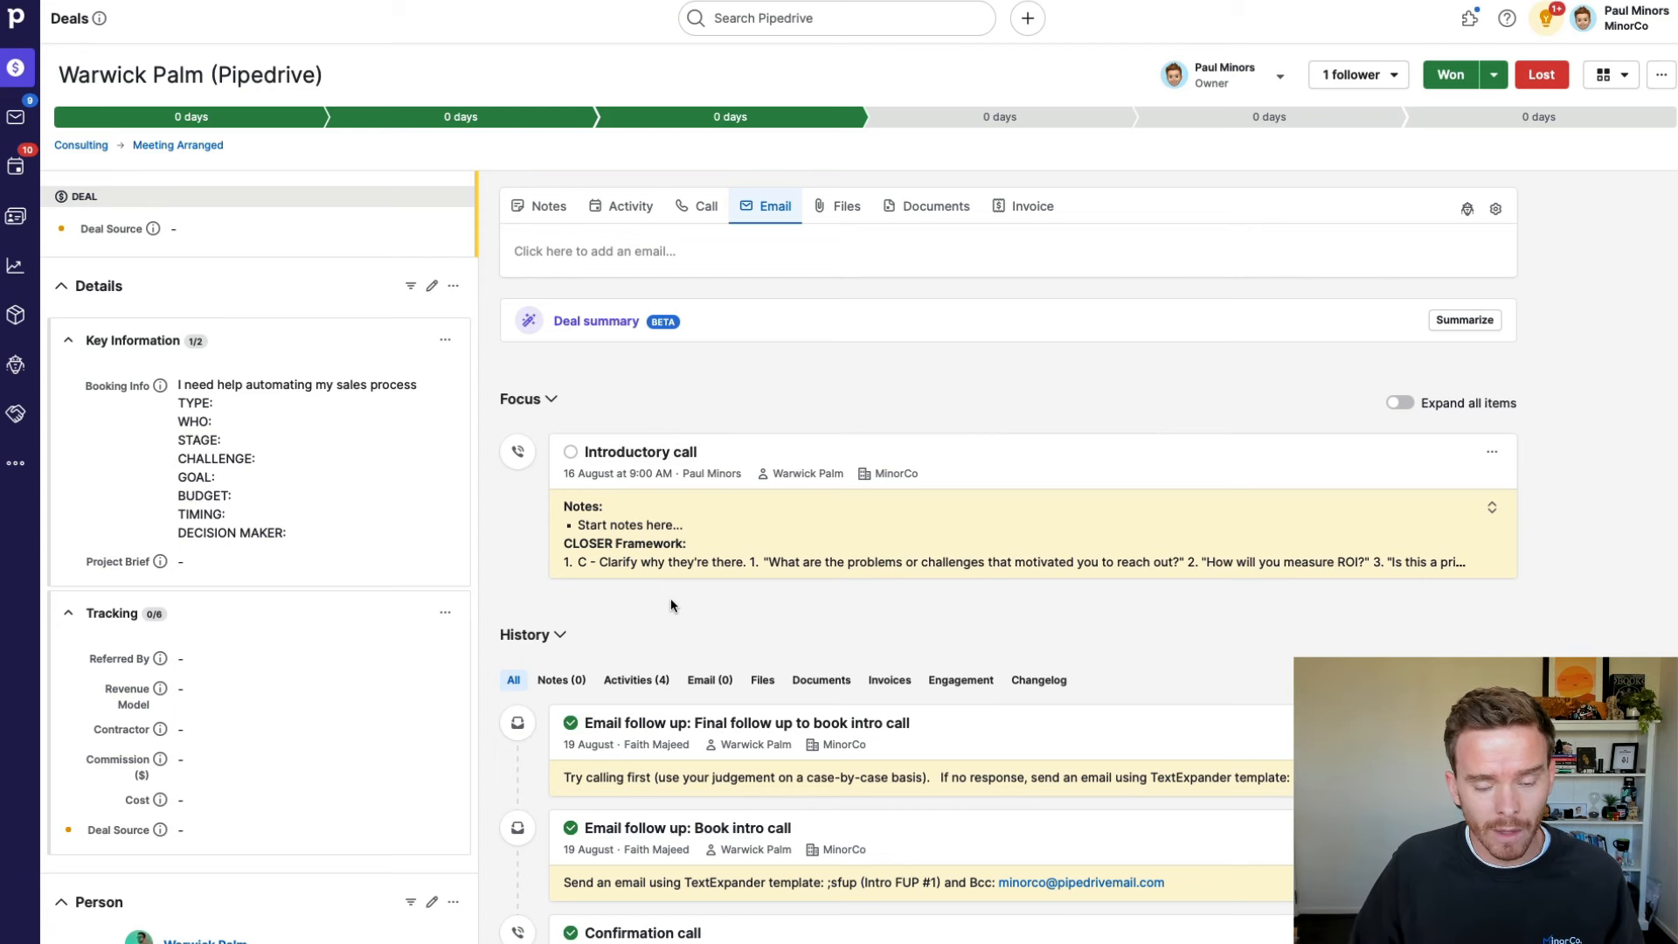
scroll(669, 597, down, 1)
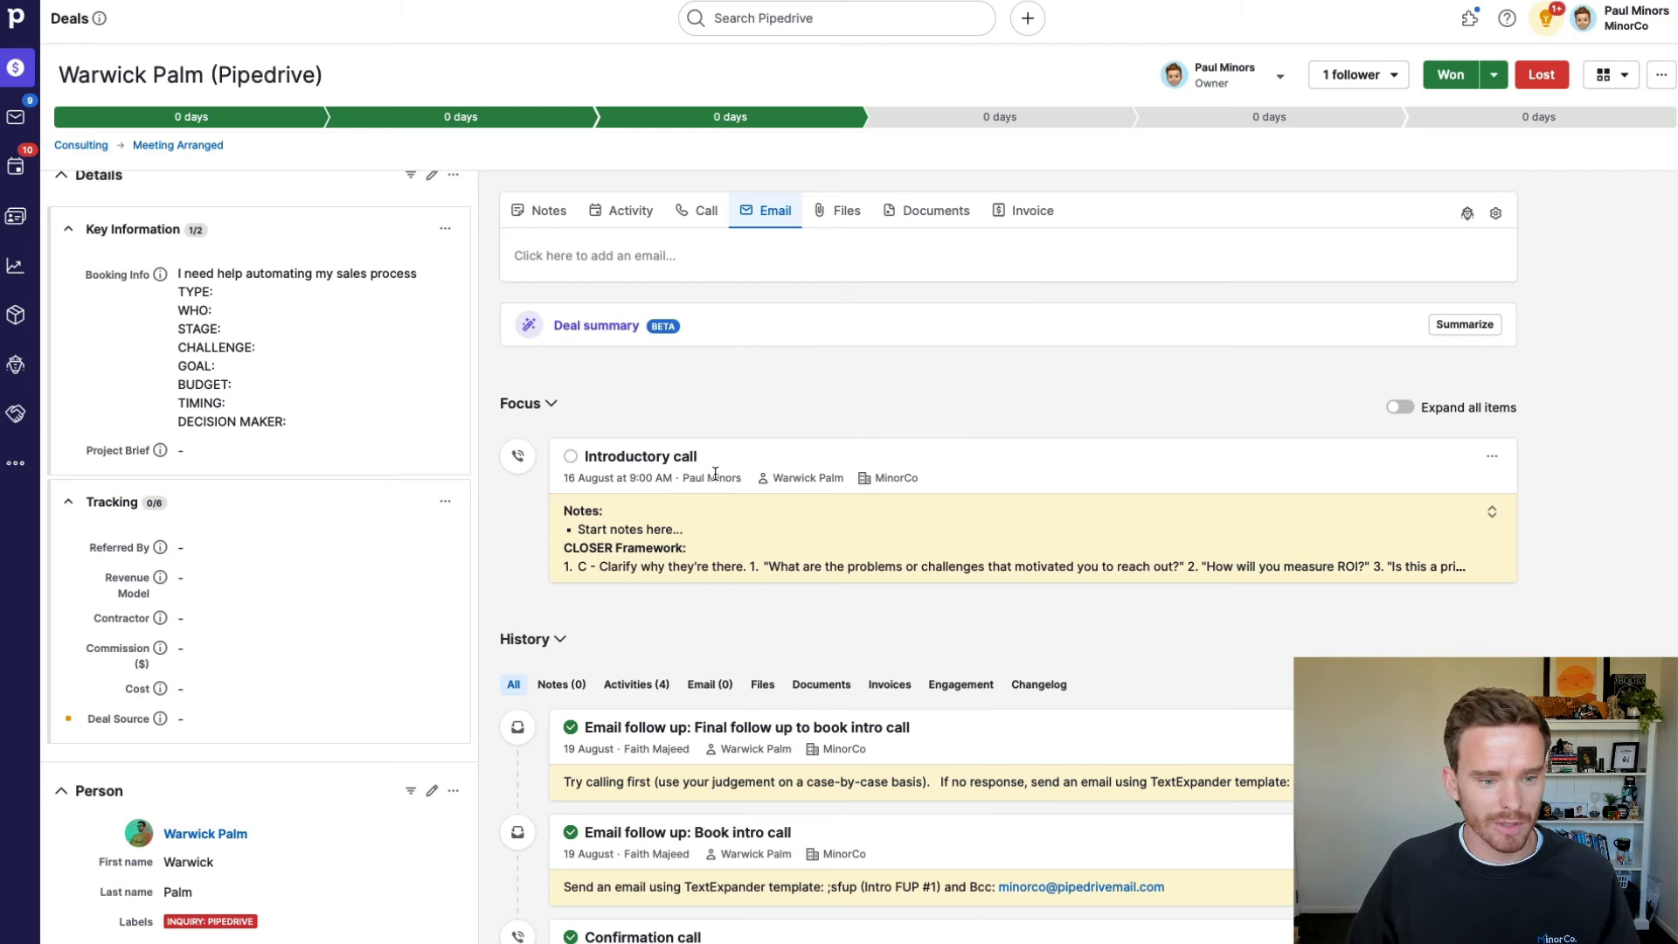
Step: Save the contact's postal address as Wellington, New Zealand from the suggested location
scroll(437, 645, down, 1)
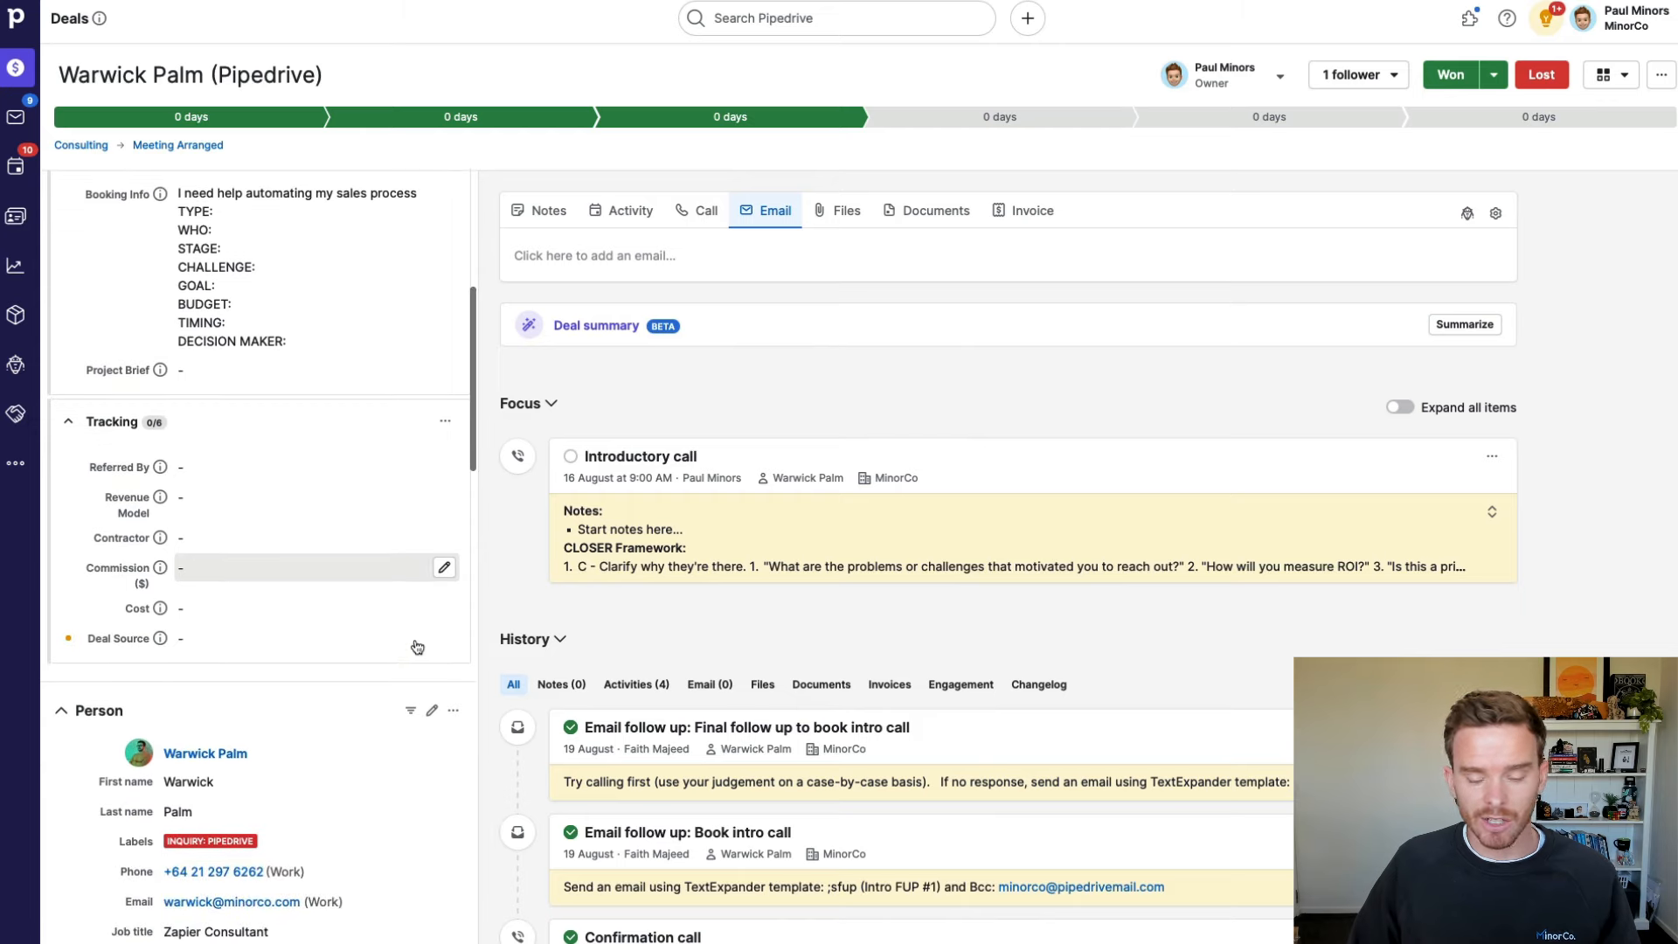
scroll(416, 634, down, 4)
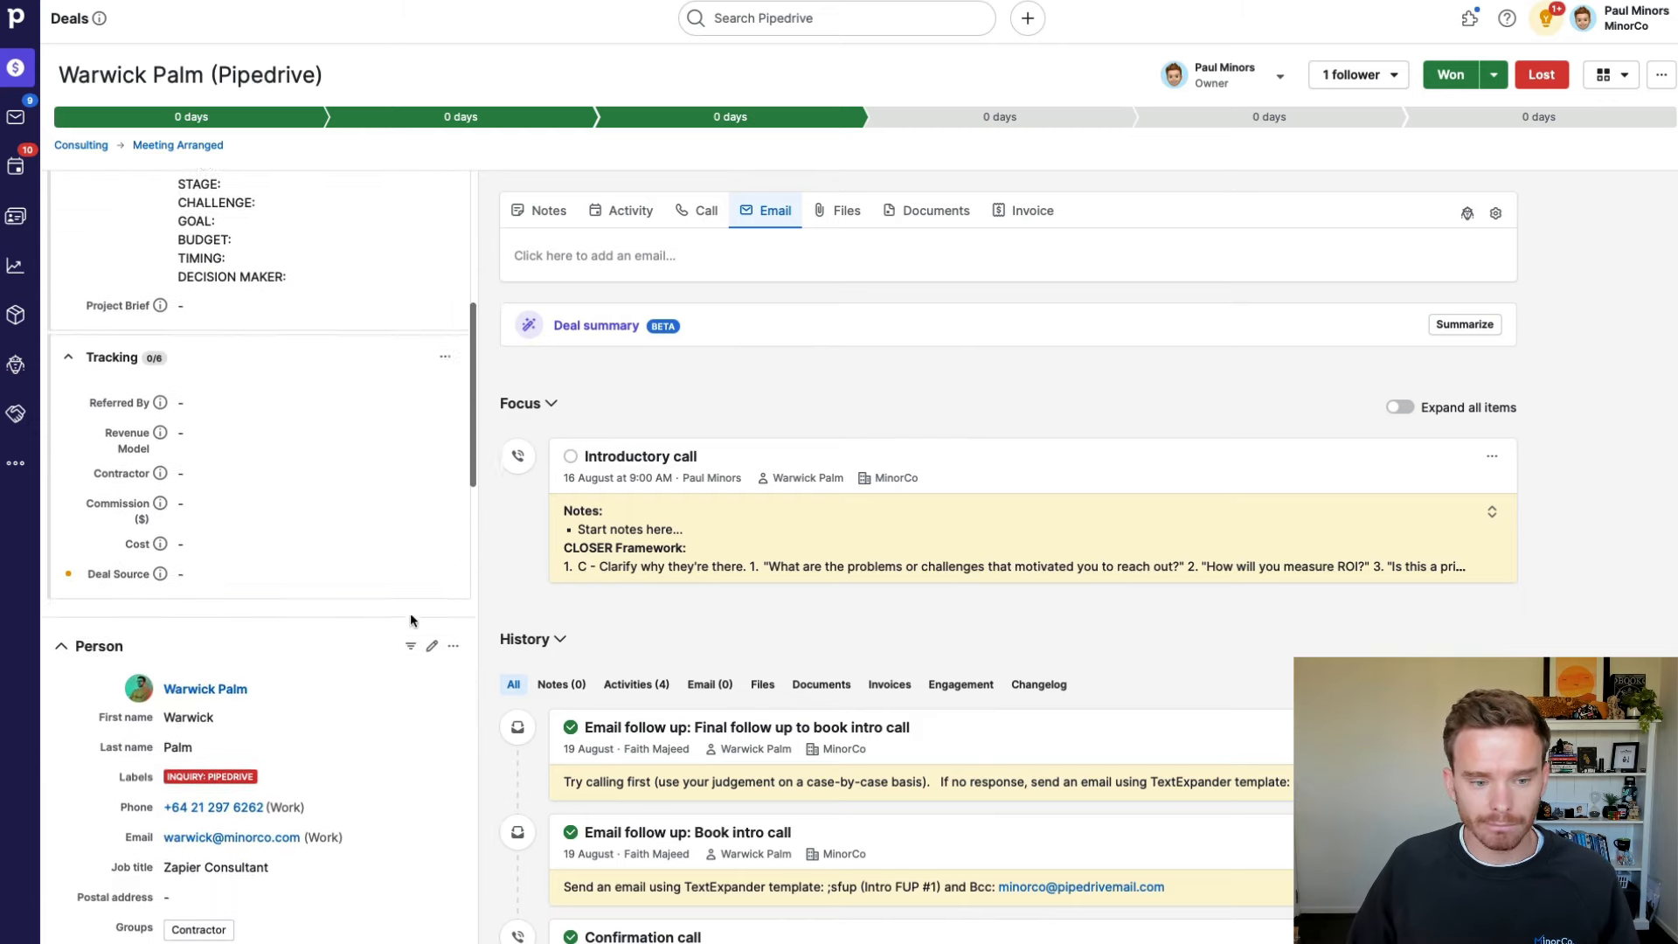
scroll(437, 620, down, 1)
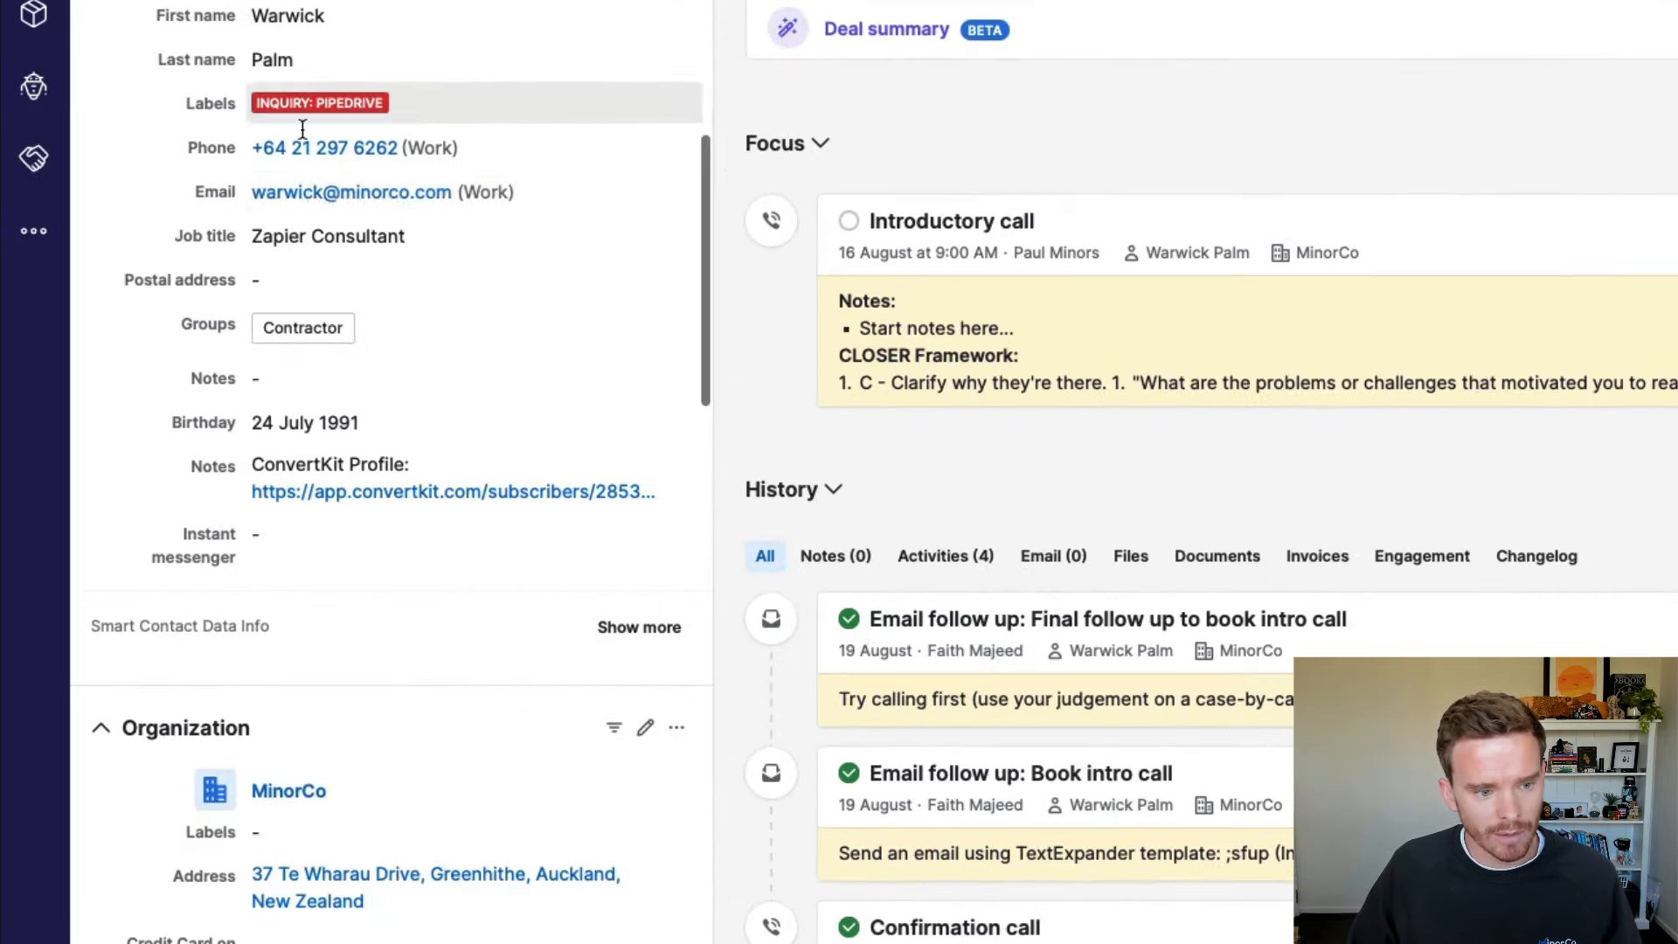
click(478, 278)
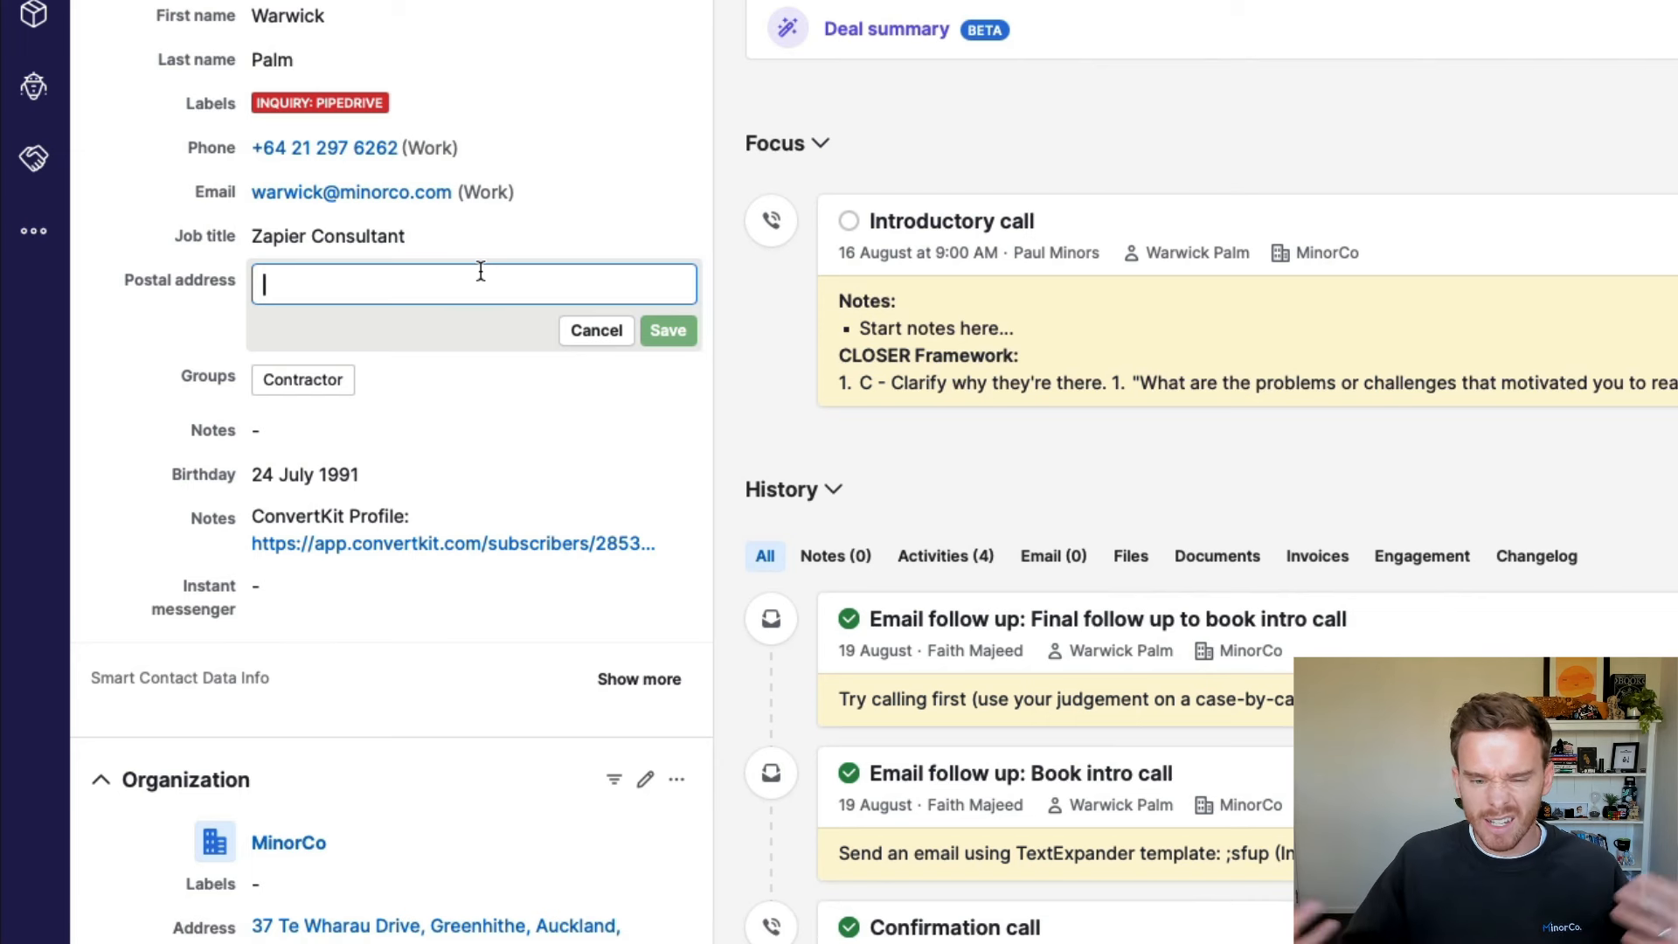
text(w)
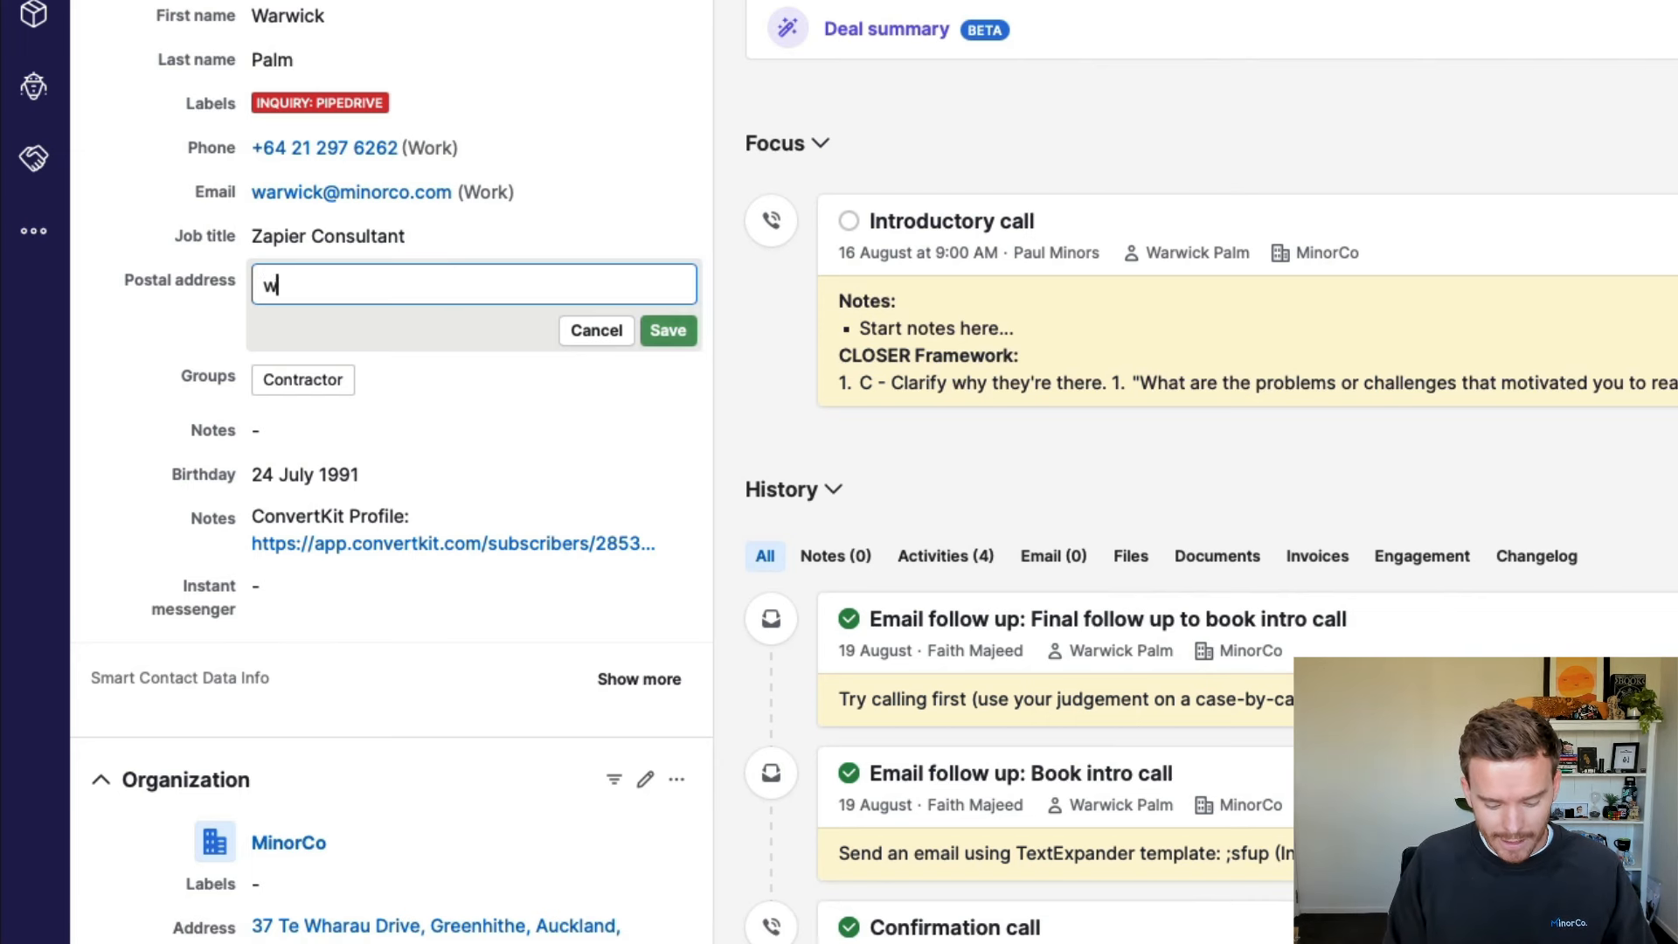
text(ellington)
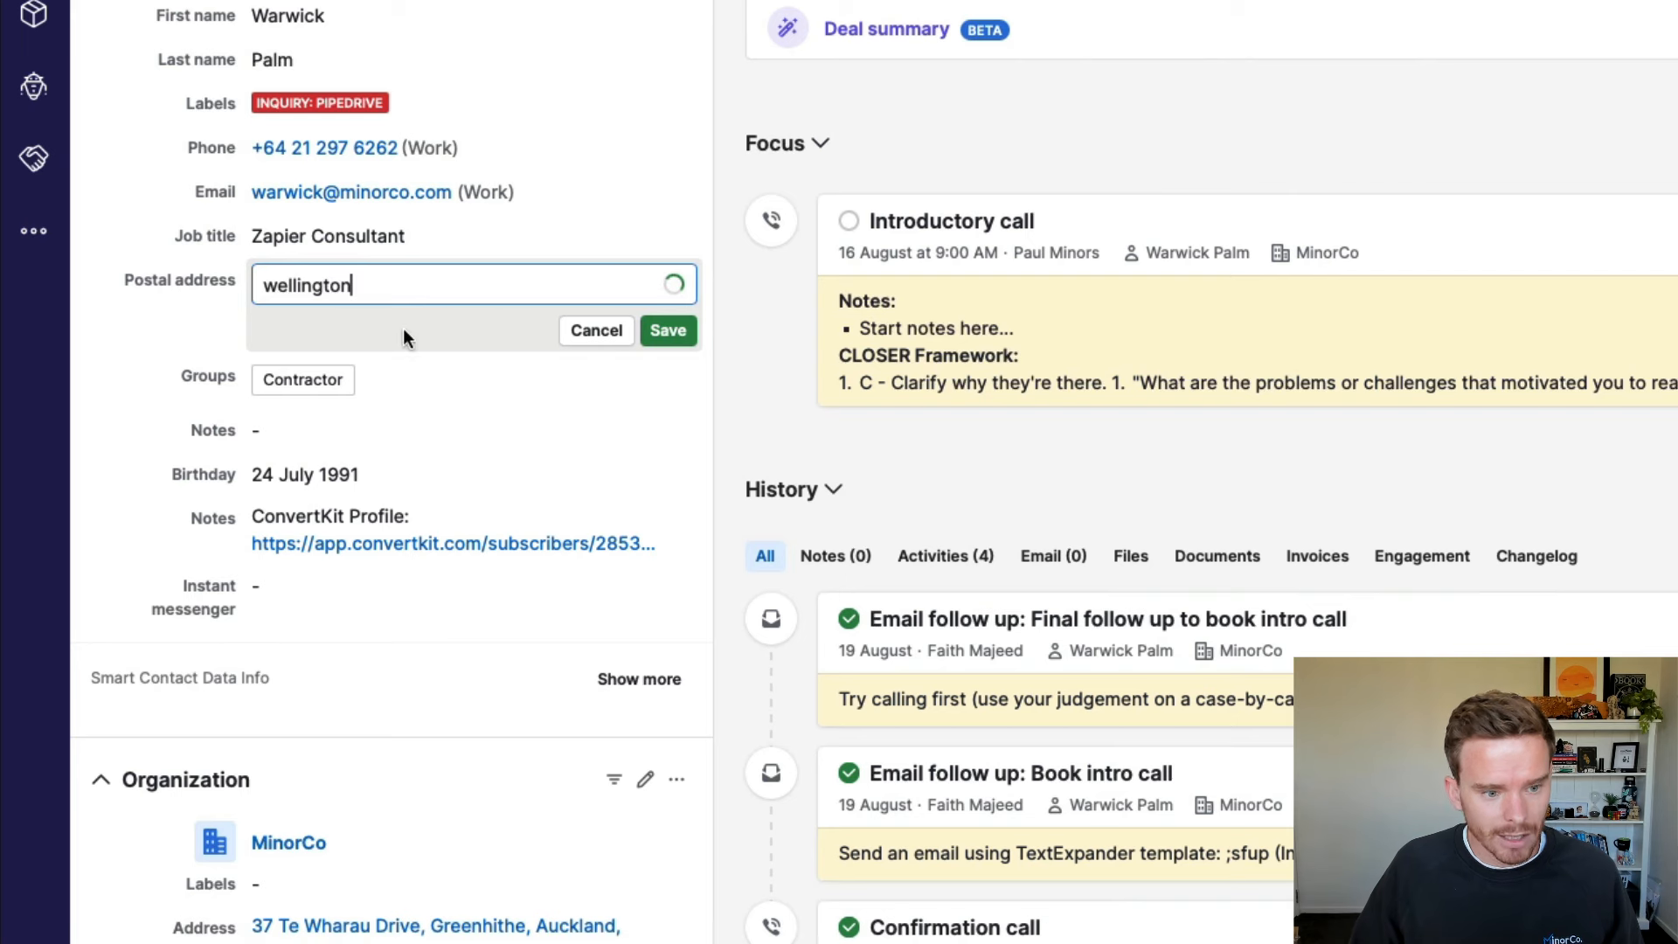
click(468, 345)
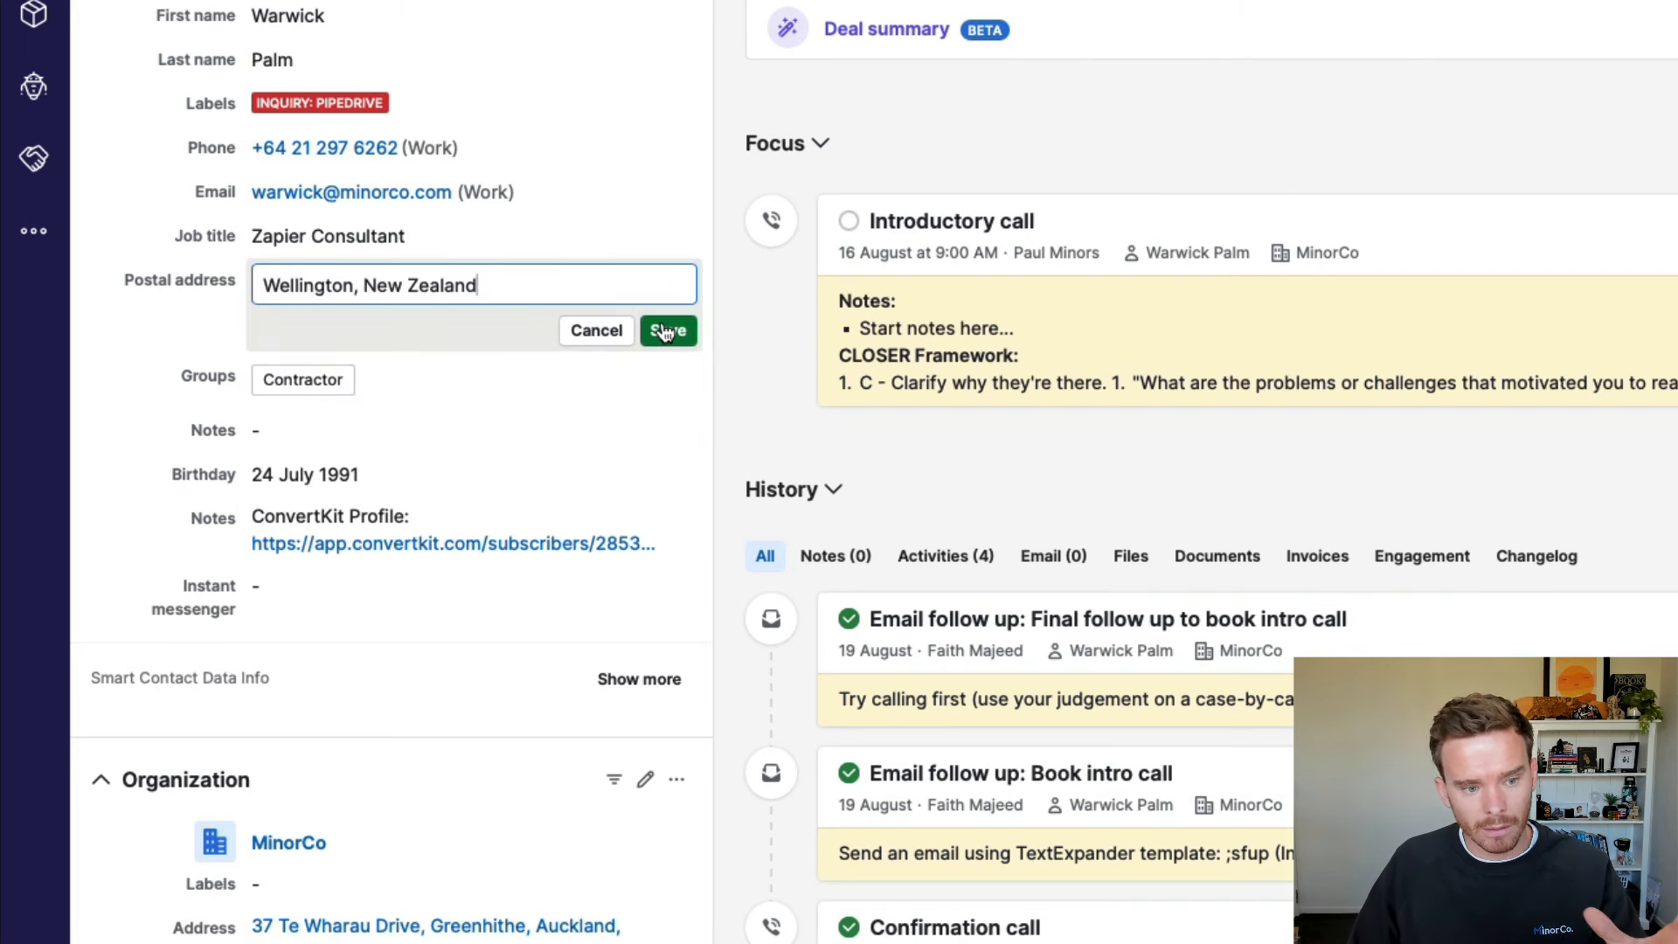
click(666, 333)
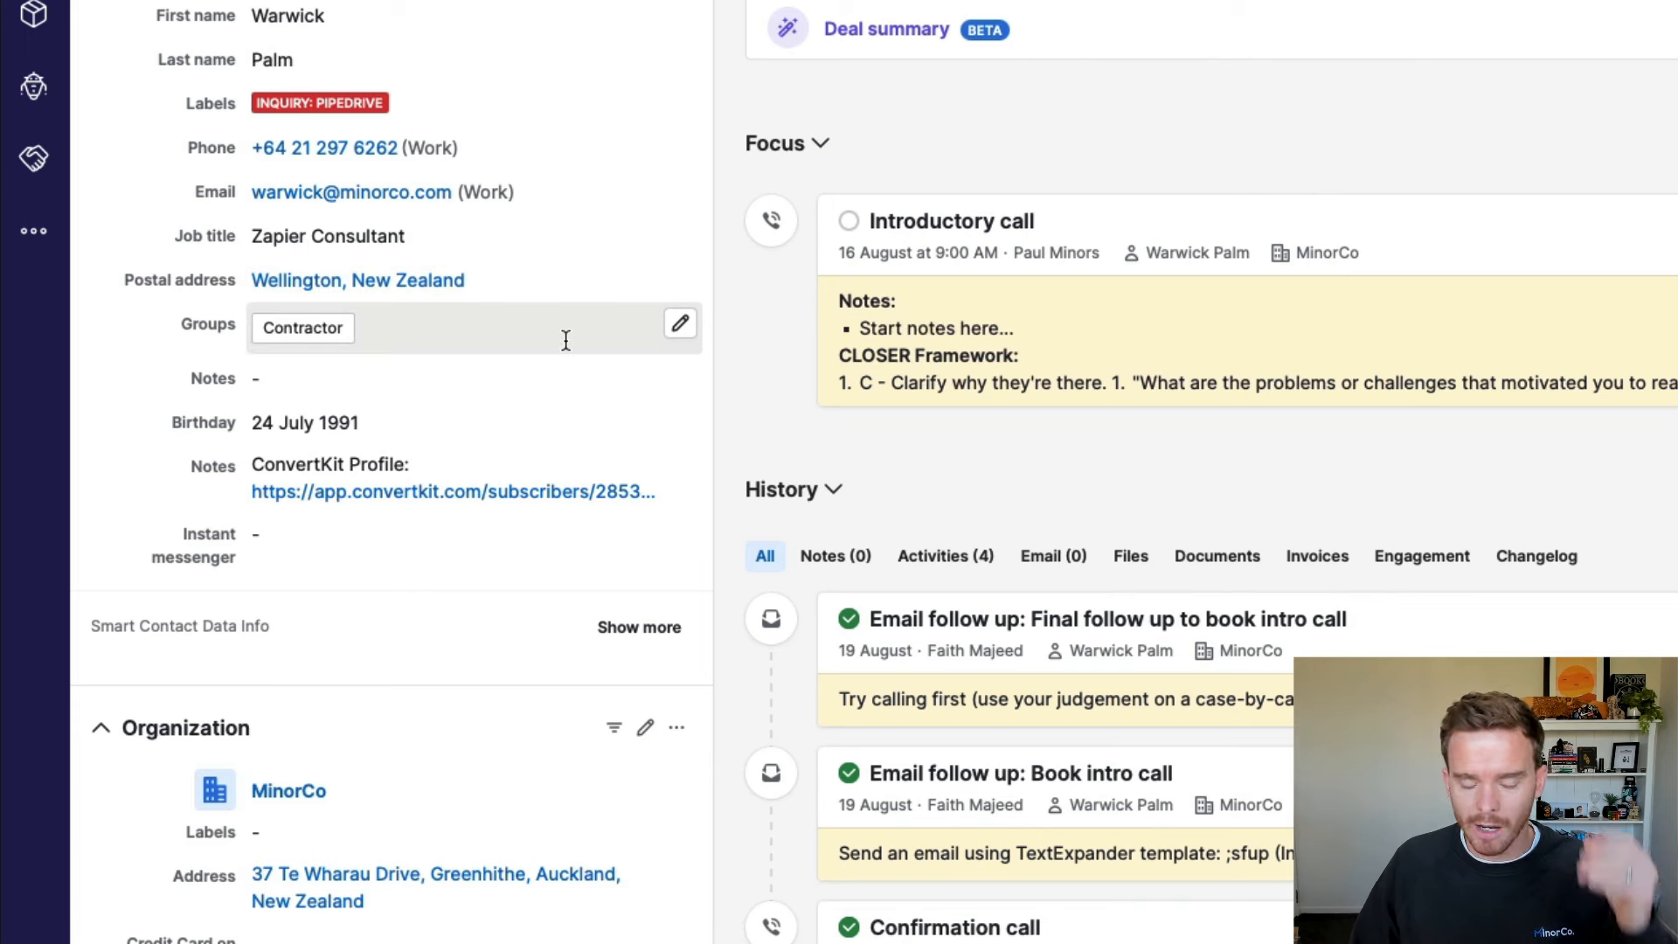
Step: Set the deal's Deal Source to Client Referral by searching 'client', and save it
scroll(566, 340, up, 7)
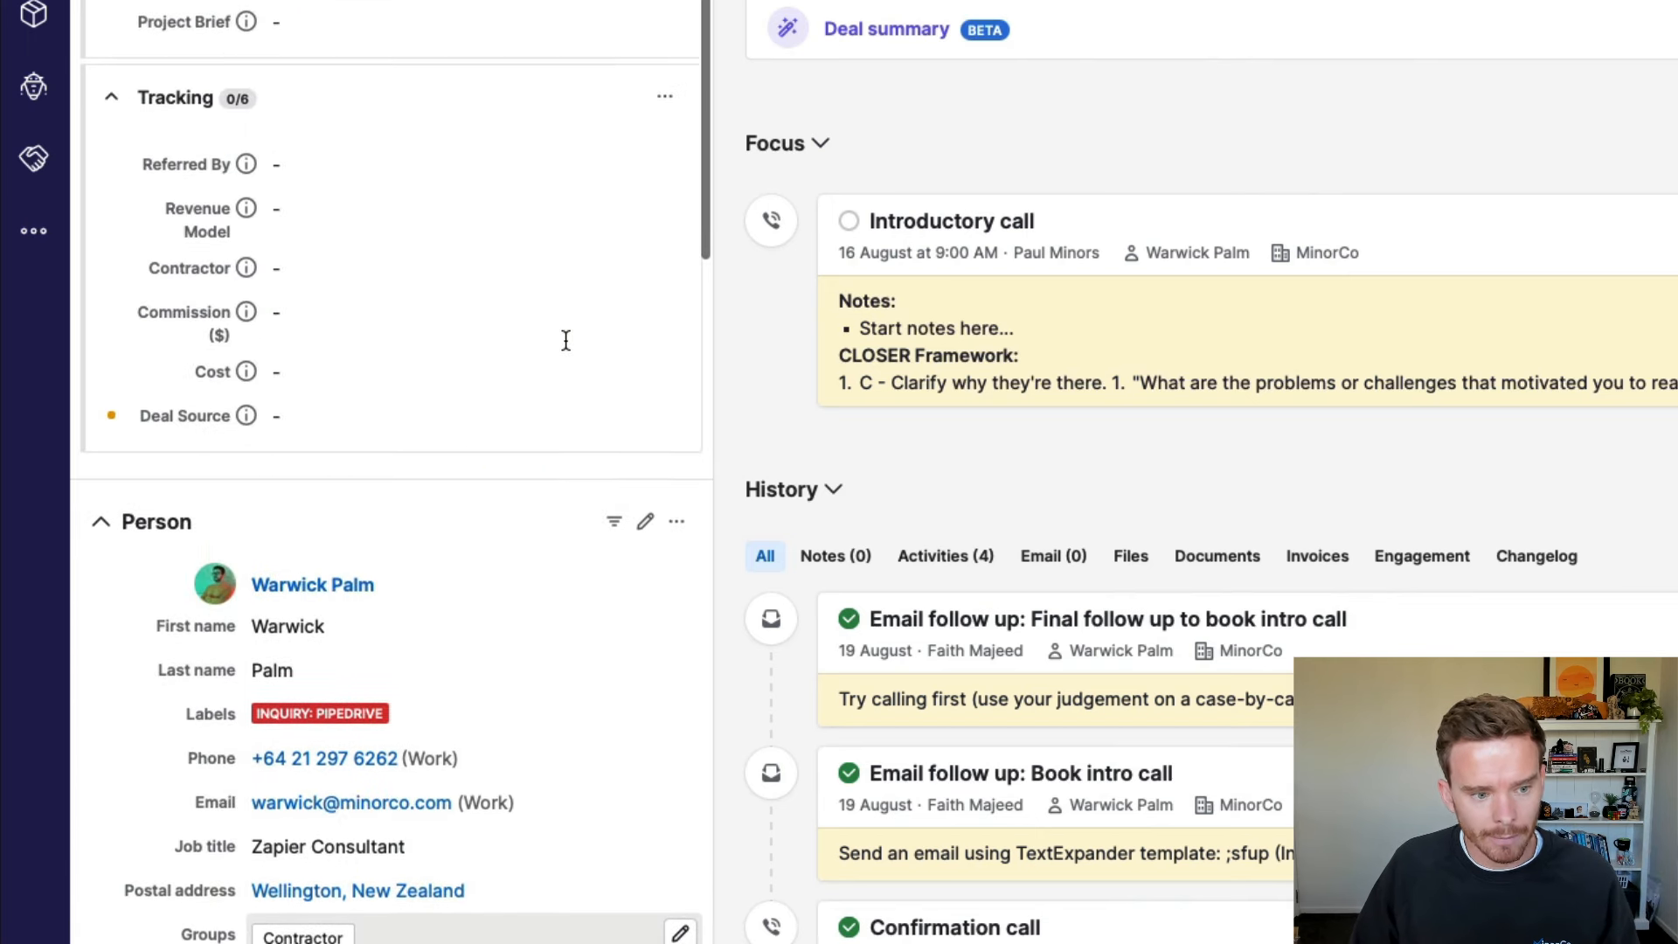
scroll(566, 340, up, 2)
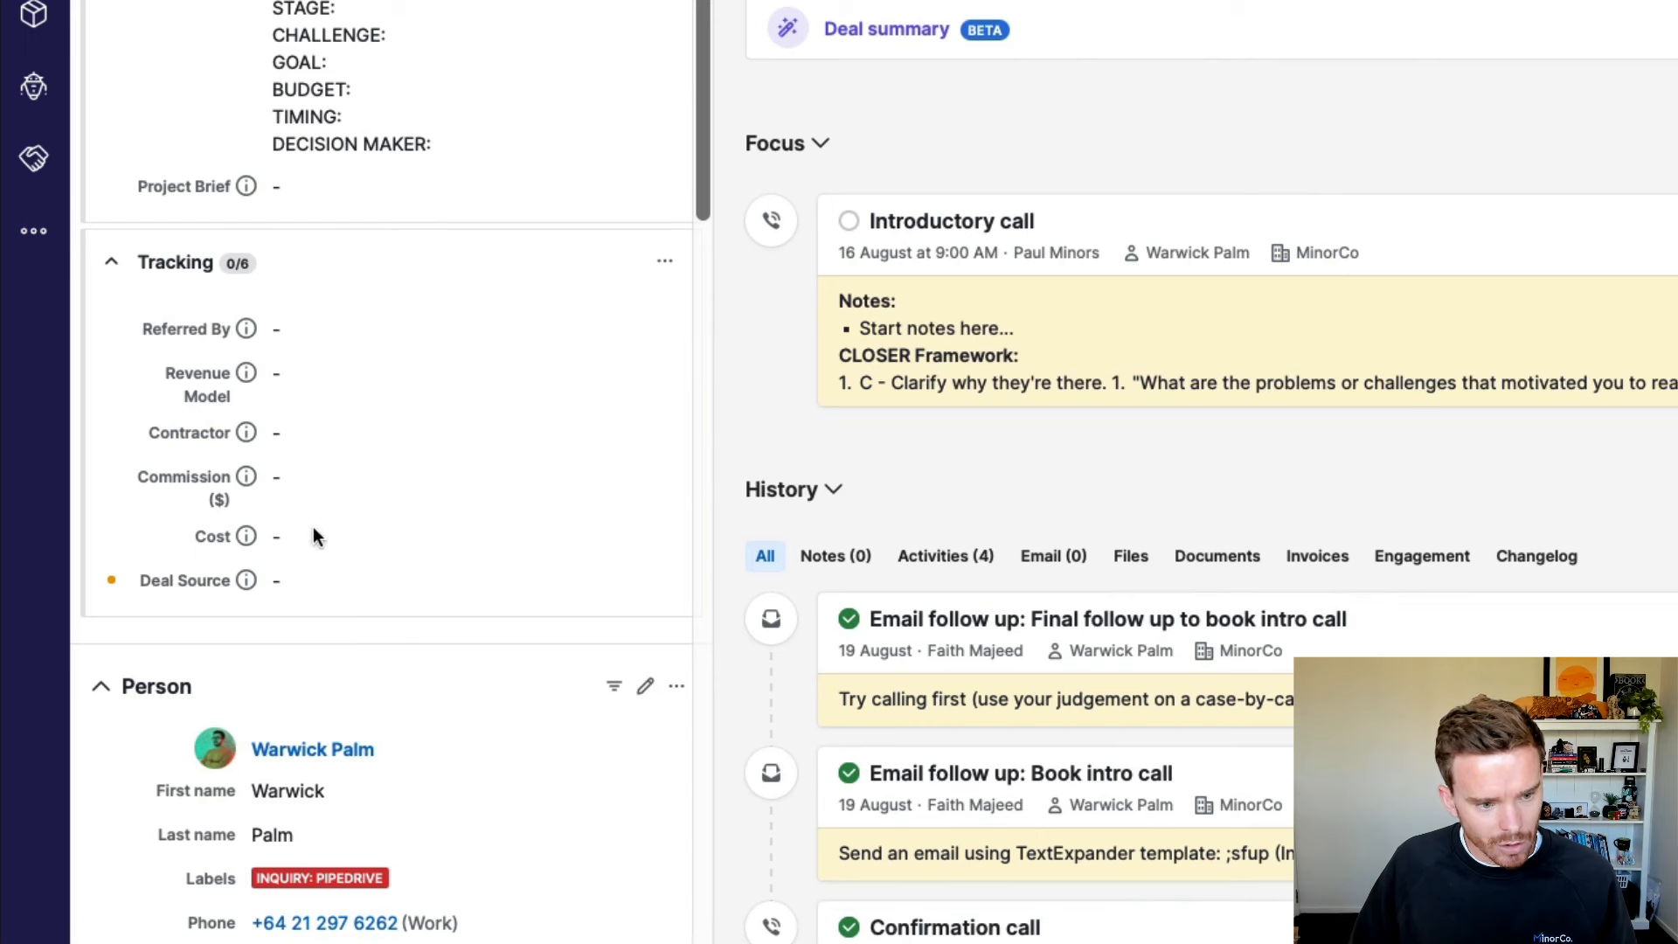
click(335, 585)
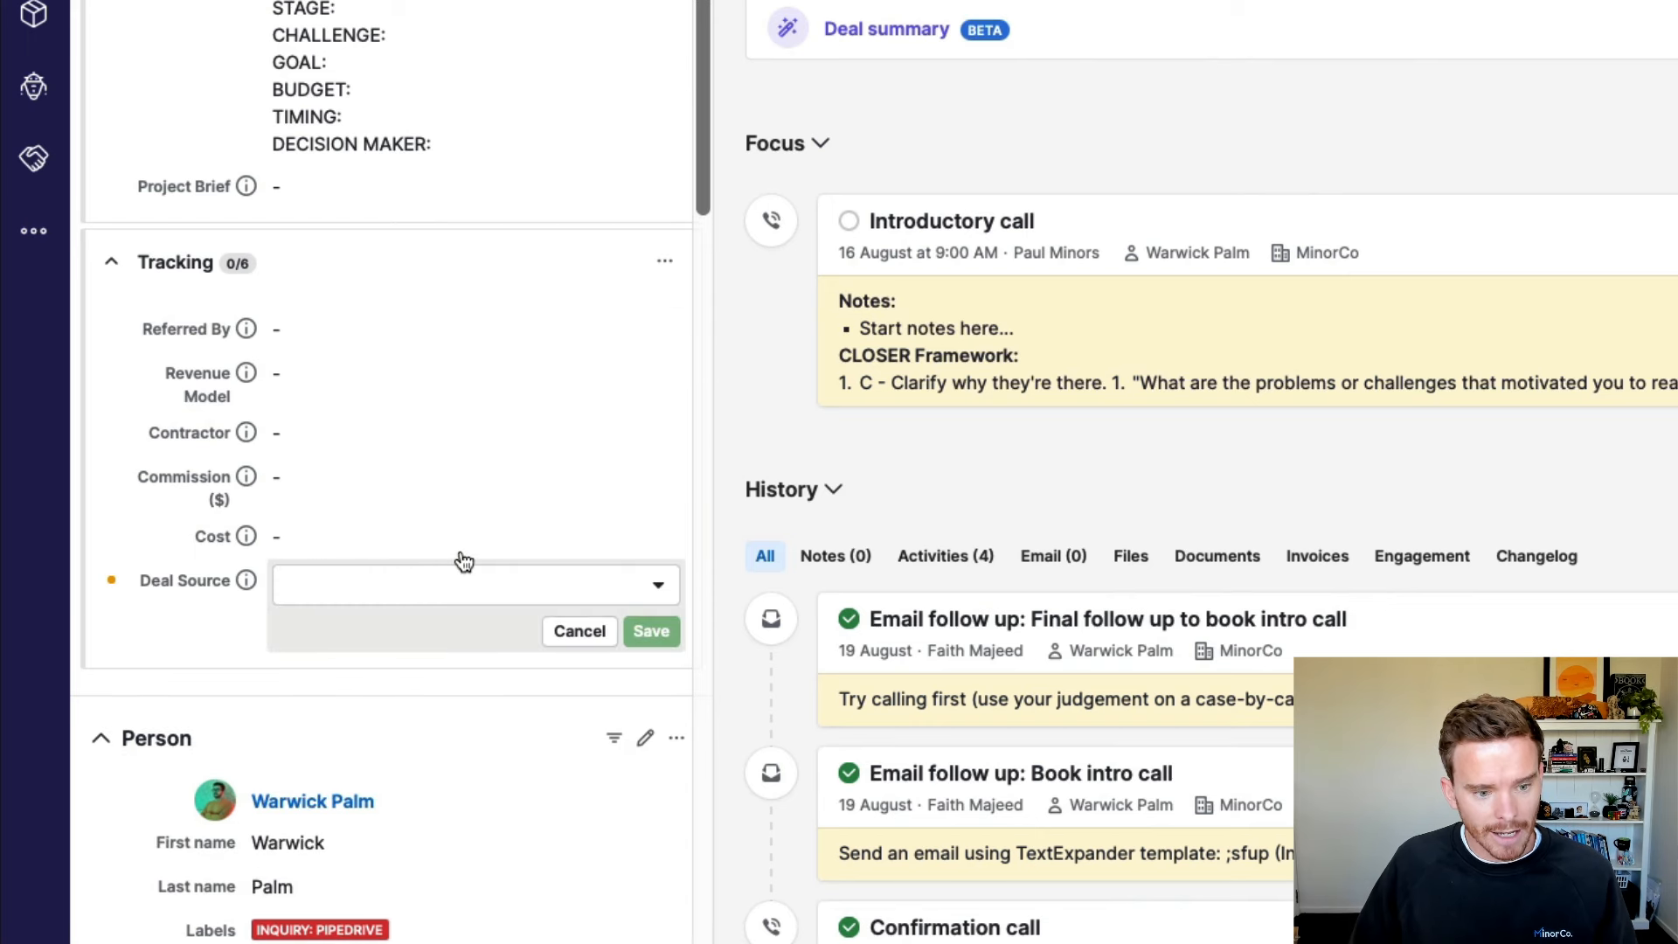
click(460, 564)
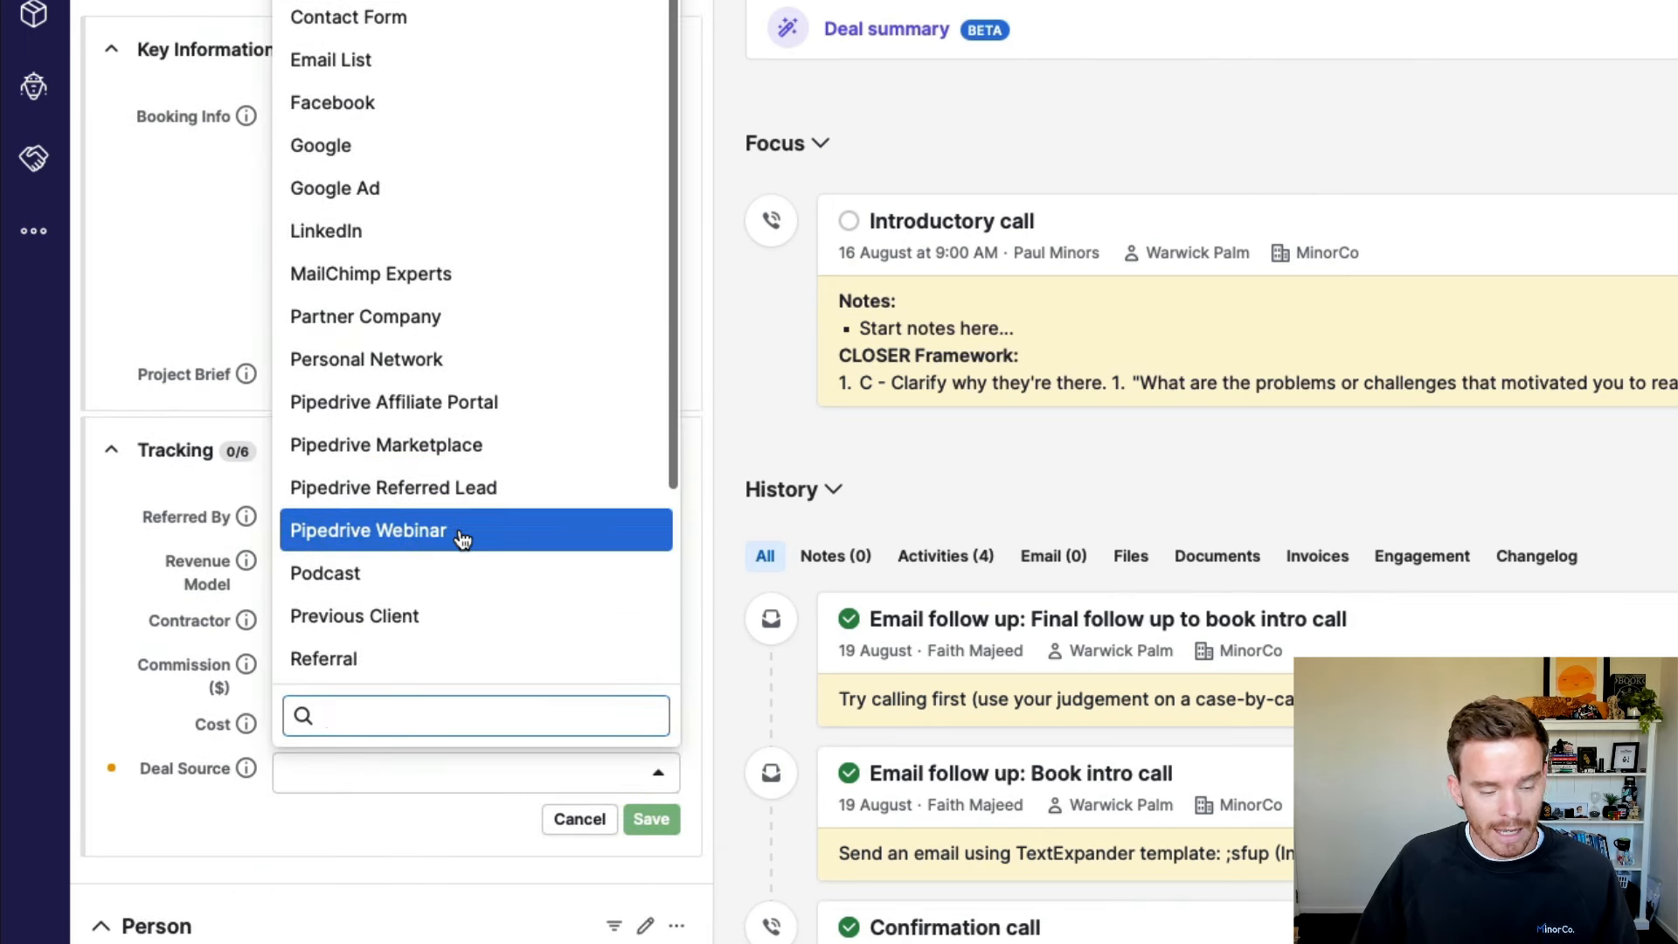
text(you)
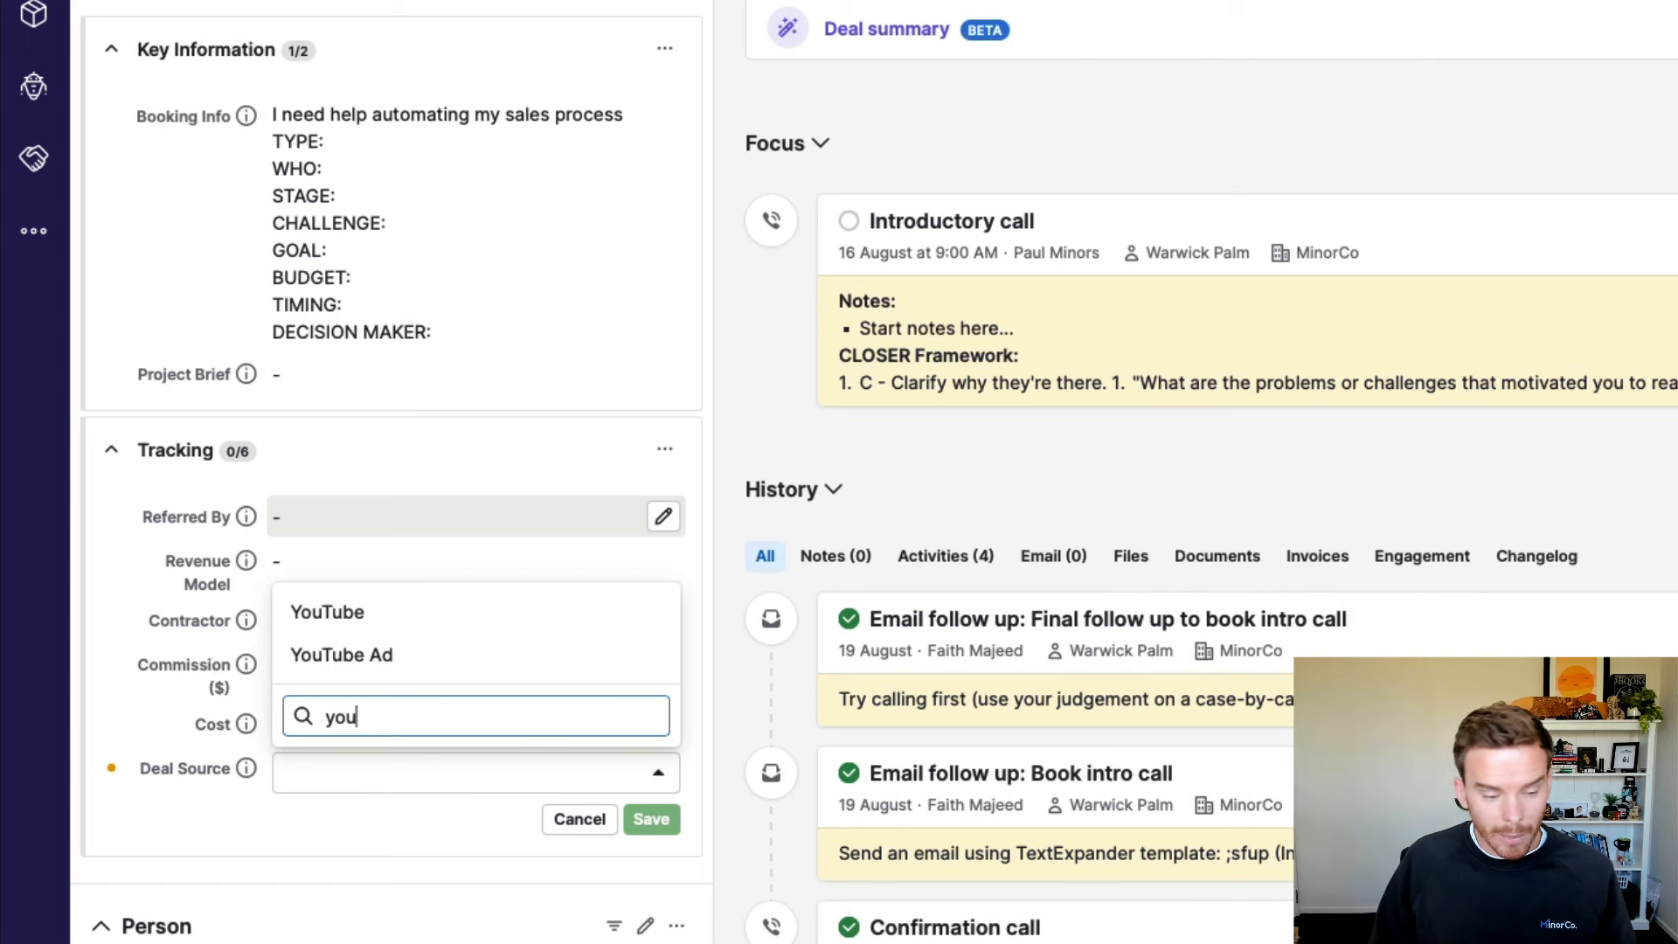
key(Down)
key(Down)
key(Up)
key(BackSpace)
key(BackSpace)
key(BackSpace)
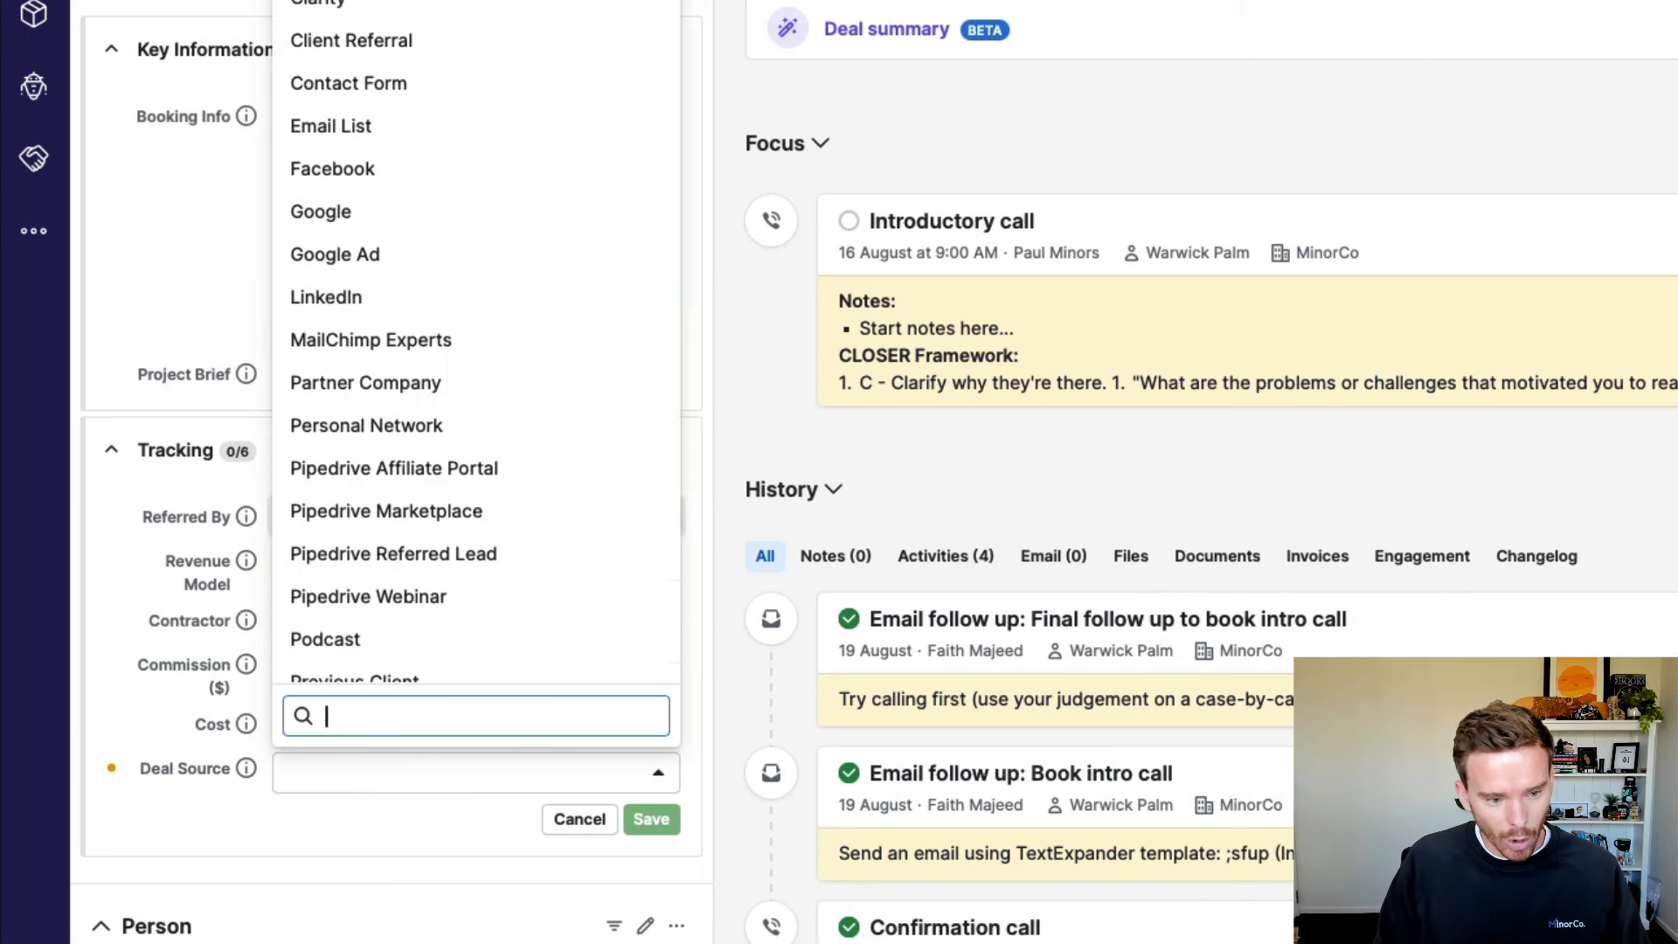
text(client)
key(Return)
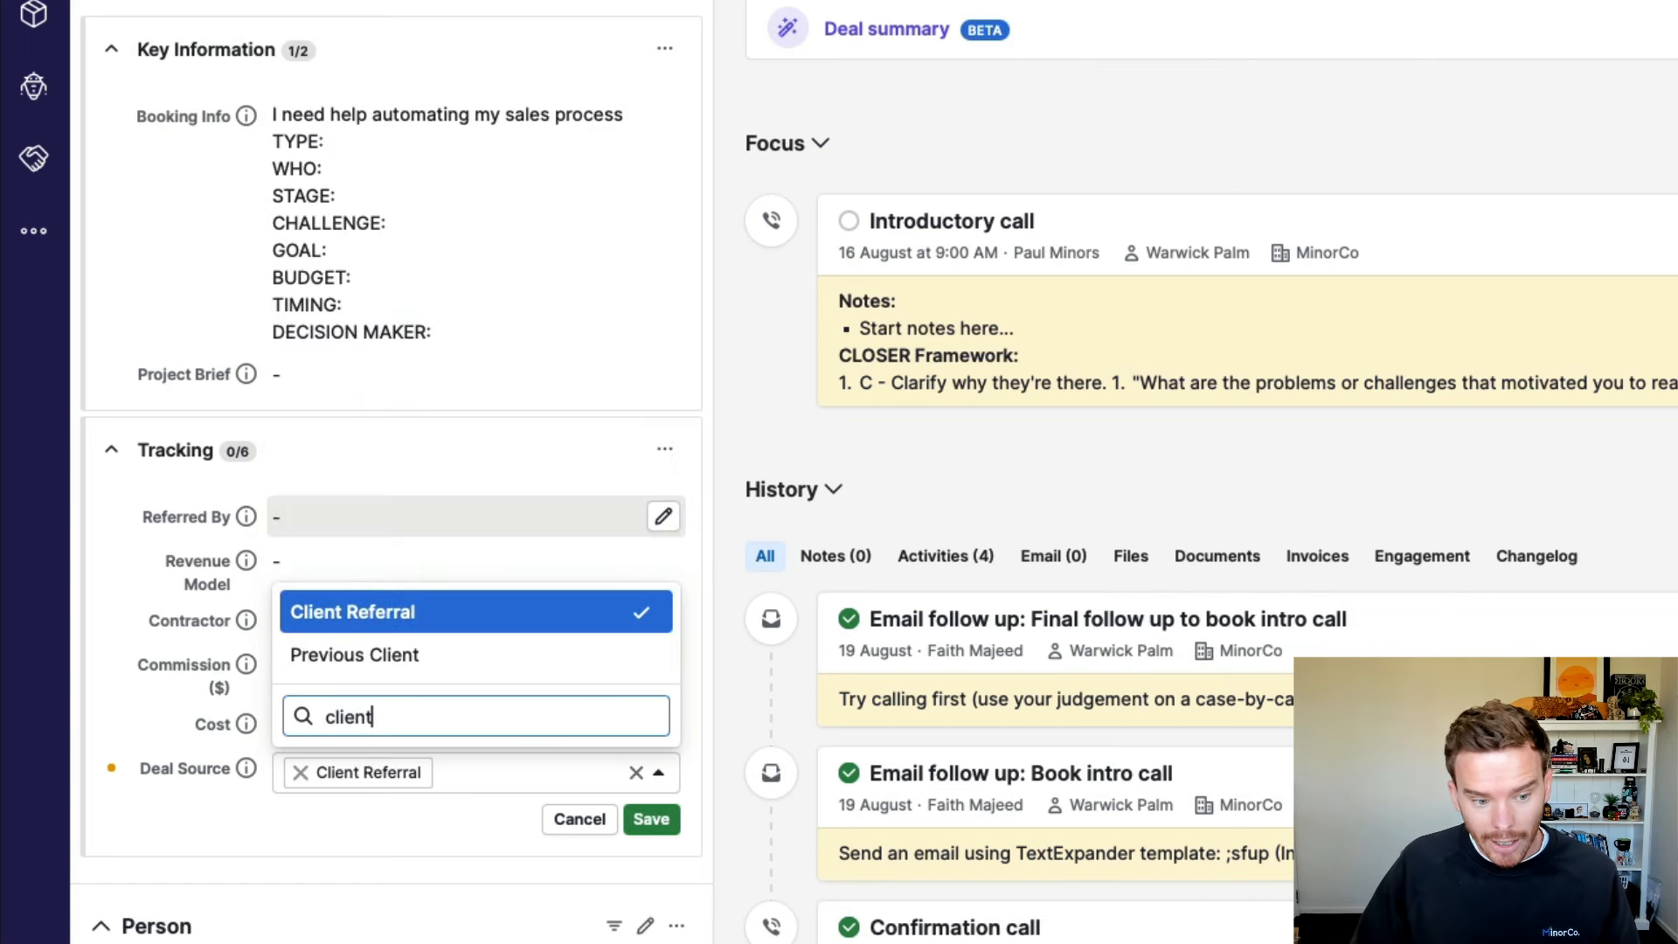
key(Down)
click(502, 788)
click(651, 819)
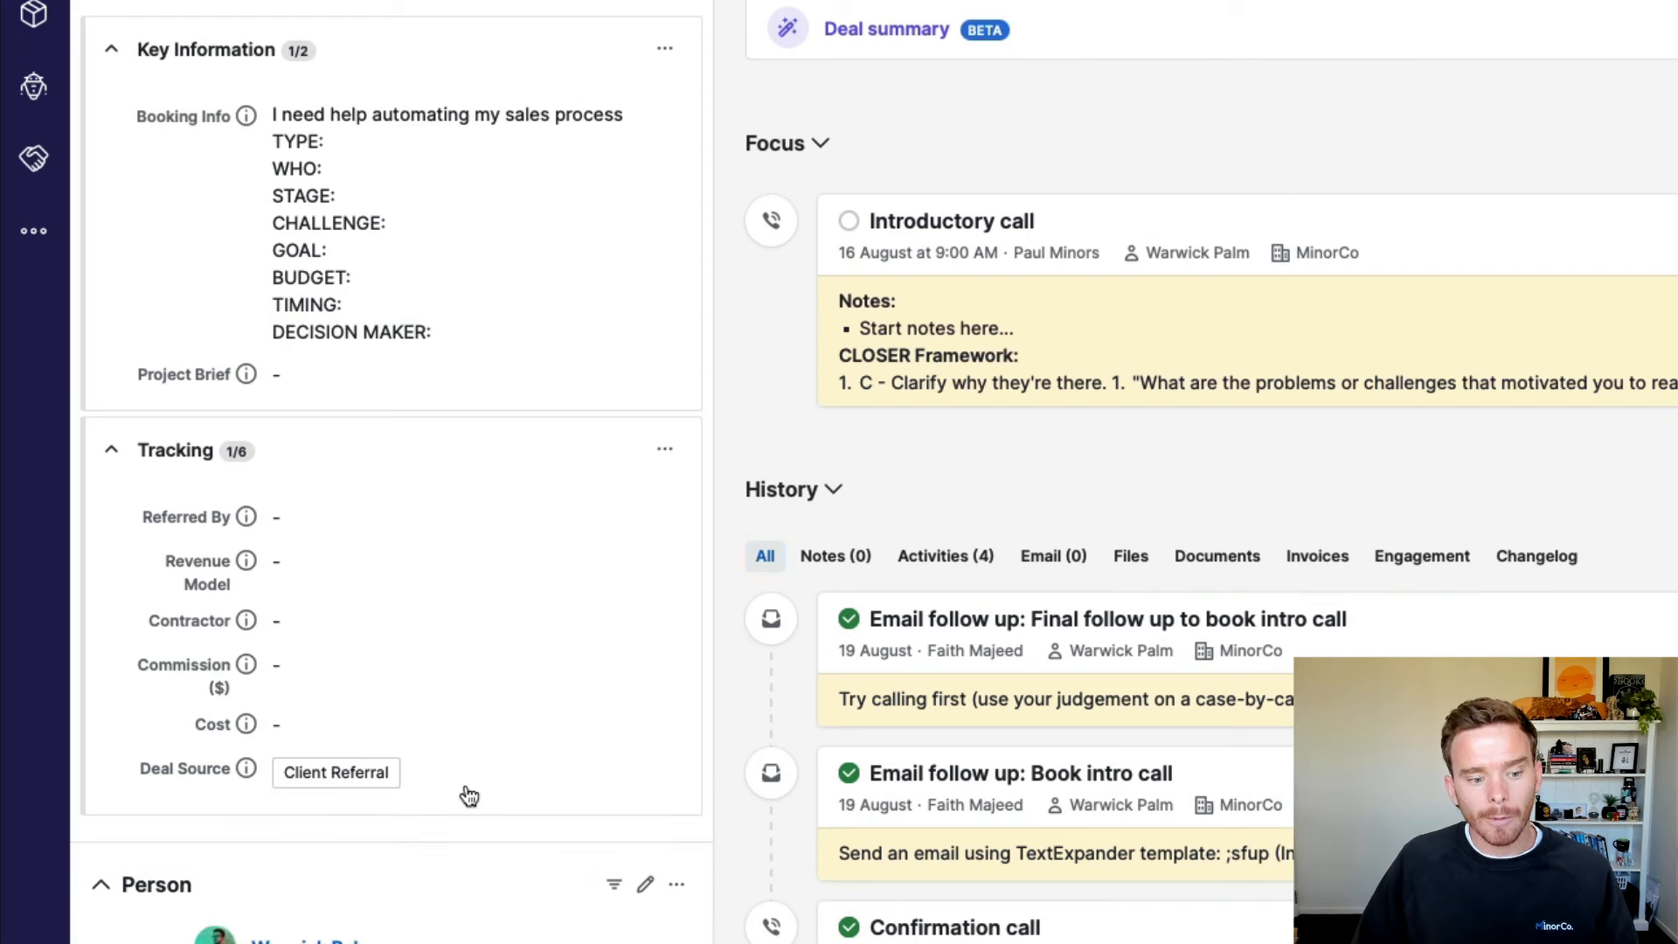
scroll(375, 732, down, 3)
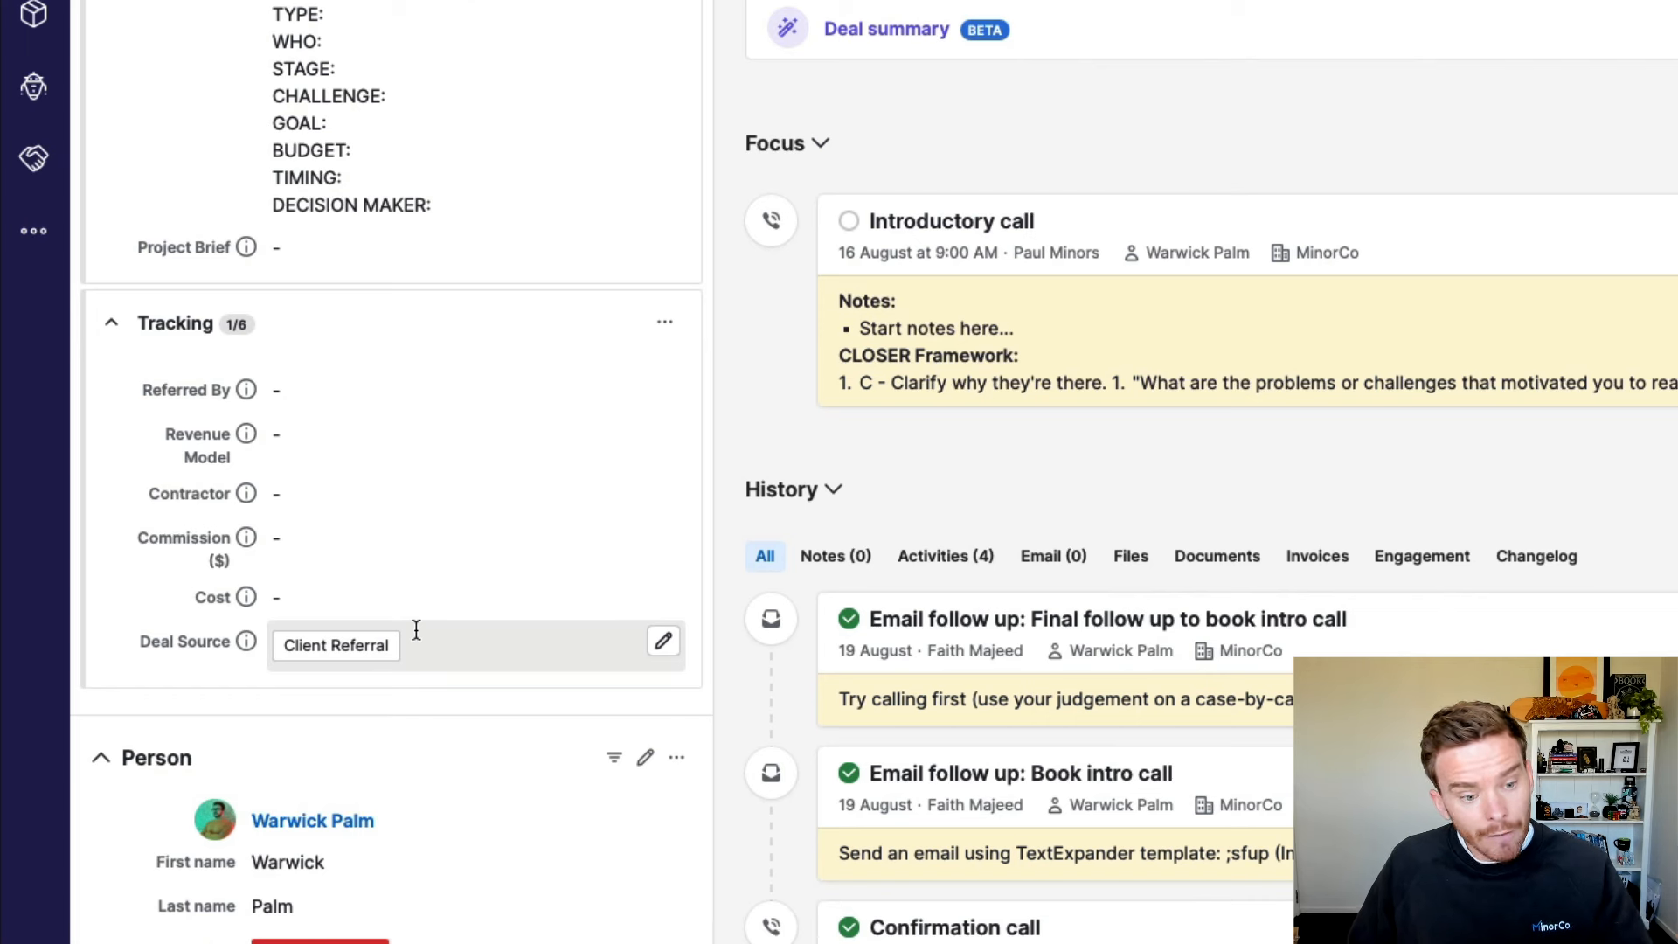
Step: Set the deal's Referred By field to the suggested referring contact and save it
click(332, 389)
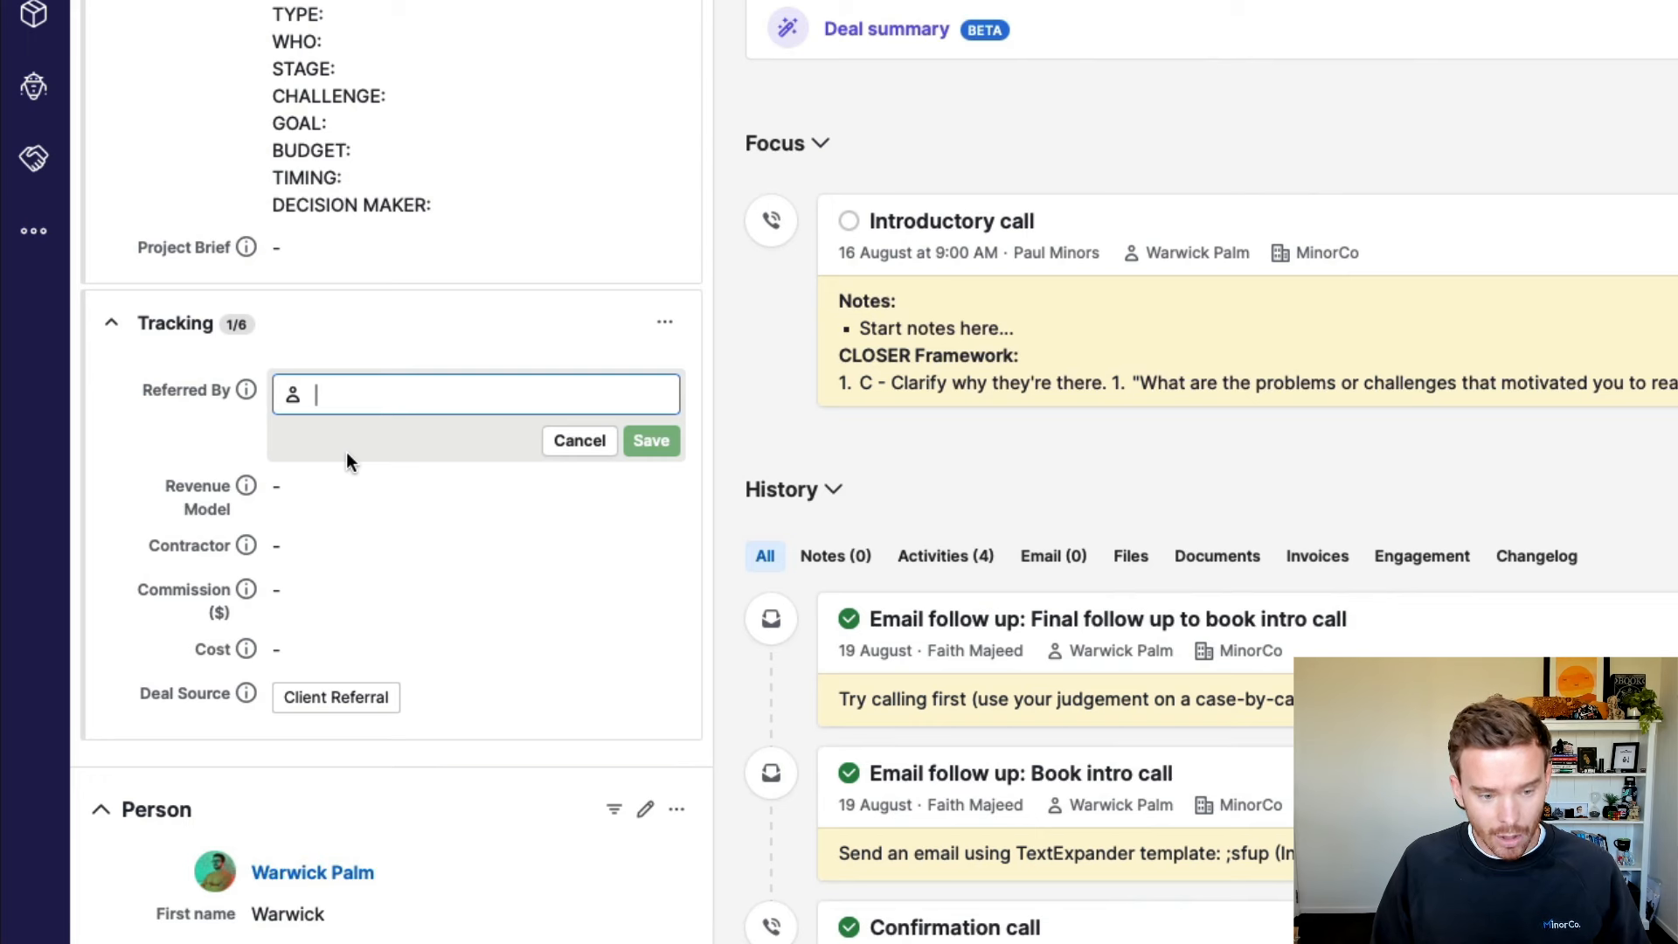
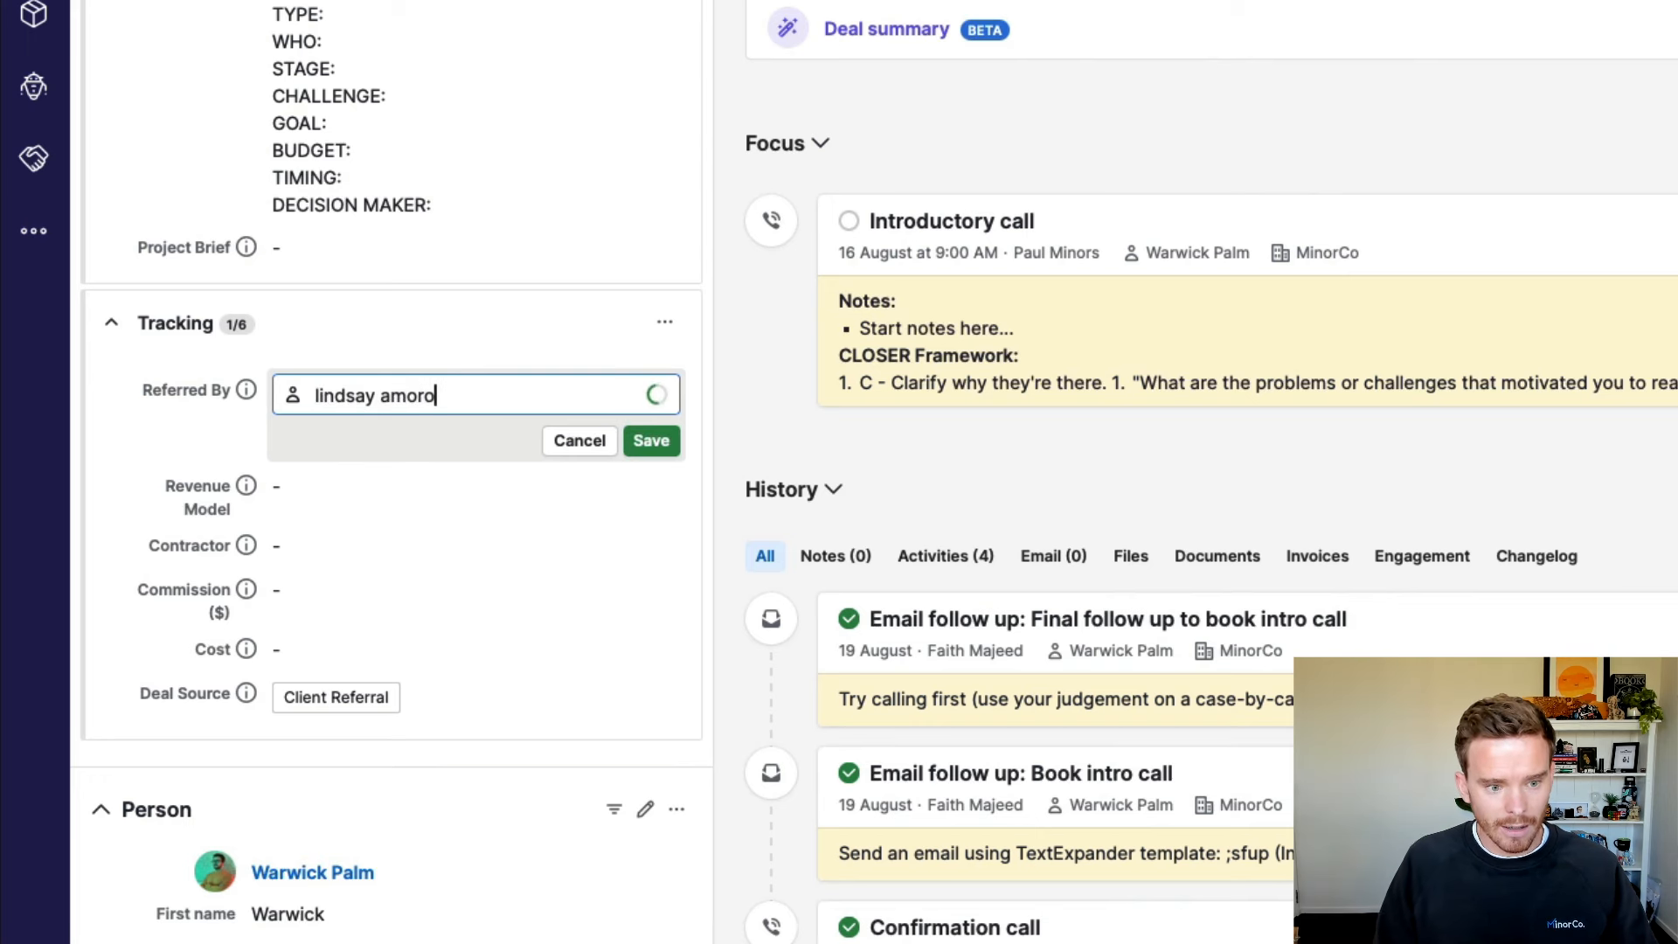
click(462, 472)
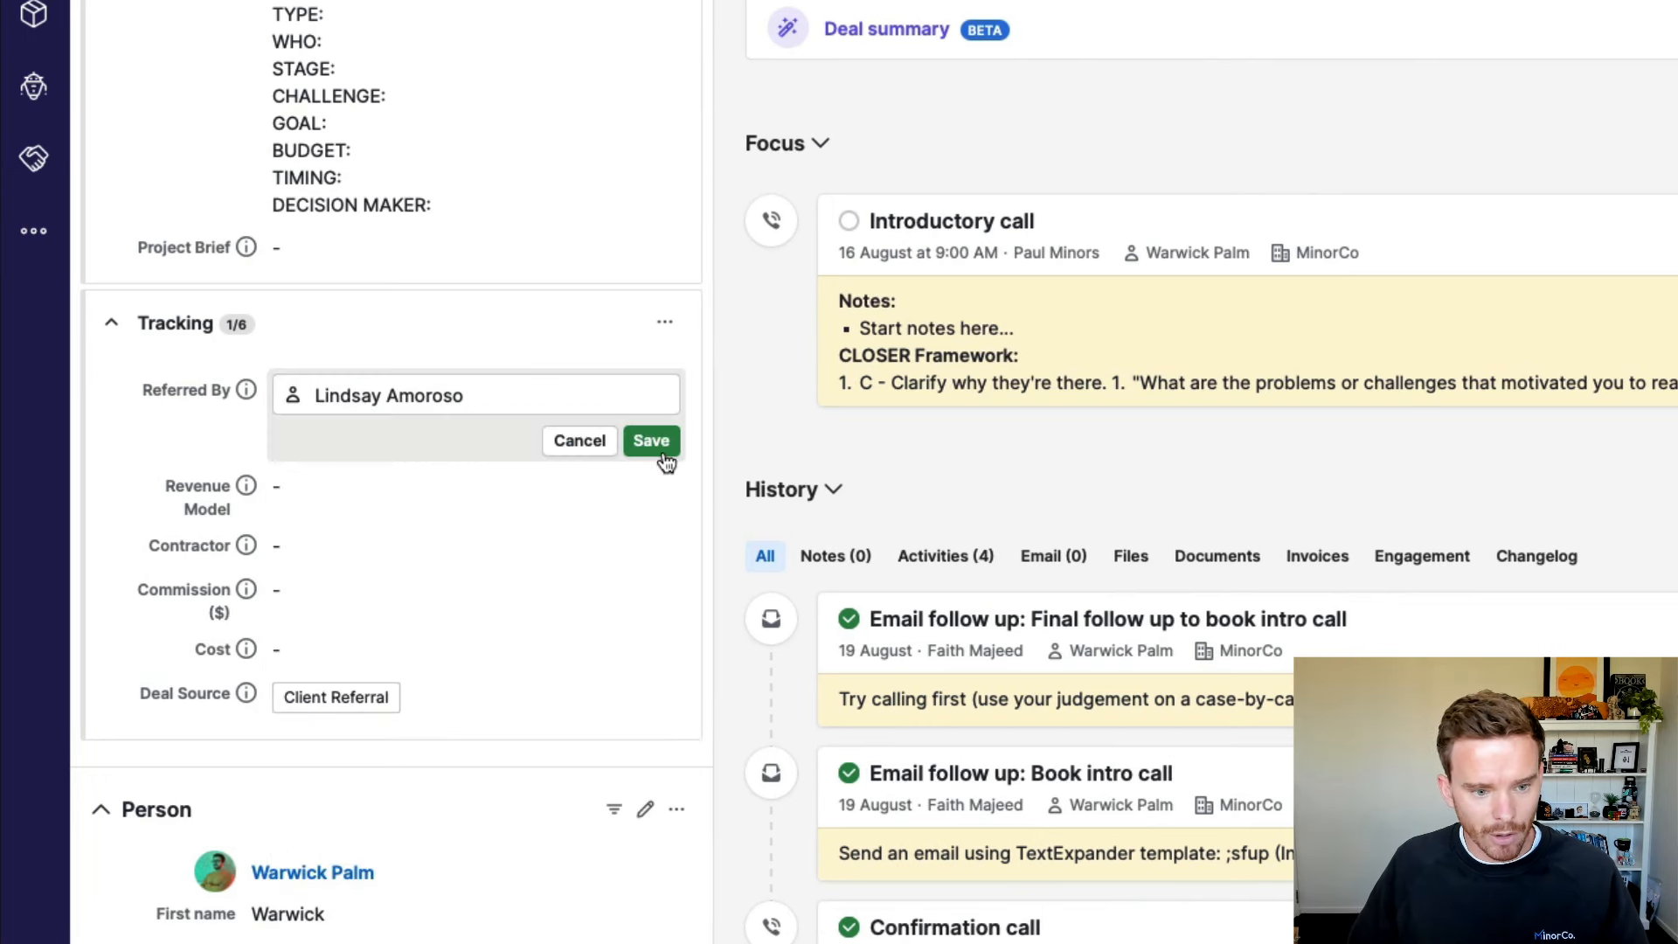
click(651, 442)
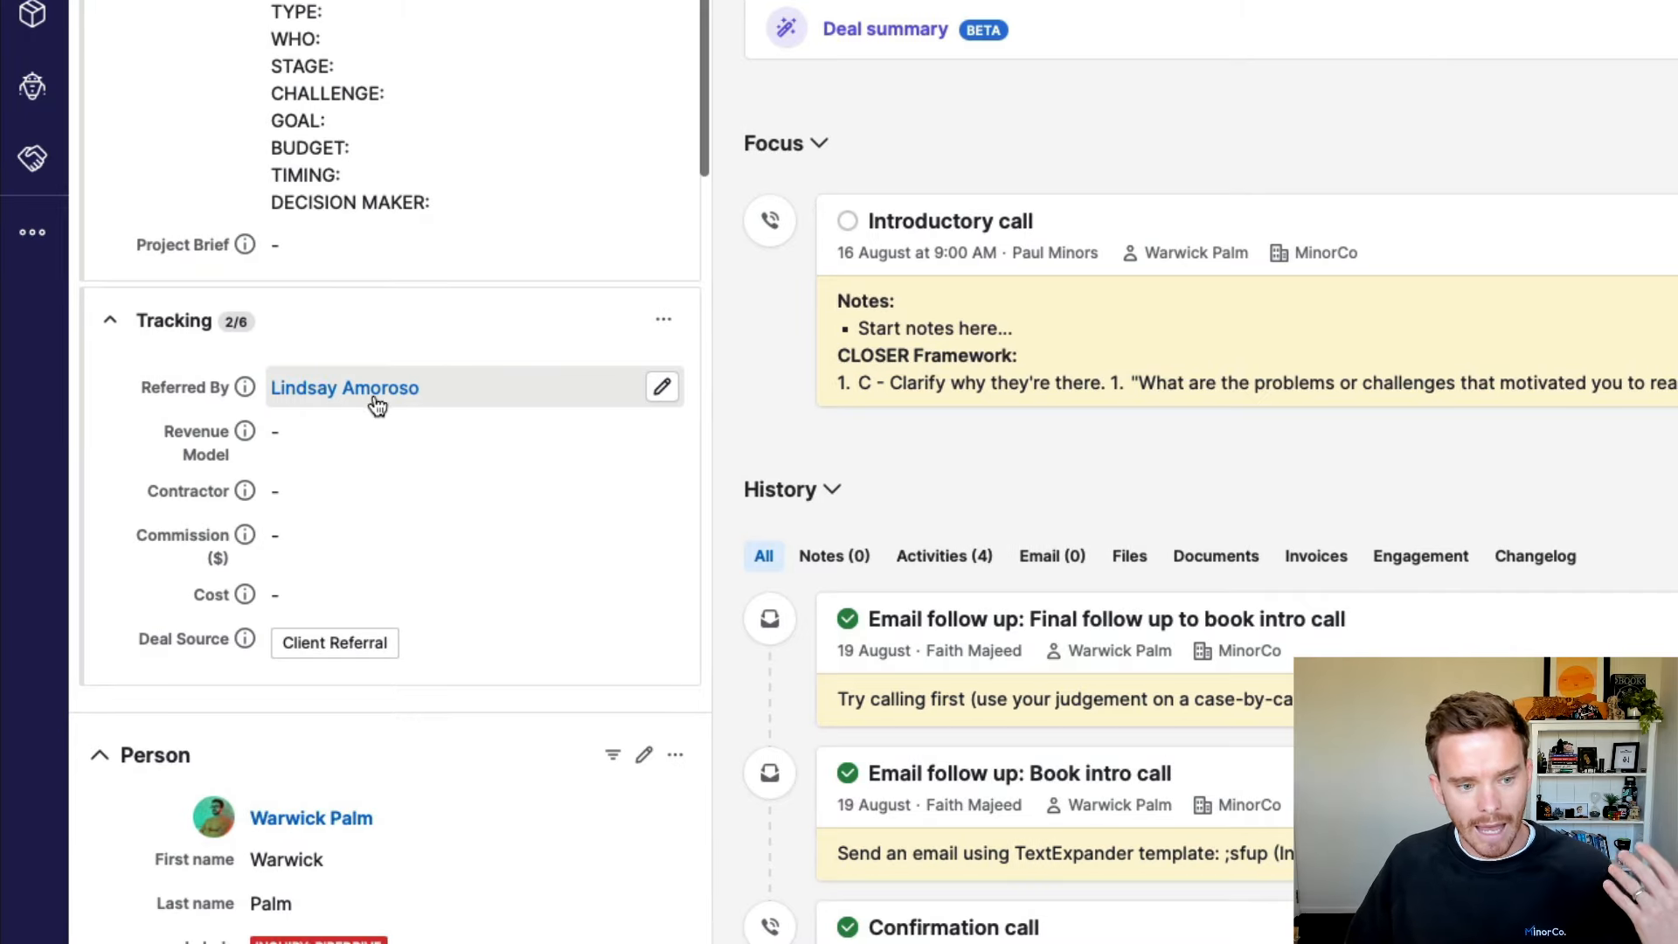
Step: Check that the deal appears among the referring contact's linked deals
scroll(365, 395, down, 1)
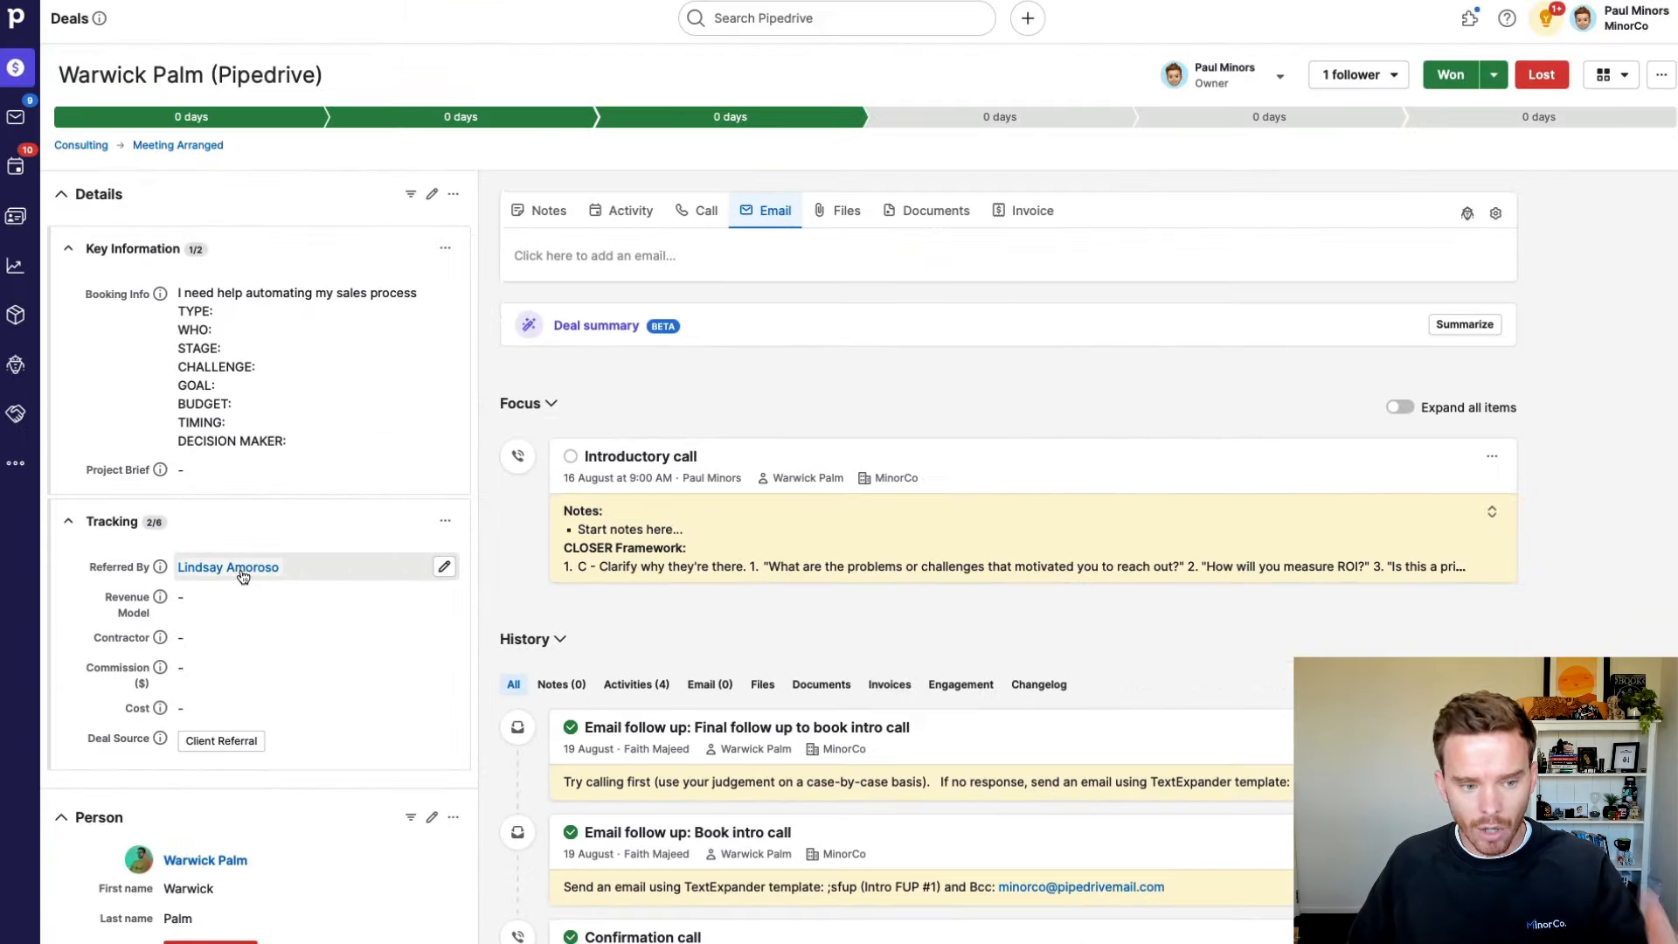
click(365, 391)
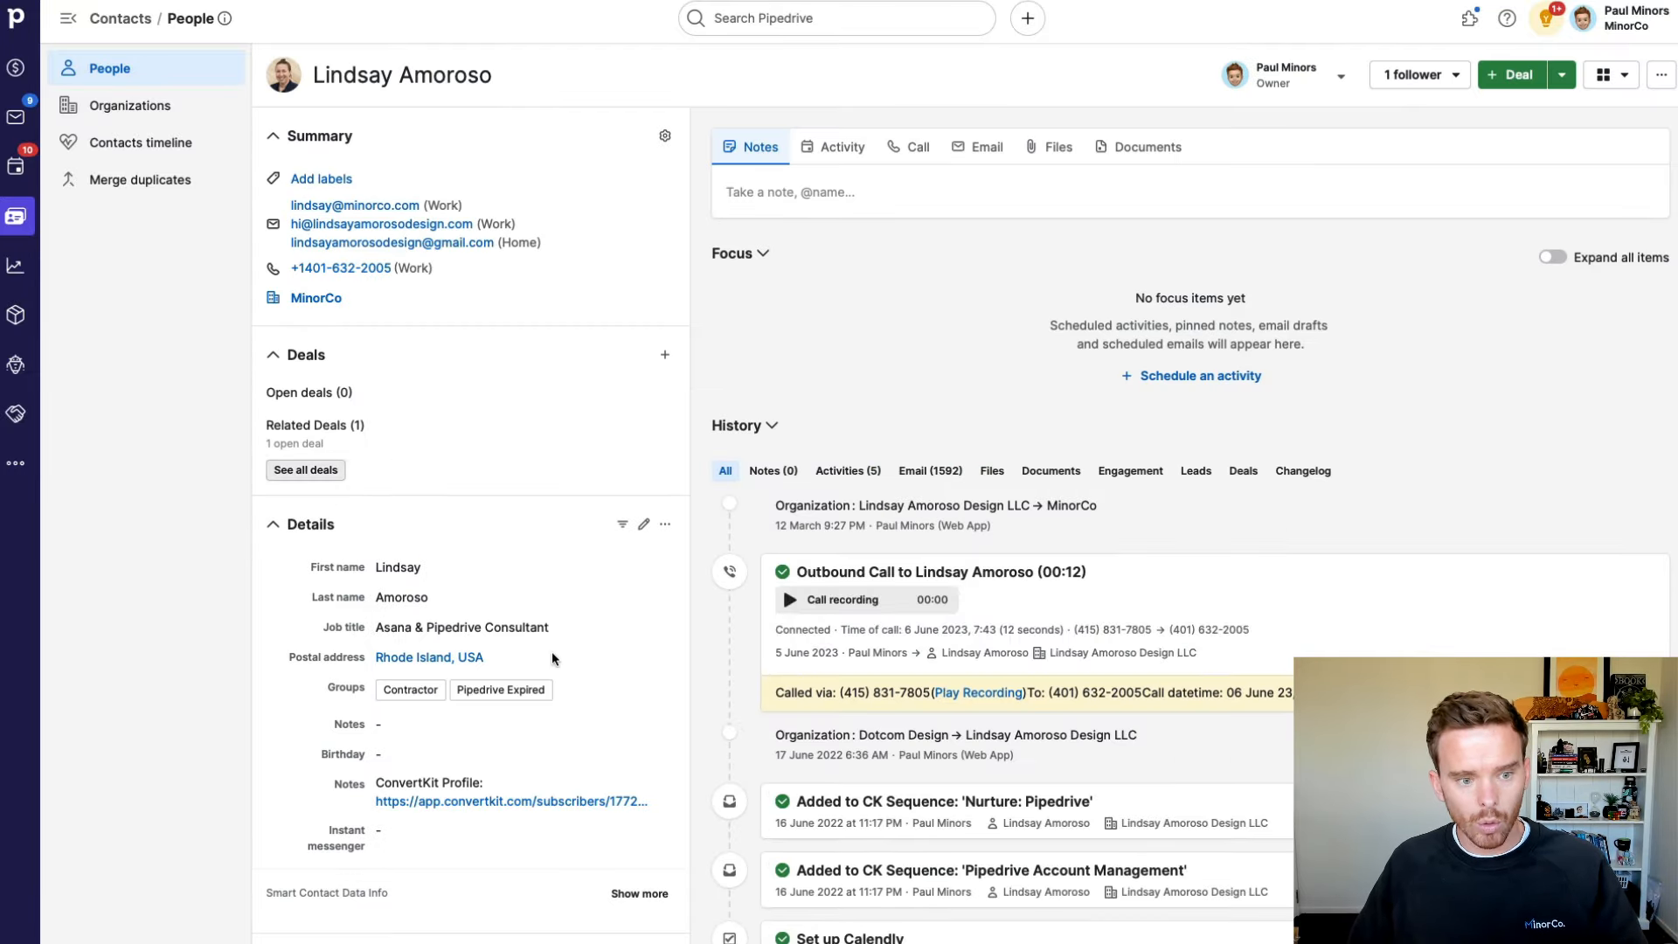
click(305, 469)
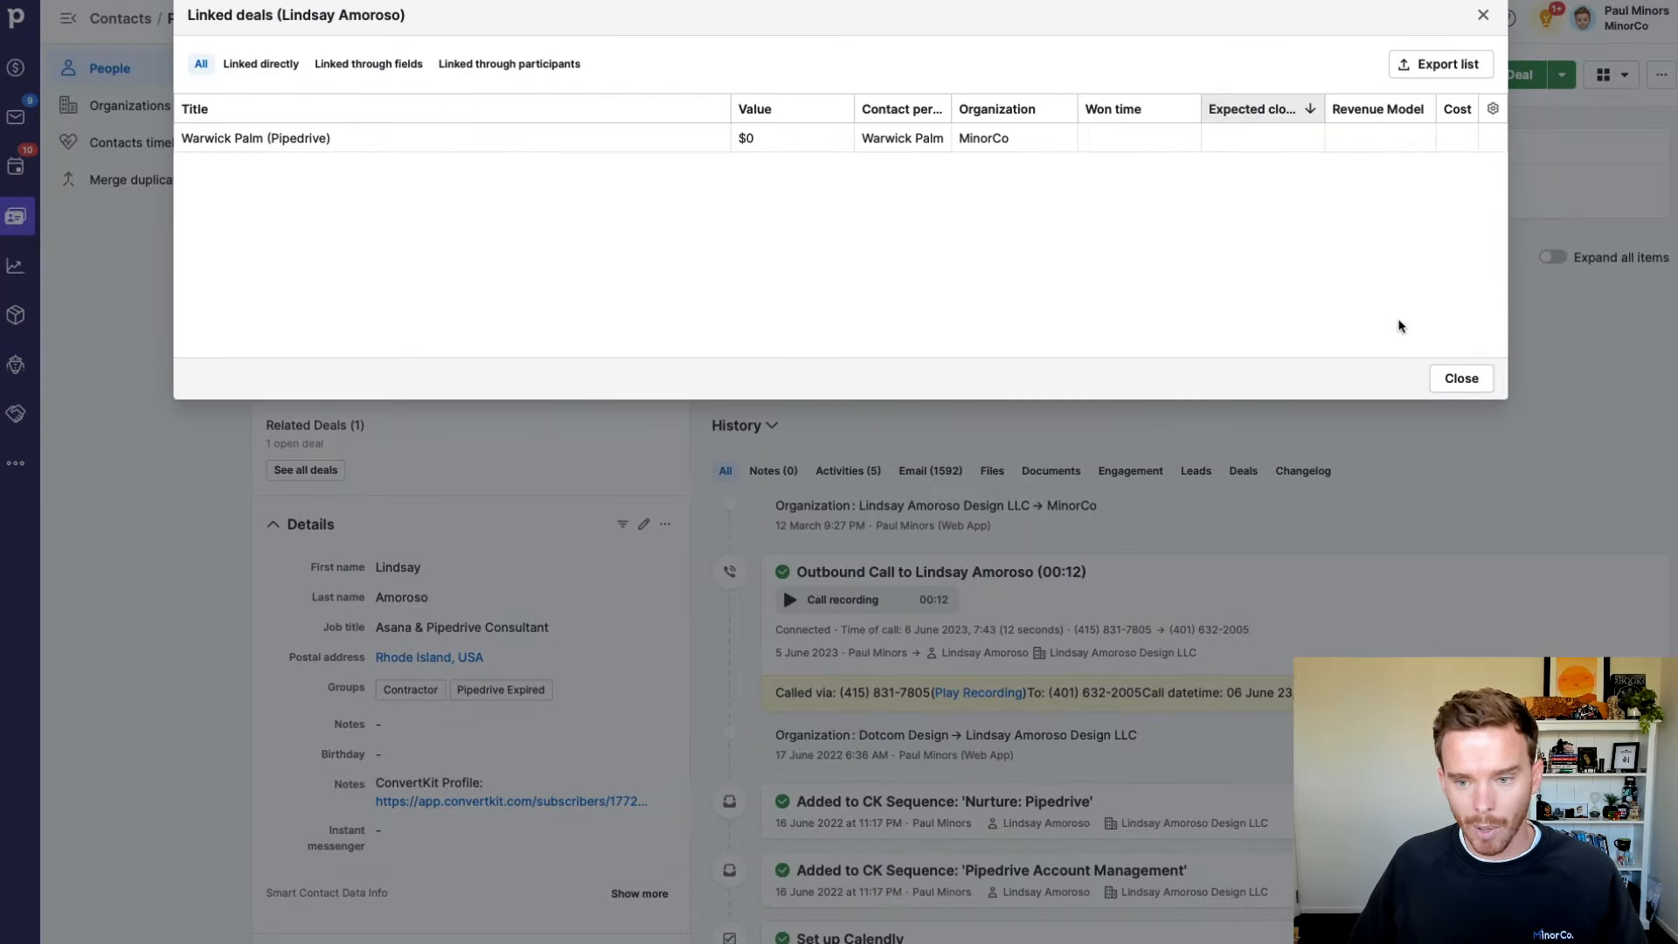
click(1467, 381)
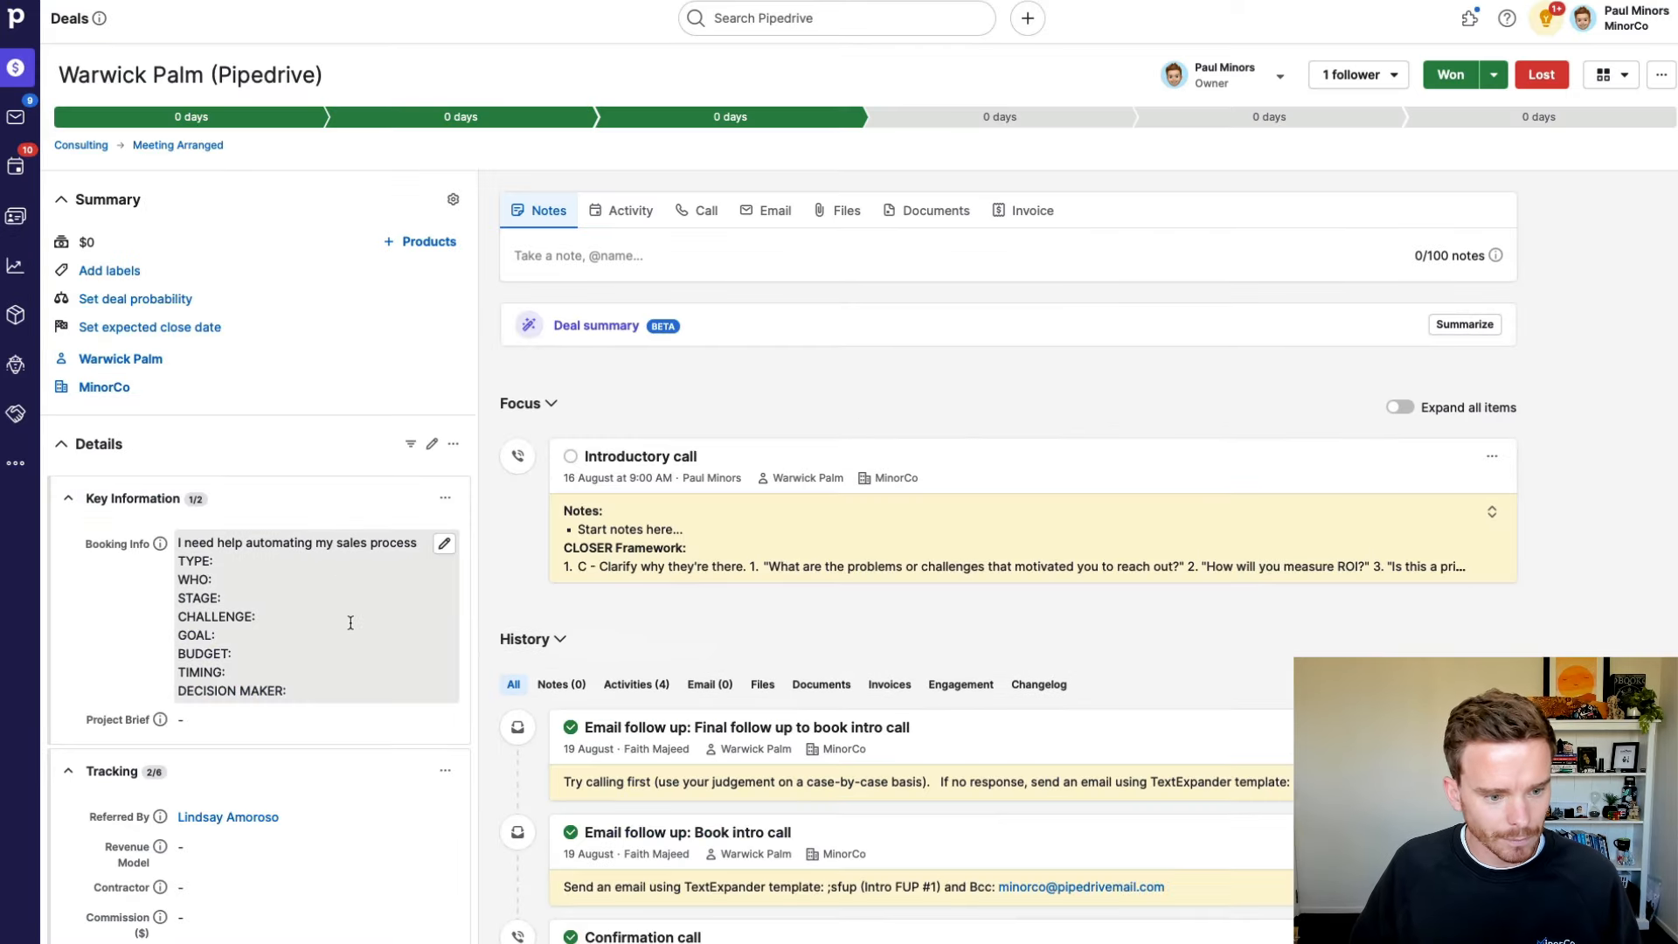
Step: Replace the Introductory call's placeholder note with the saved client notes, one bullet per line
scroll(338, 578, down, 4)
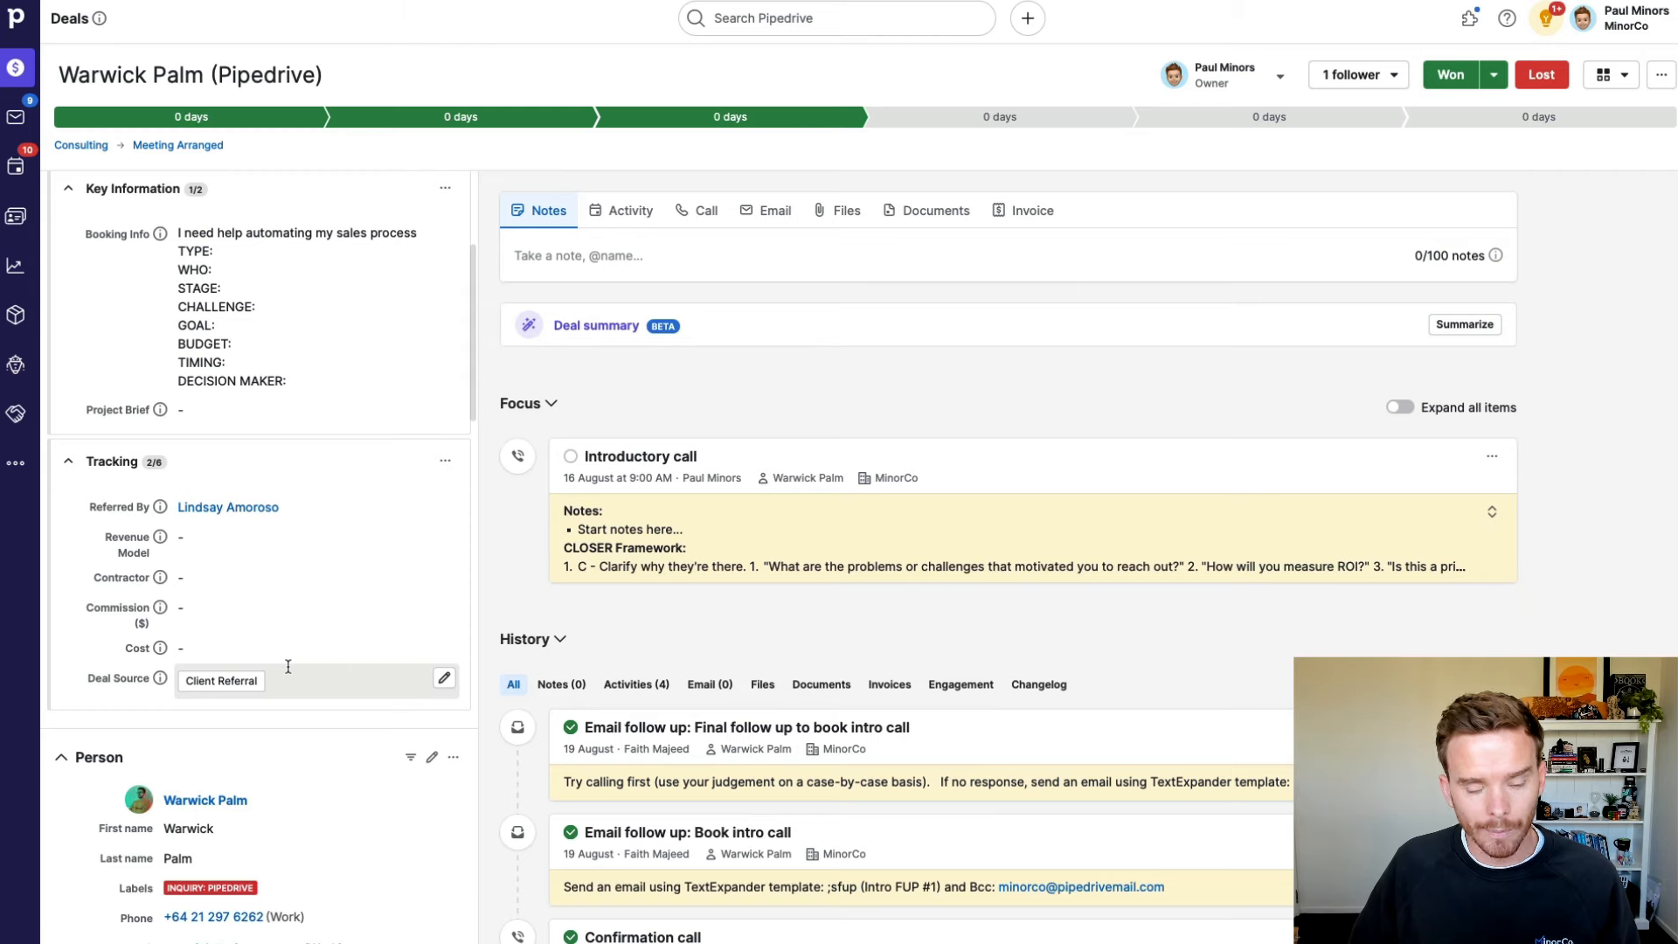
scroll(288, 665, up, 2)
click(668, 536)
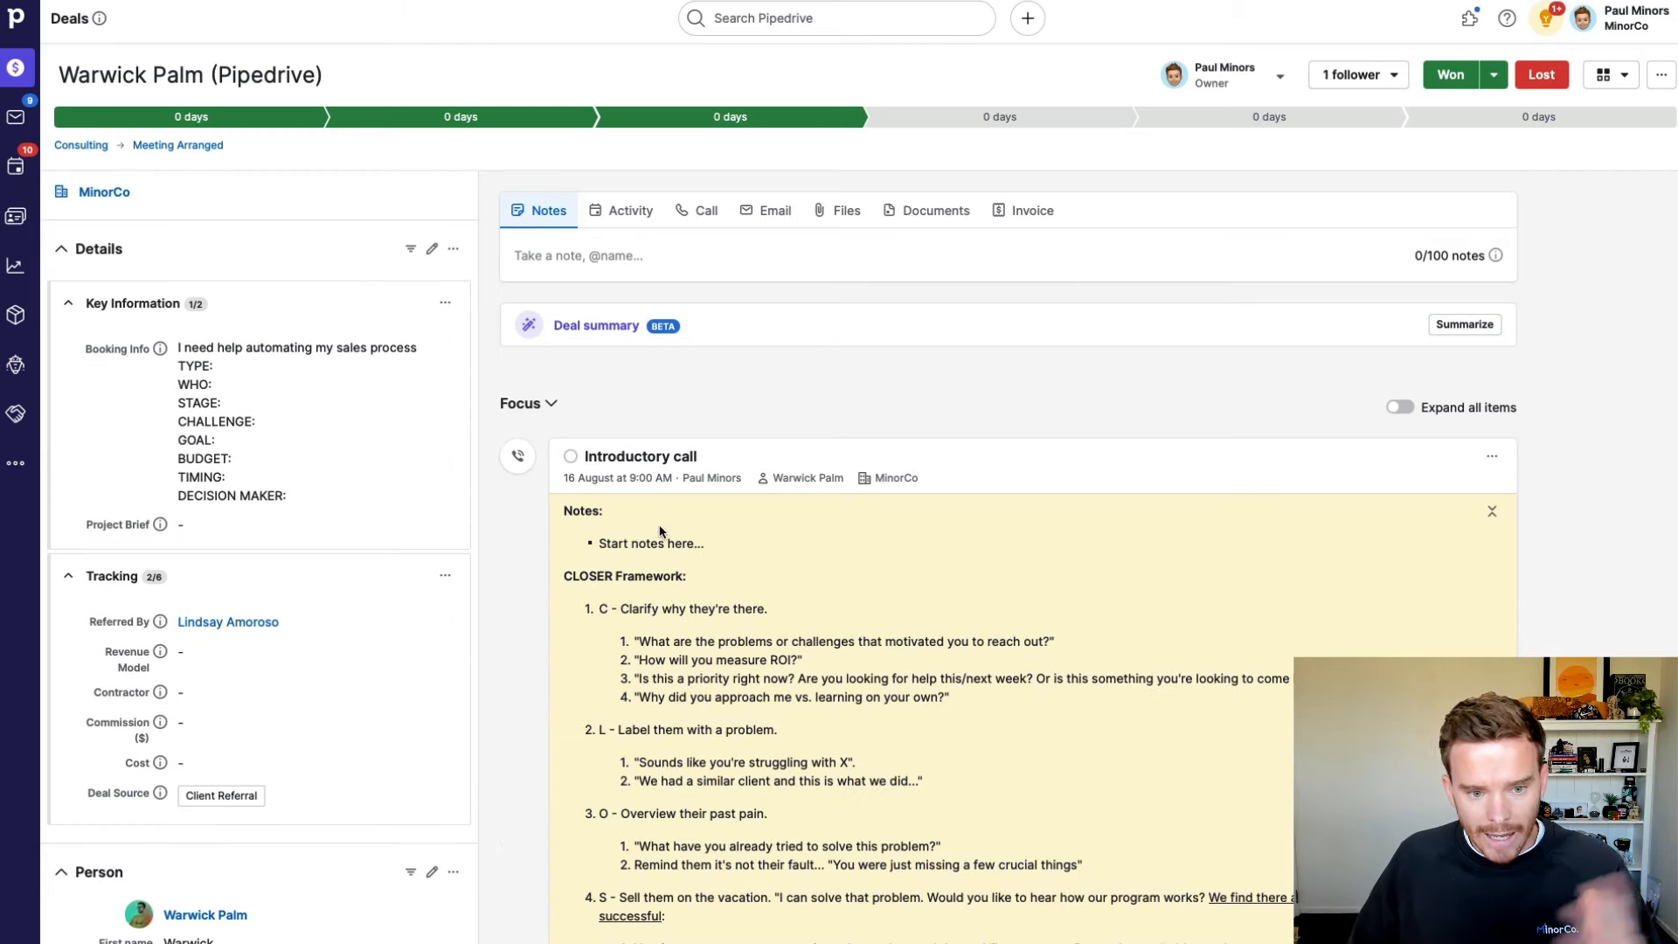
click(634, 461)
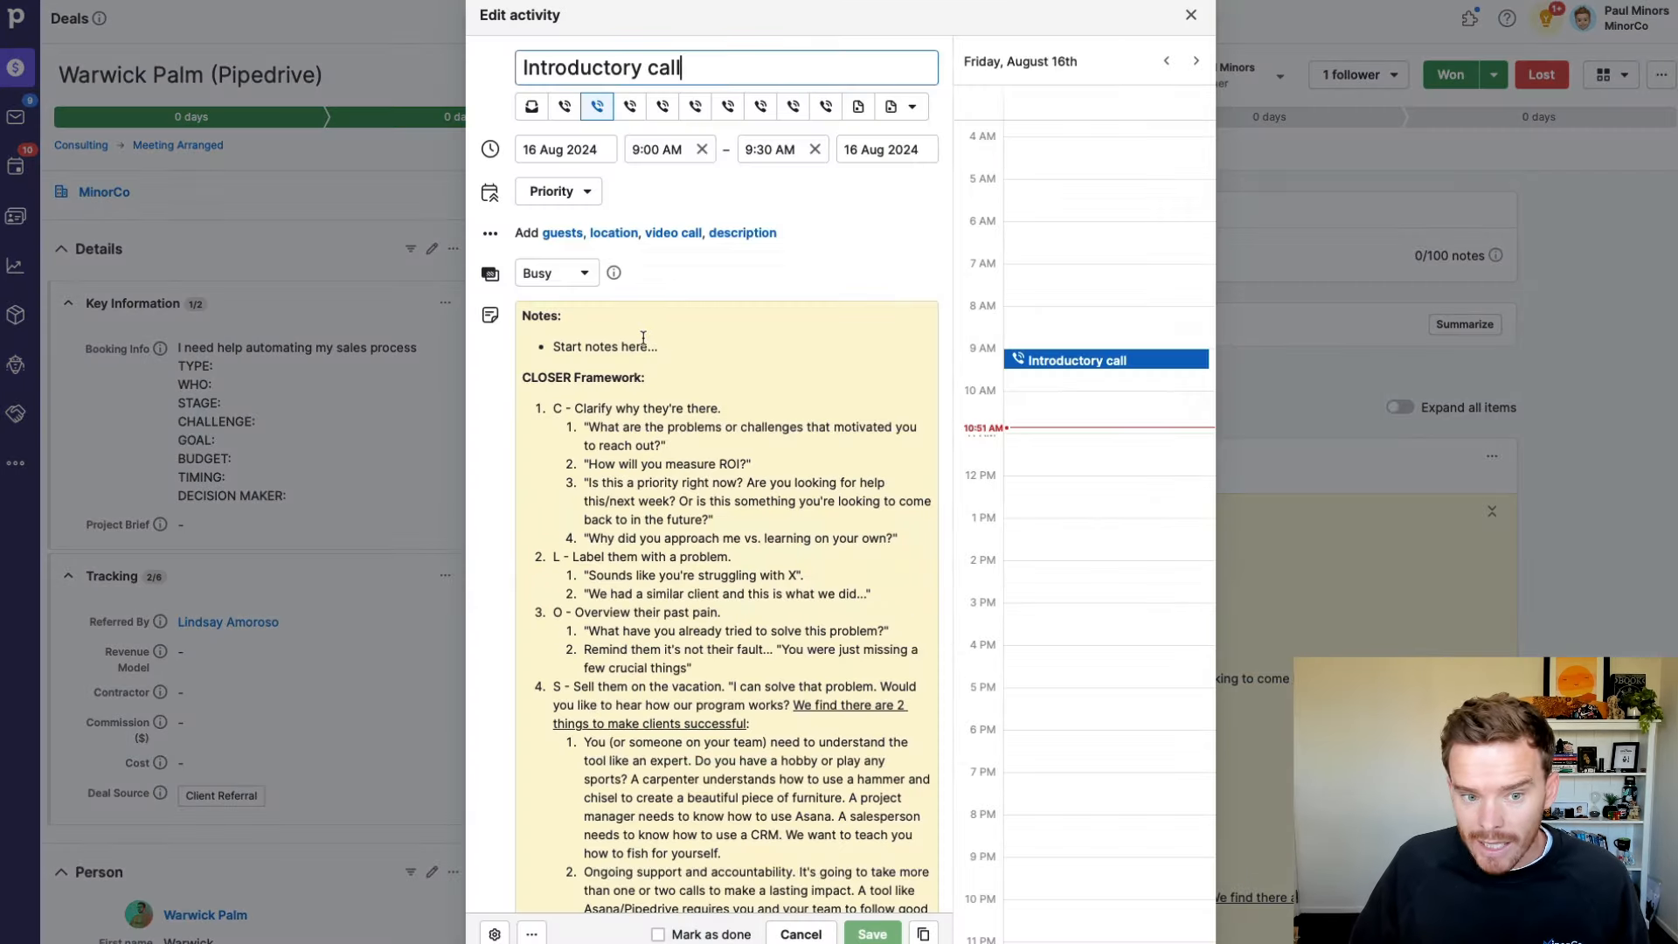
click(677, 345)
triple_click(677, 345)
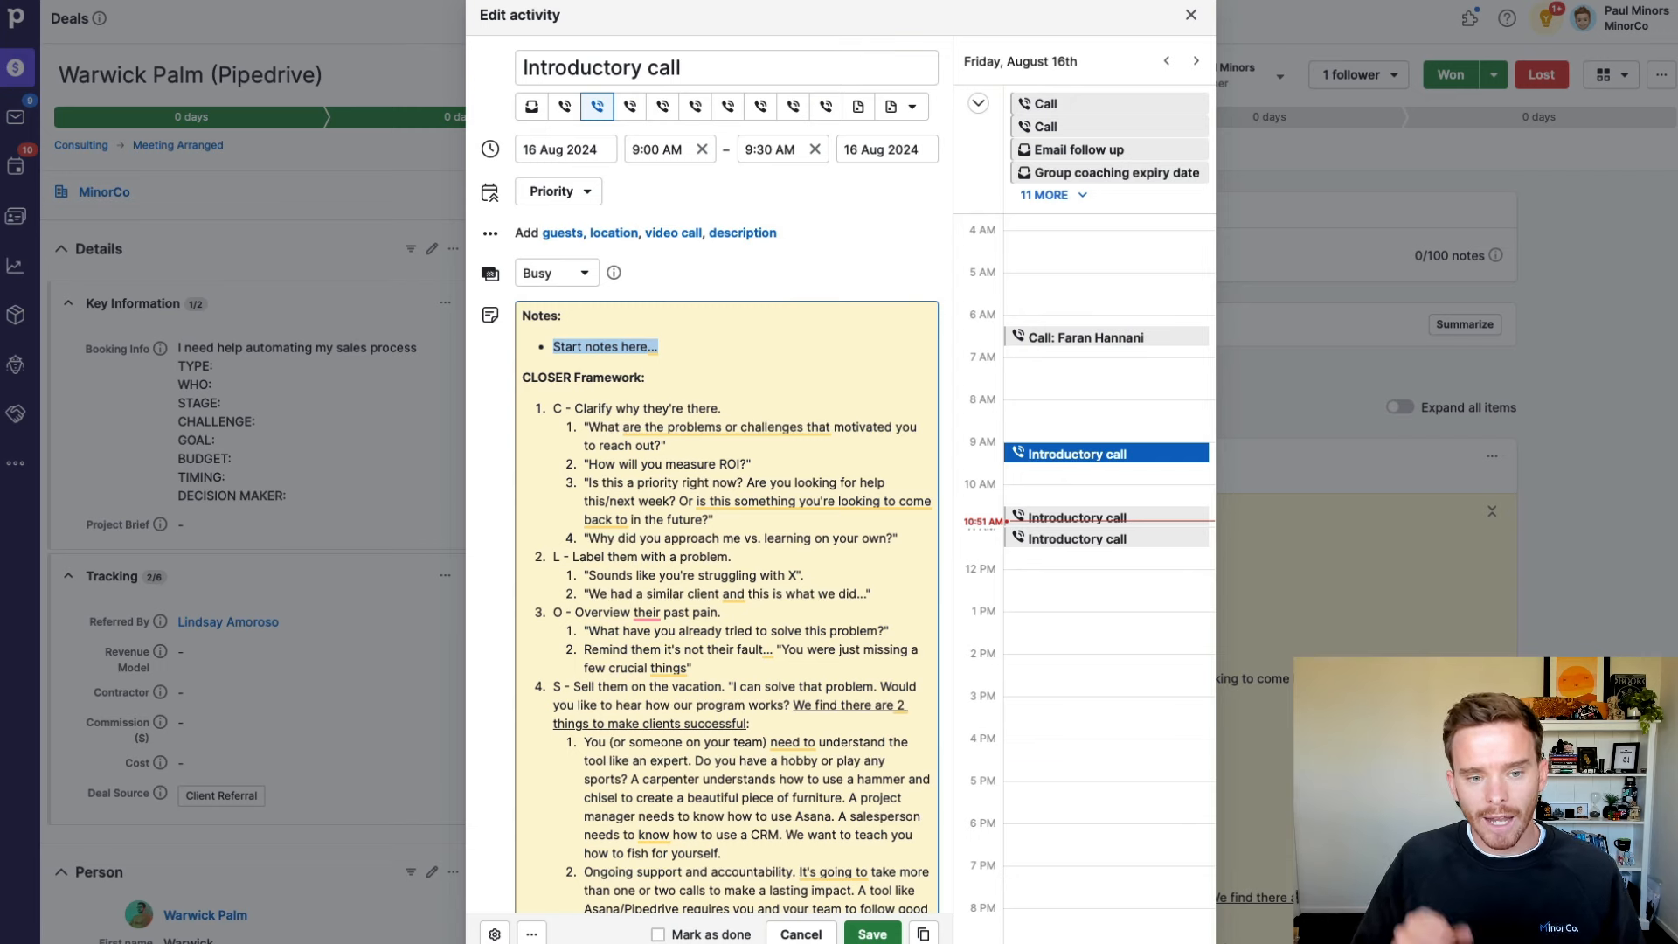
key(super+shift+v)
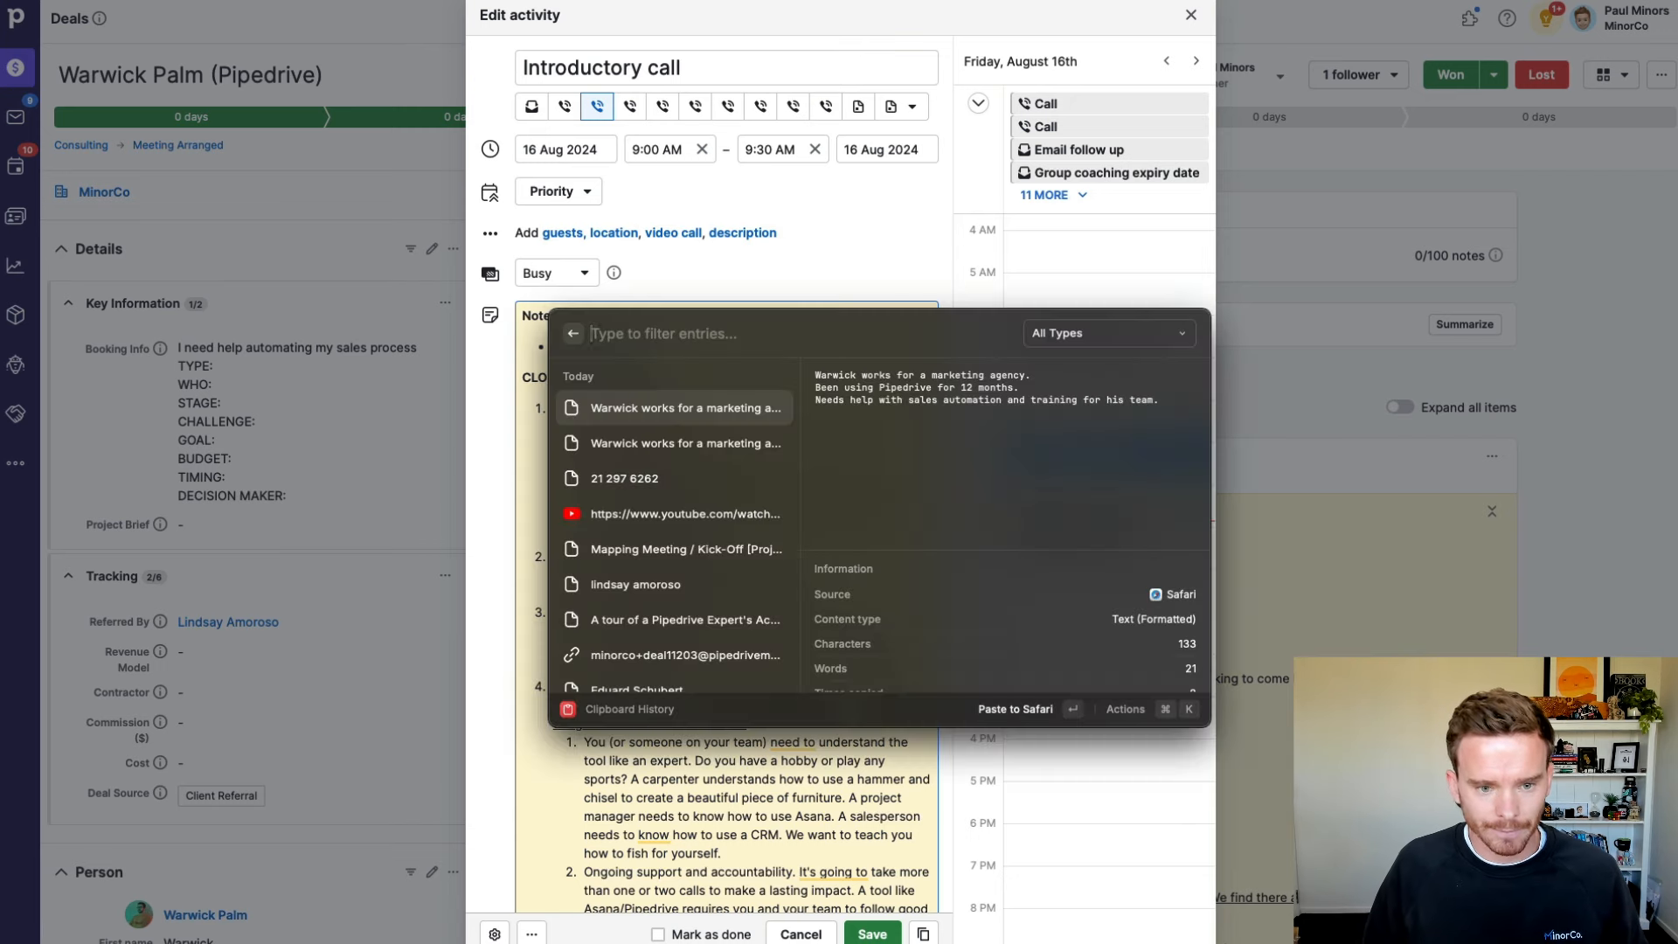
key(Return)
click(553, 365)
key(Return)
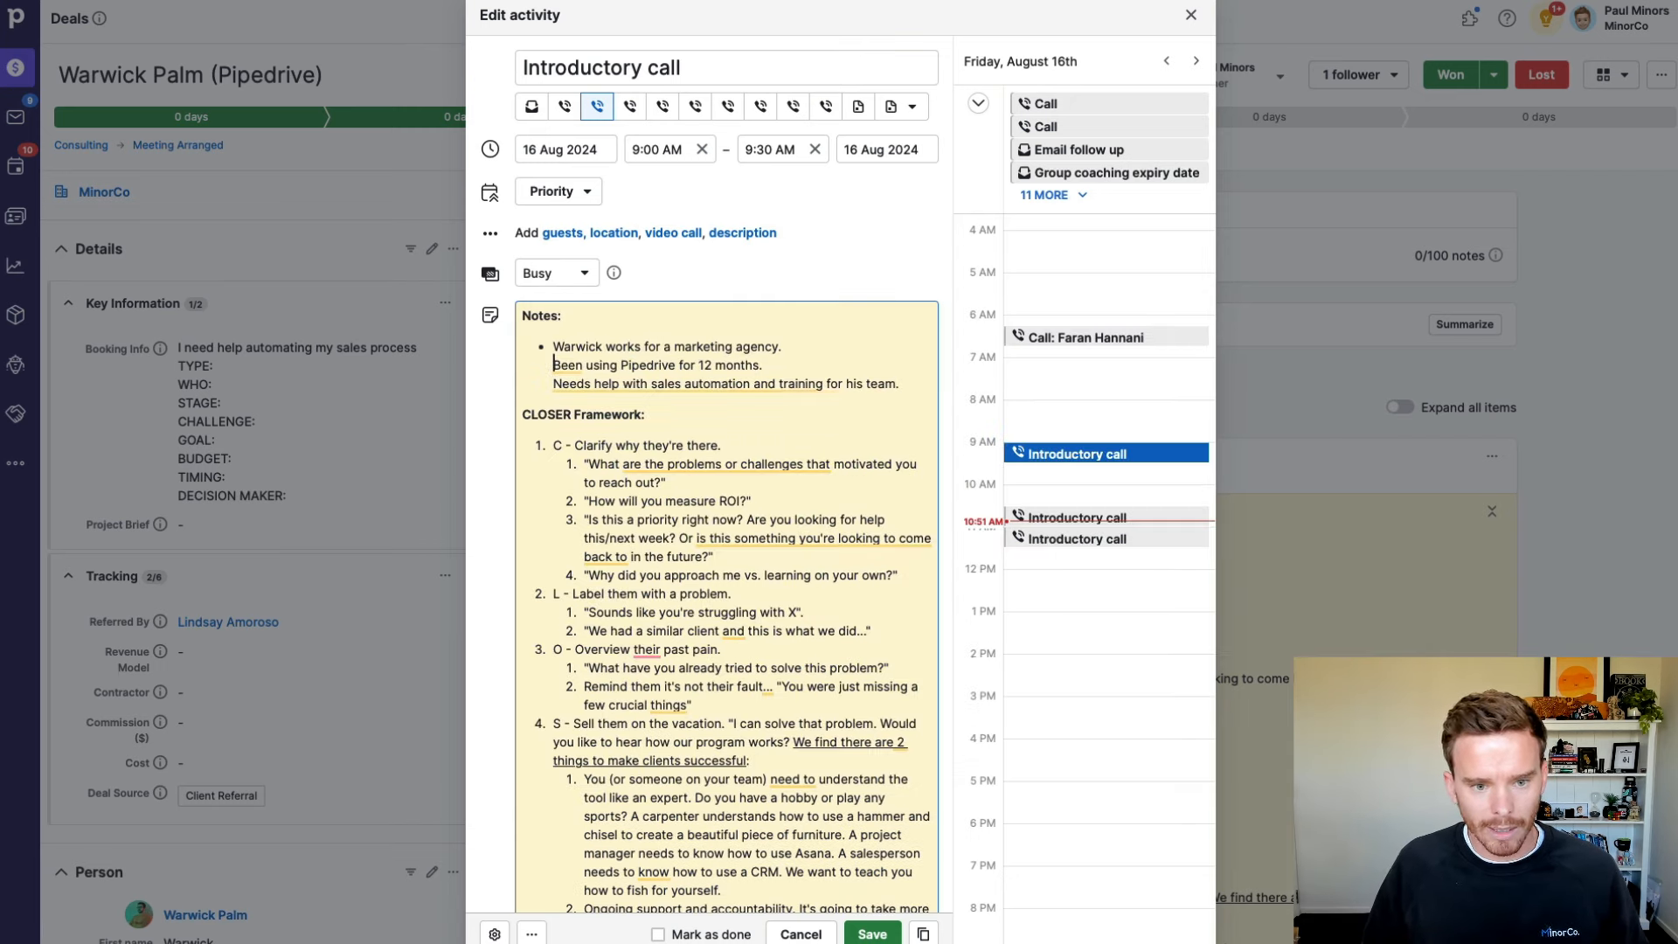
key(End)
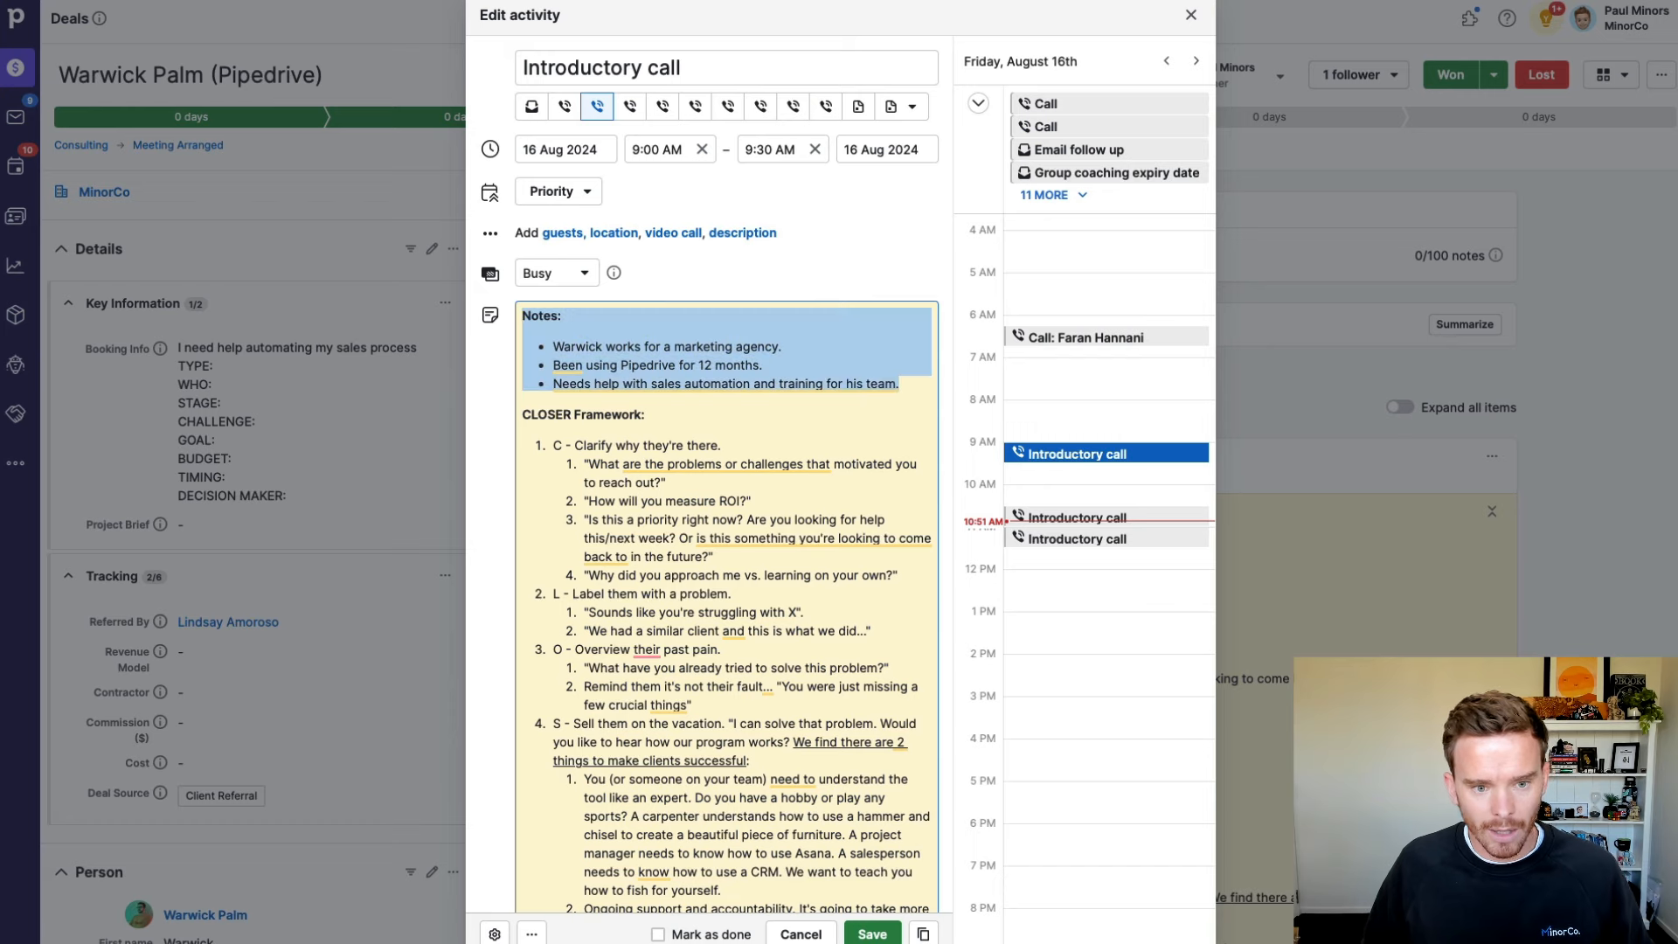
key(shift+Up)
key(shift+Up)
key(shift+Up)
key(shift+Down)
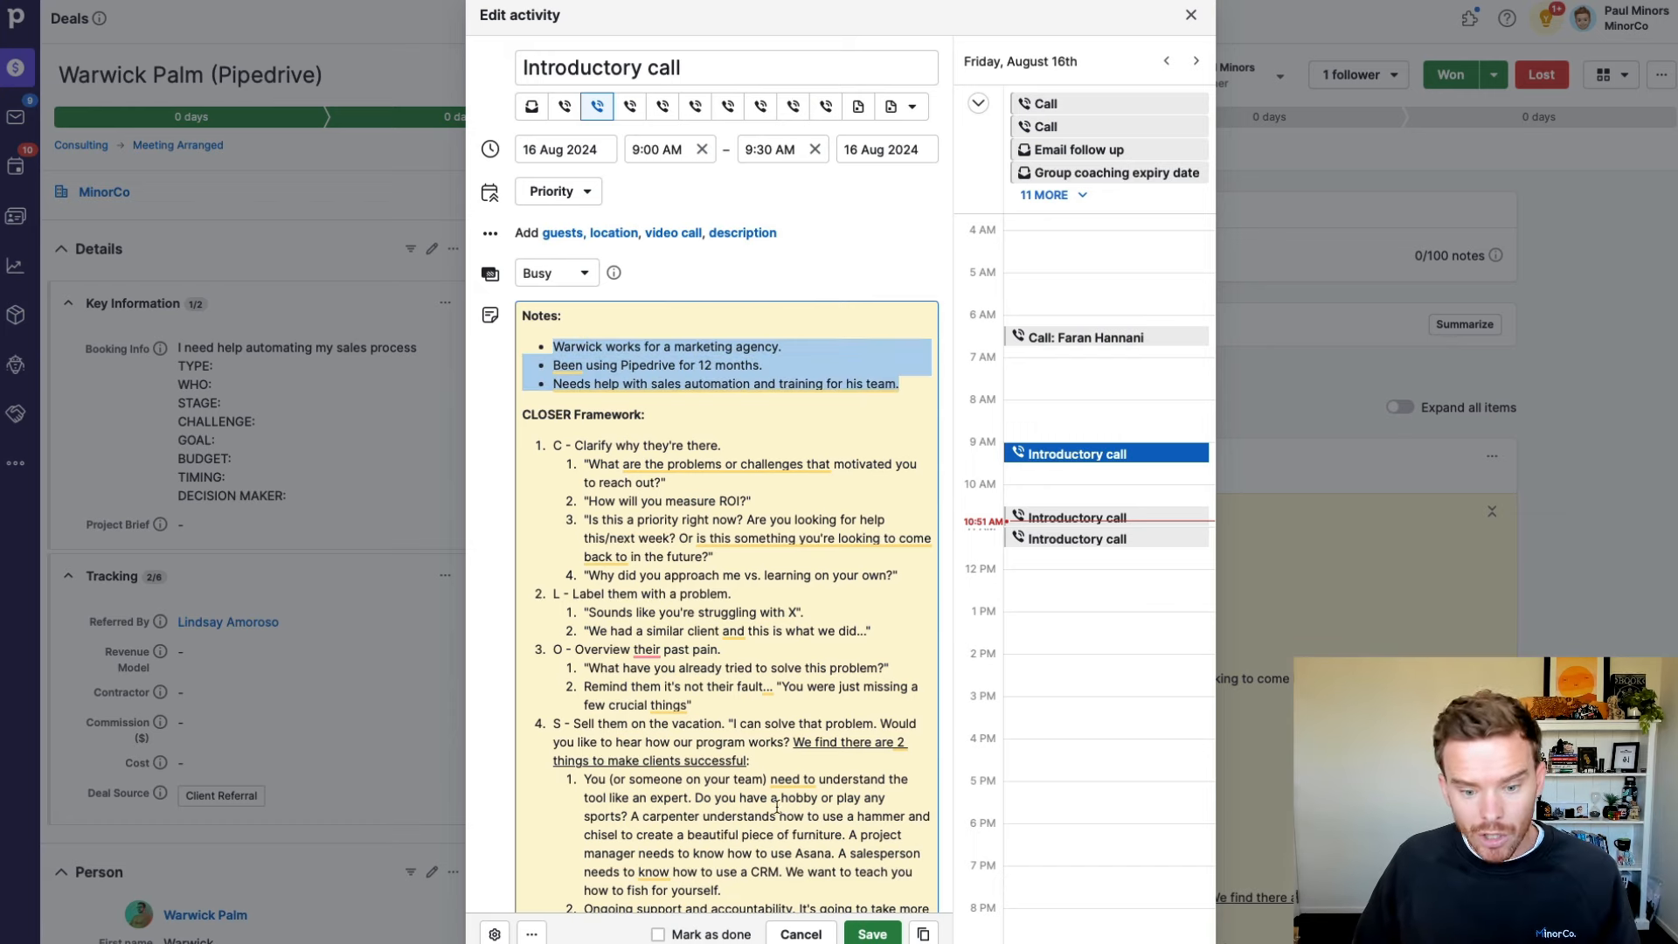
Step: Mark the Introductory call done and save it, declining to schedule a follow-up
click(752, 936)
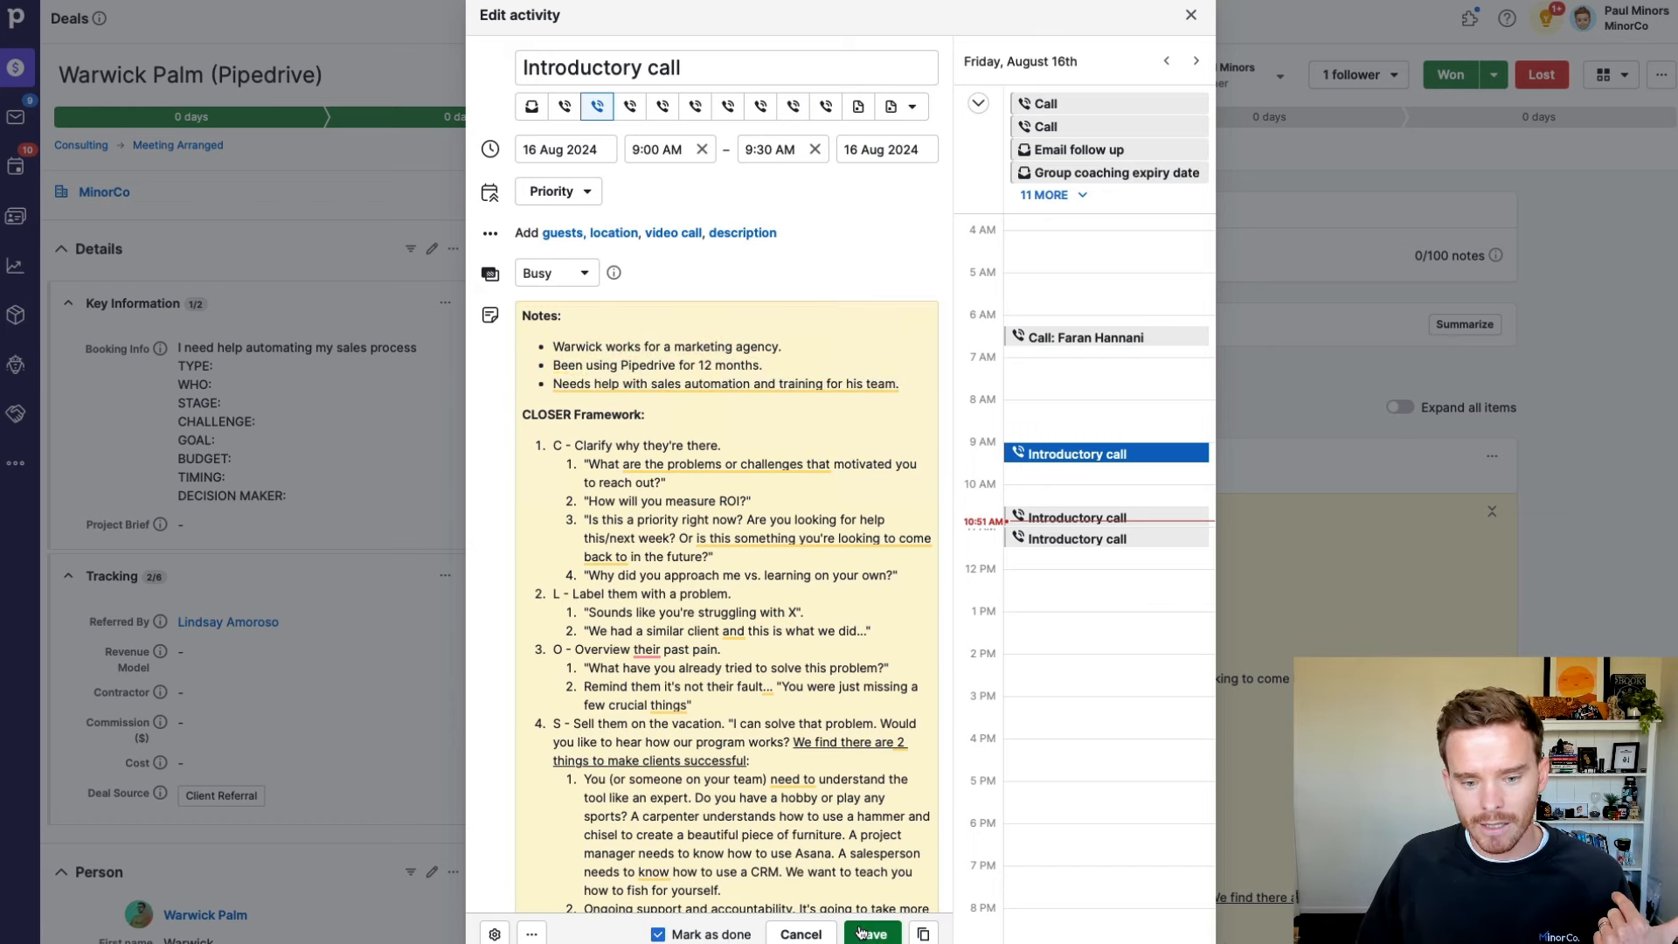
click(861, 933)
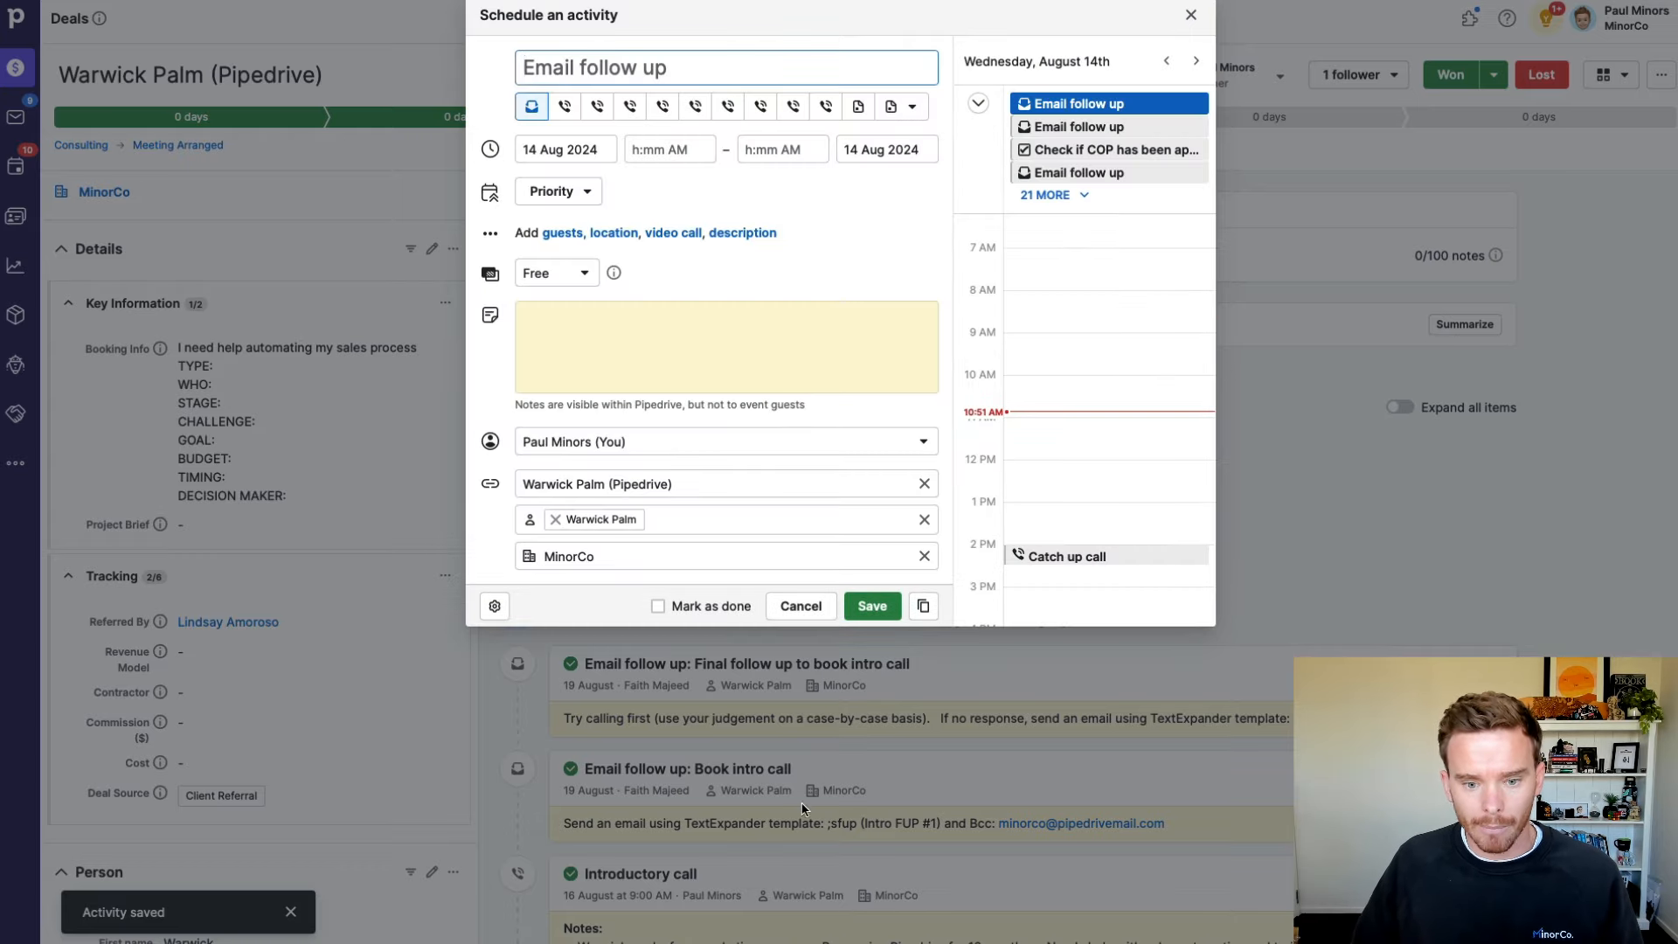
click(802, 606)
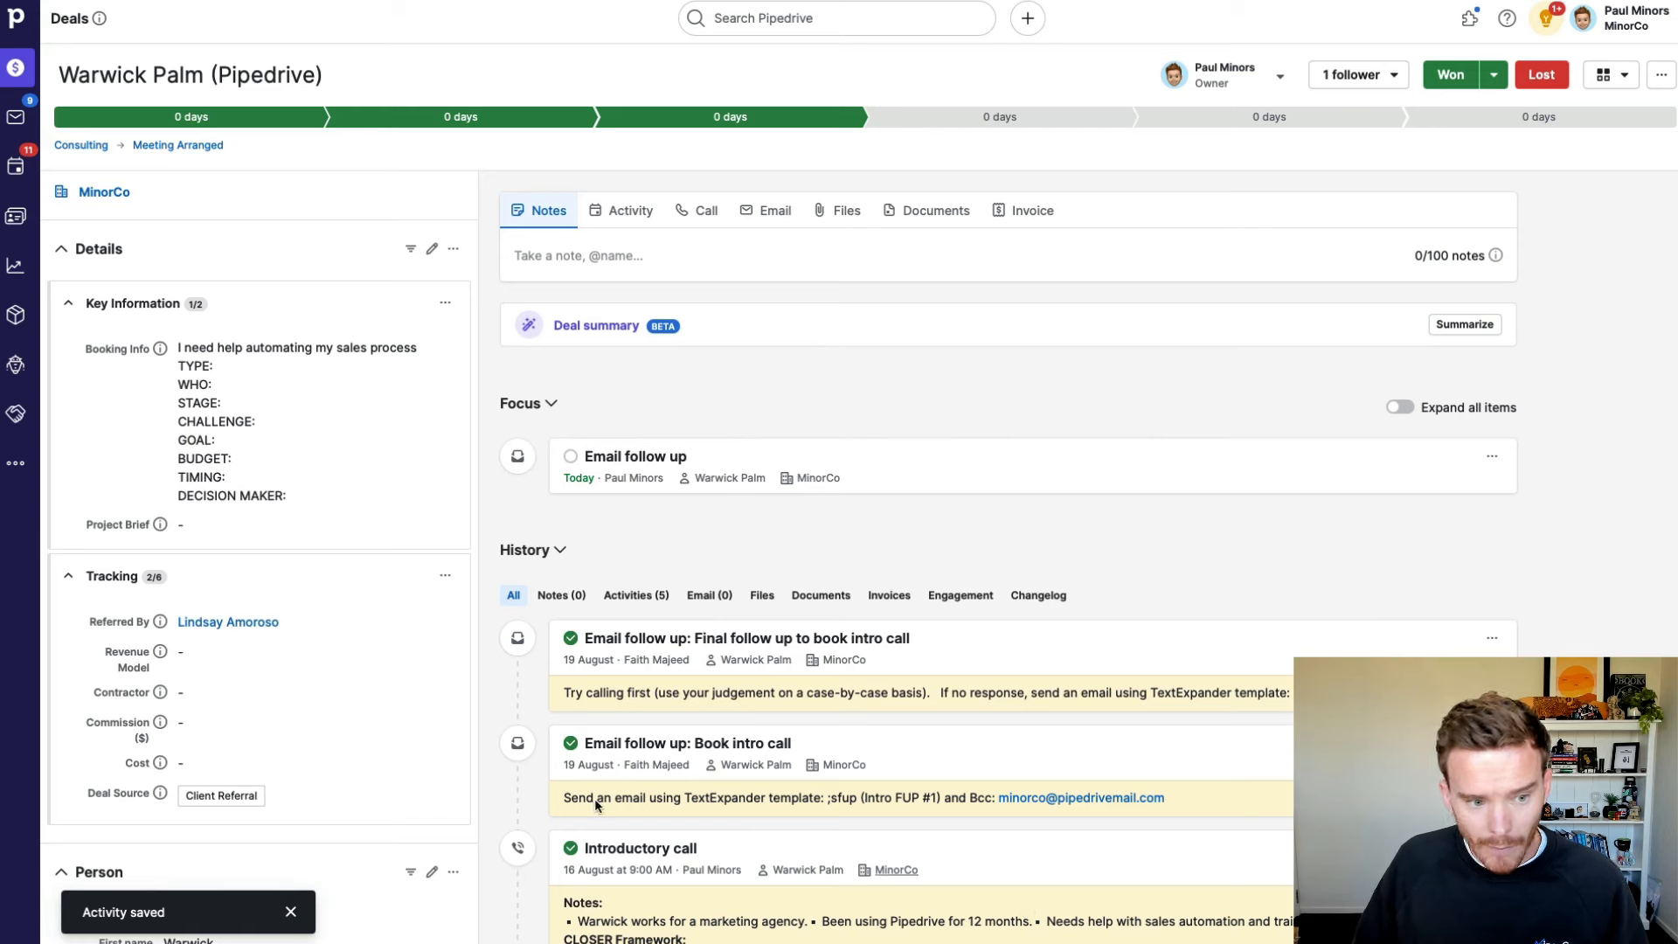
Step: Copy the three call-note bullets into the deal's Project Brief and save it
scroll(303, 647, up, 3)
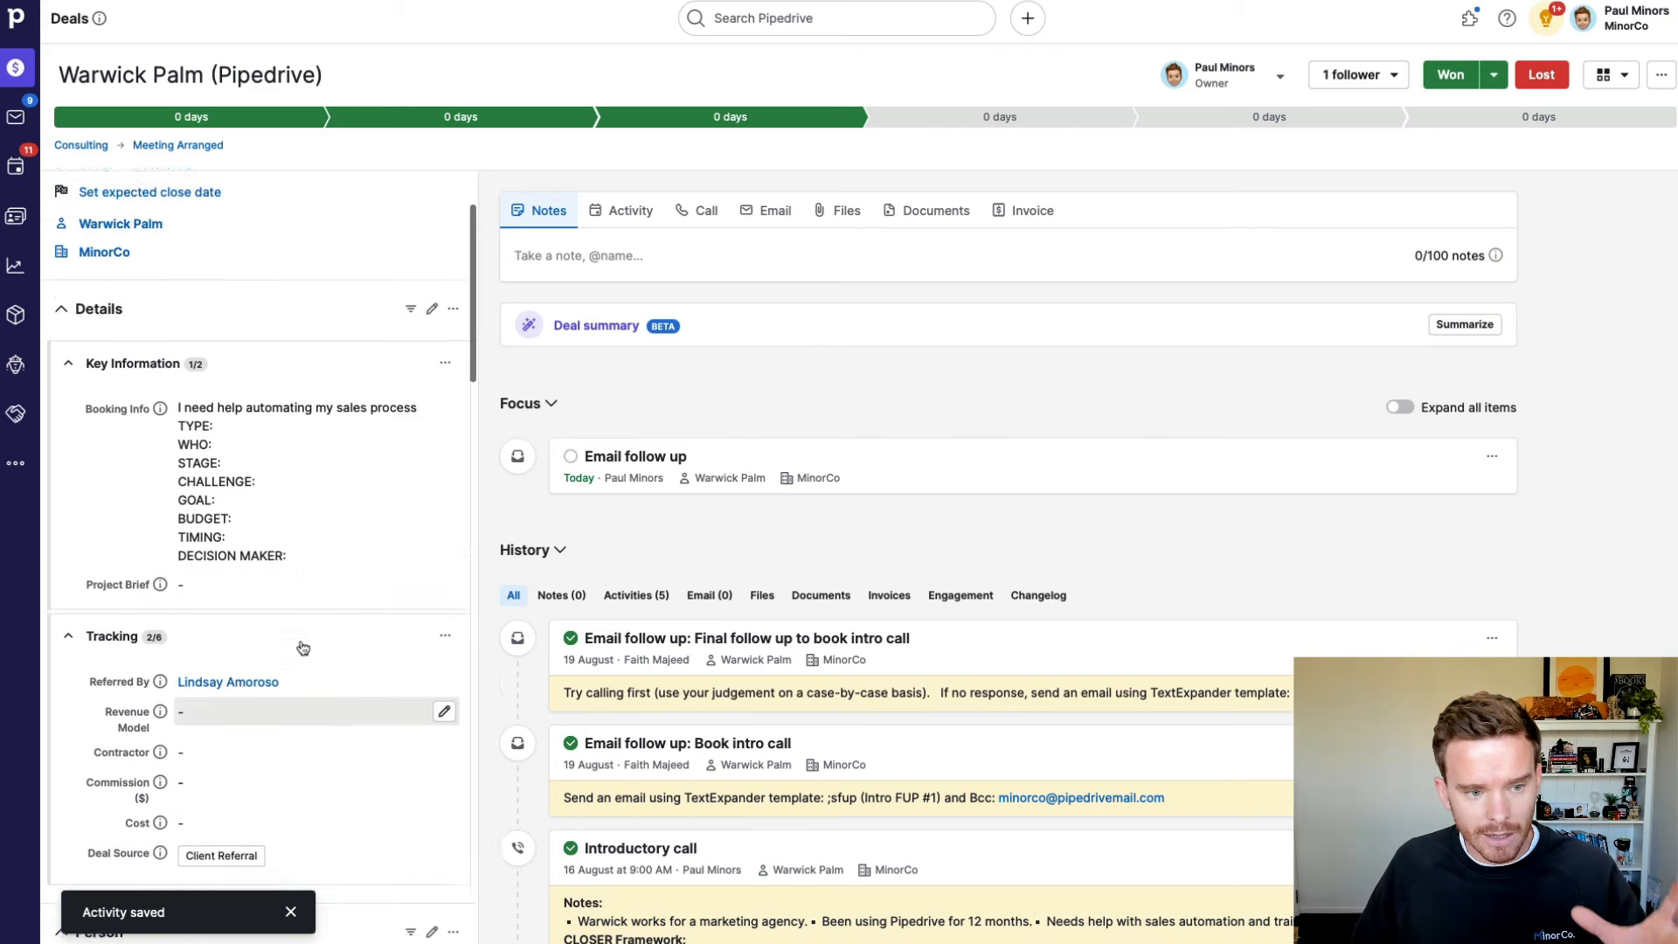
scroll(310, 646, down, 4)
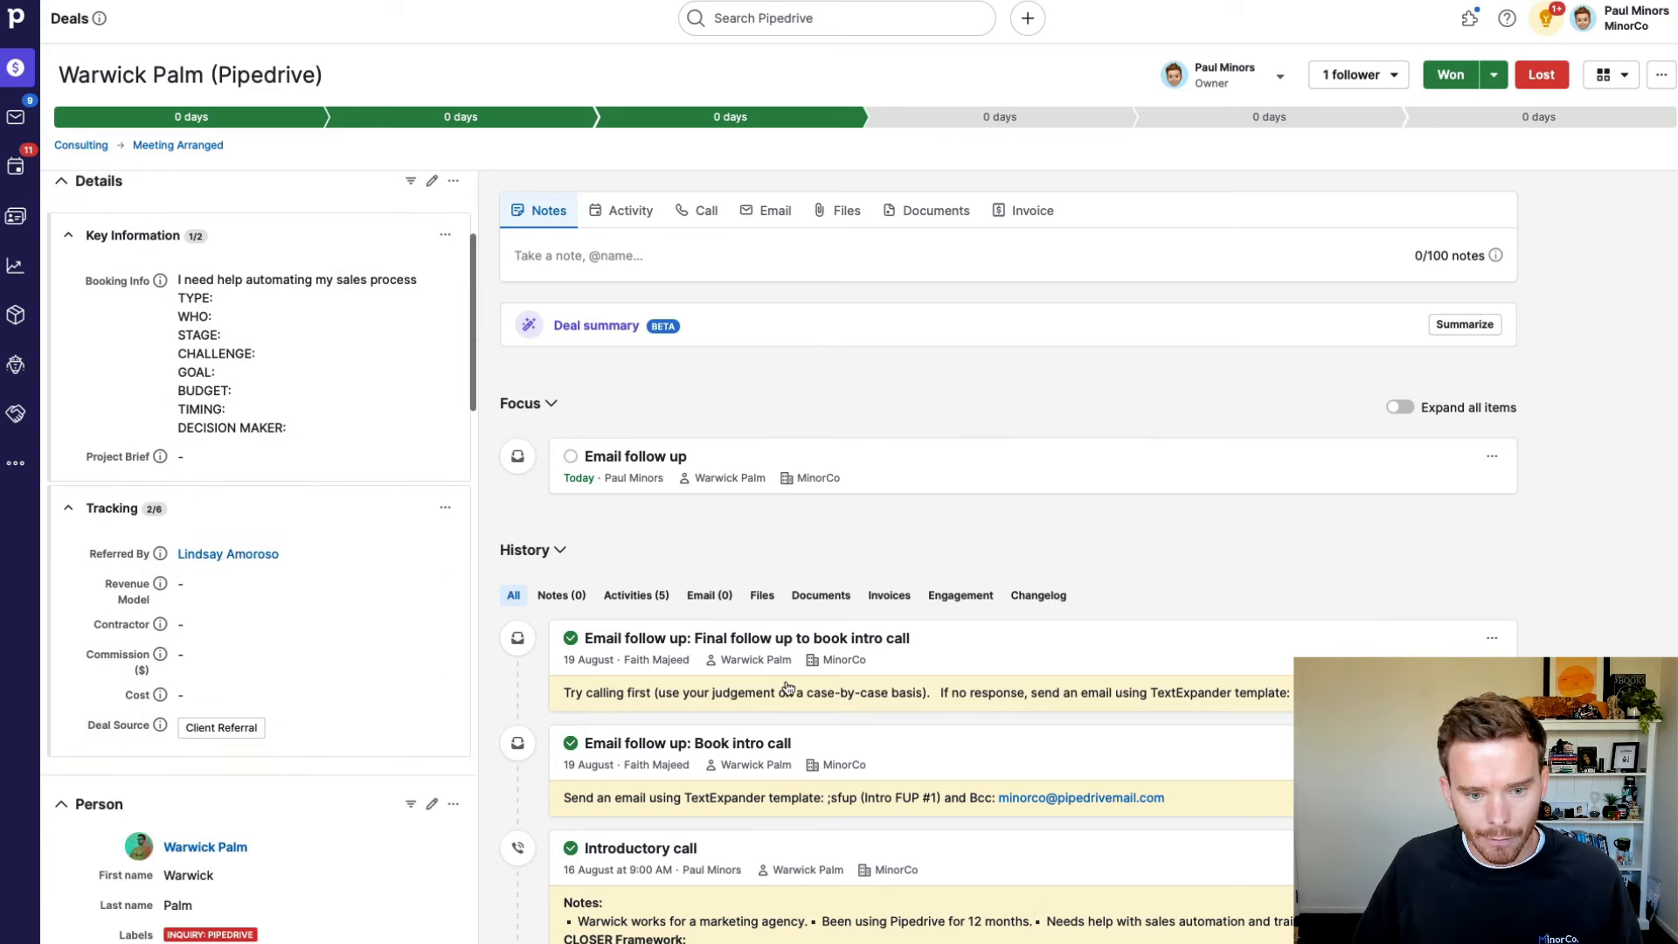
scroll(780, 686, down, 3)
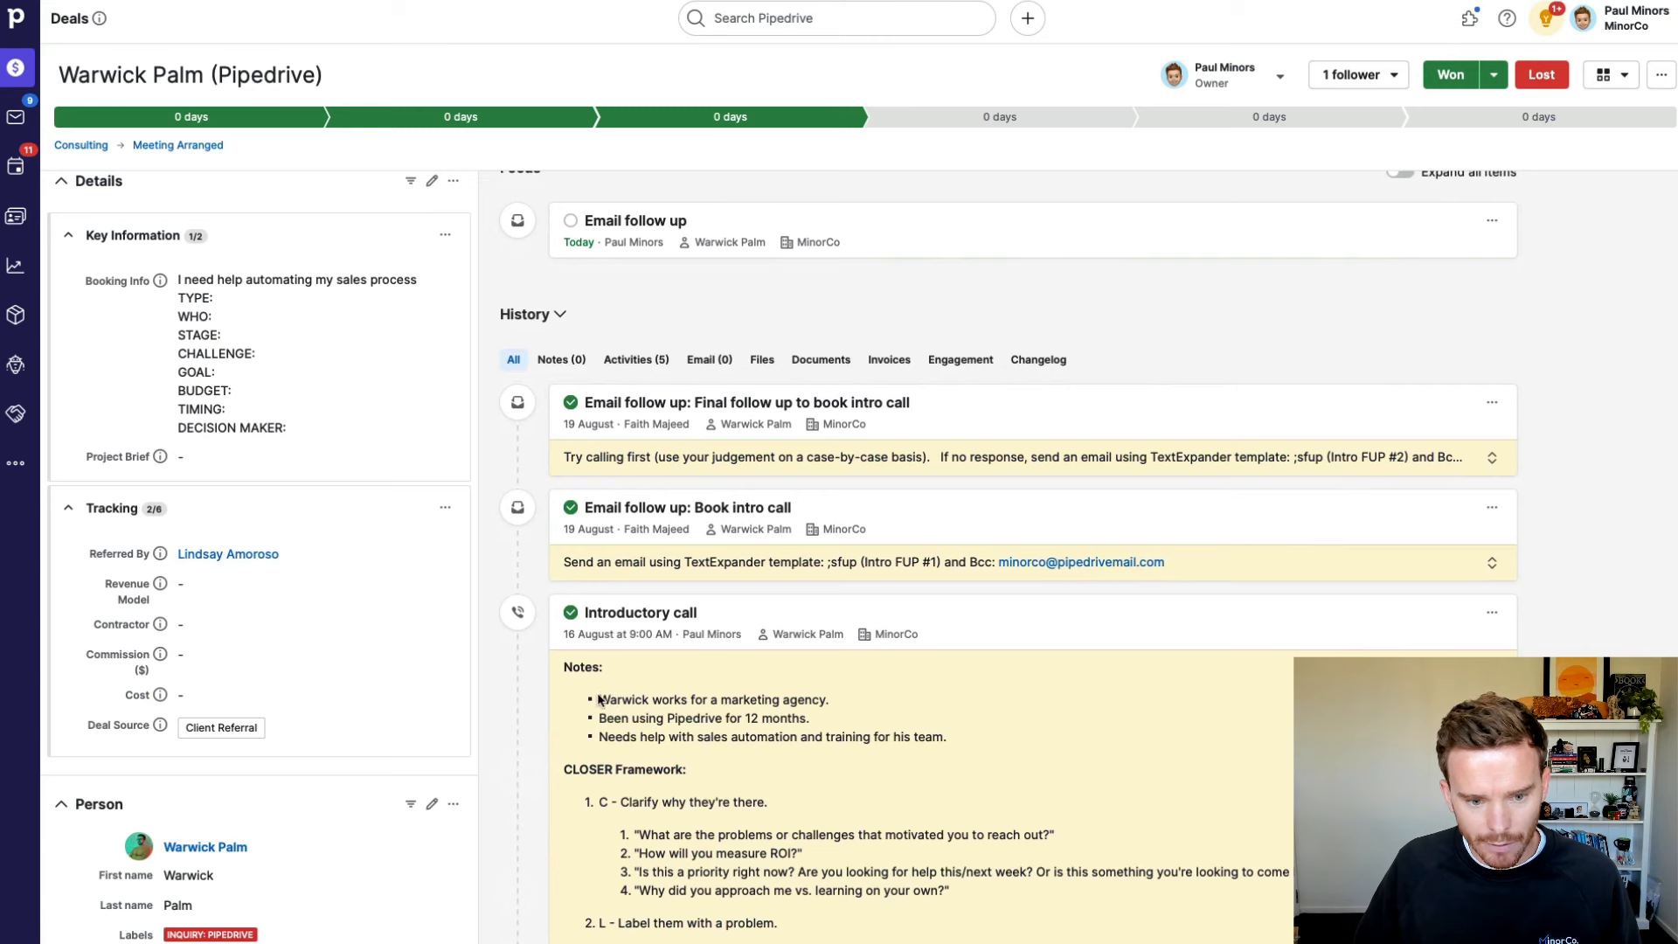
drag(599, 699, 984, 736)
key(ctrl+c)
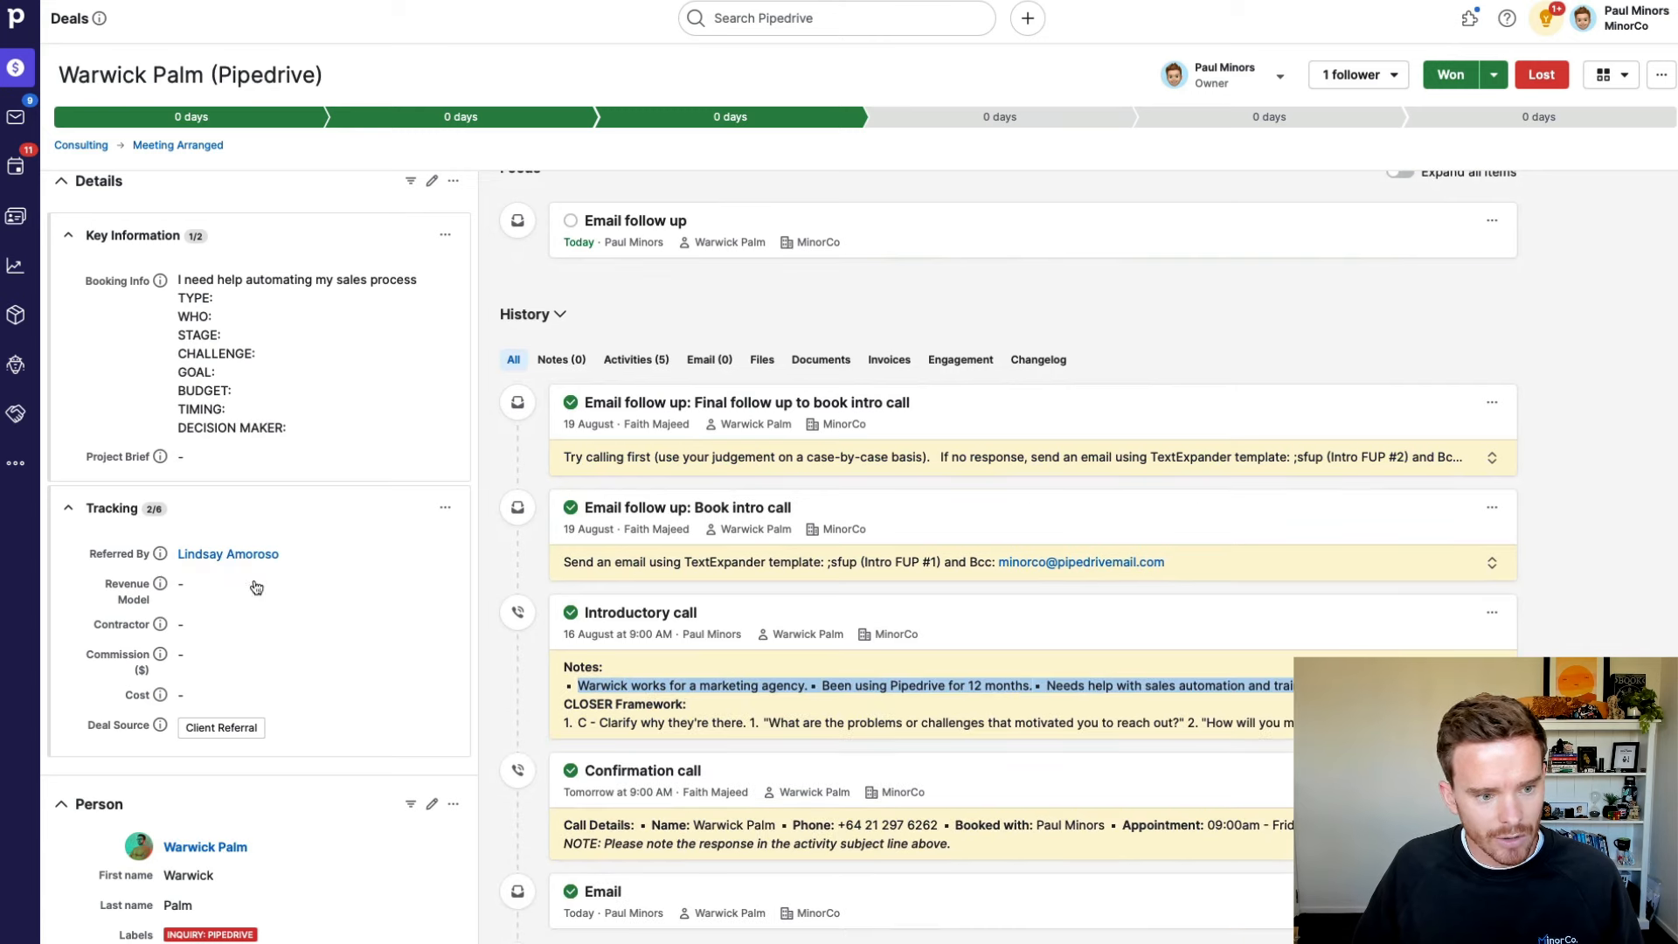
scroll(253, 577, up, 3)
click(219, 637)
scroll(358, 585, down, 3)
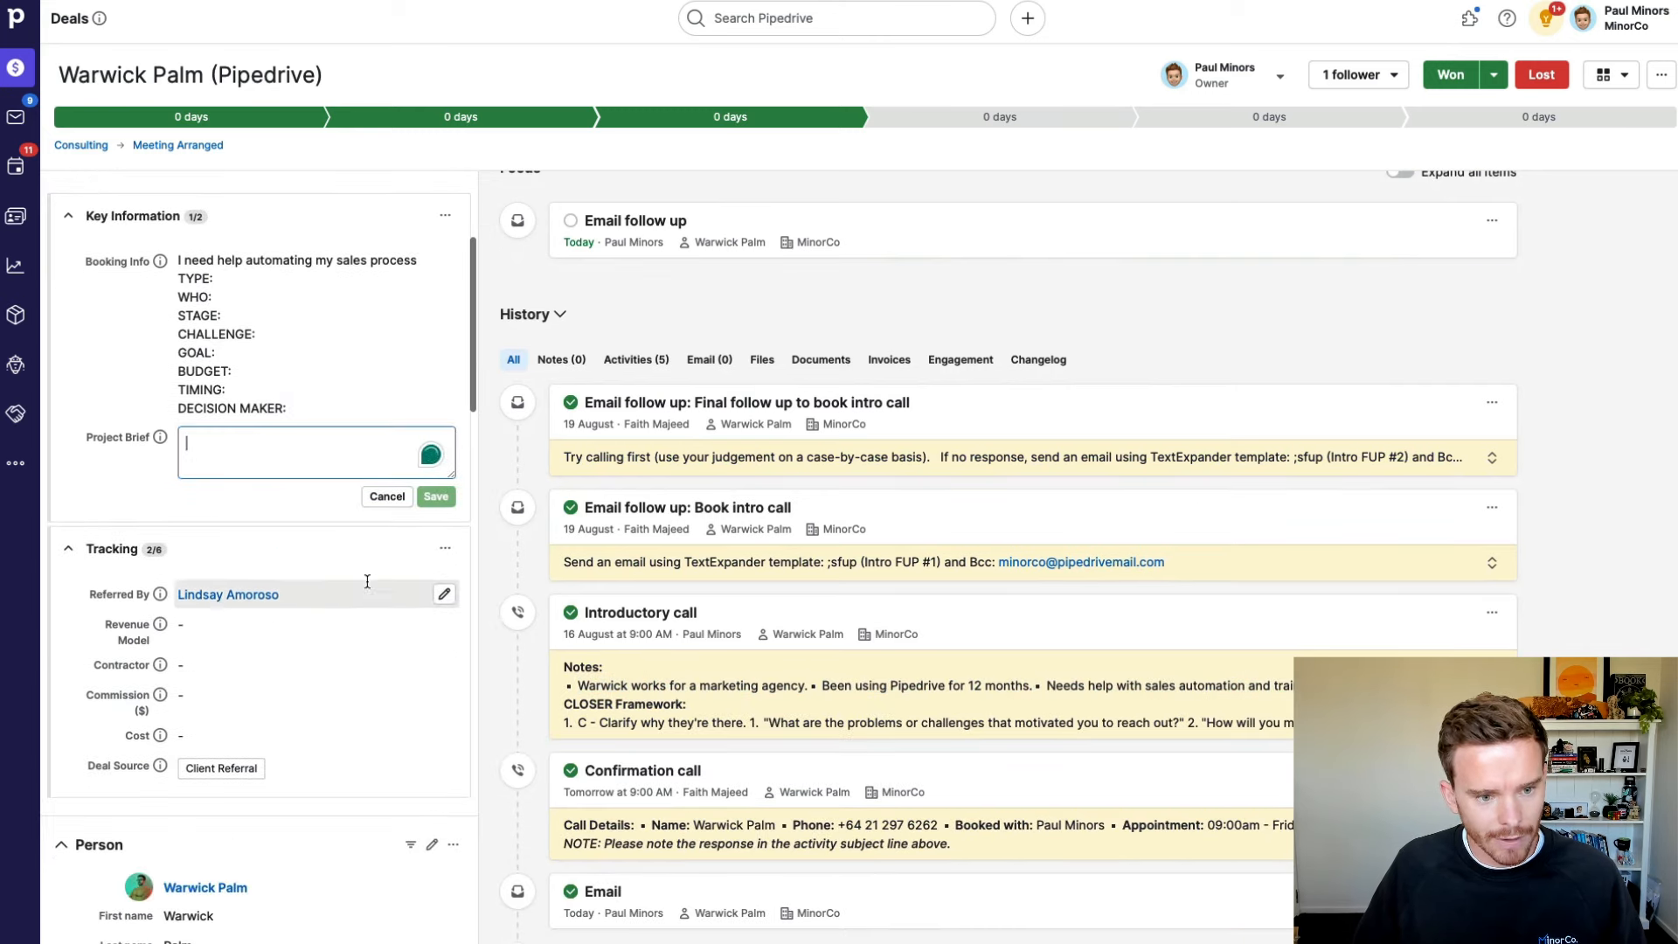
key(ctrl+v)
click(435, 495)
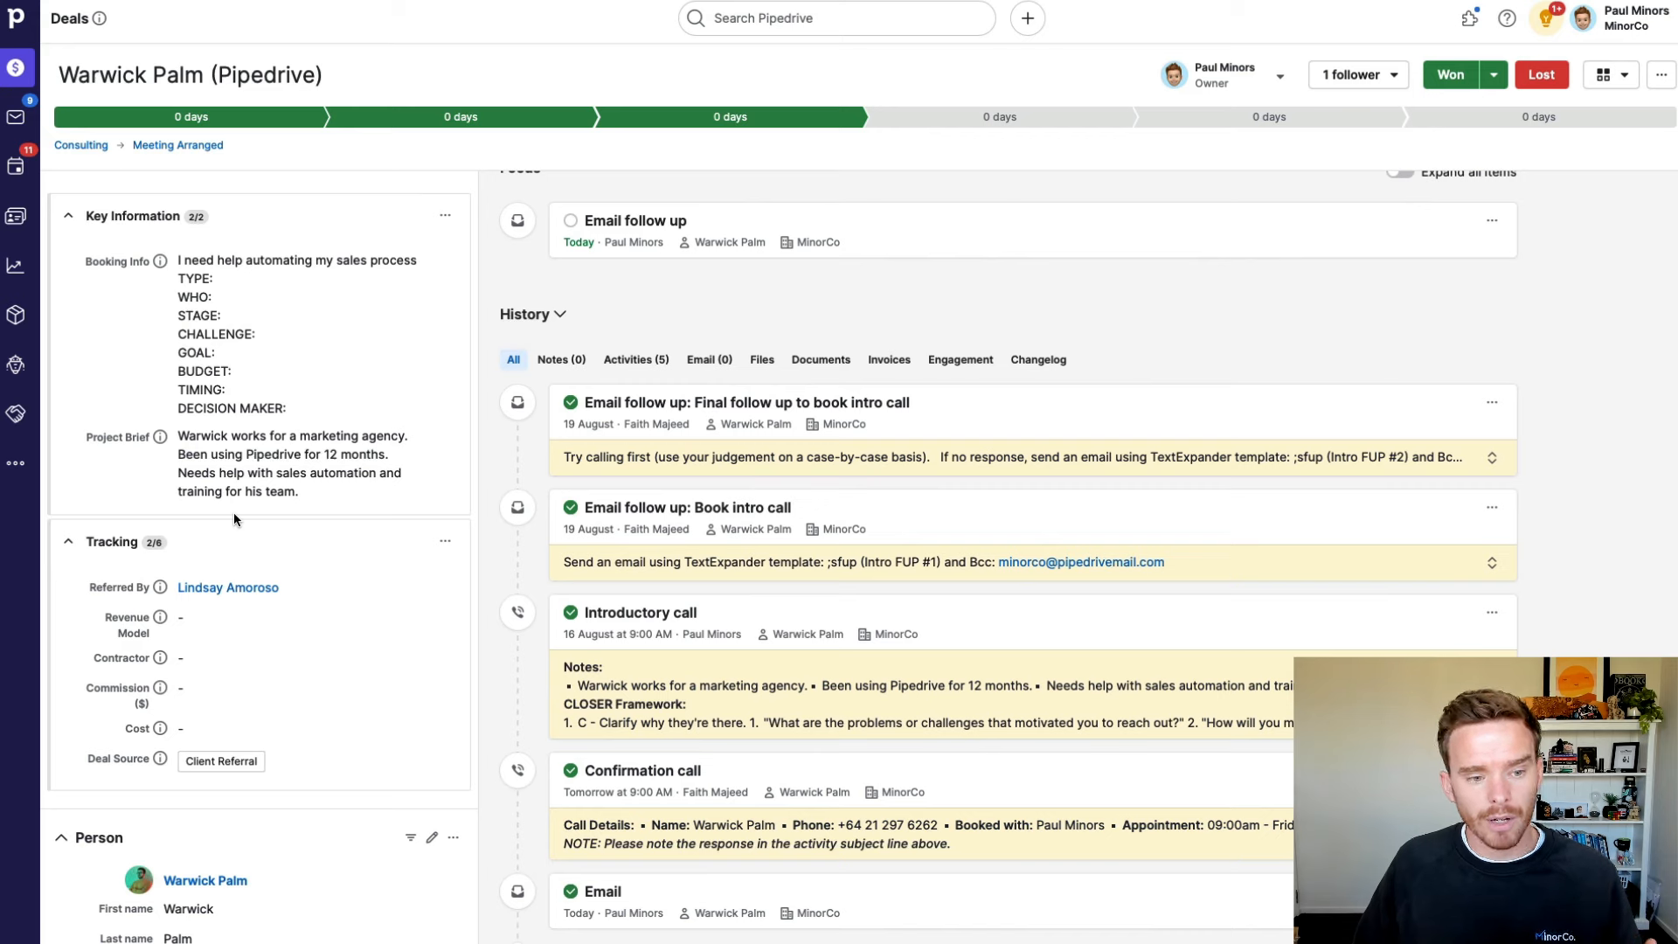
scroll(233, 512, up, 1)
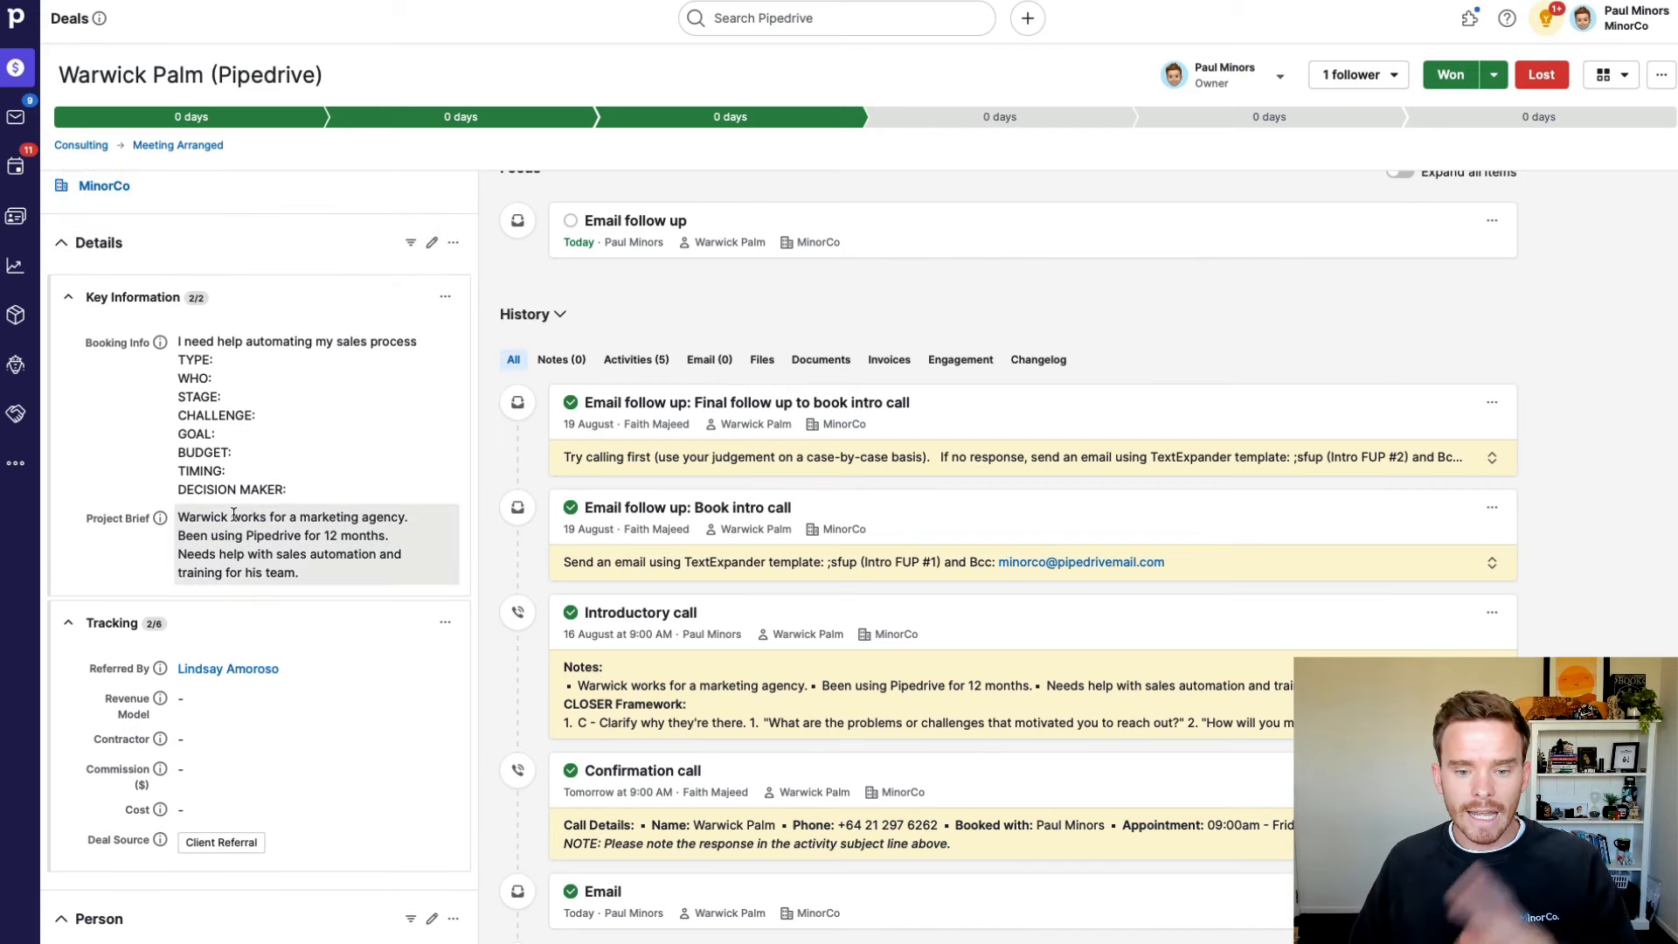
scroll(803, 491, up, 3)
mouse_move(803, 490)
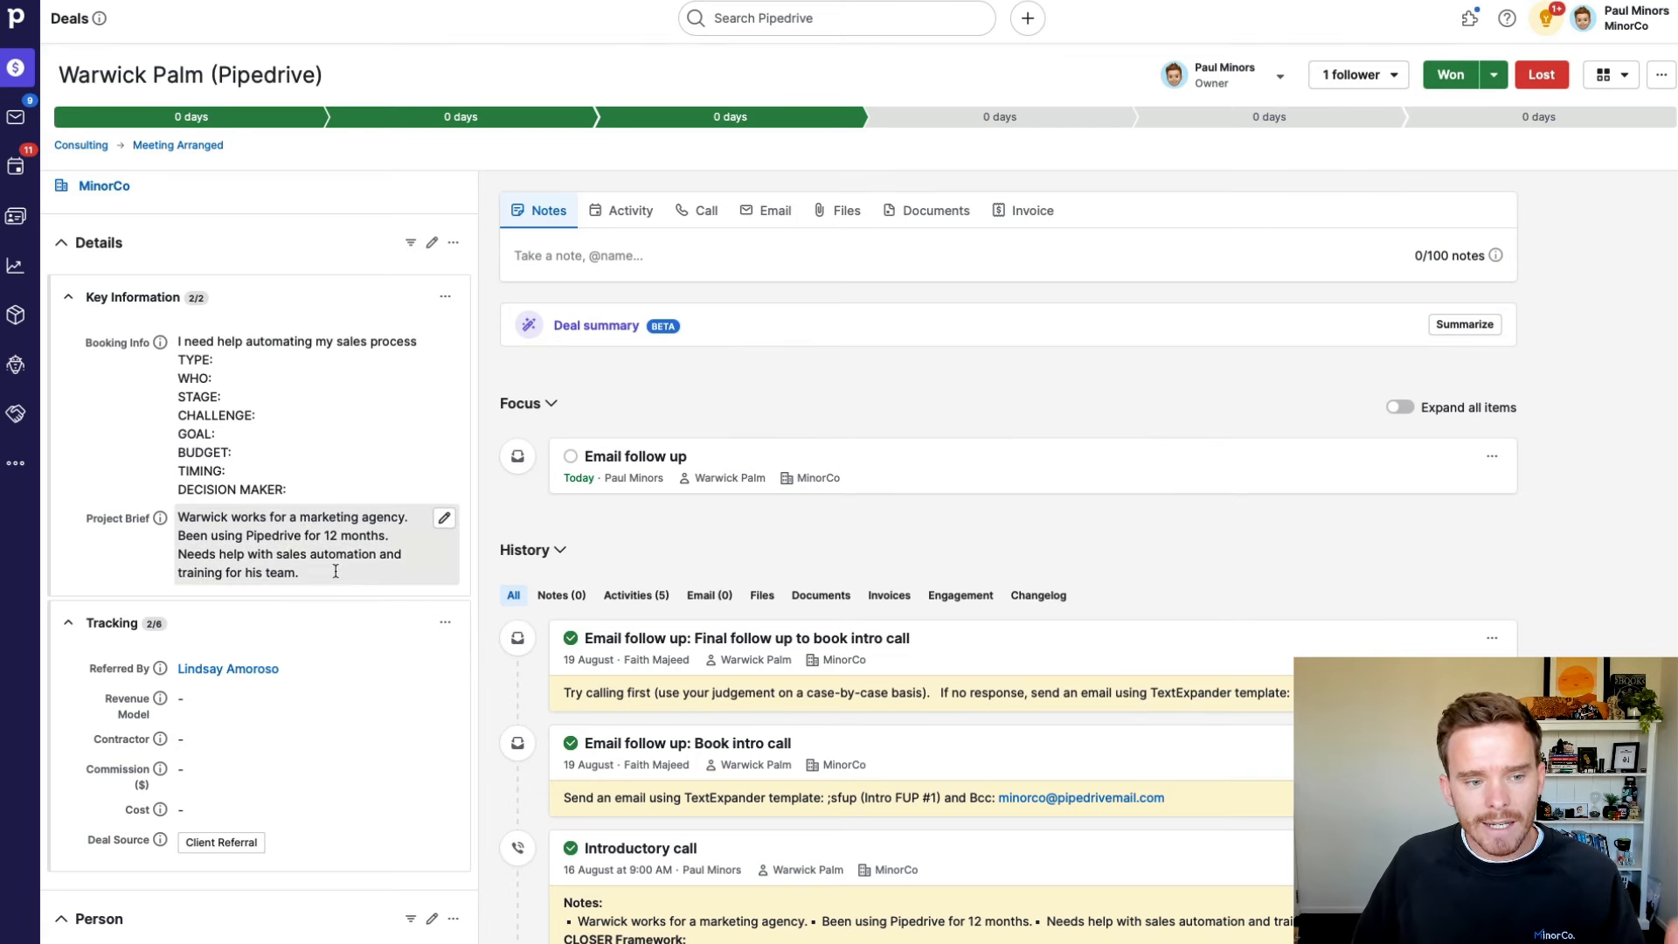
Step: Move the deal to Gathering More Info, cancelling Offer Made since it requires Value and Revenue Model
scroll(420, 541, up, 3)
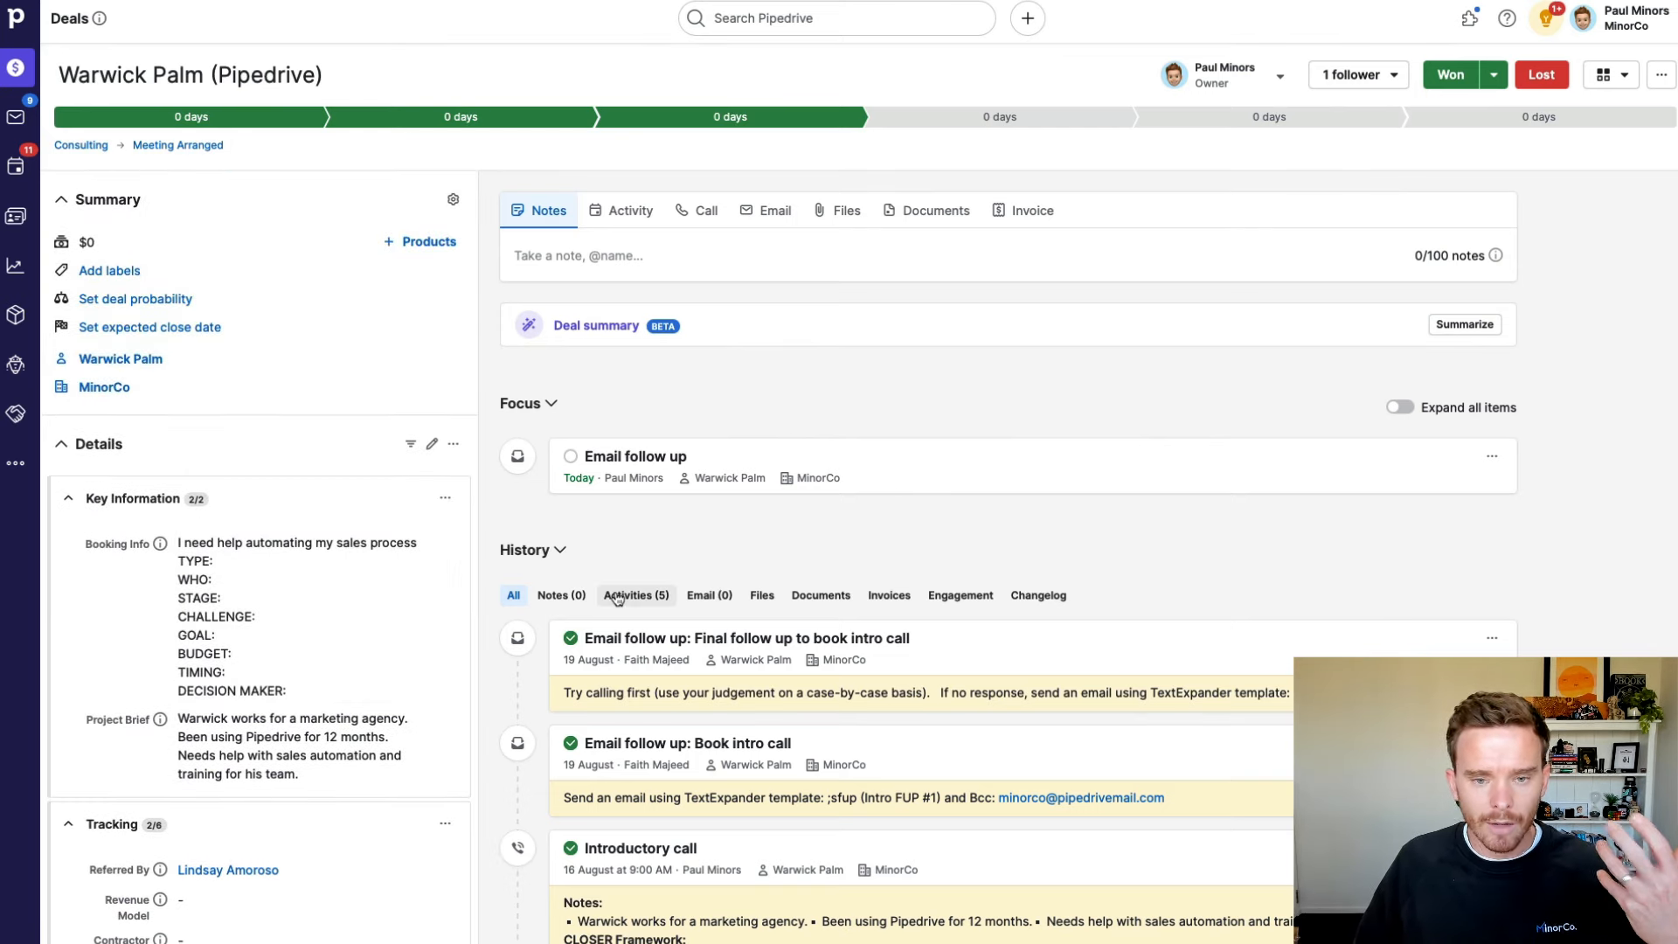
click(1048, 120)
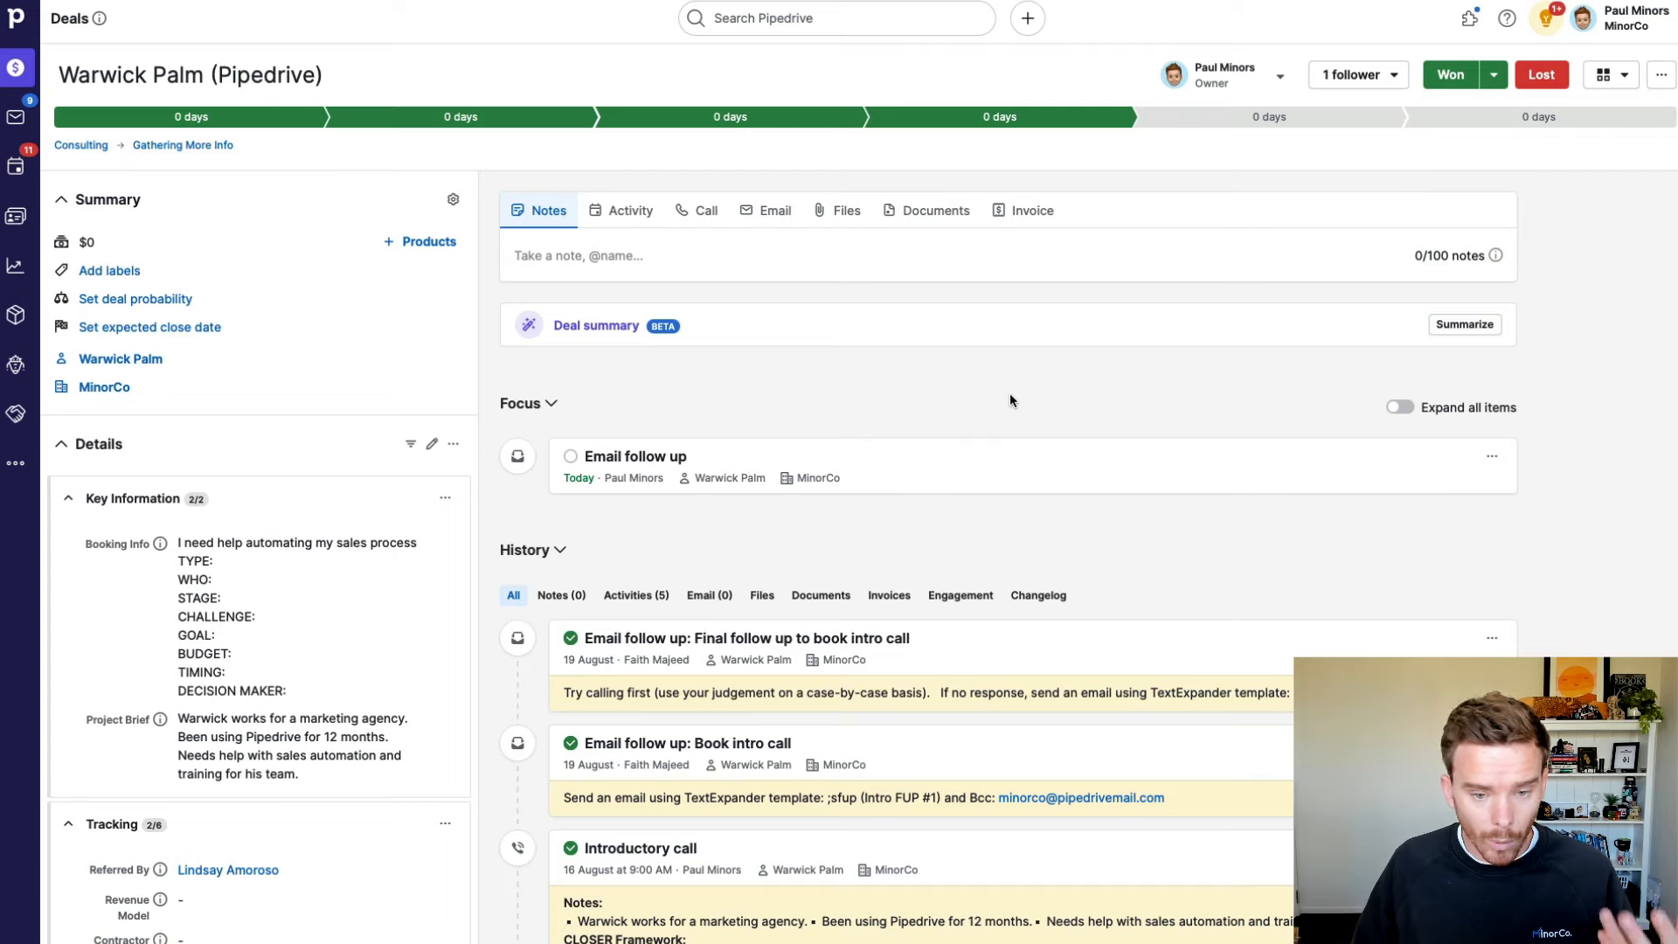
click(1267, 117)
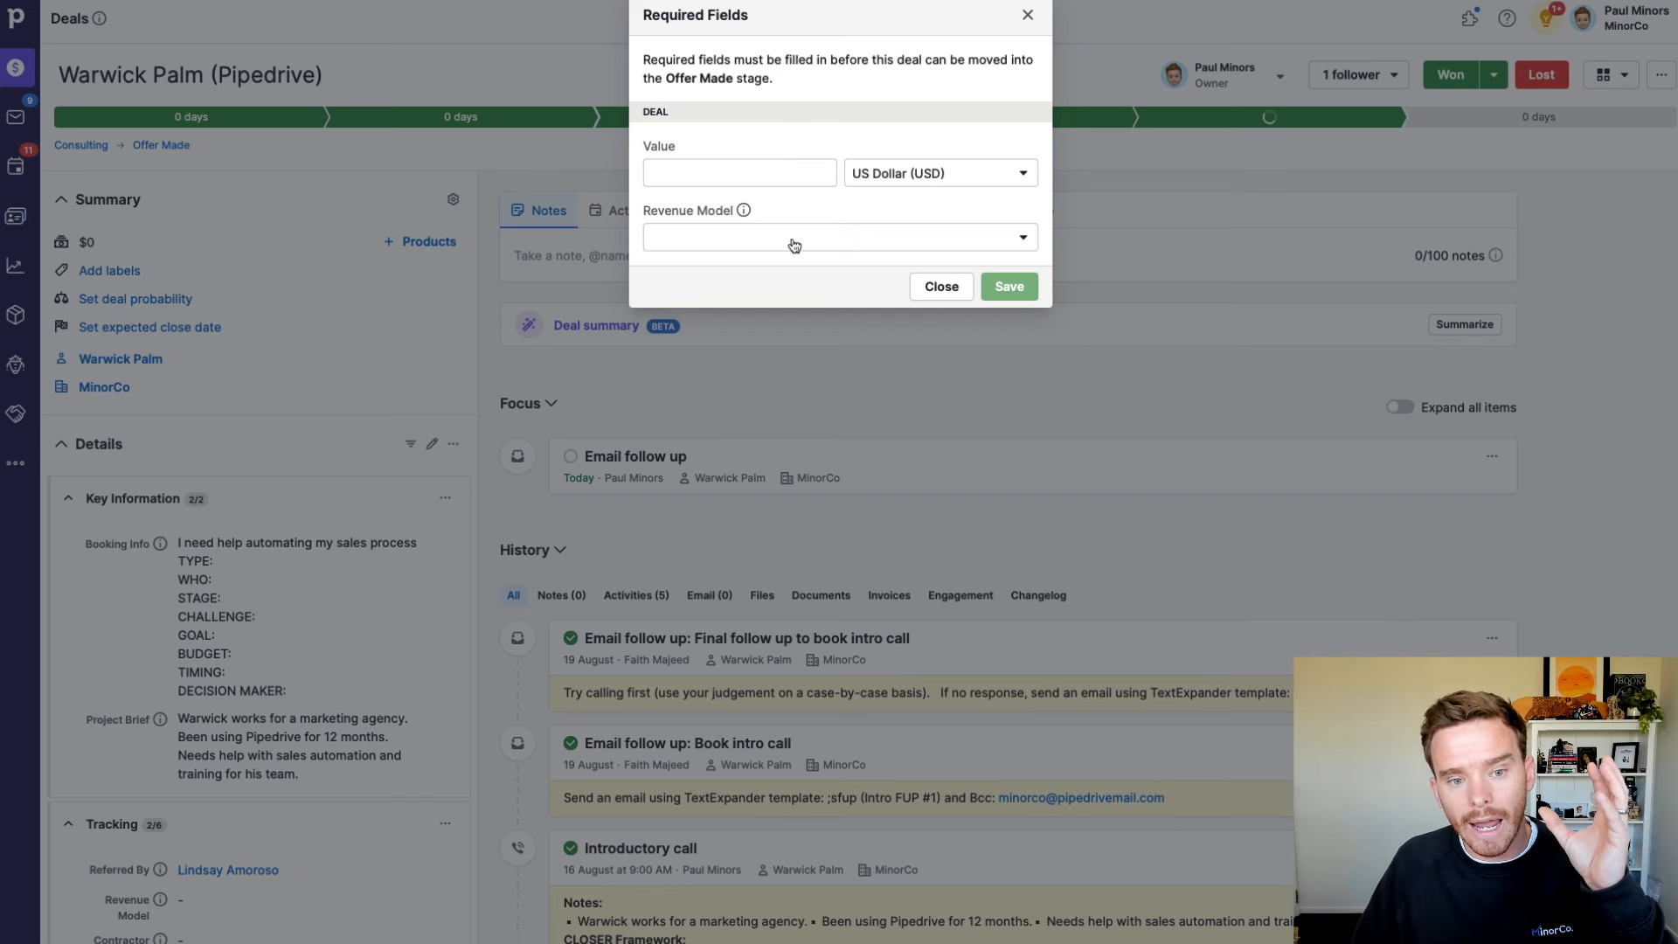
click(930, 292)
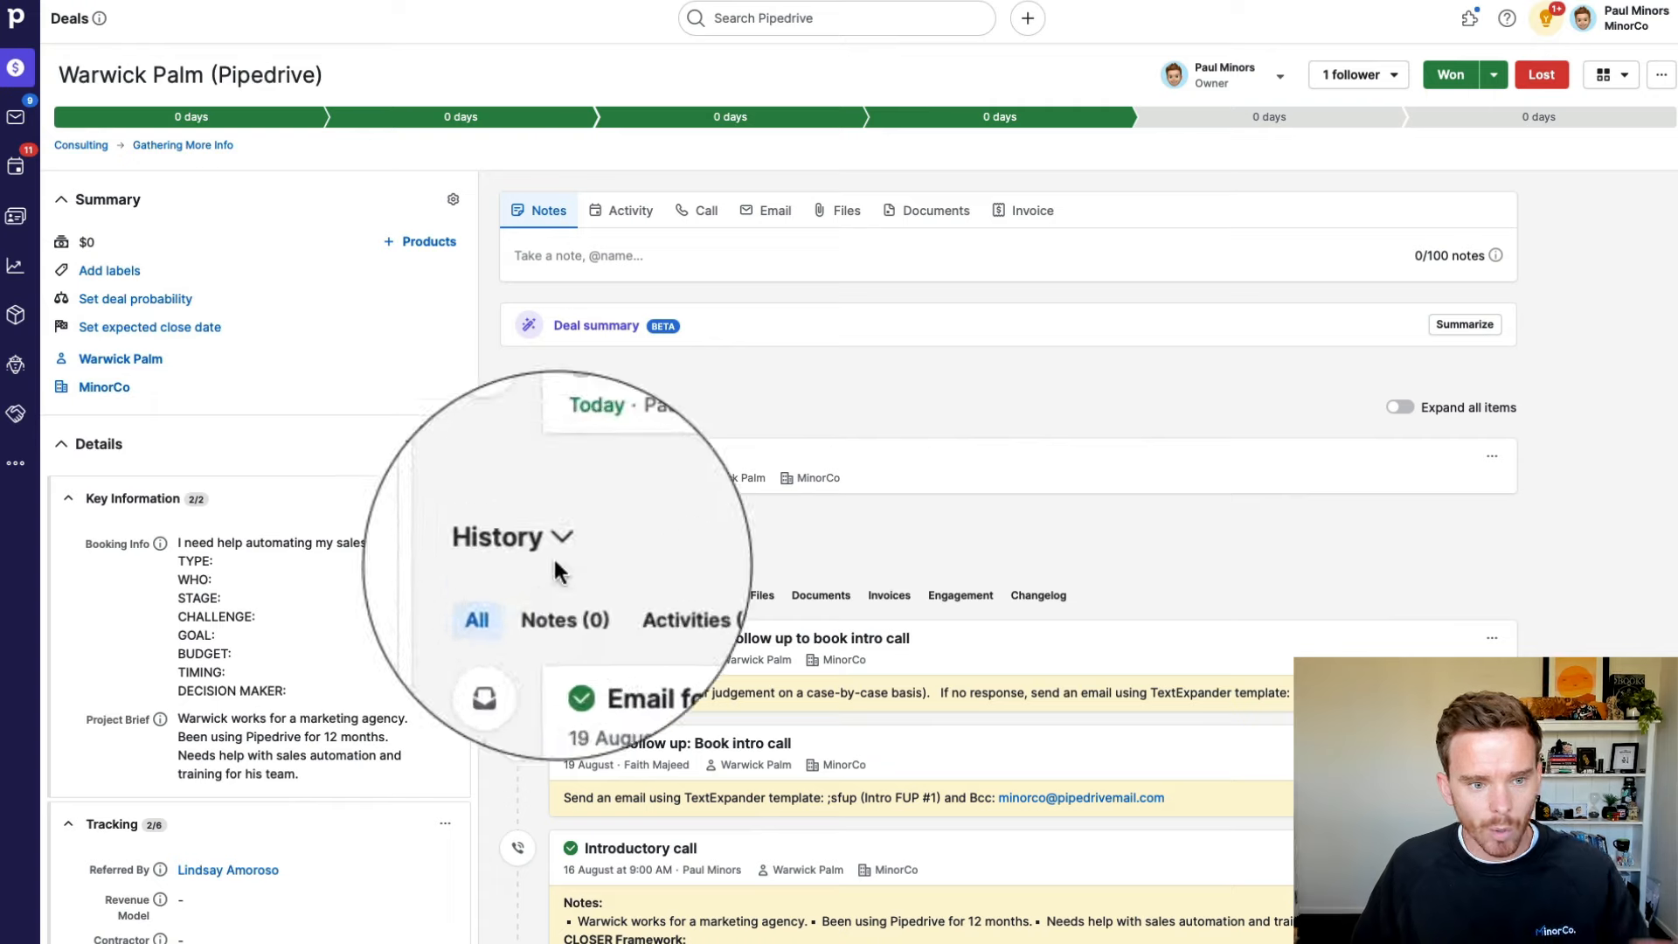
Step: Add Pipedrive Consulting in the Master Pipedrive - Unlimited variation, valuing the deal at $3,497
click(396, 254)
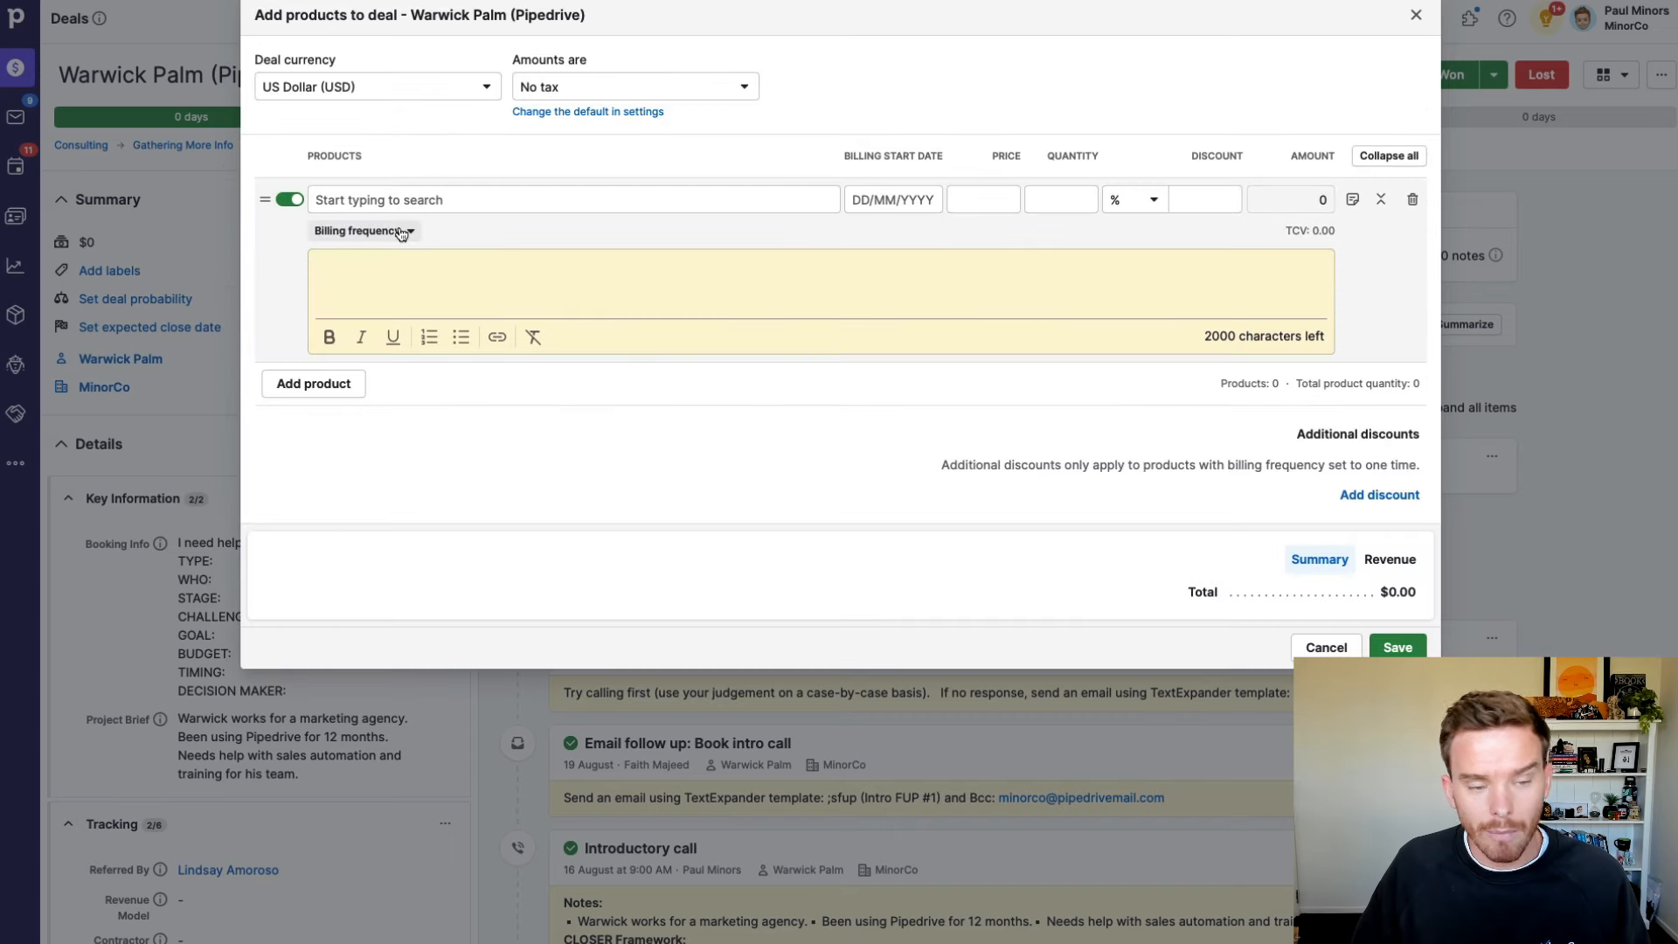
click(405, 200)
click(518, 247)
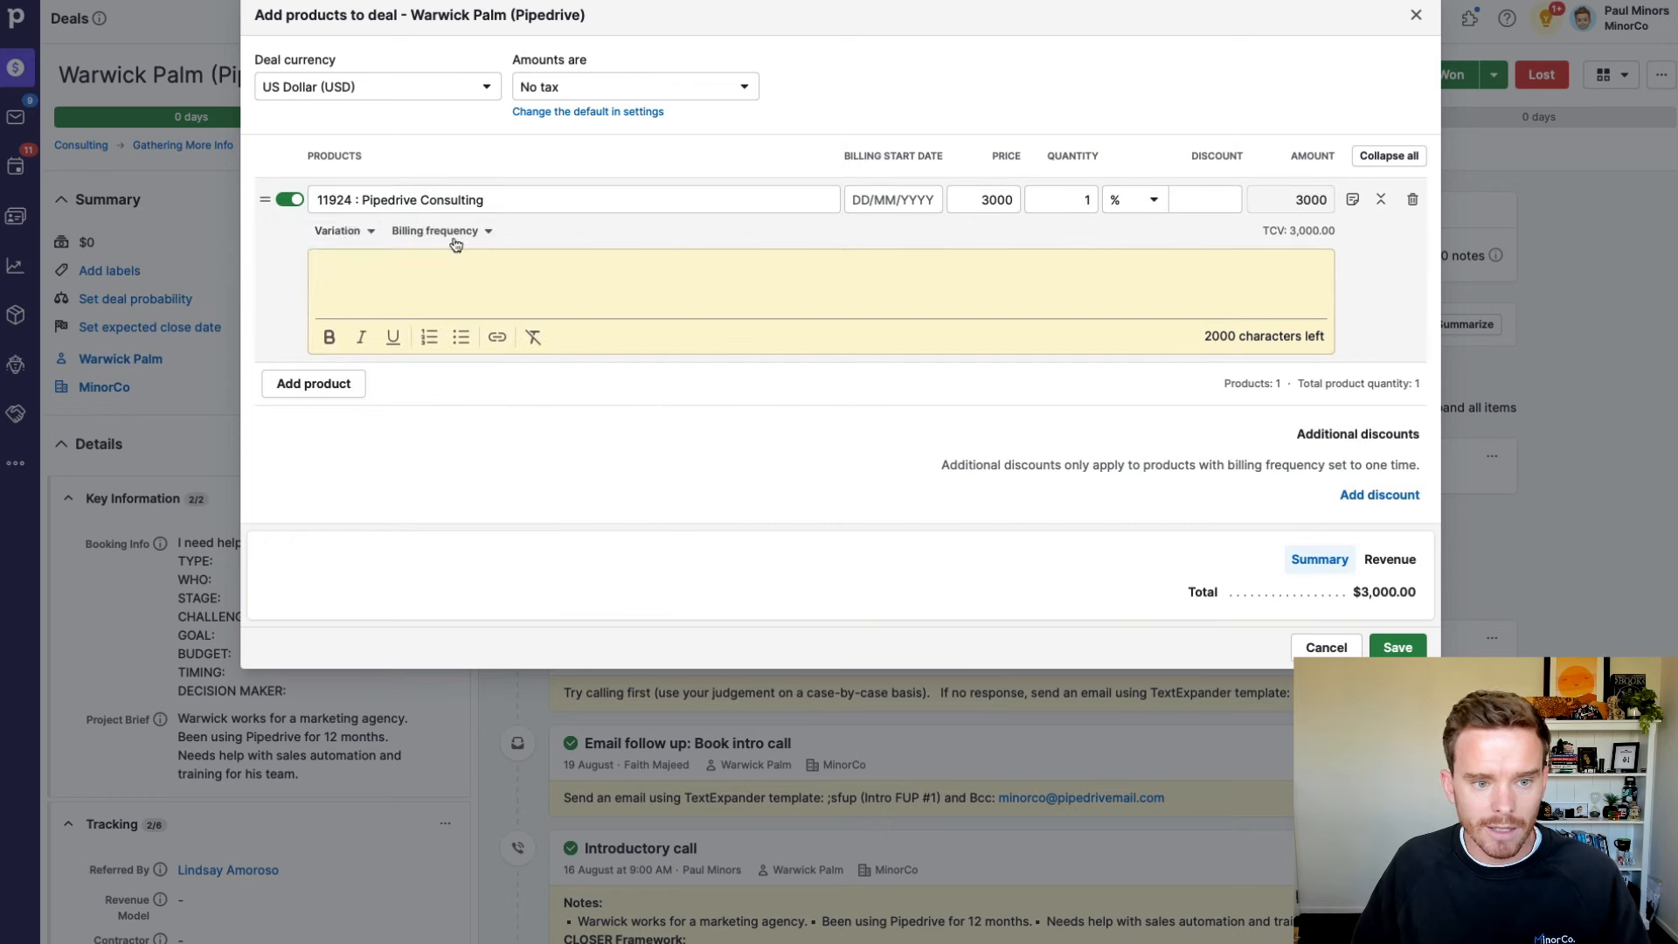
click(344, 230)
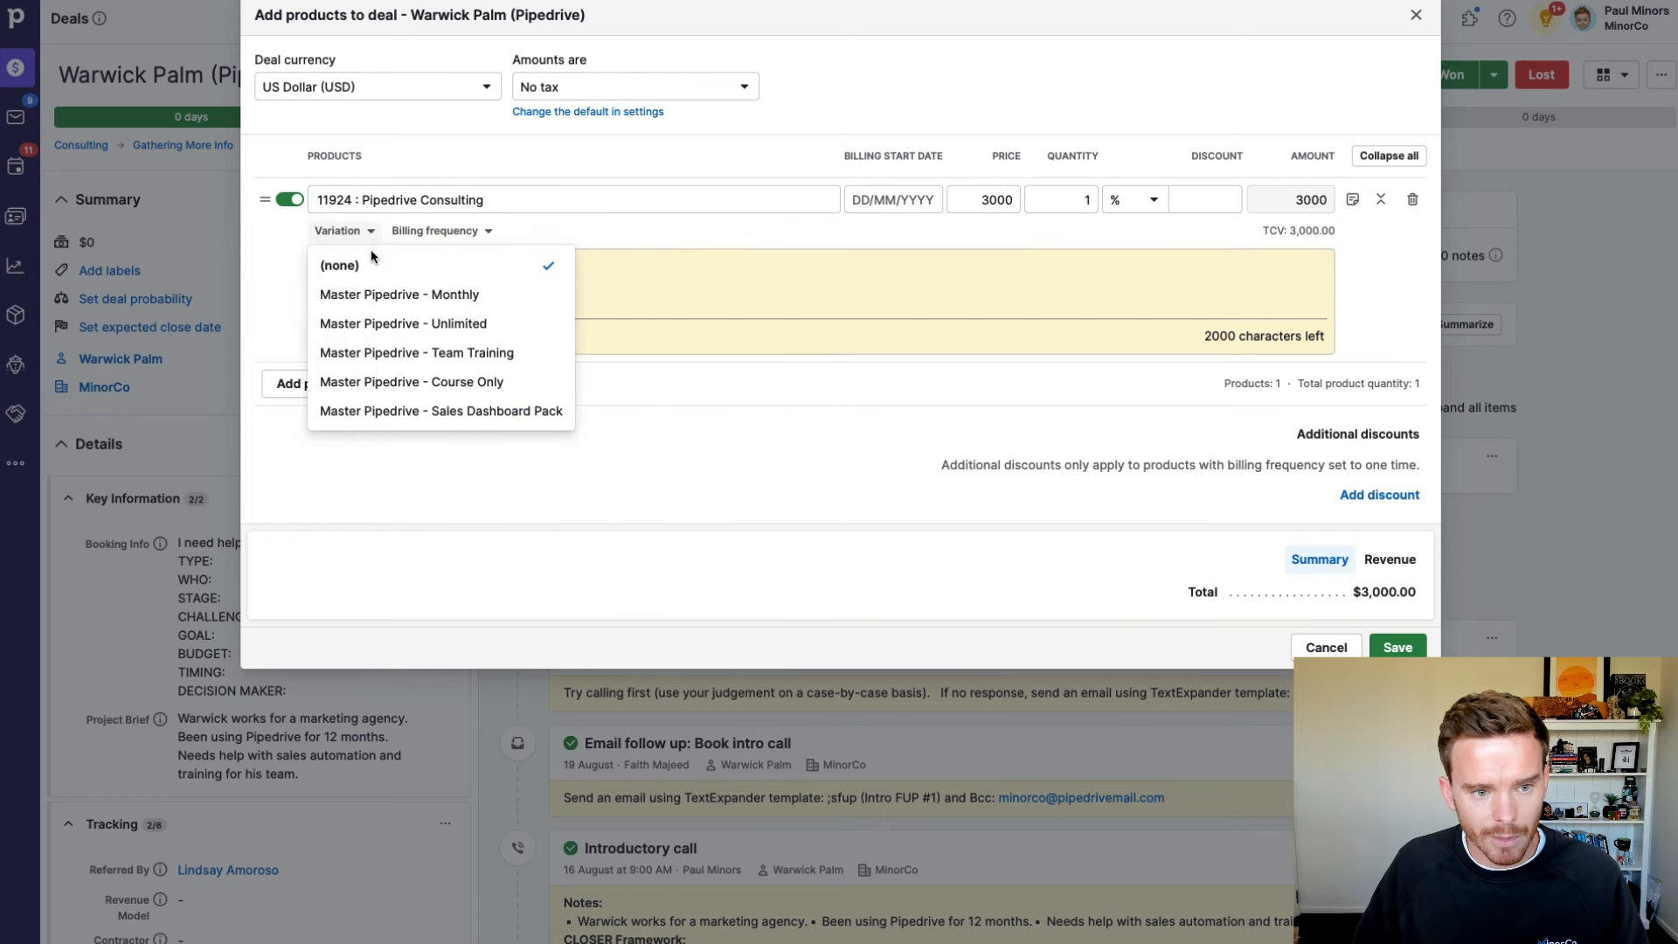
click(406, 323)
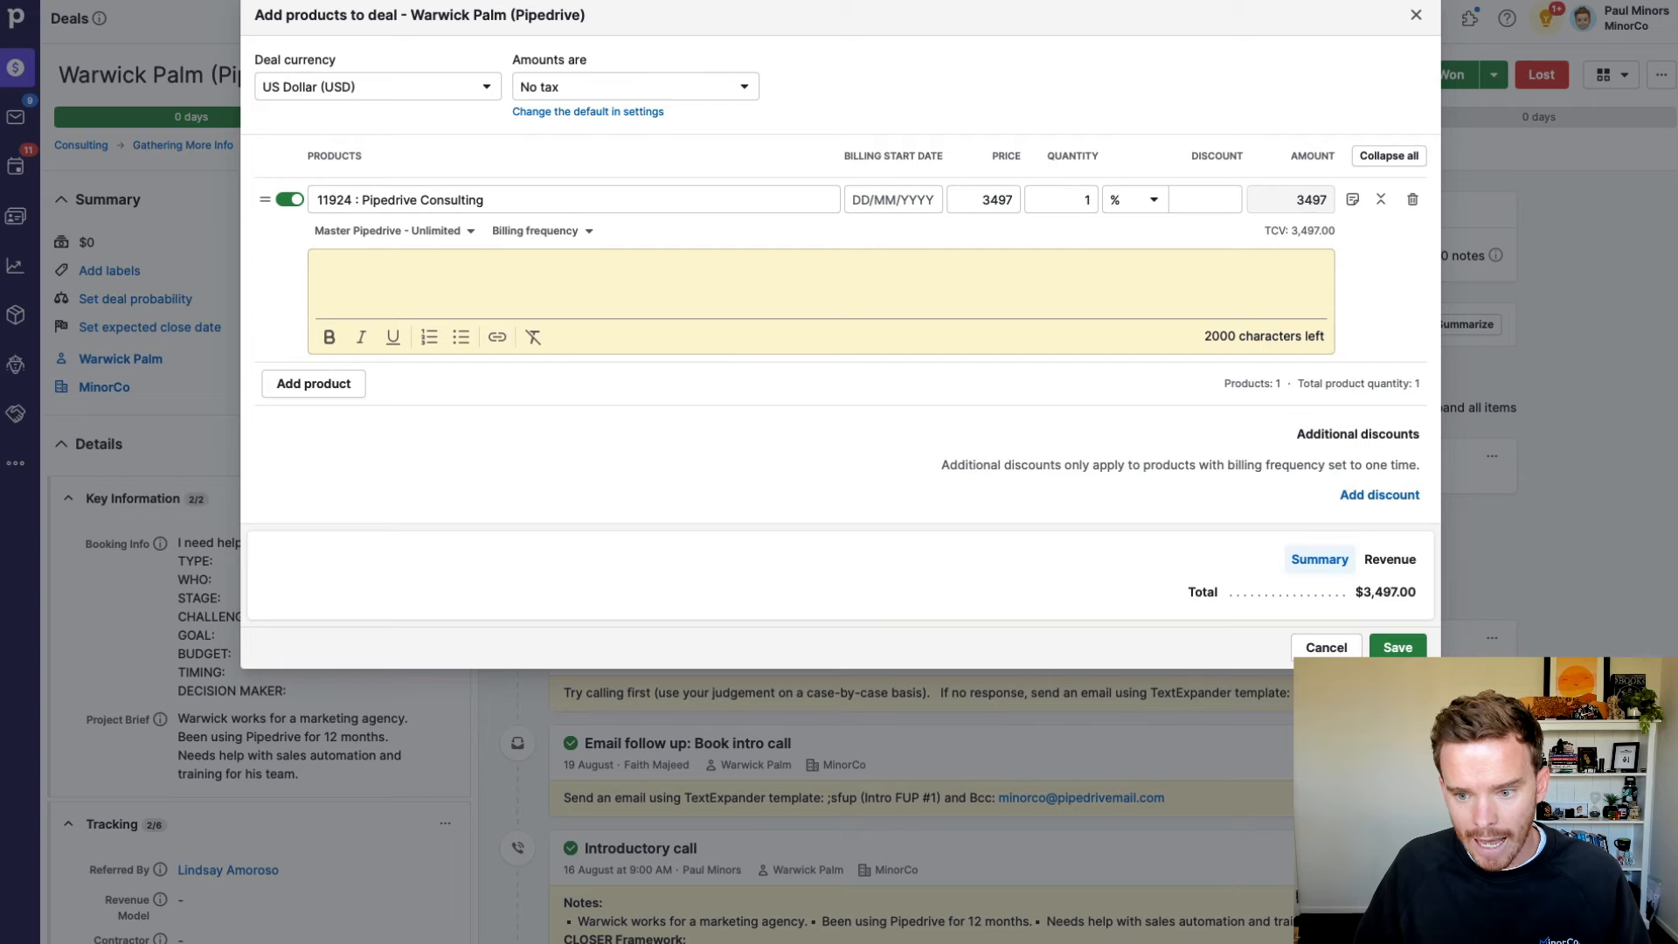
click(1397, 647)
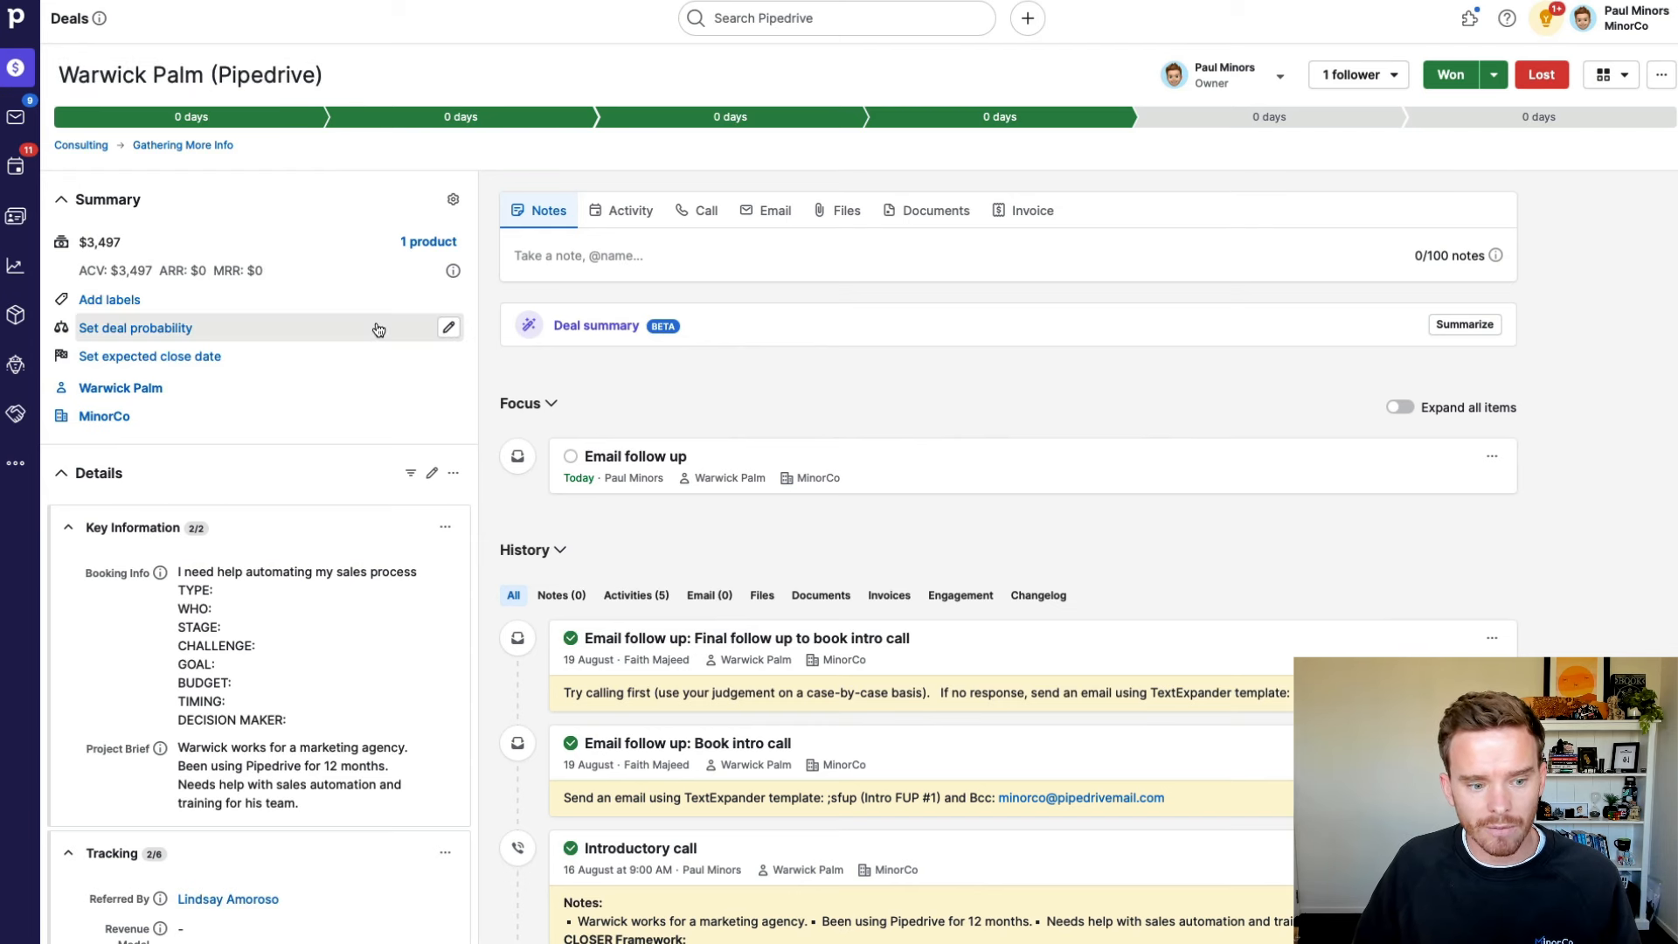
Step: Confirm the deal title ends with (Master Pipedrive - Unlimited) and Revenue Model reads Productised Service
scroll(376, 325, down, 3)
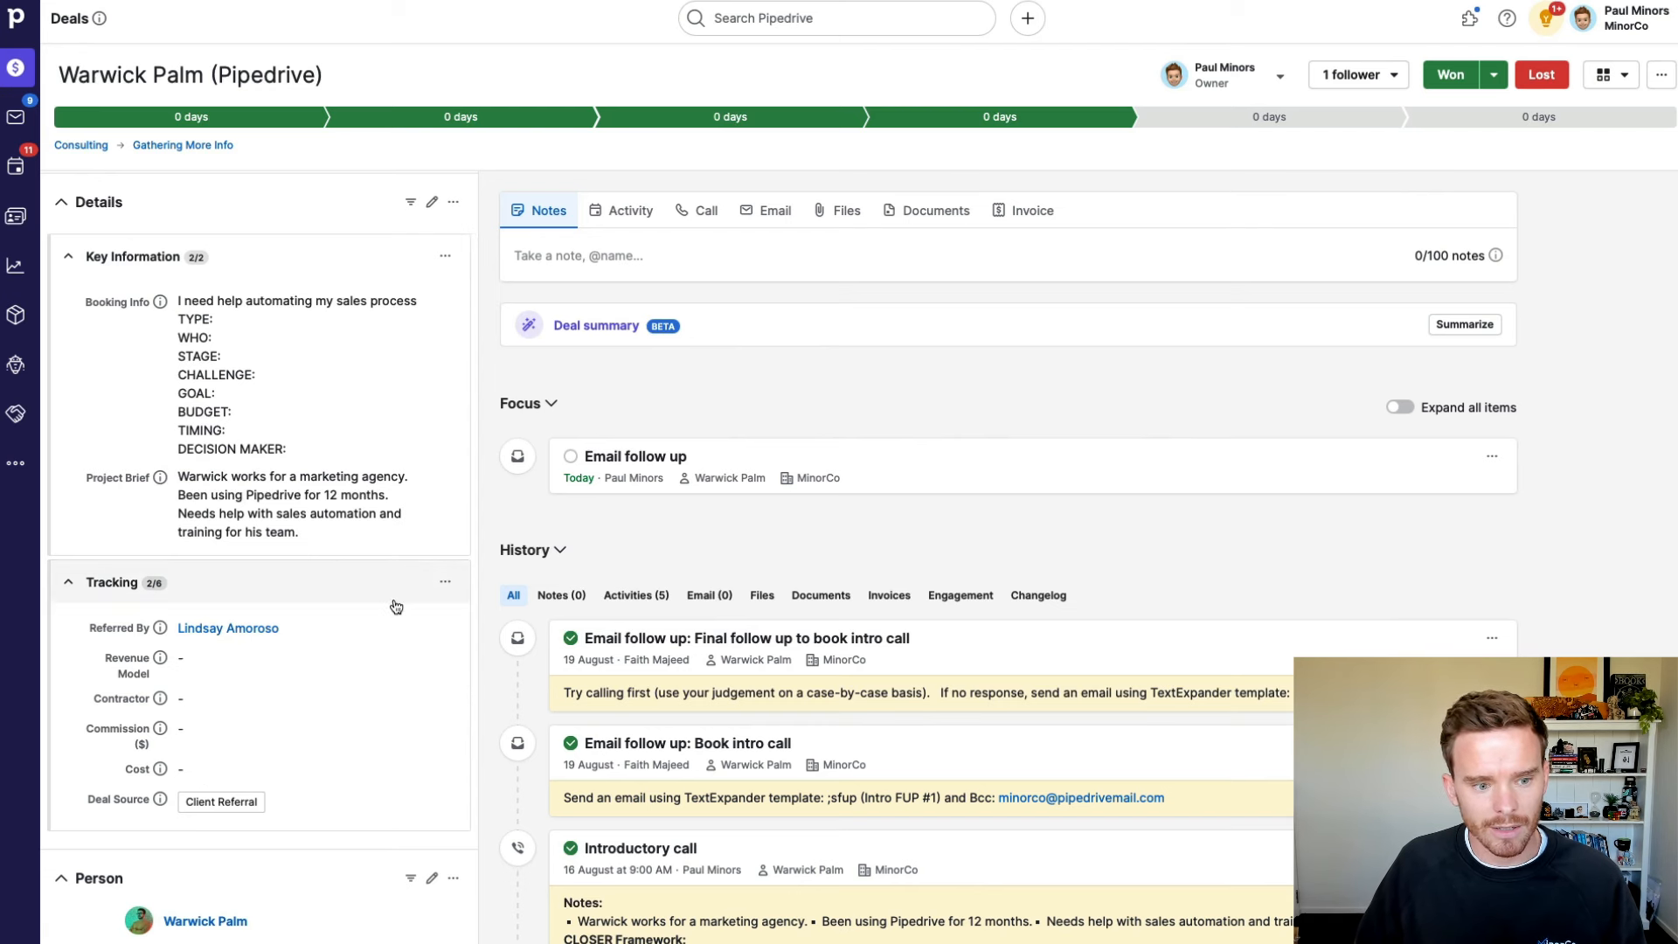
scroll(396, 606, down, 1)
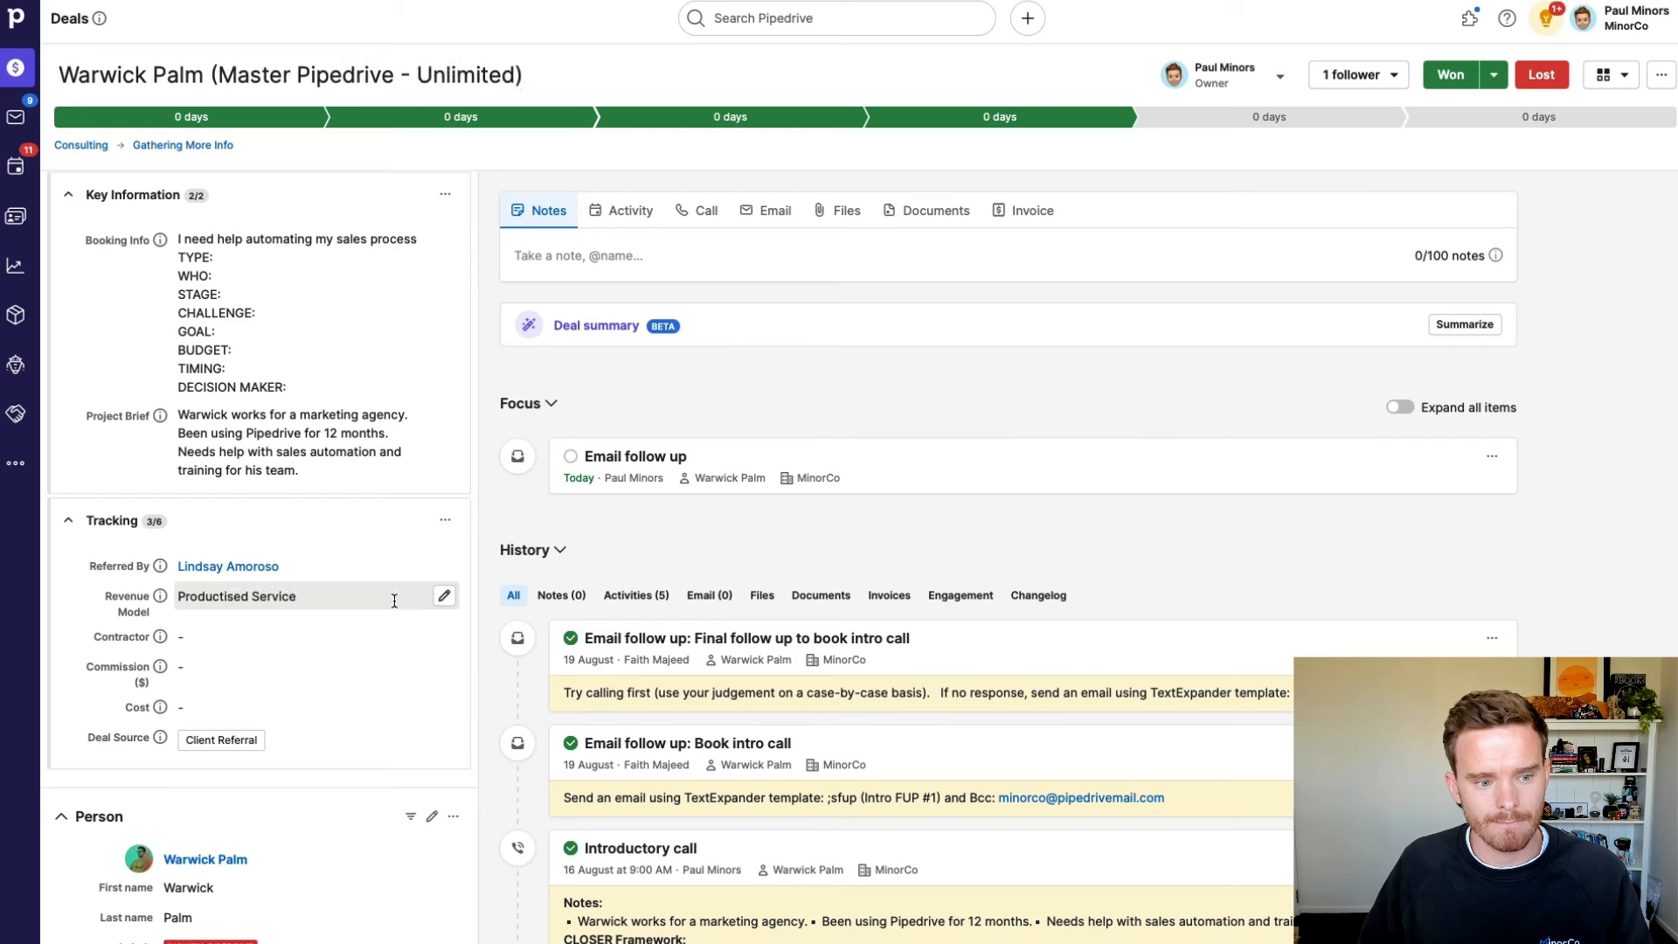
scroll(394, 601, up, 3)
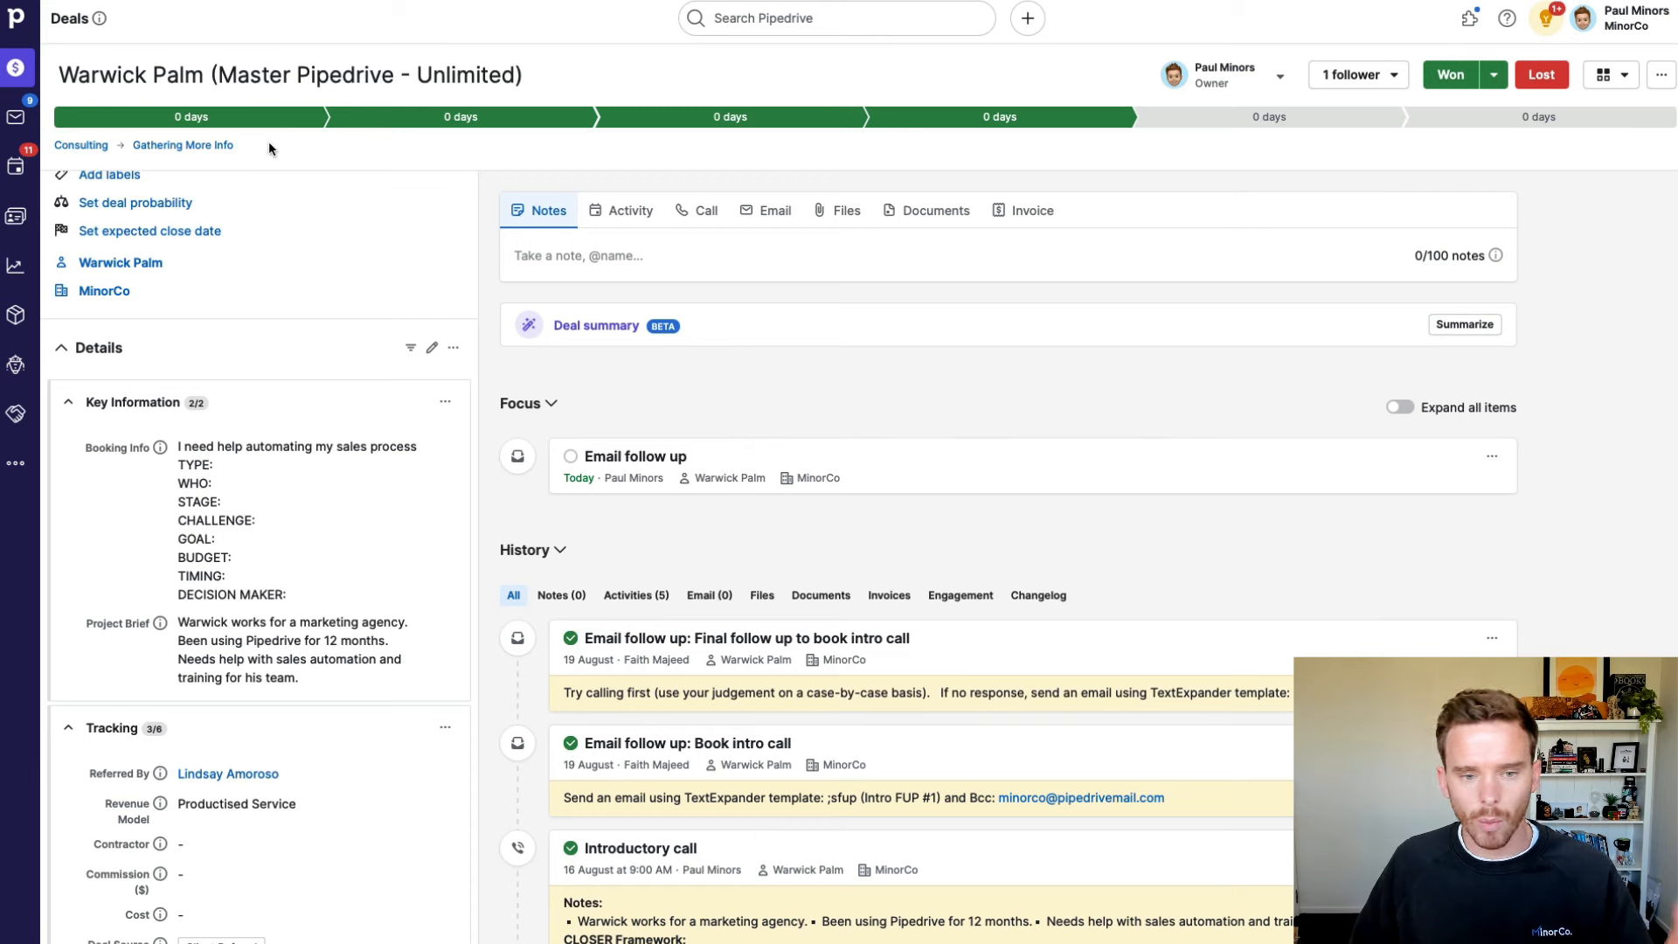
click(121, 66)
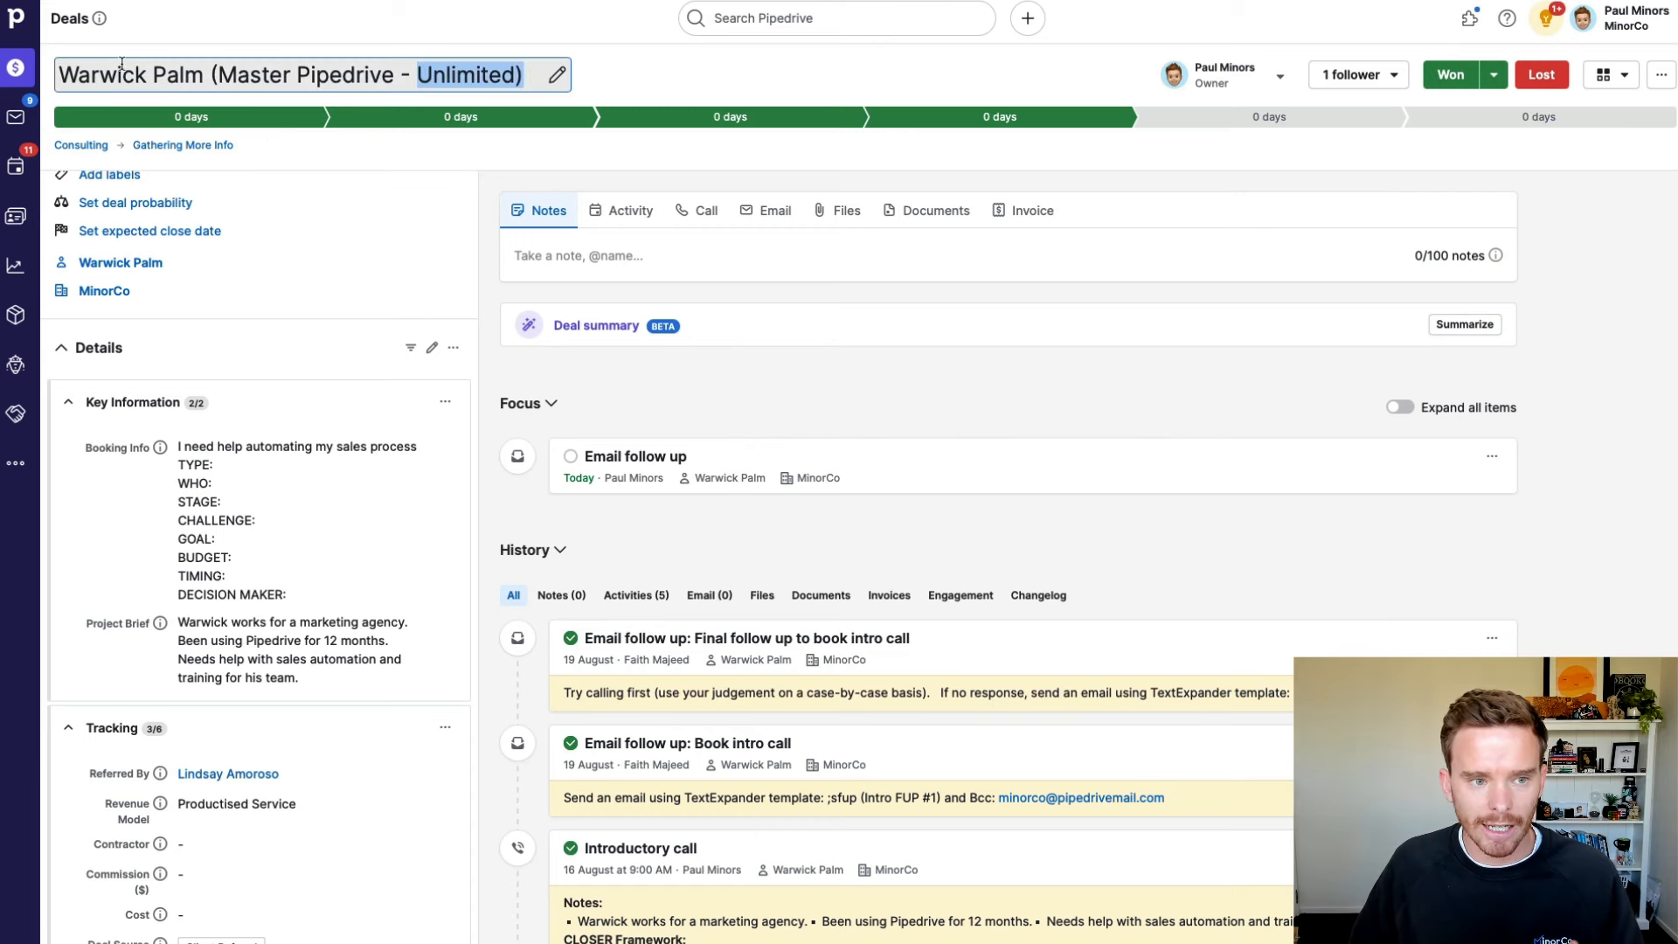
key(ctrl+a)
click(622, 87)
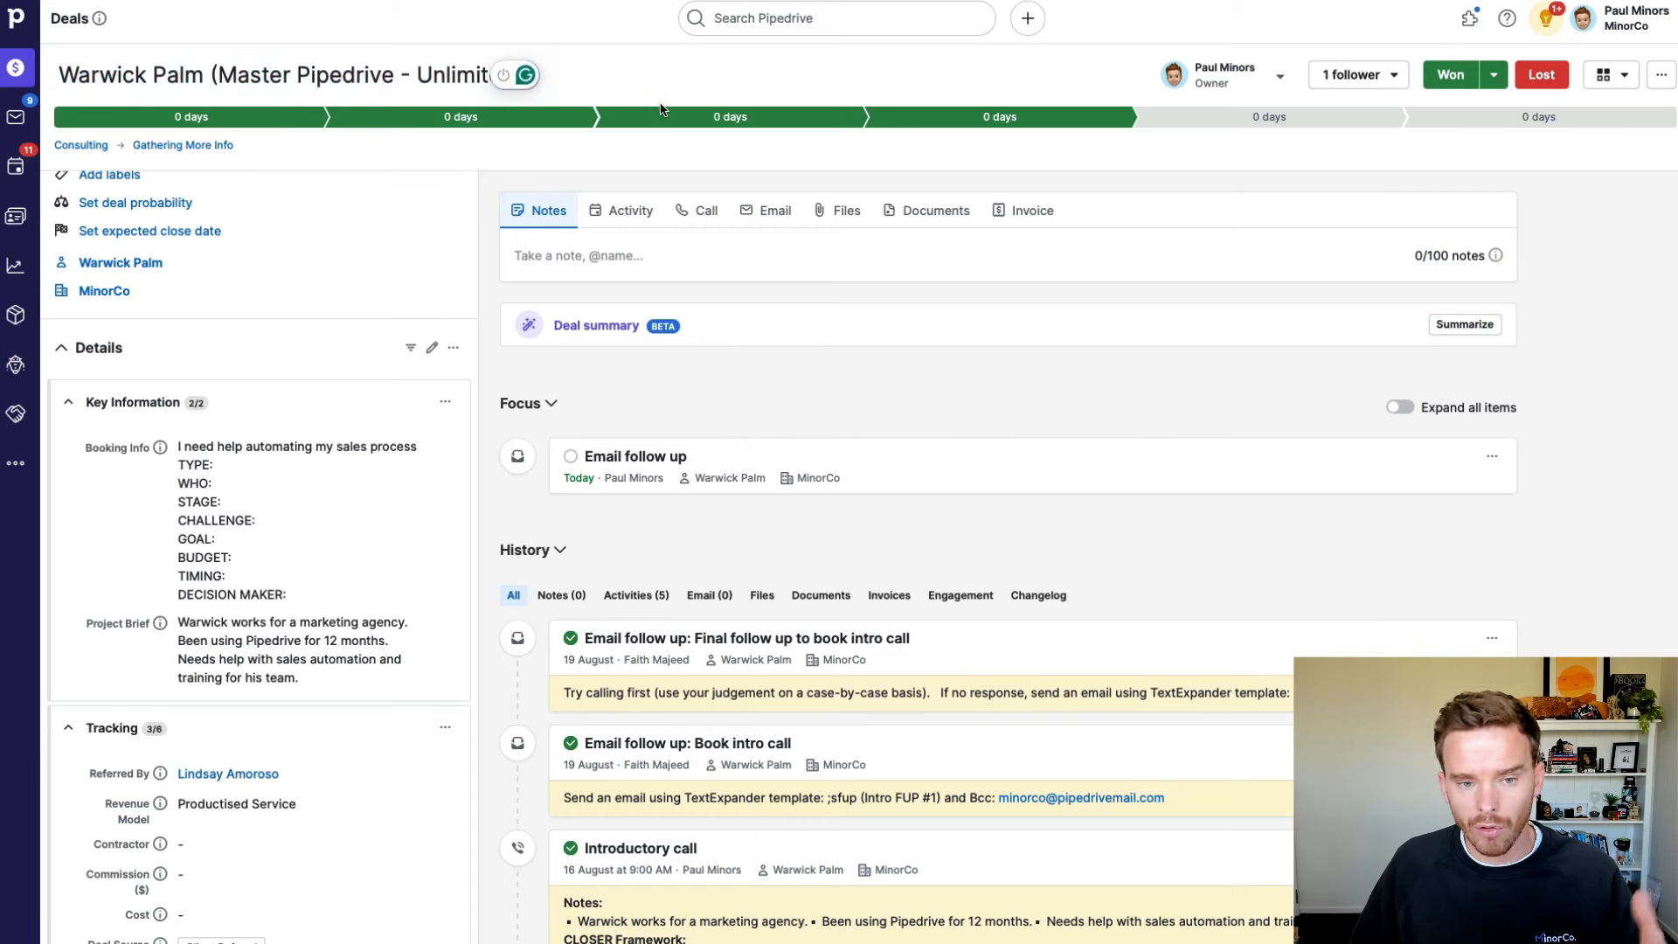
scroll(262, 490, down, 3)
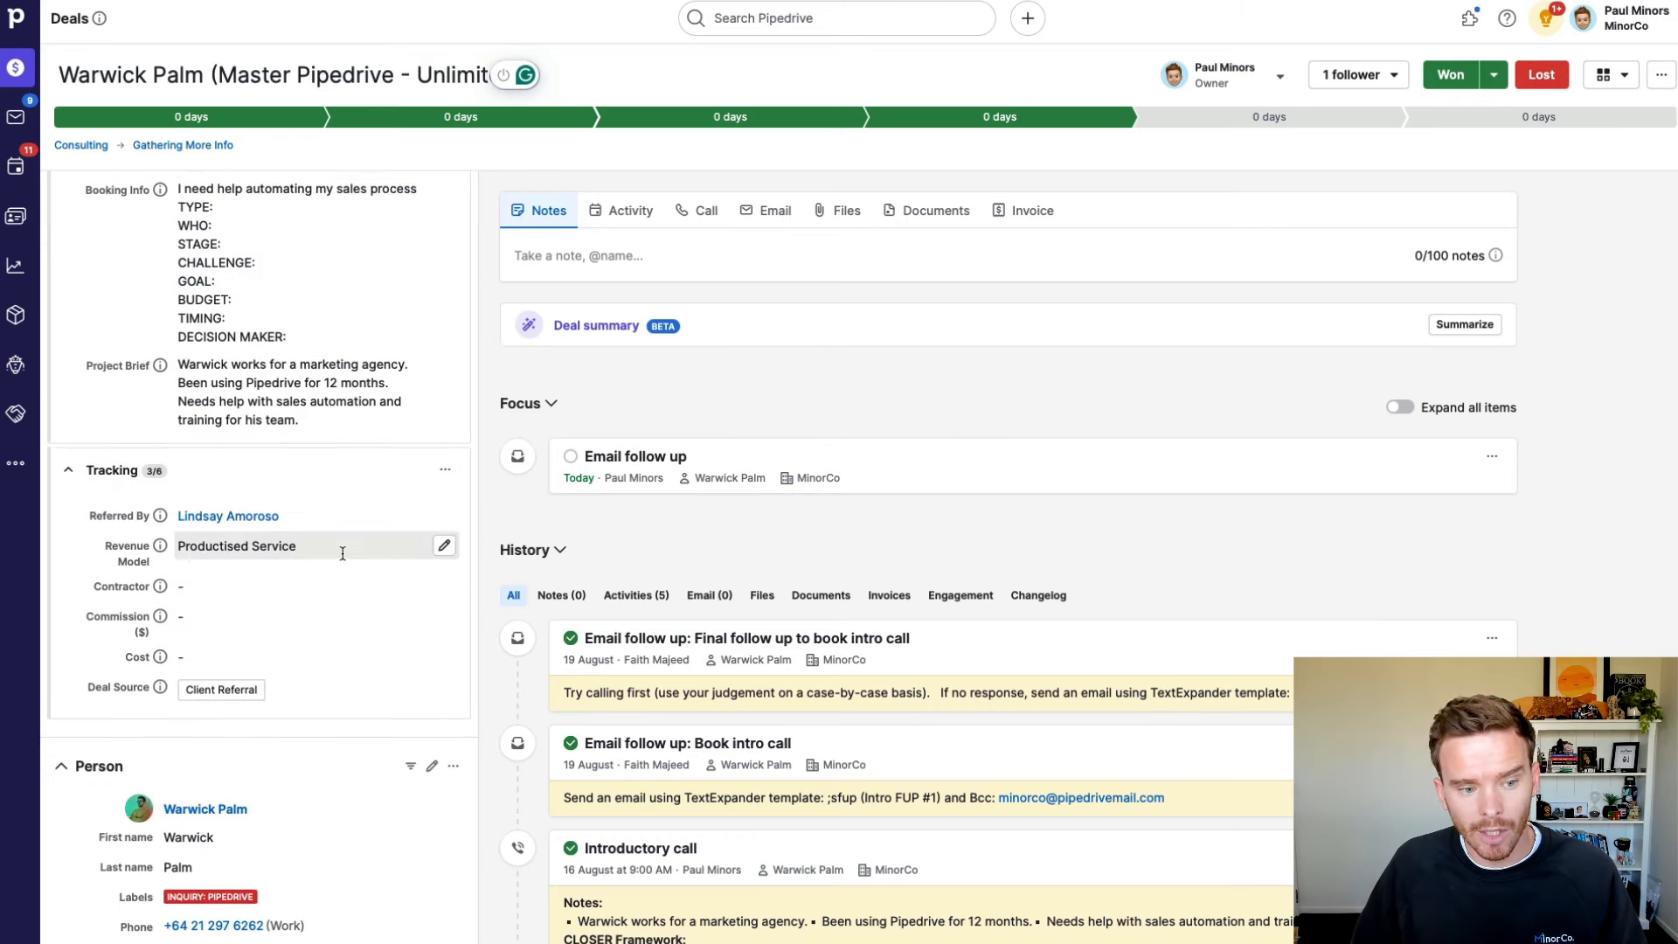
scroll(343, 552, up, 5)
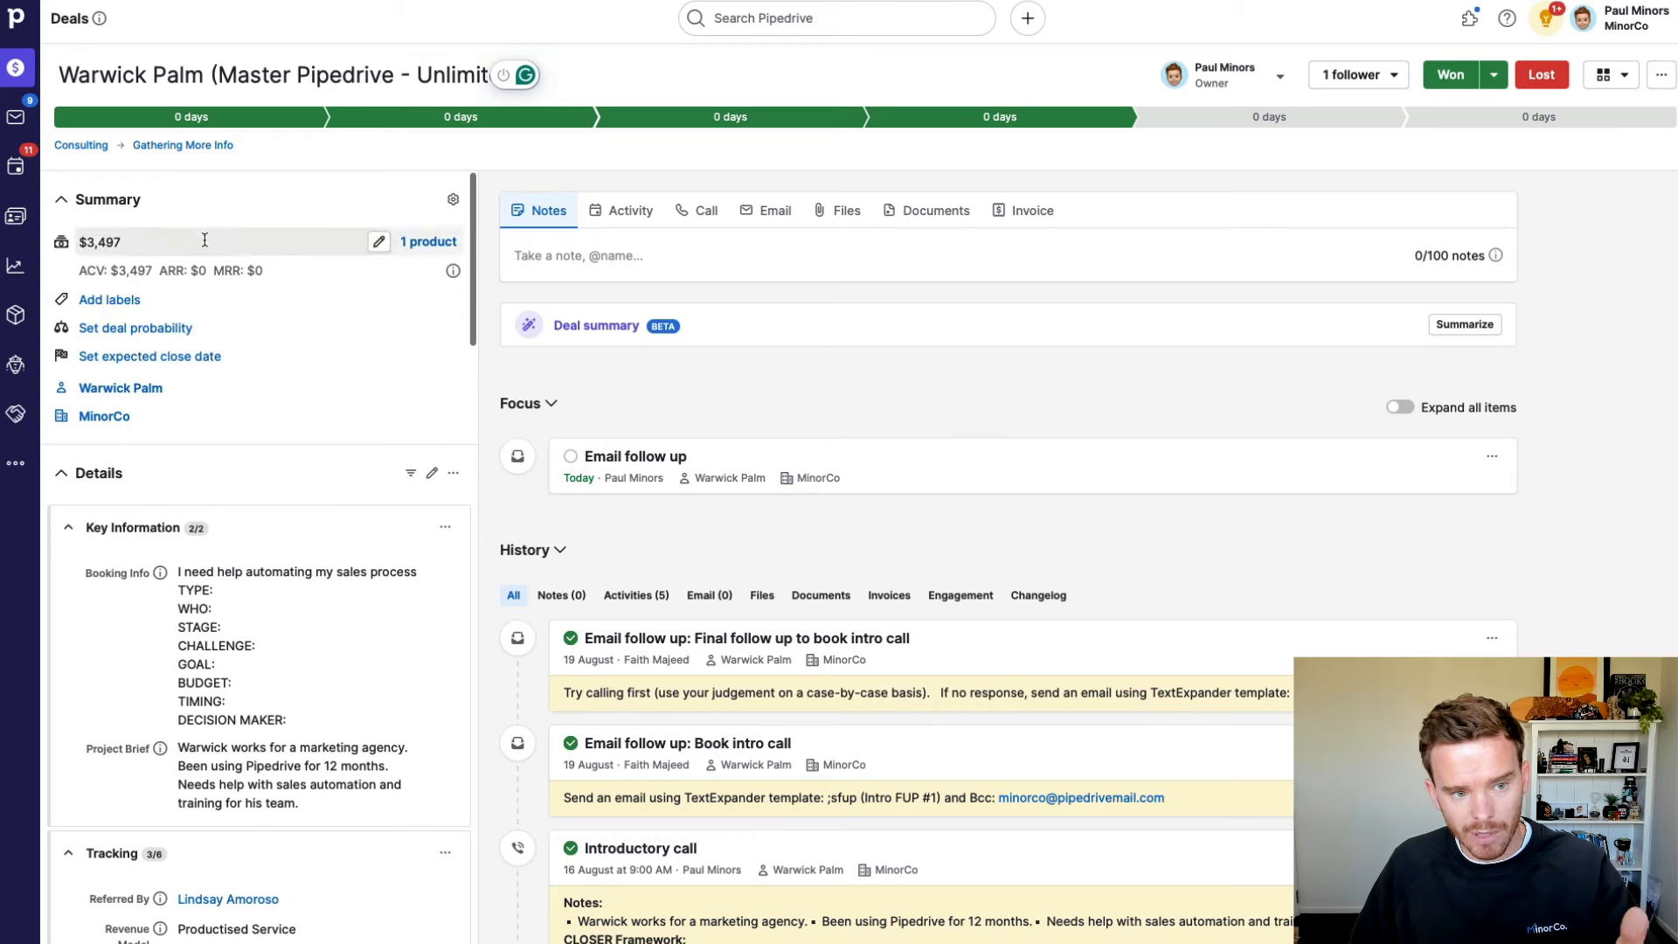
scroll(360, 495, down, 4)
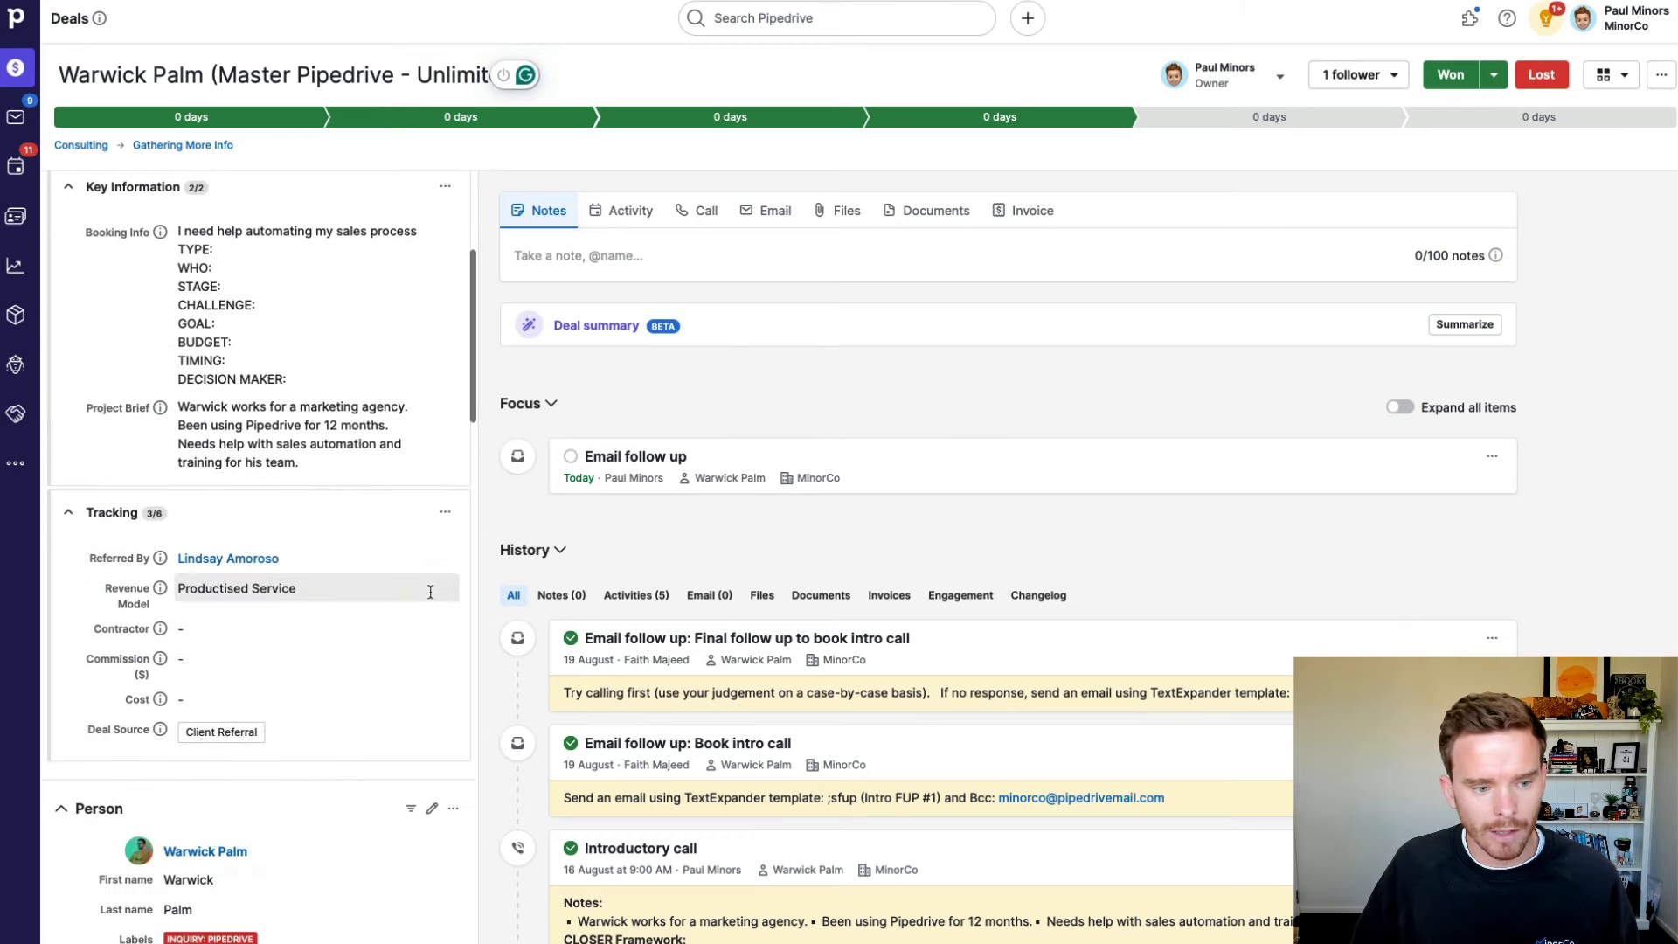
scroll(426, 594, down, 2)
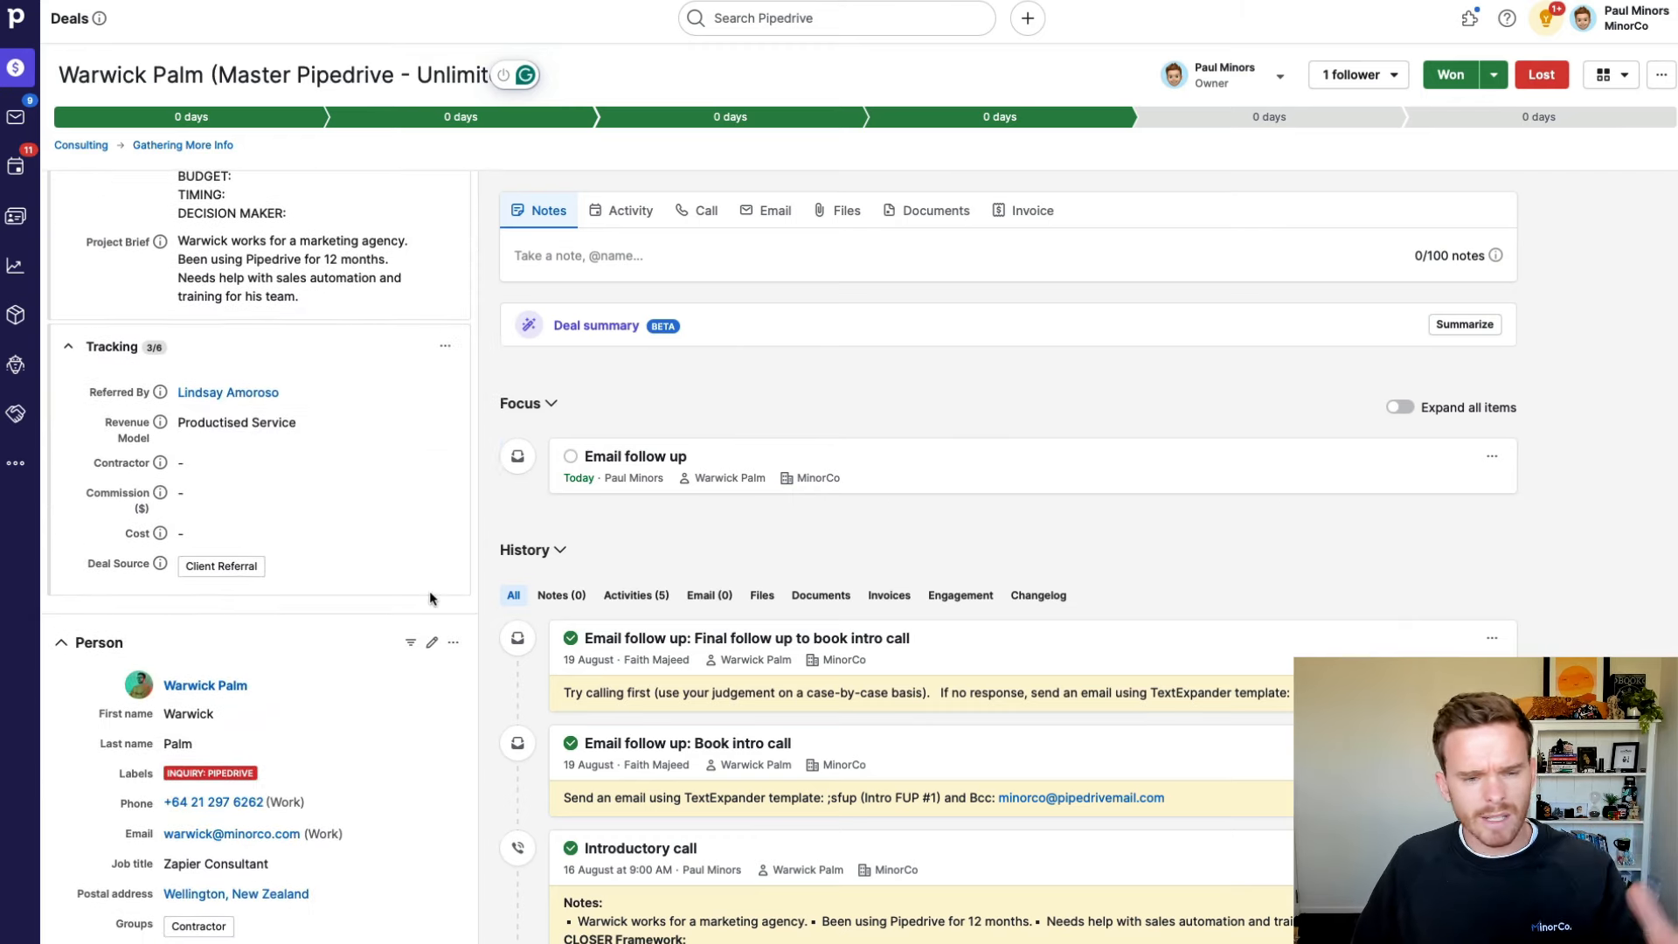
click(444, 423)
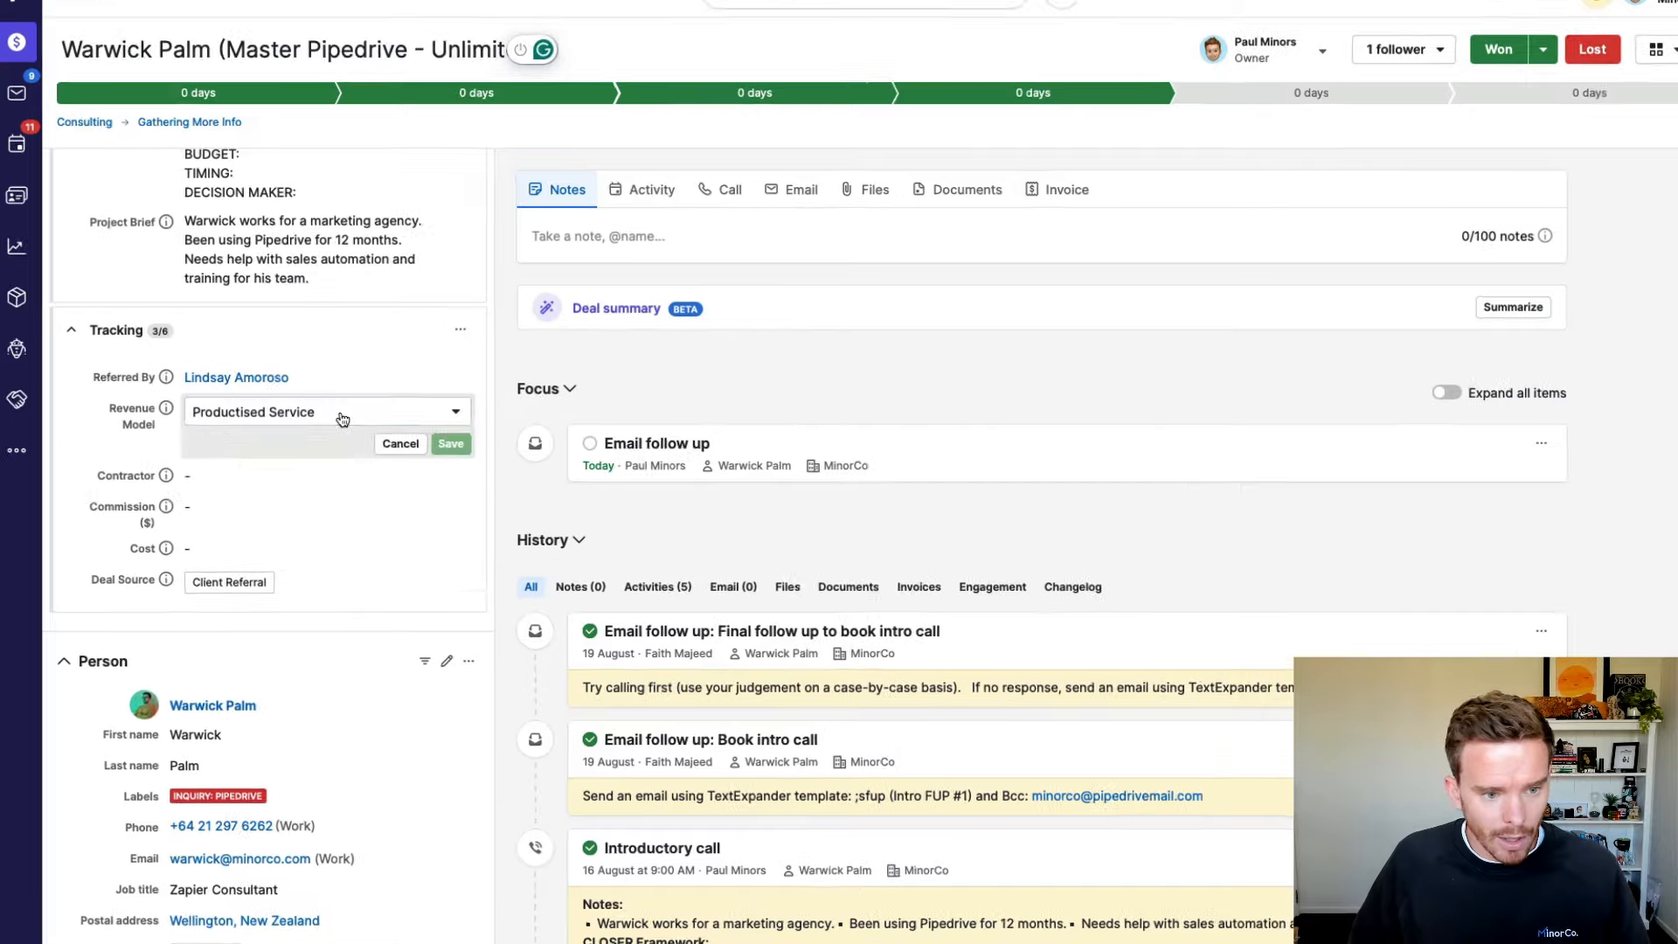
click(330, 428)
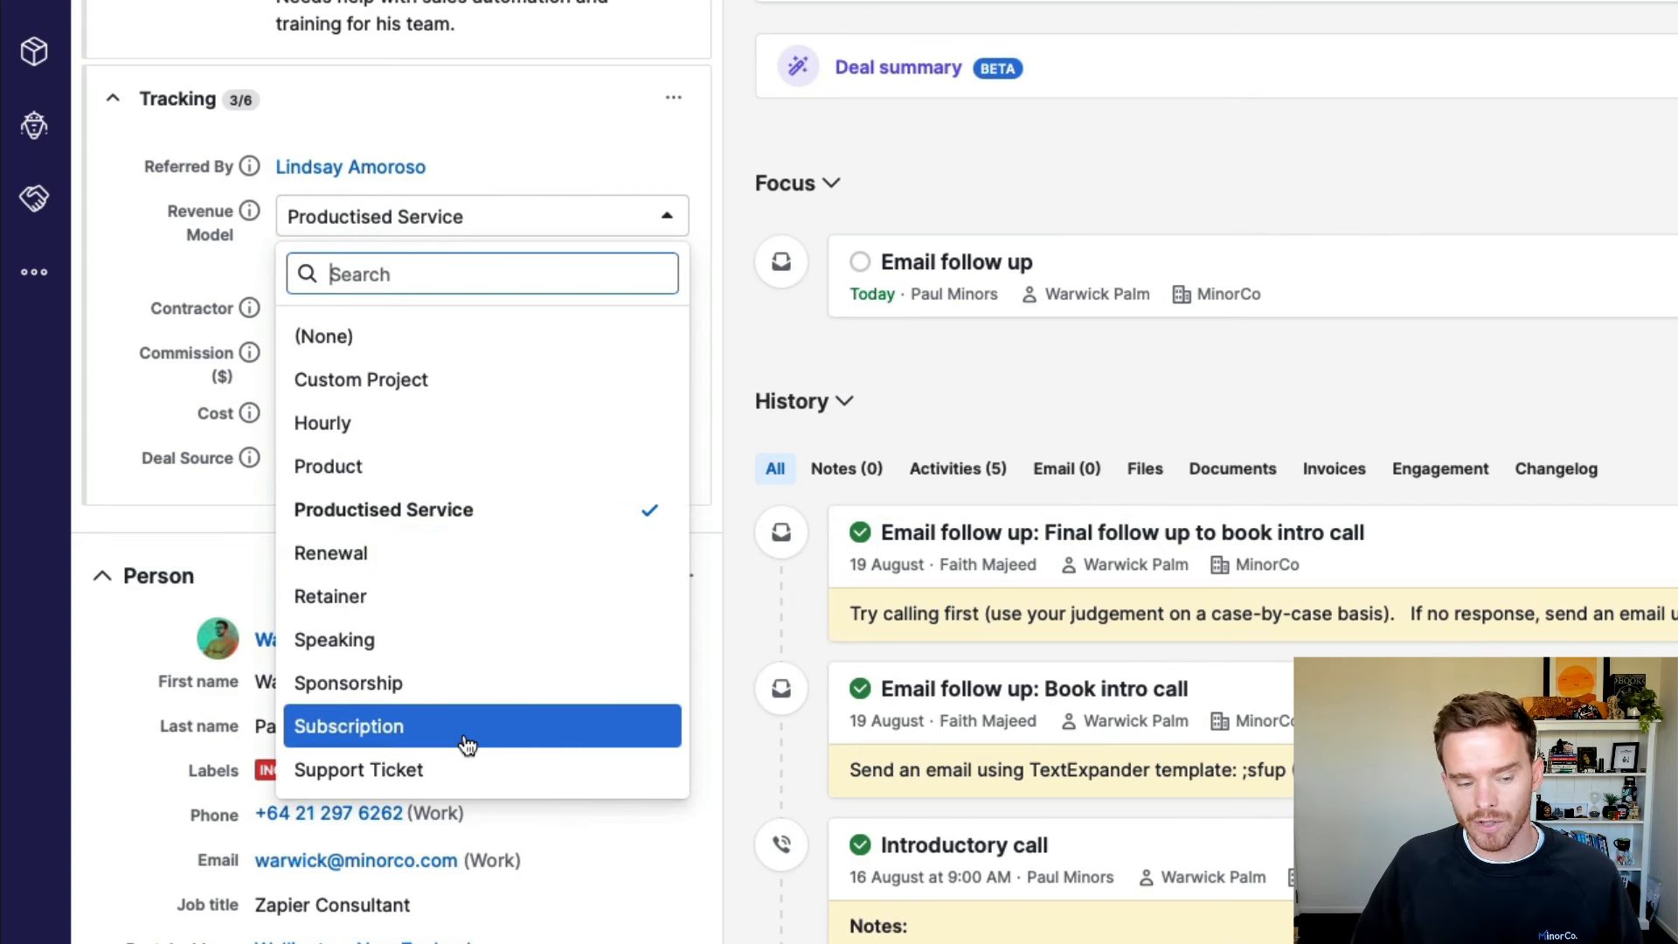
click(745, 382)
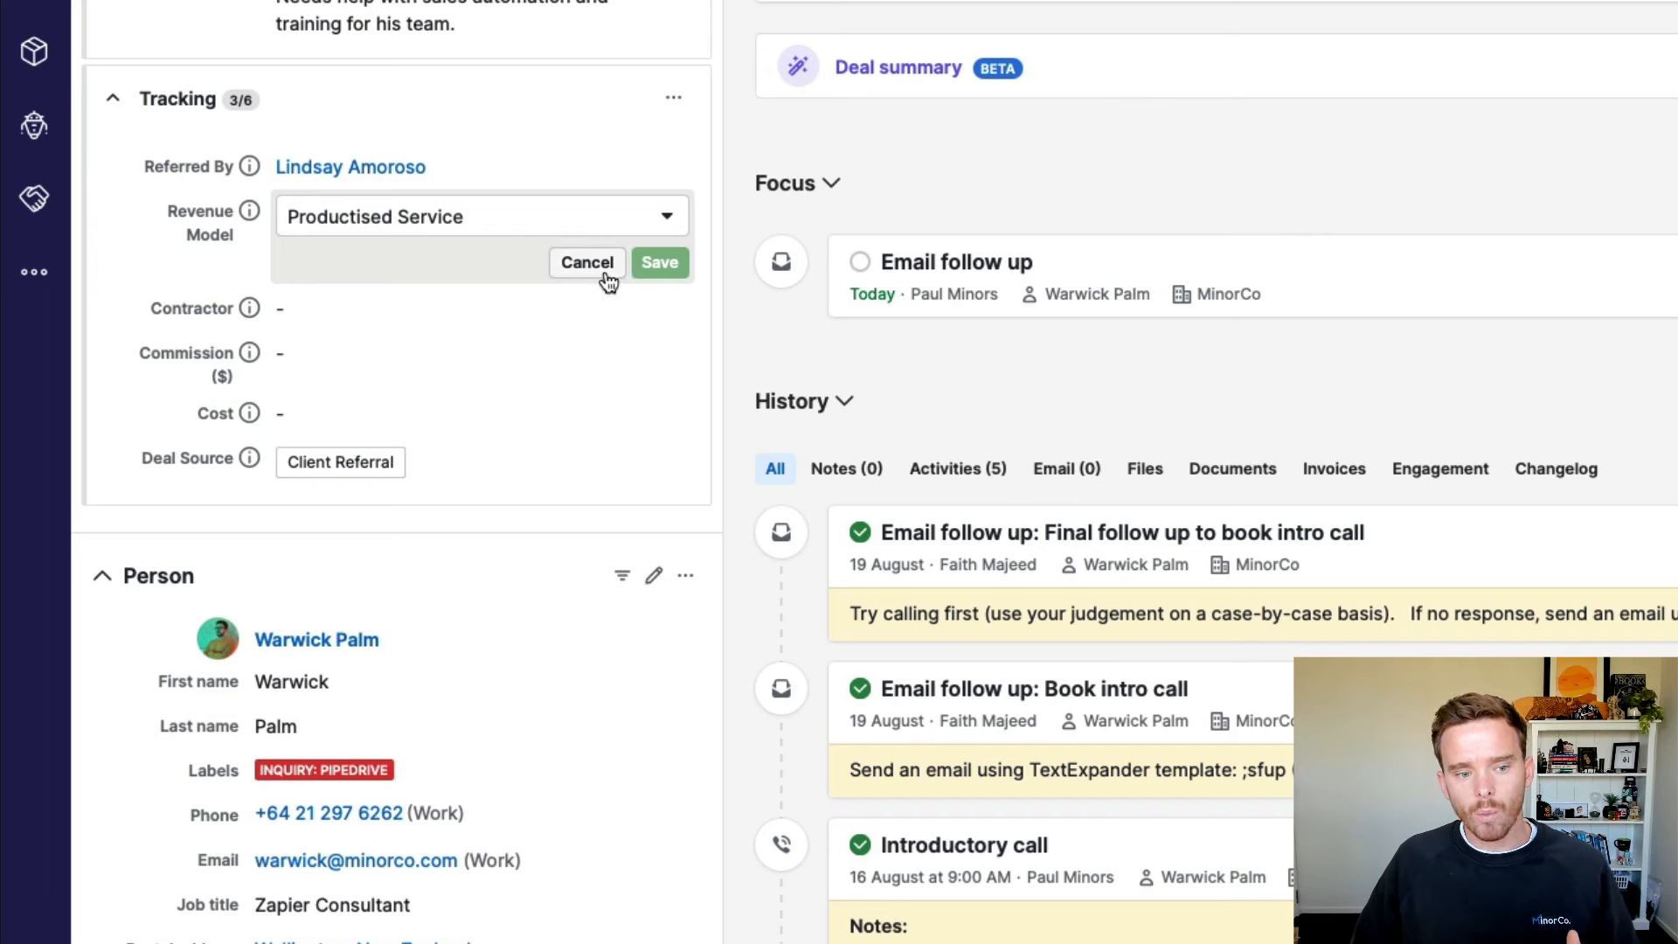
click(607, 275)
scroll(622, 272, up, 2)
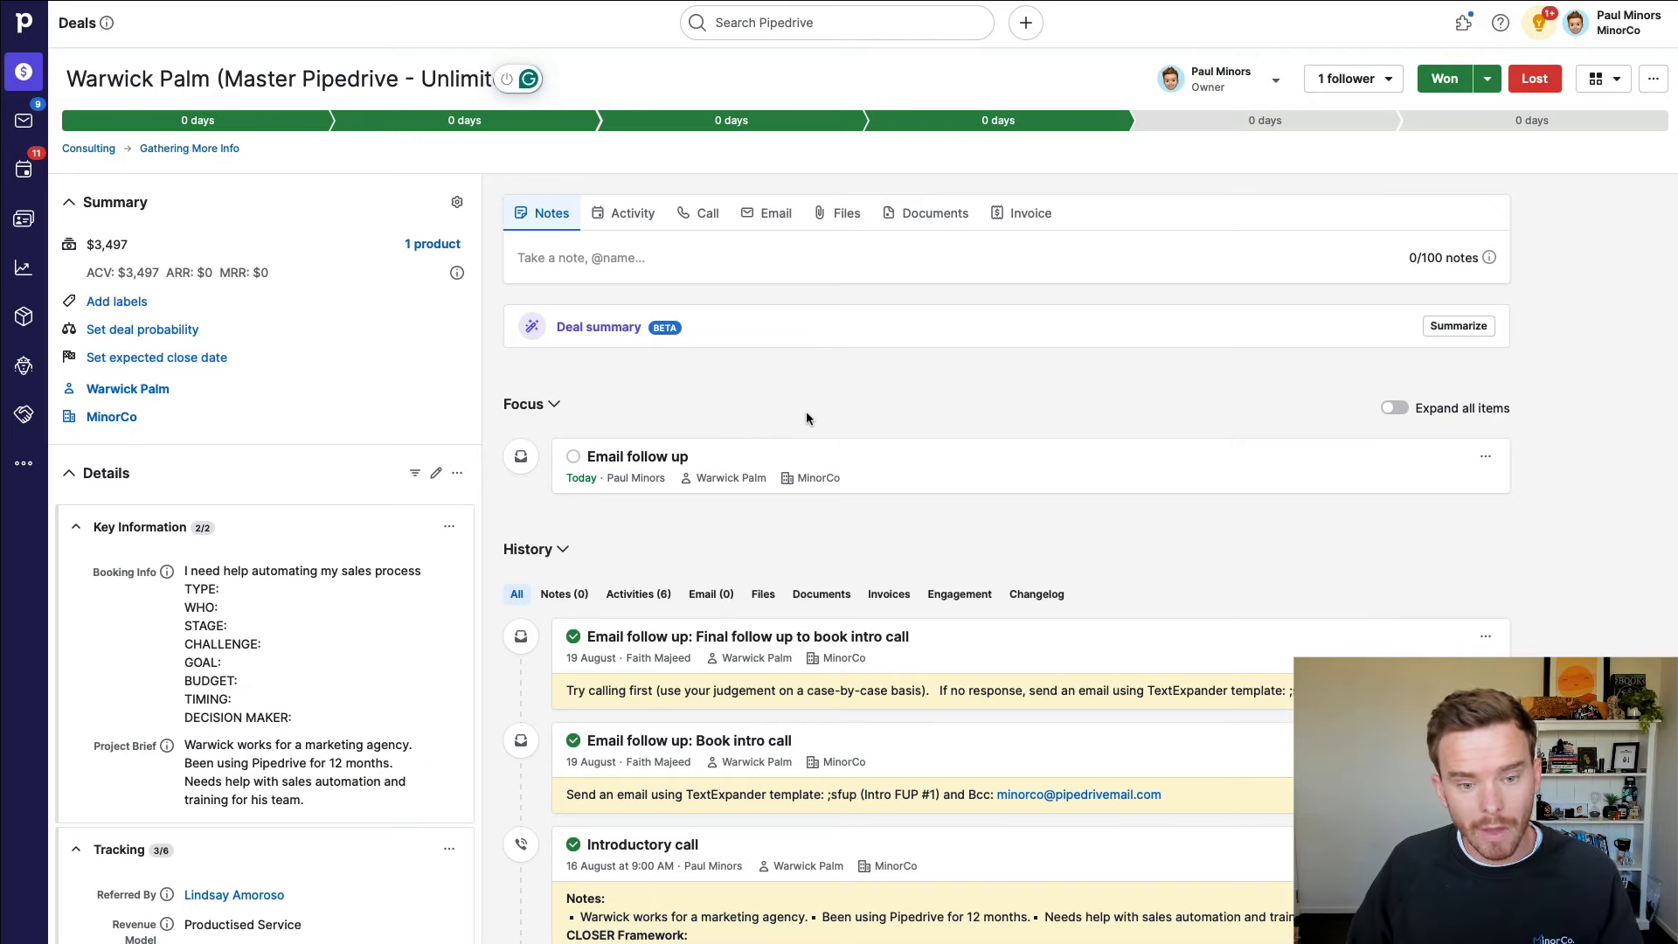
Step: Apply the HOT - LIKELY TO CONVERT and VERBALLY COMMITTED labels from the deal's Summary
click(165, 302)
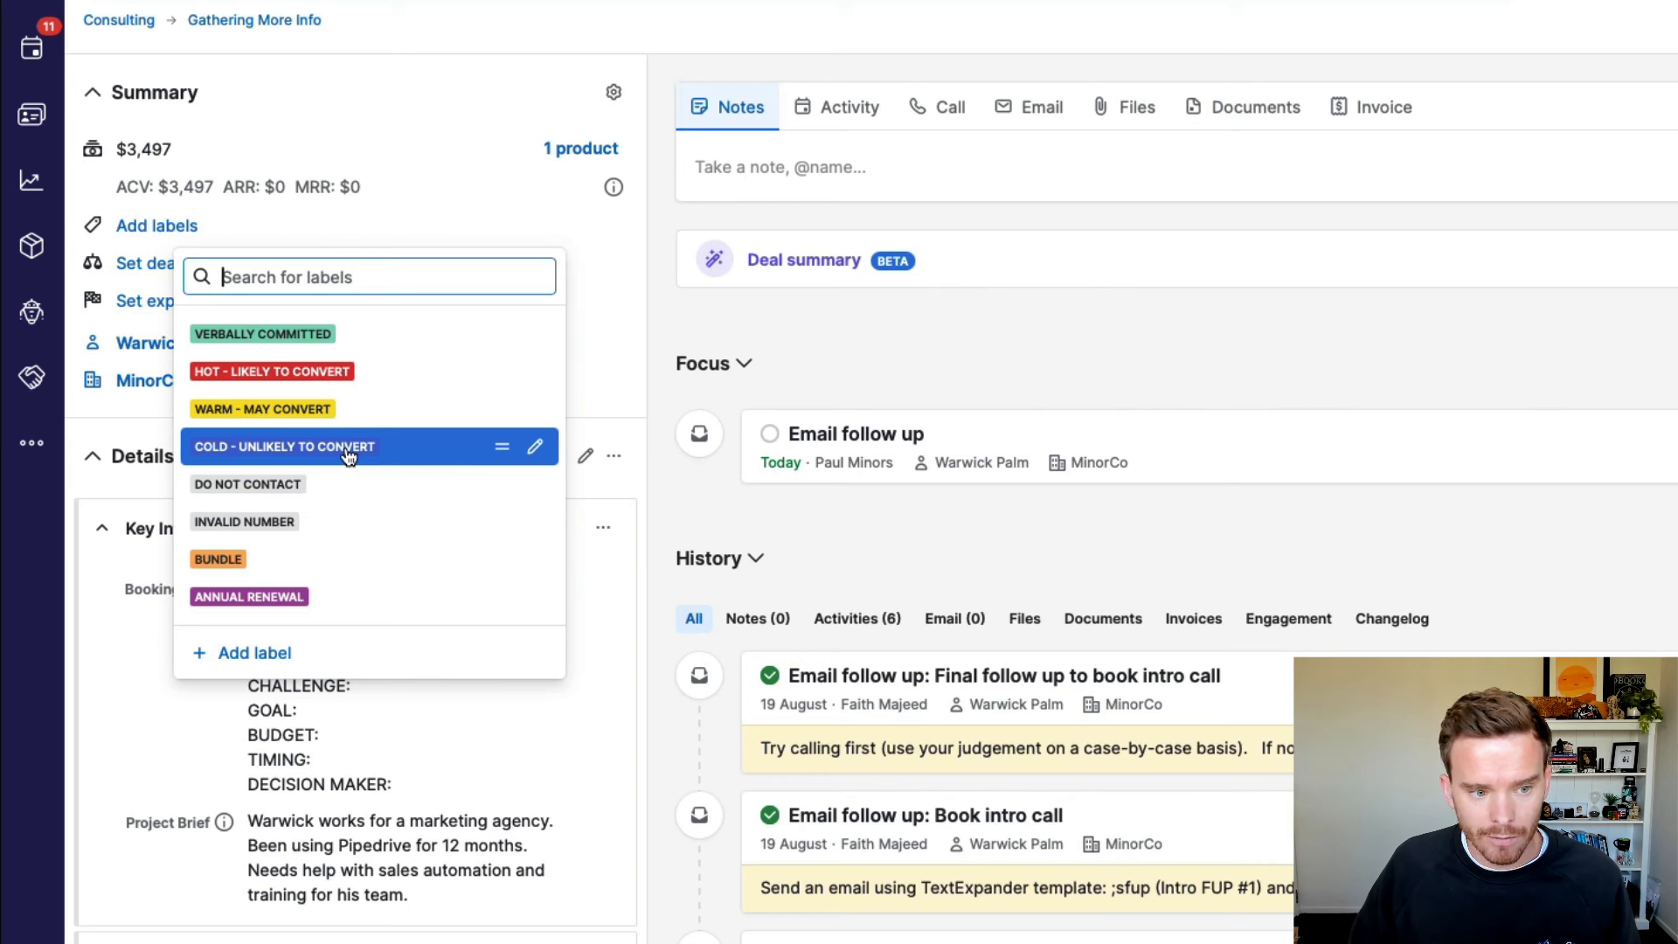
click(345, 383)
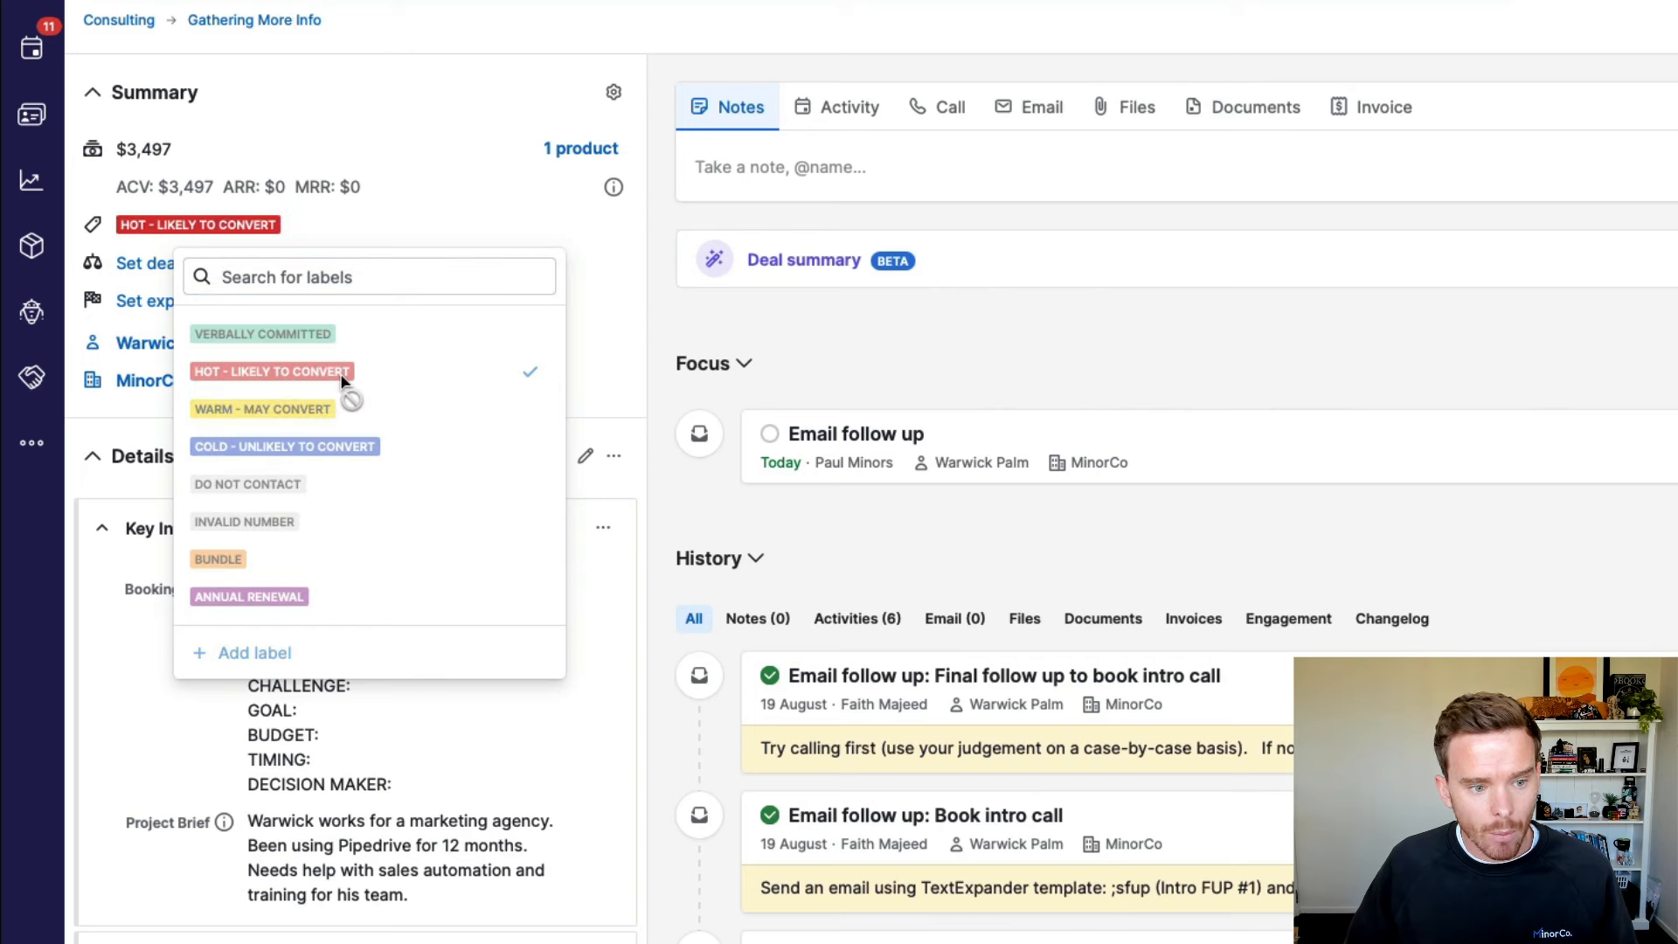
click(392, 341)
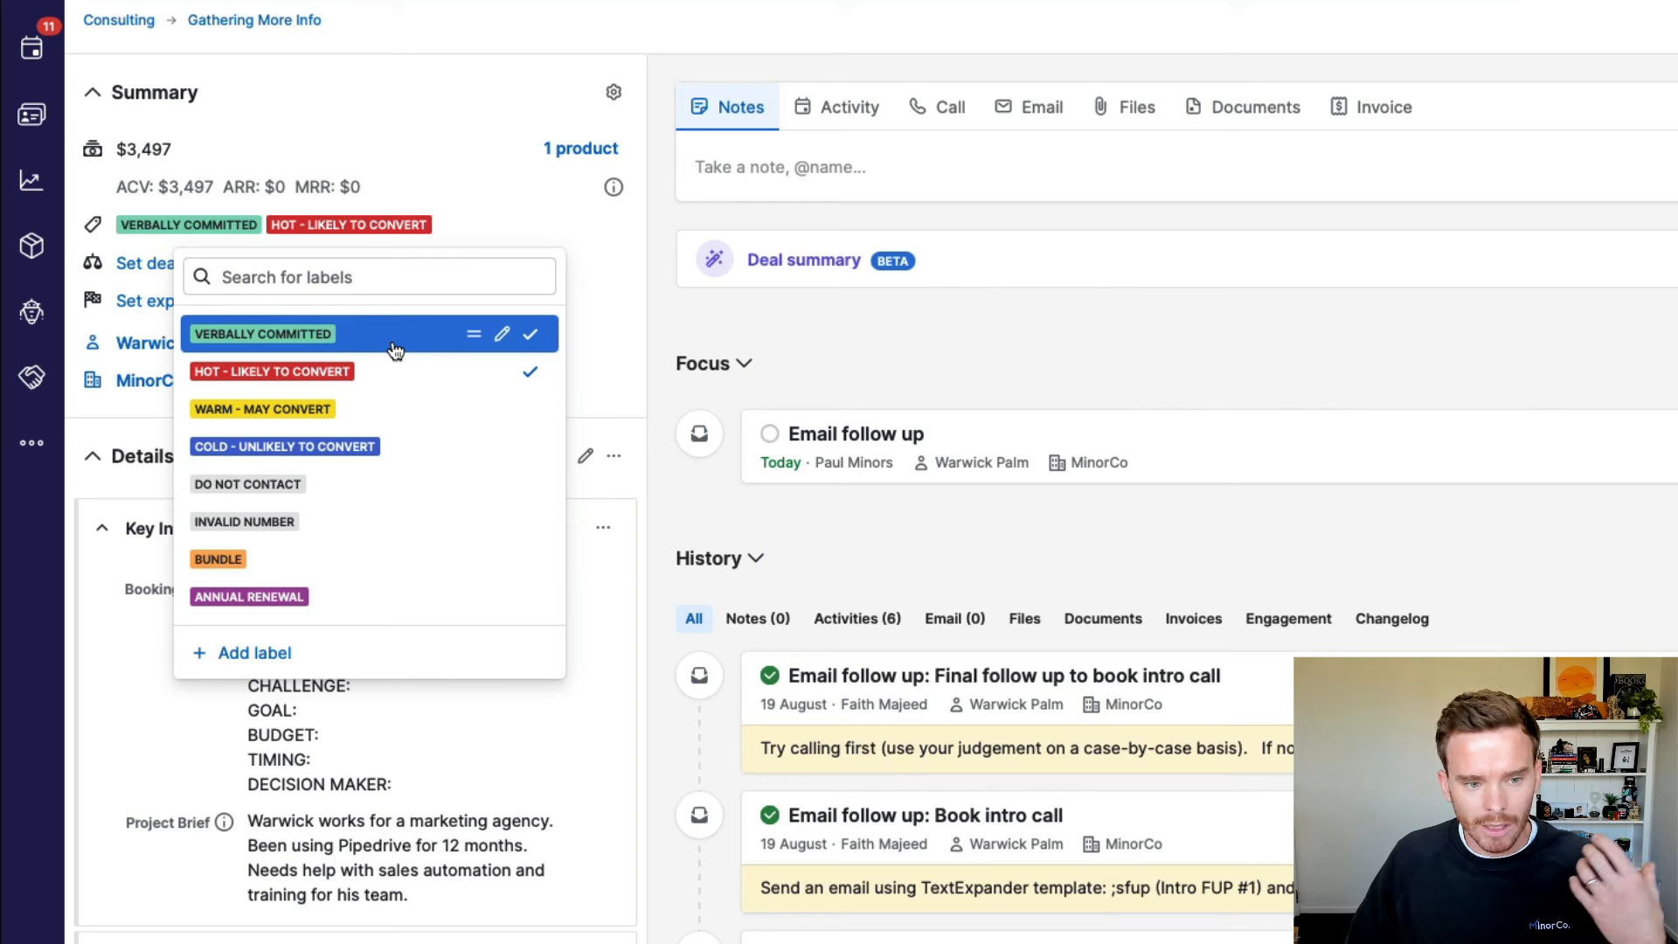
click(805, 332)
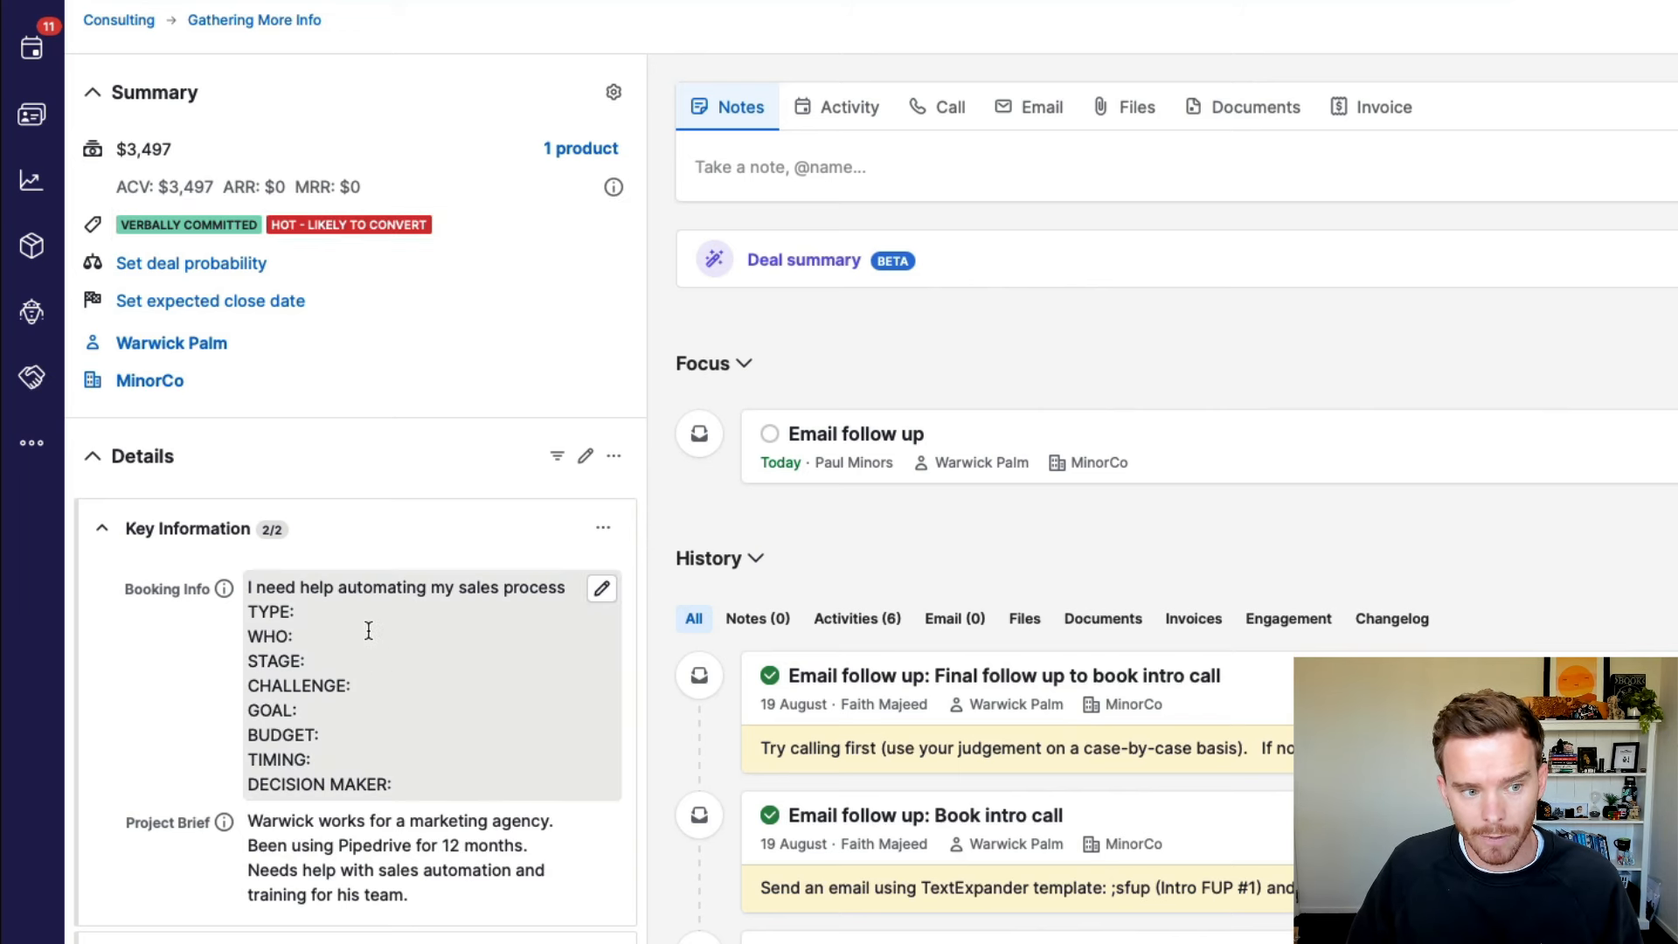
Step: Change the deal's expected close date from 31 August to 30 September 2024
click(220, 319)
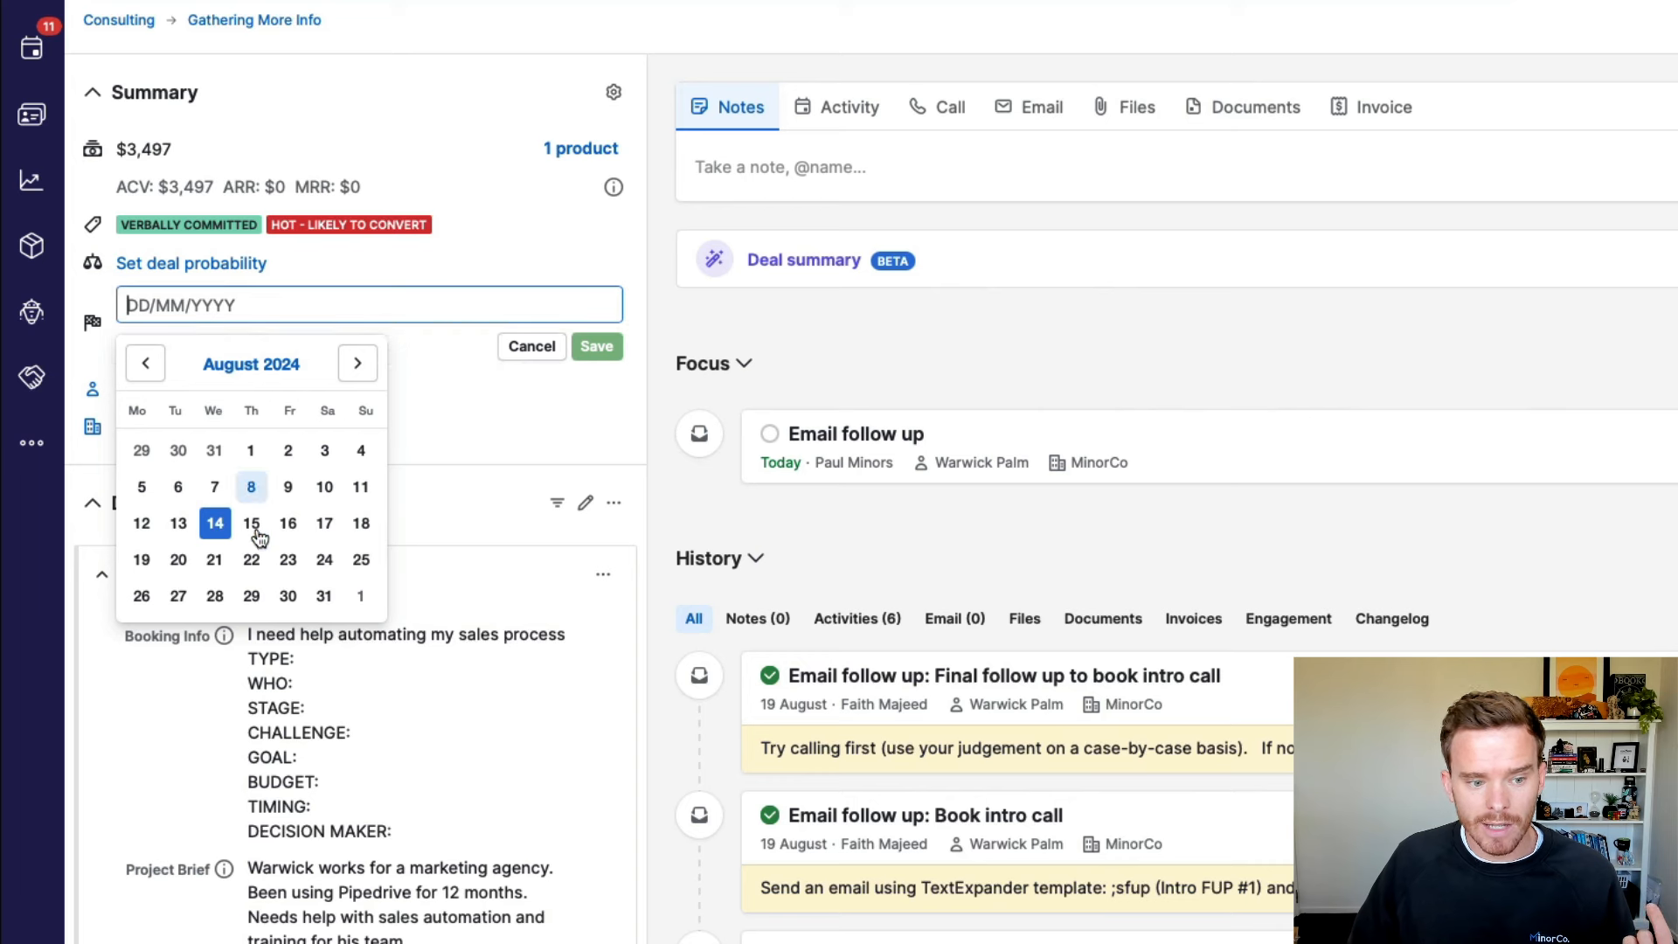
click(325, 597)
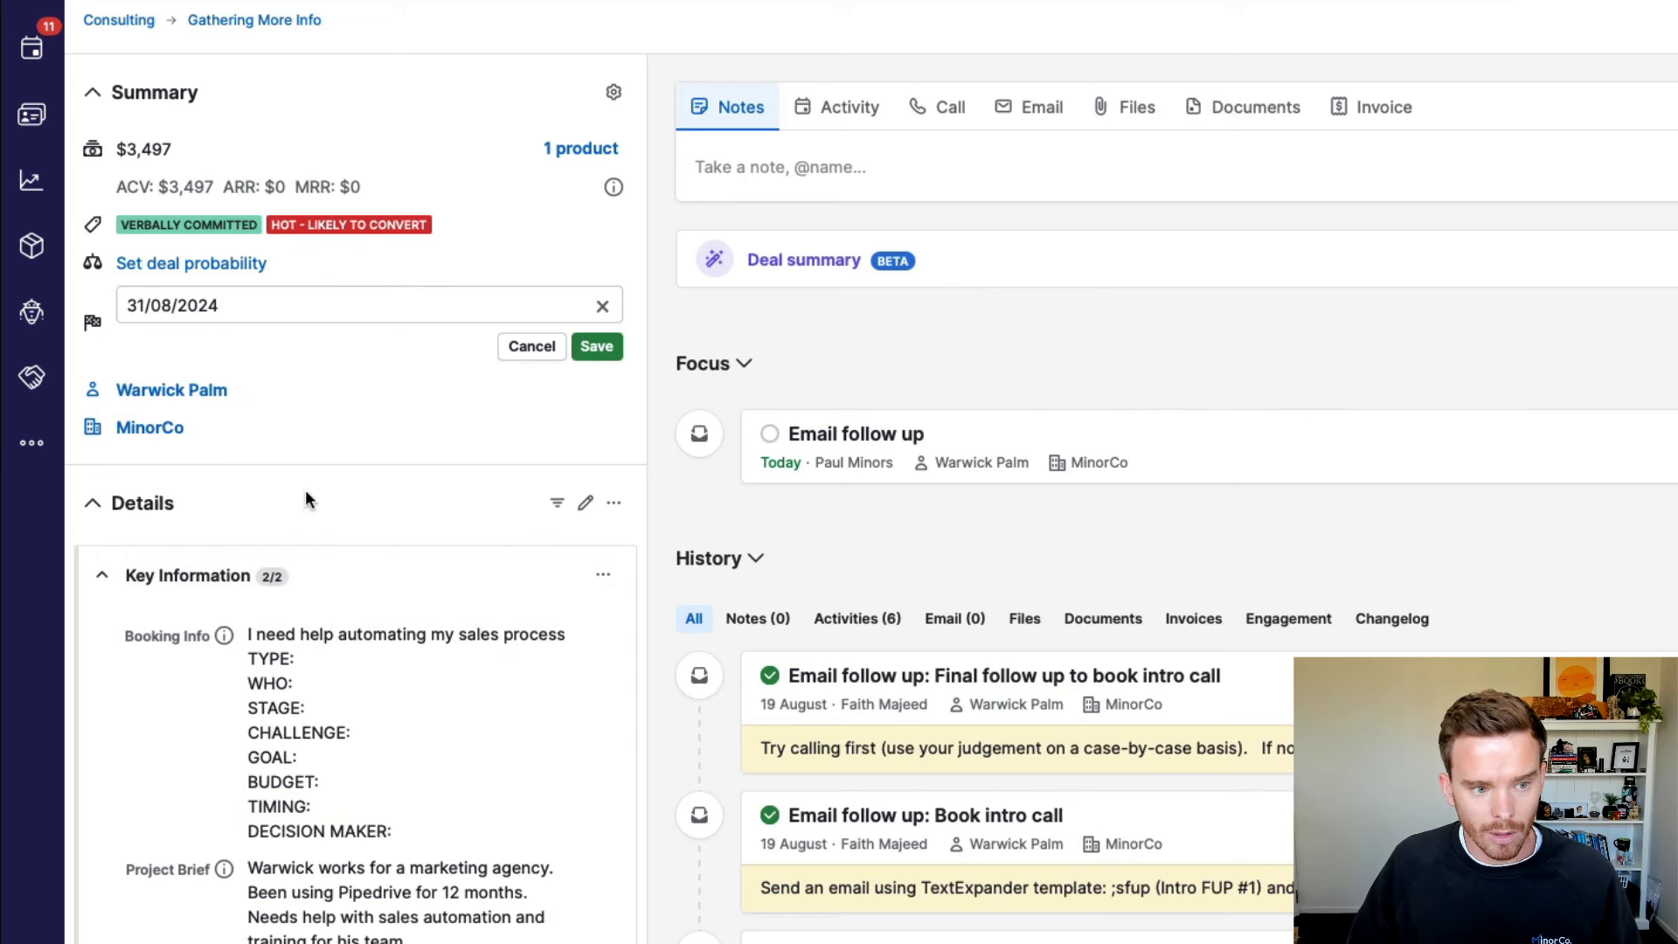
click(356, 304)
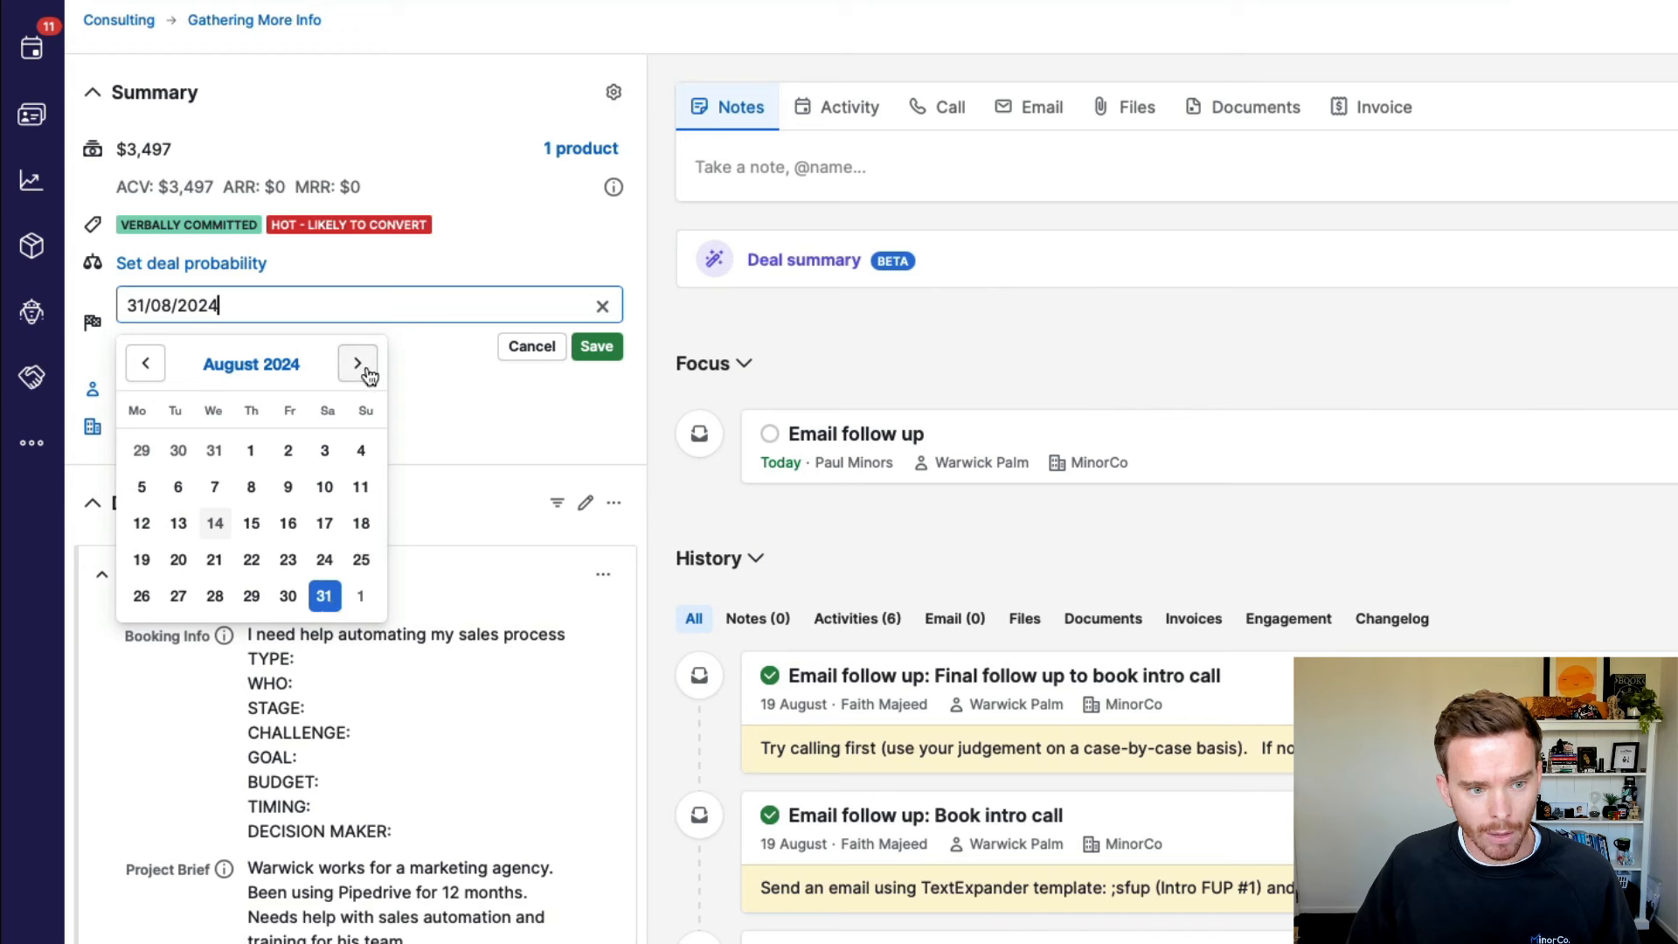
click(367, 371)
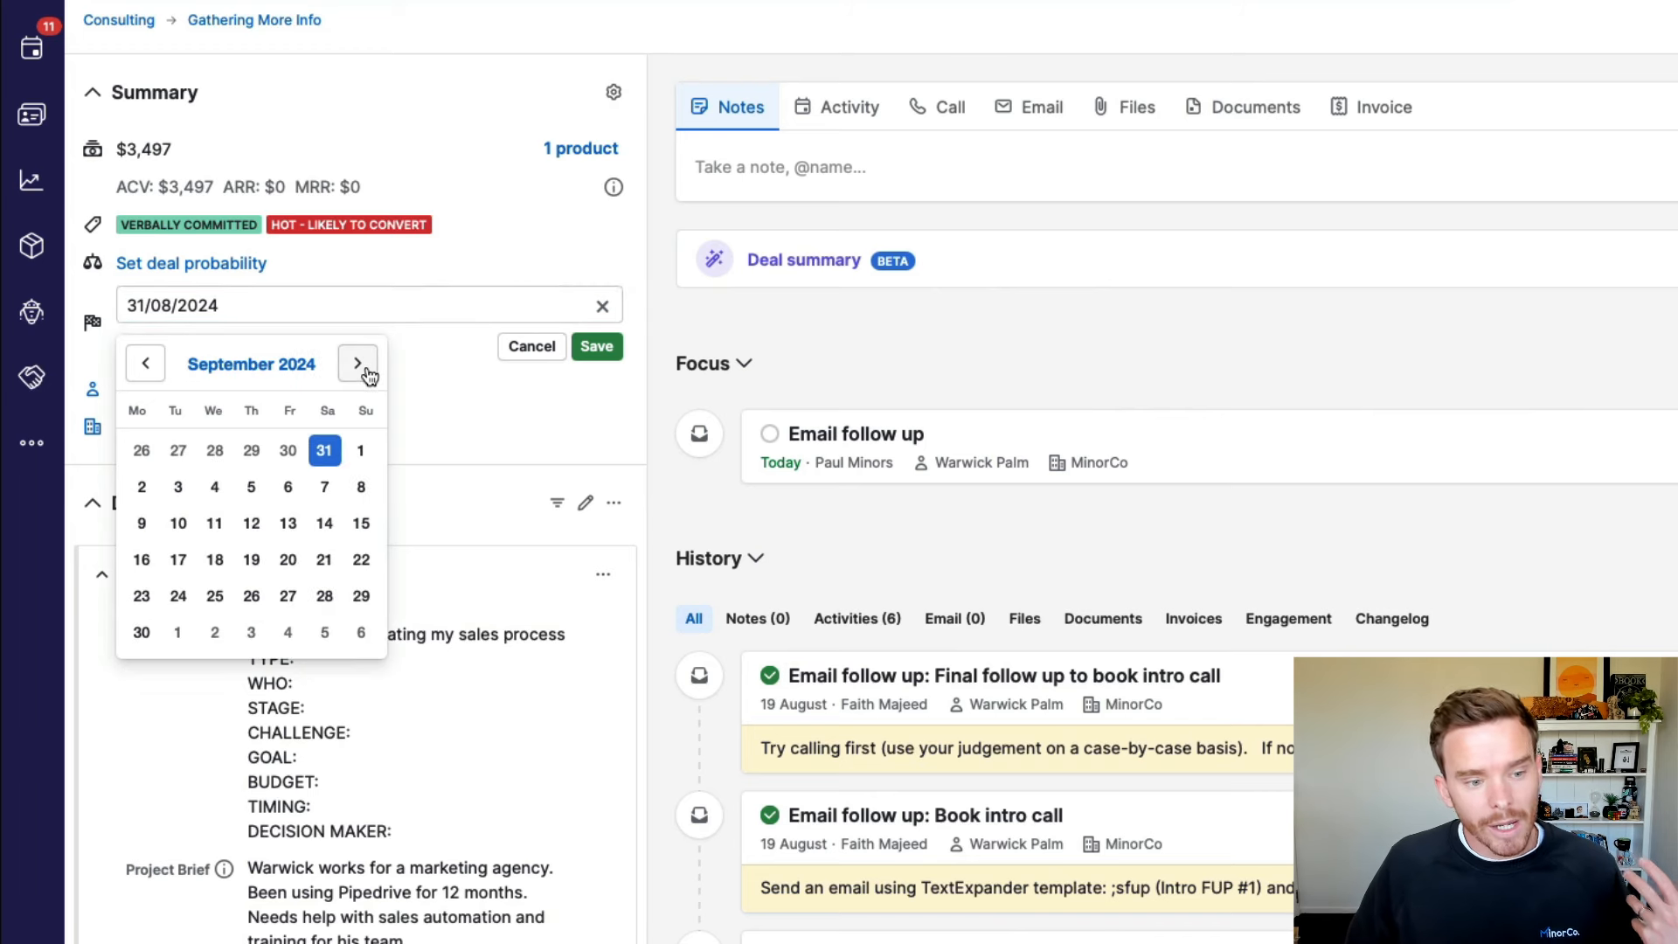
click(140, 631)
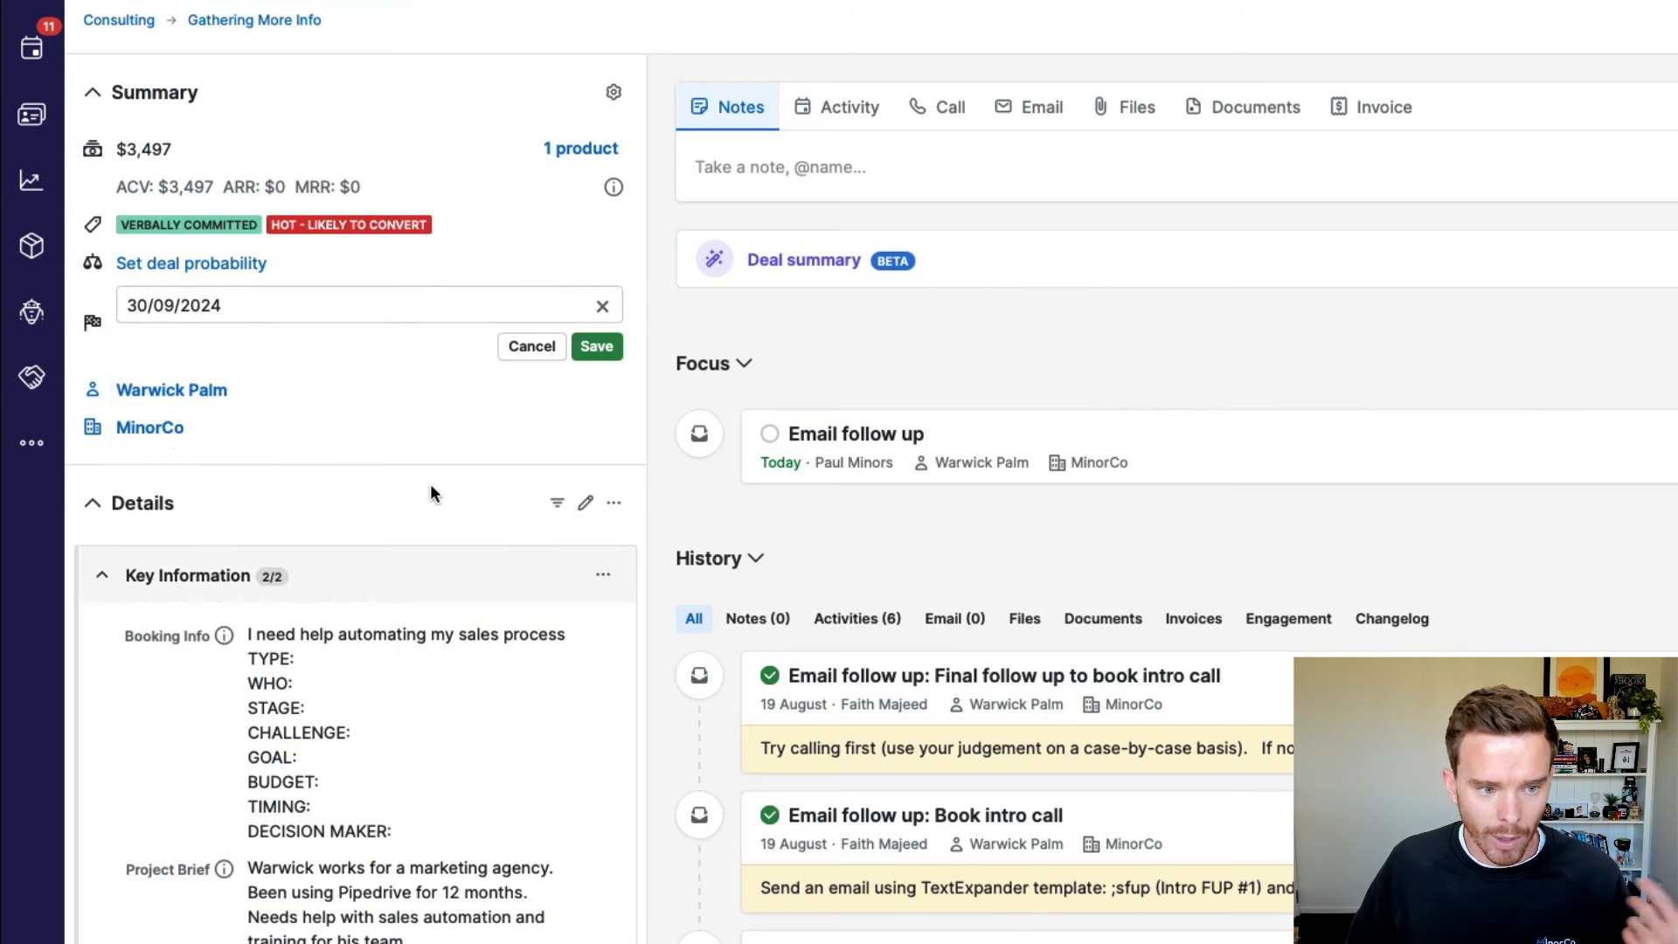
click(594, 350)
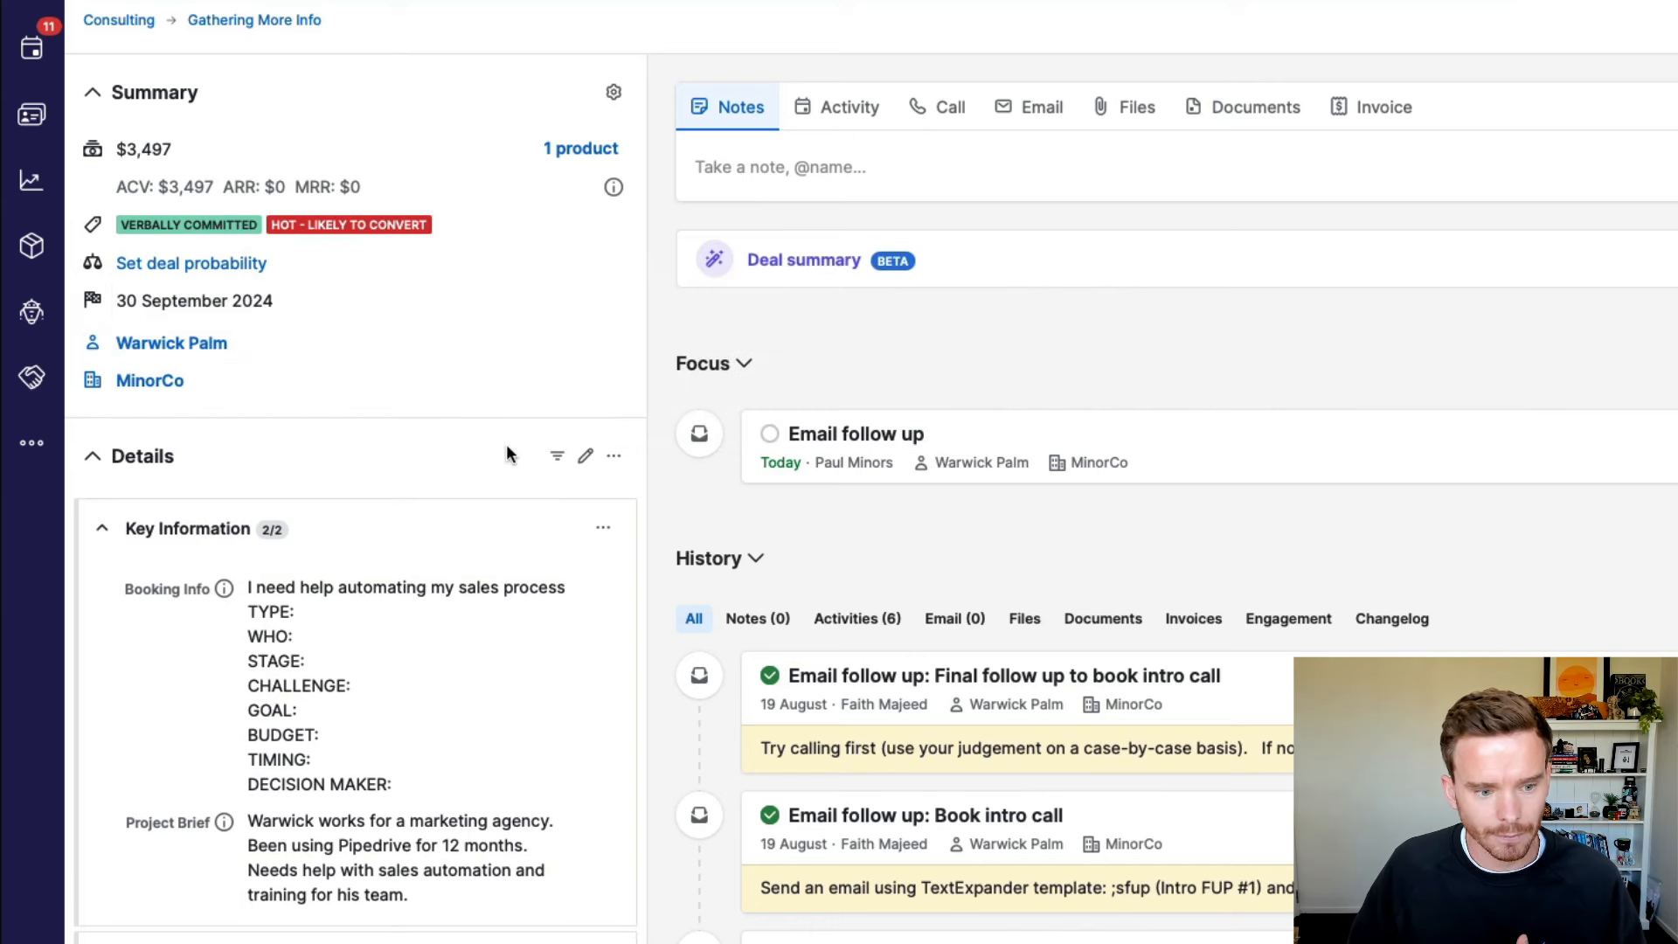
scroll(505, 450, down, 6)
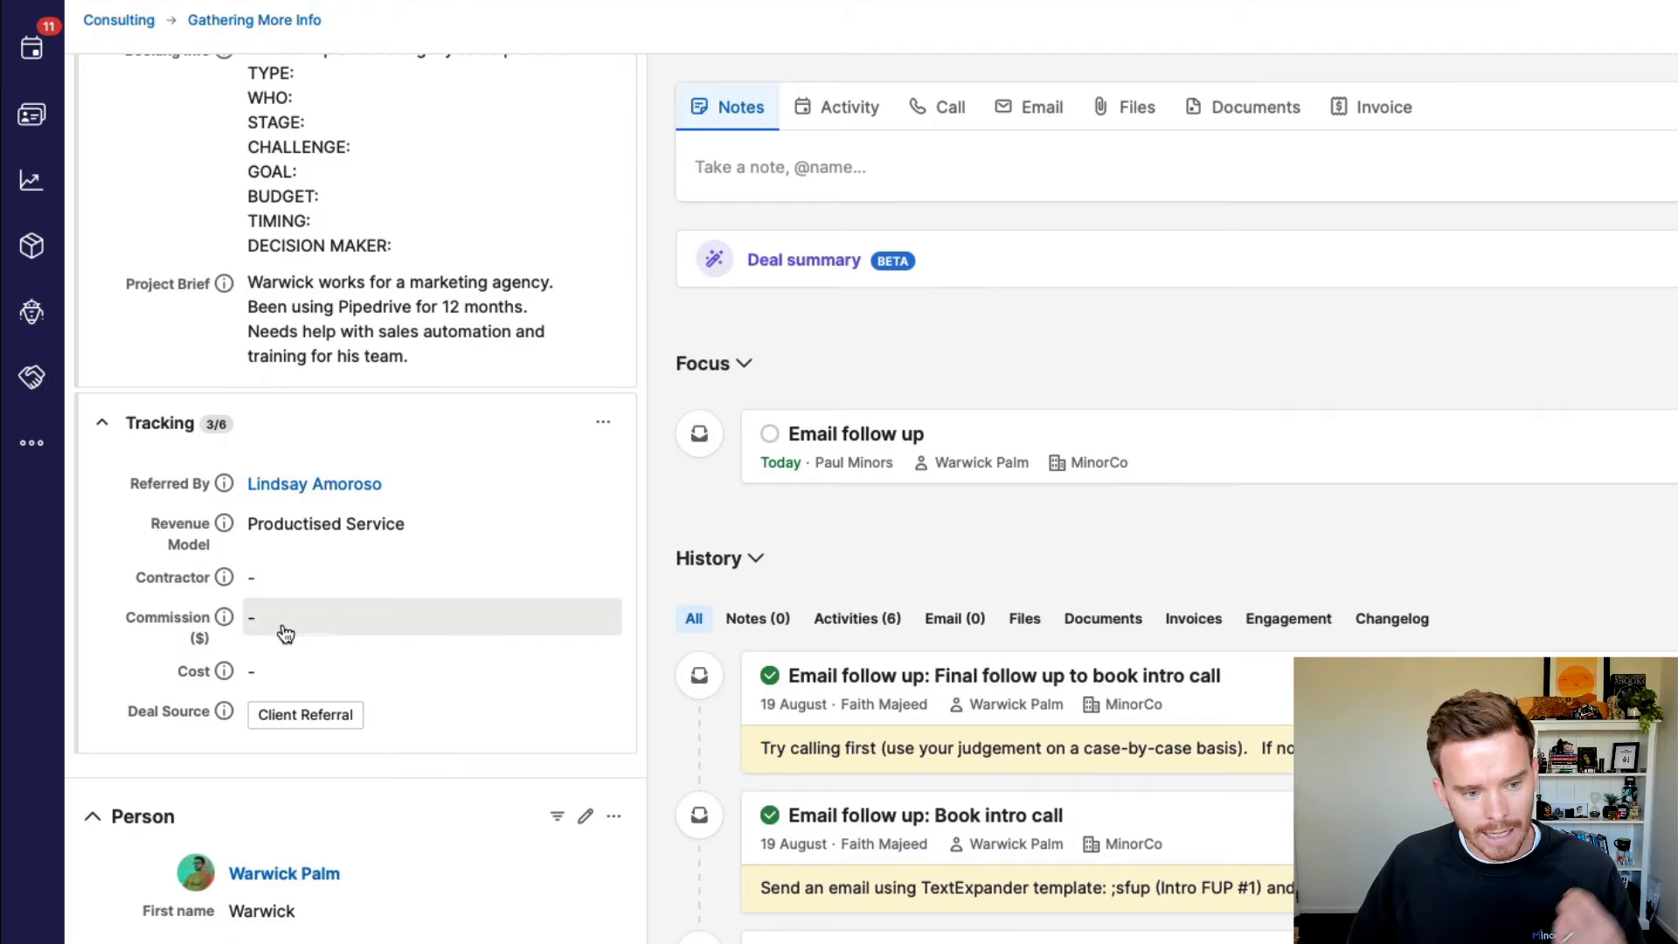
Step: Transfer the Master Pipedrive deal's ownership to the chosen team member, filling its Contractor field
scroll(339, 621, up, 6)
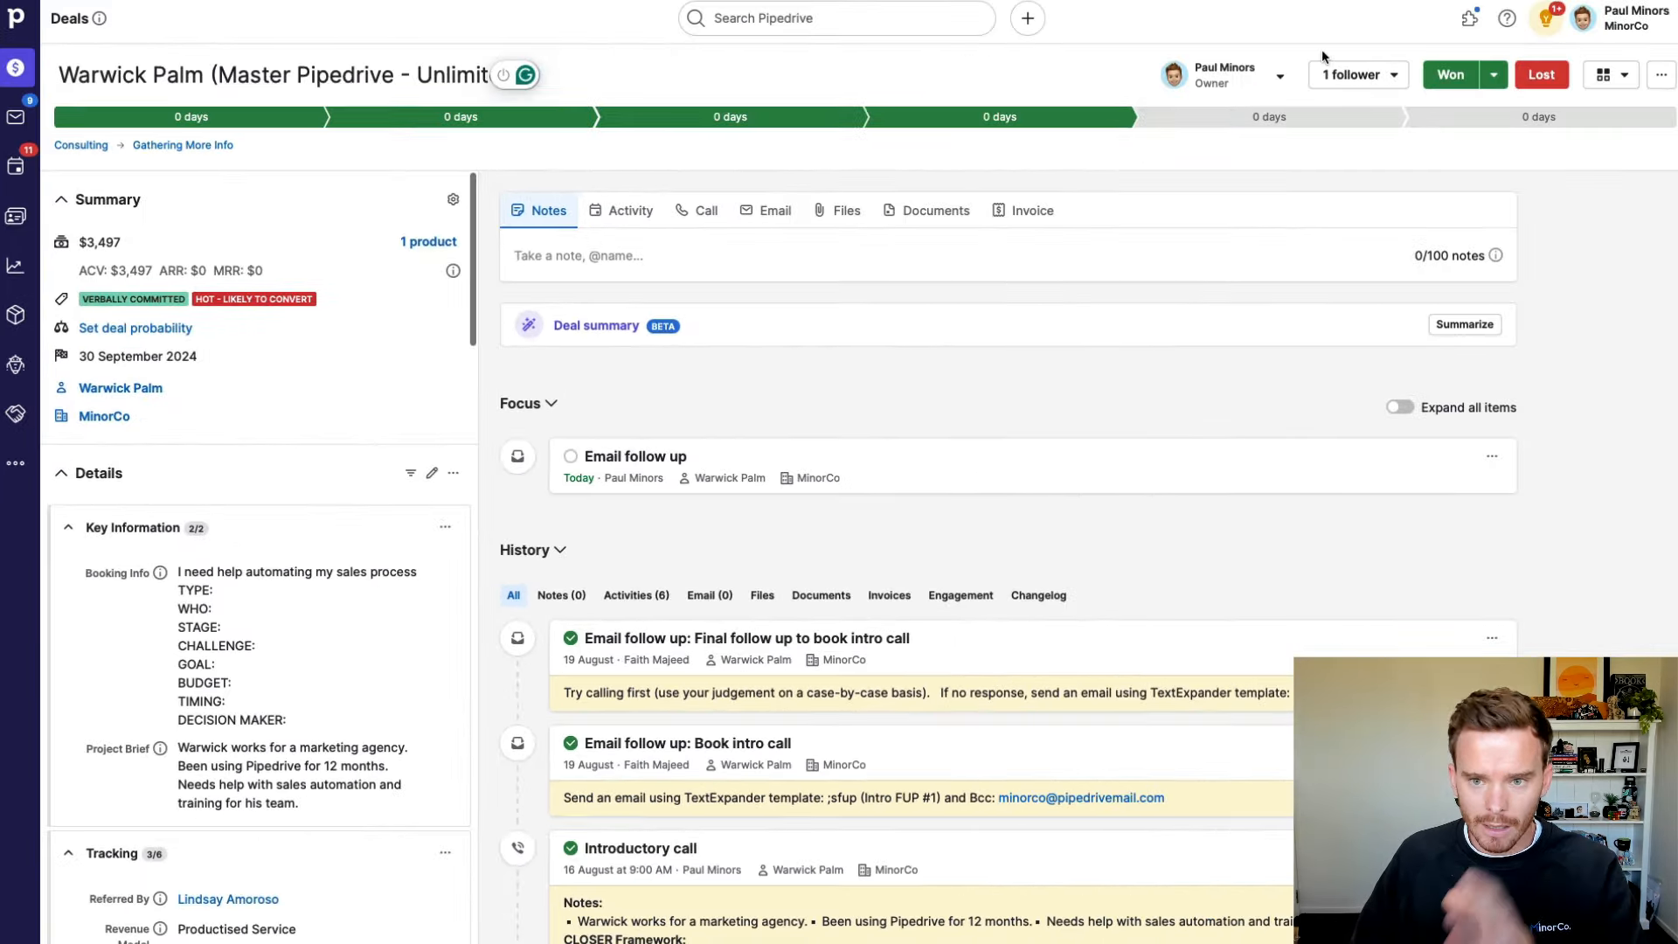
click(1280, 77)
click(1209, 141)
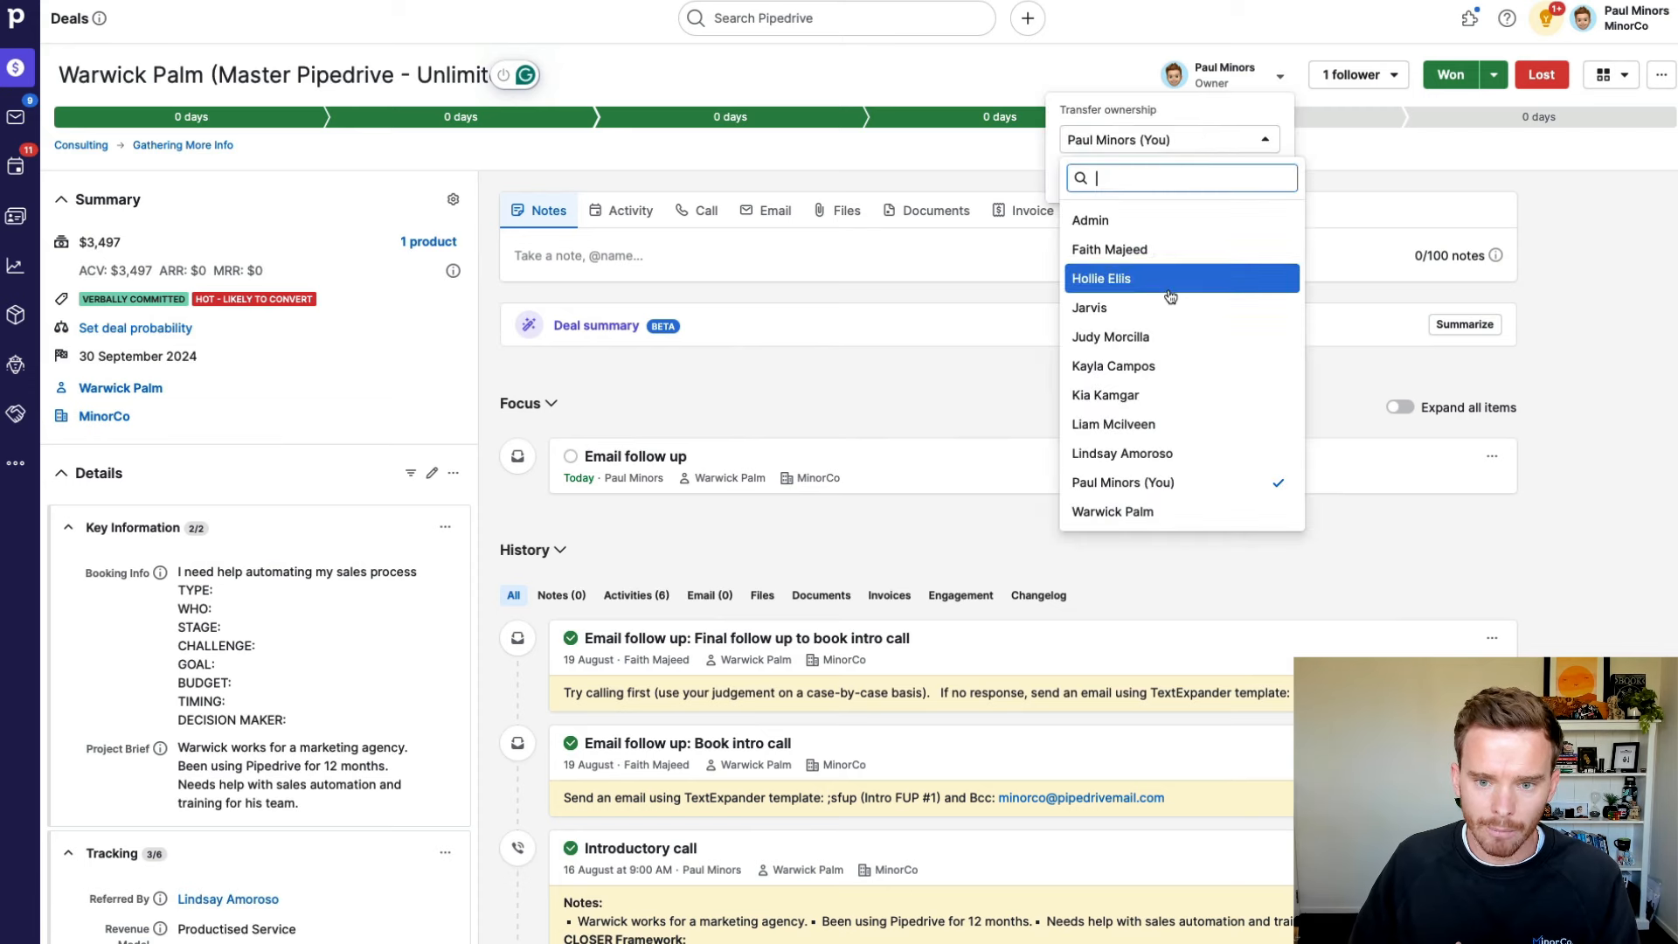
click(1180, 366)
click(1259, 186)
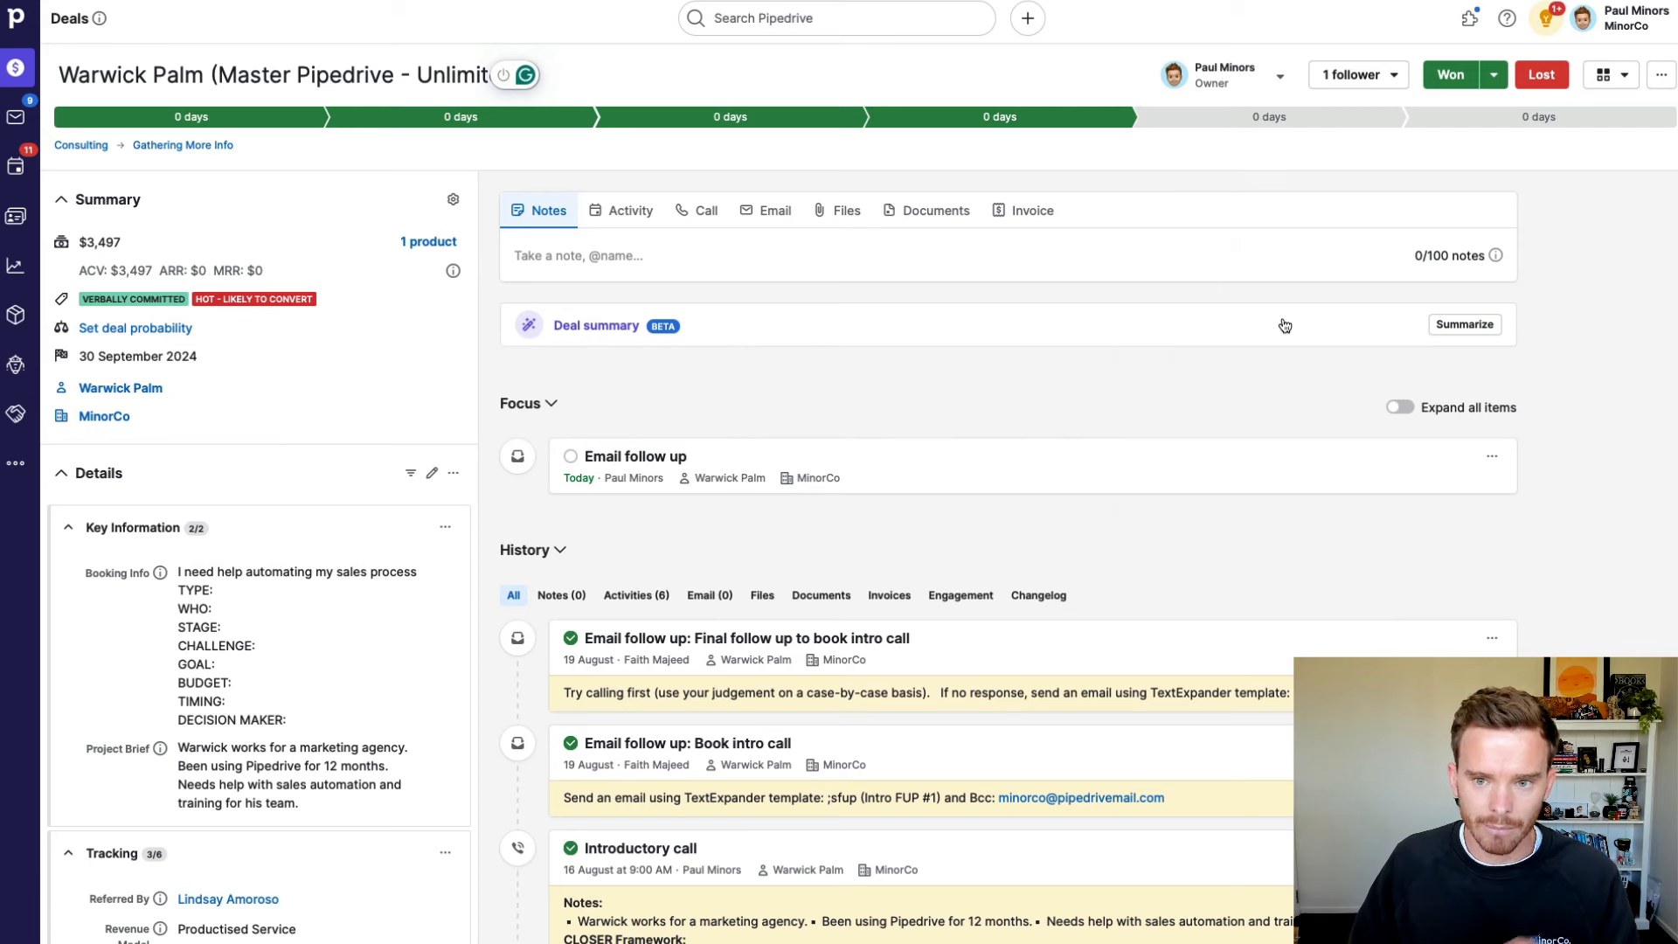
scroll(417, 441, down, 3)
scroll(417, 440, down, 5)
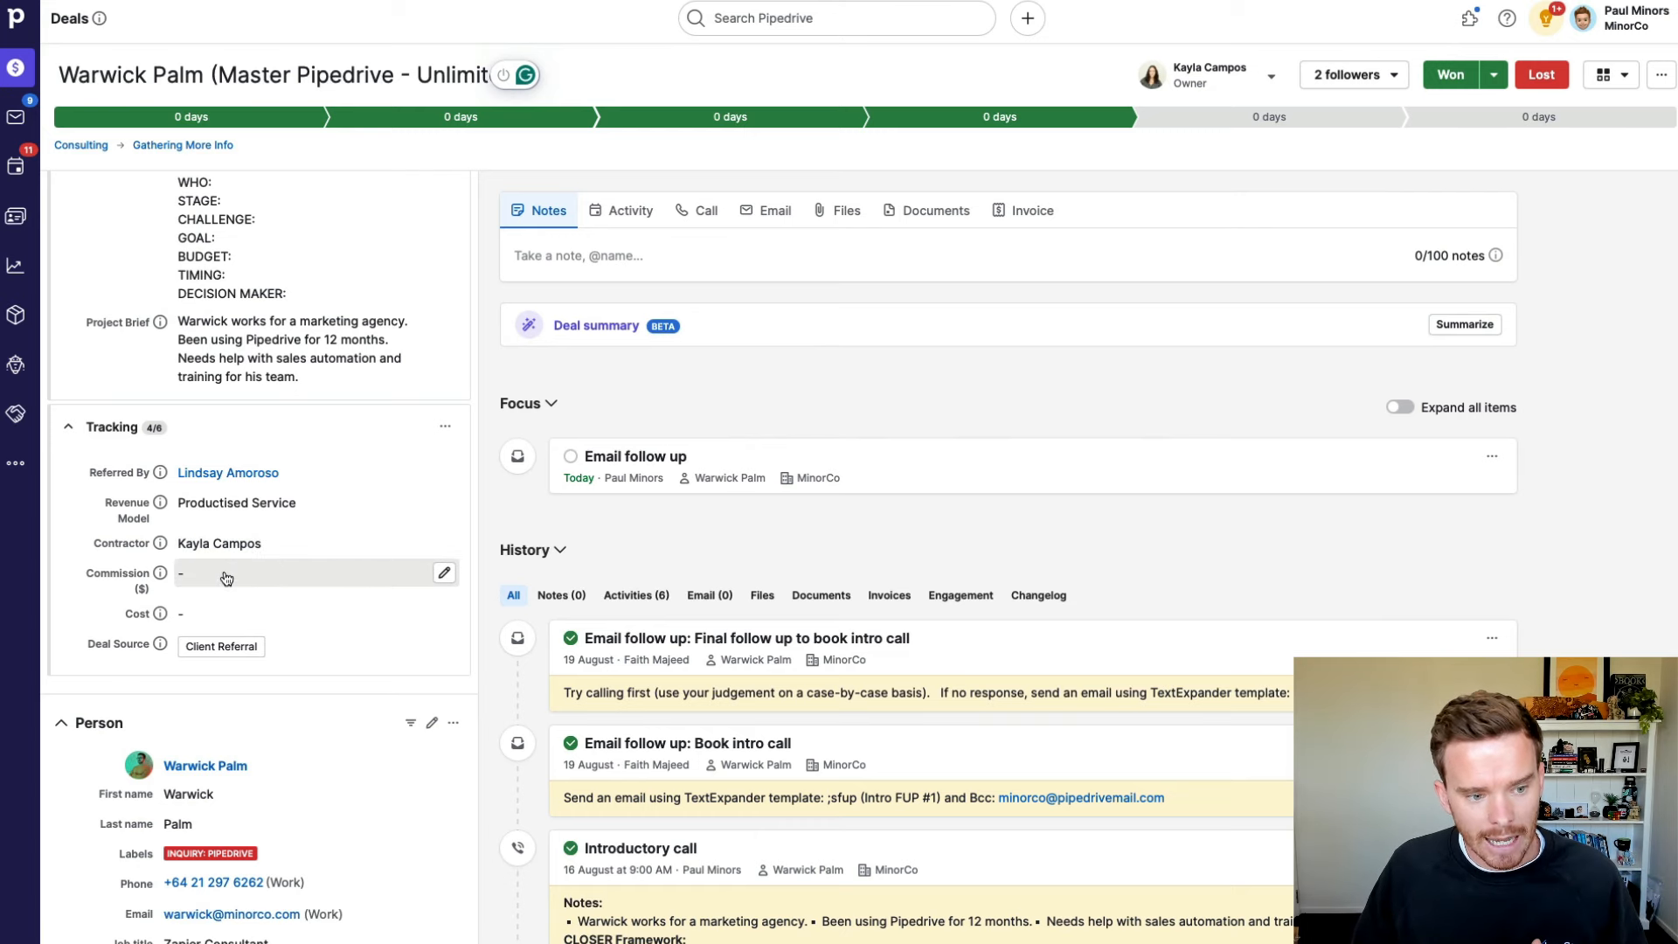
scroll(226, 579, up, 5)
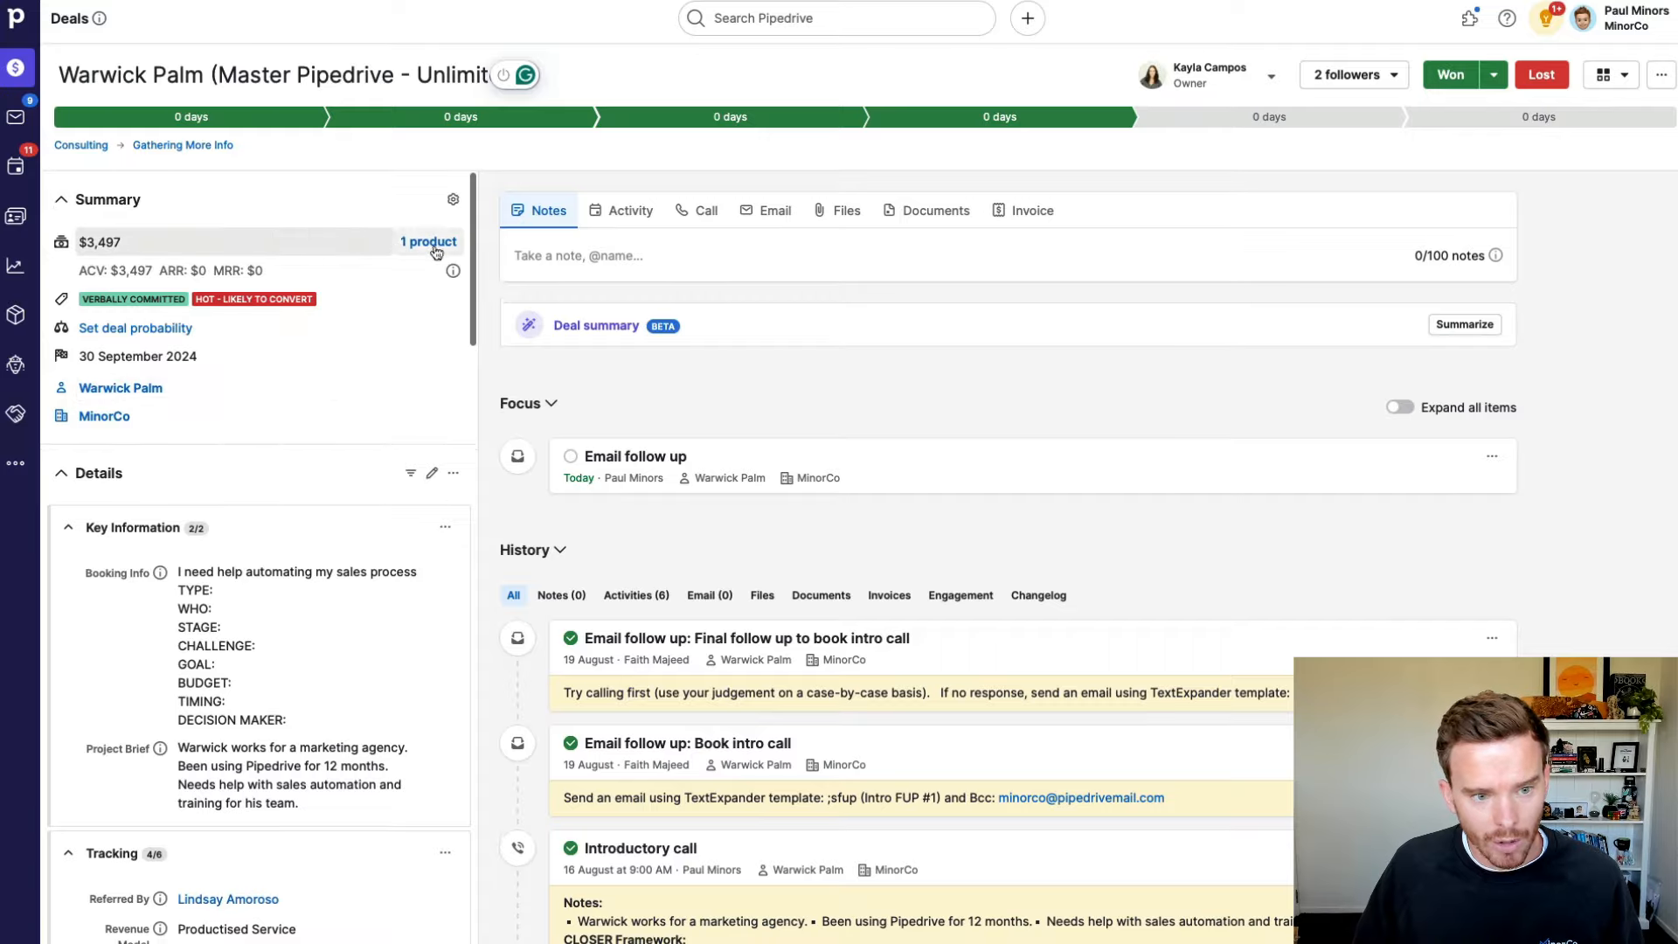
Step: Add Private Session (2× 1-Hour Sessions) as a second product, raising the deal to $3,897
click(463, 292)
click(354, 272)
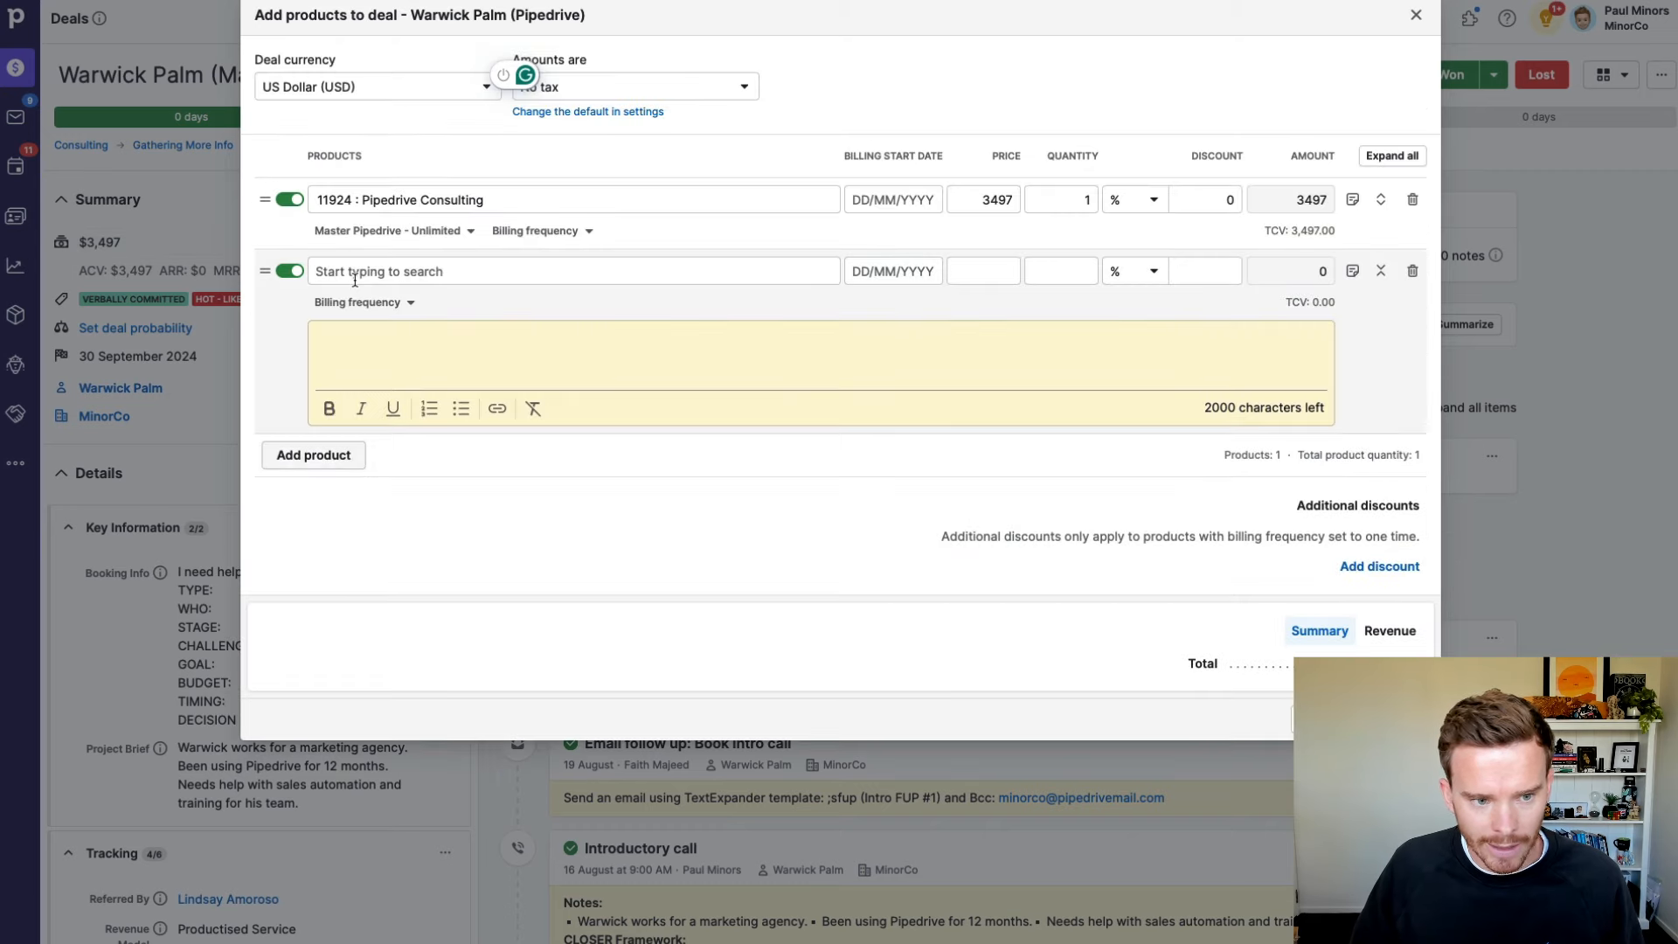
click(356, 277)
click(423, 377)
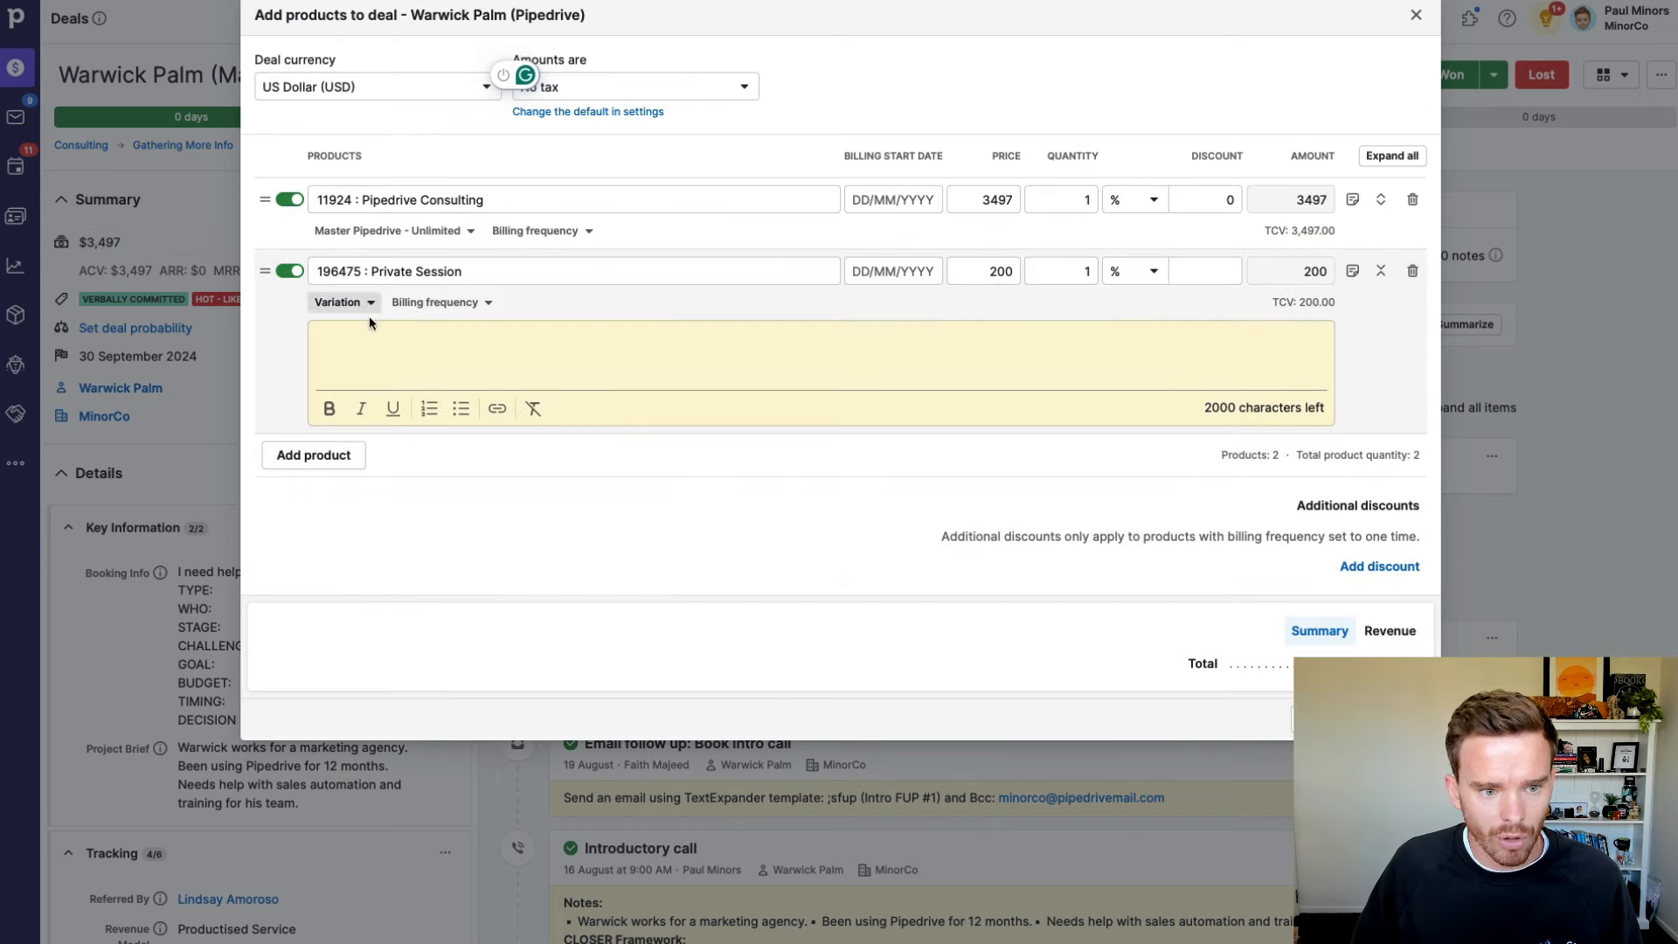
click(346, 302)
click(370, 394)
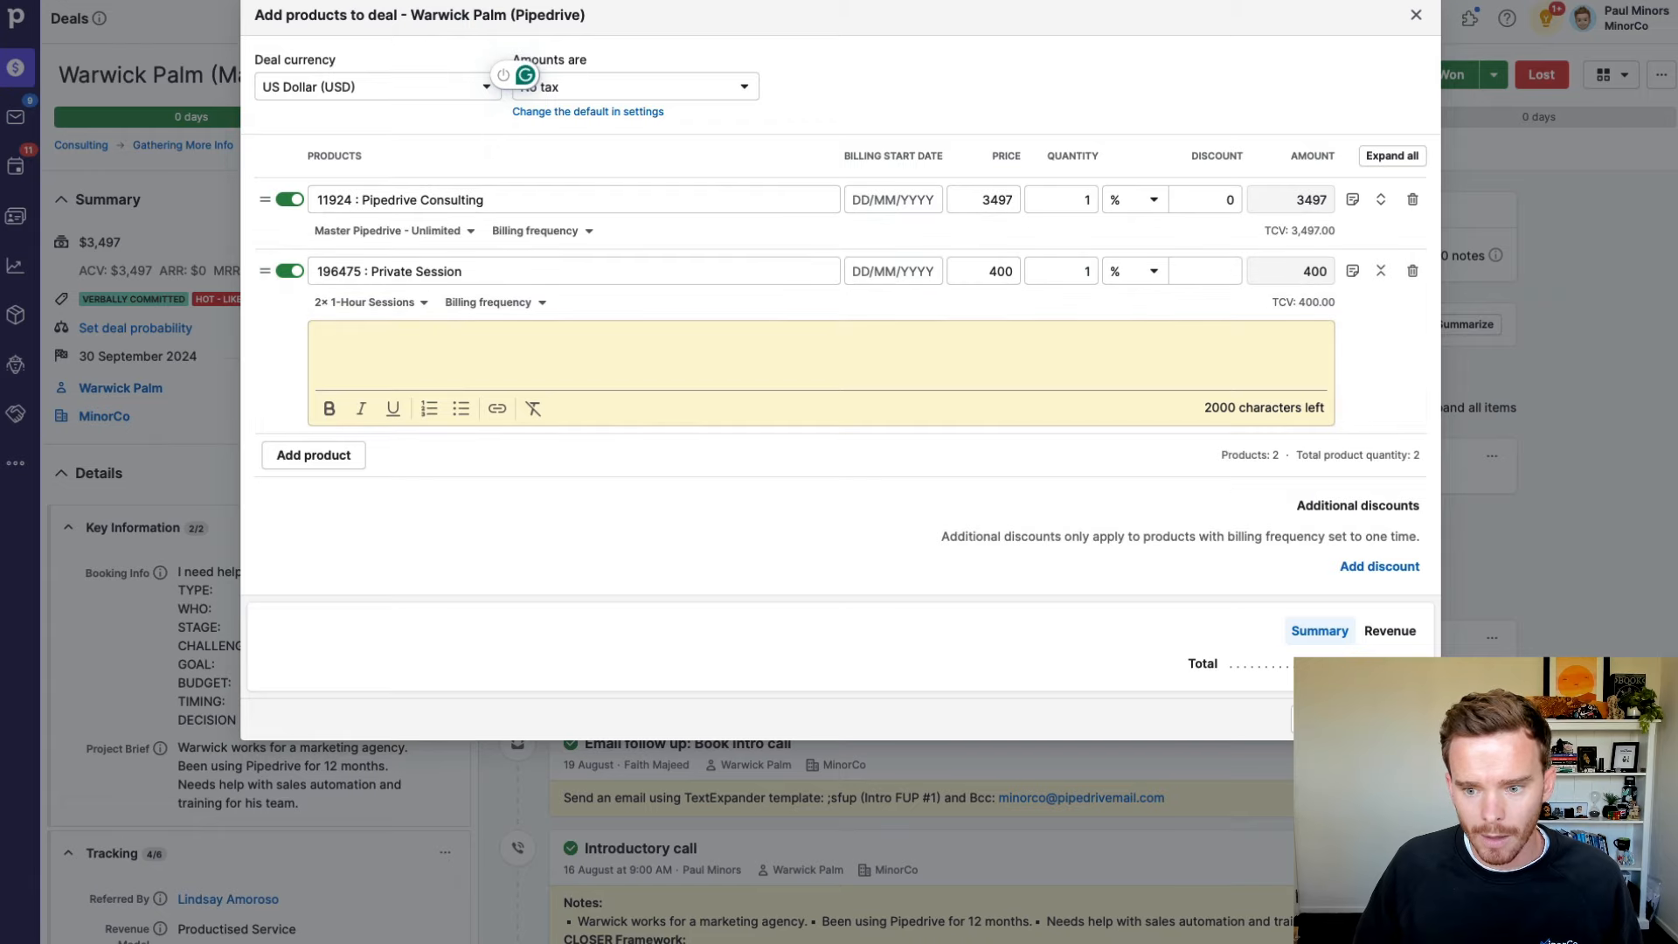
click(1385, 718)
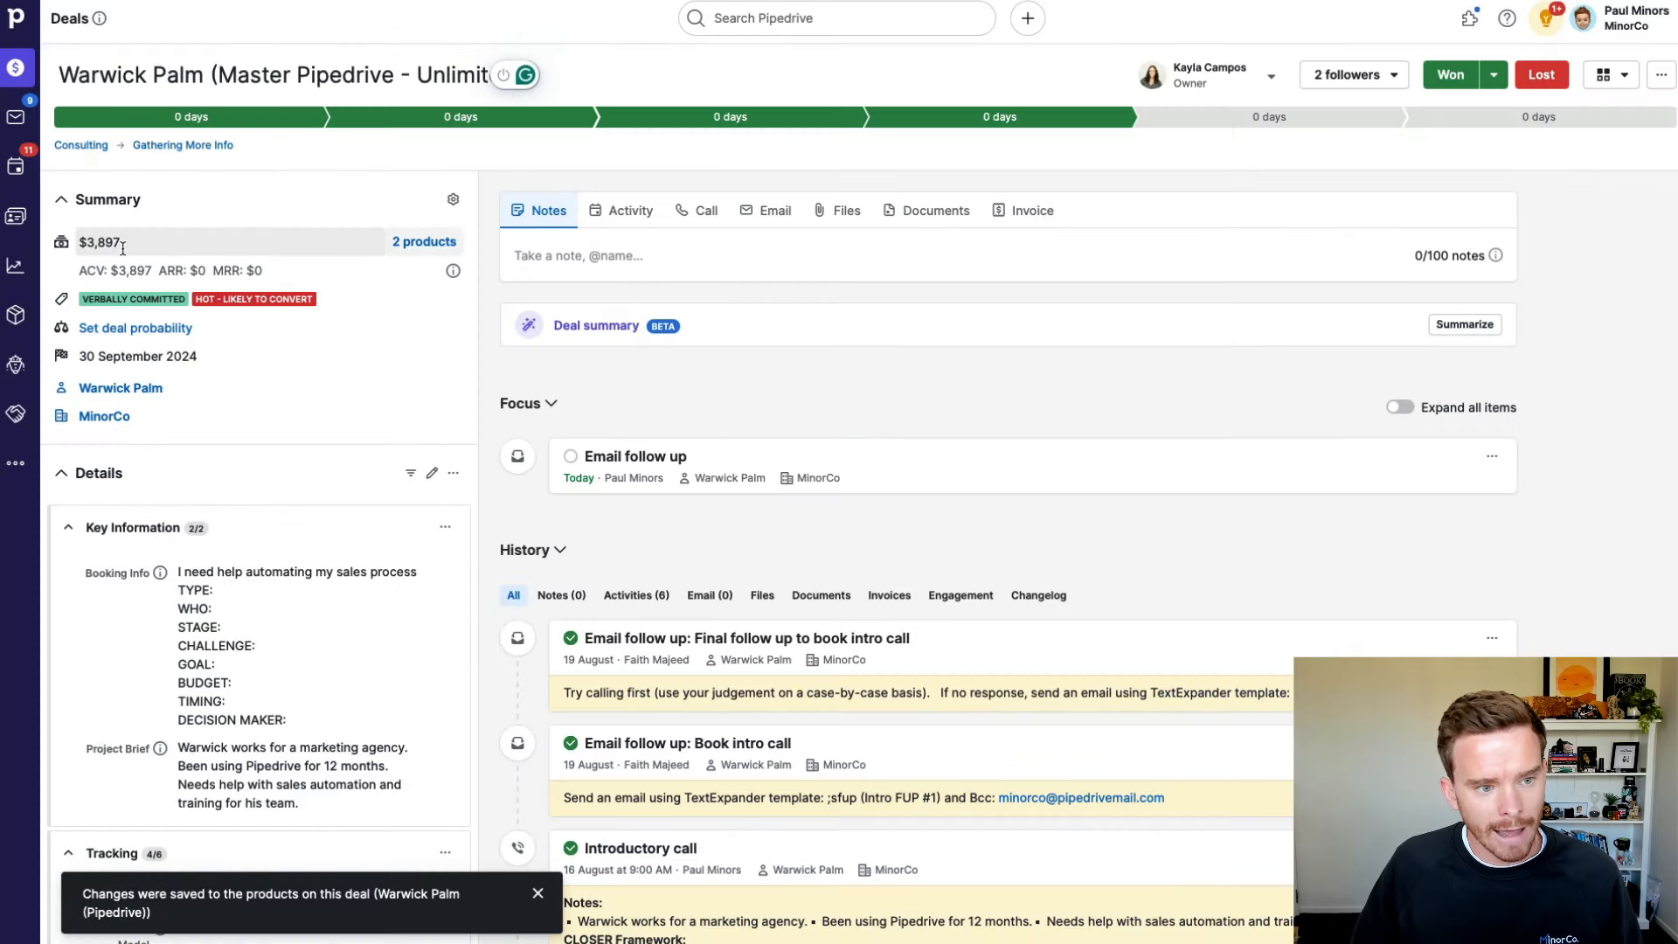
scroll(313, 291, down, 5)
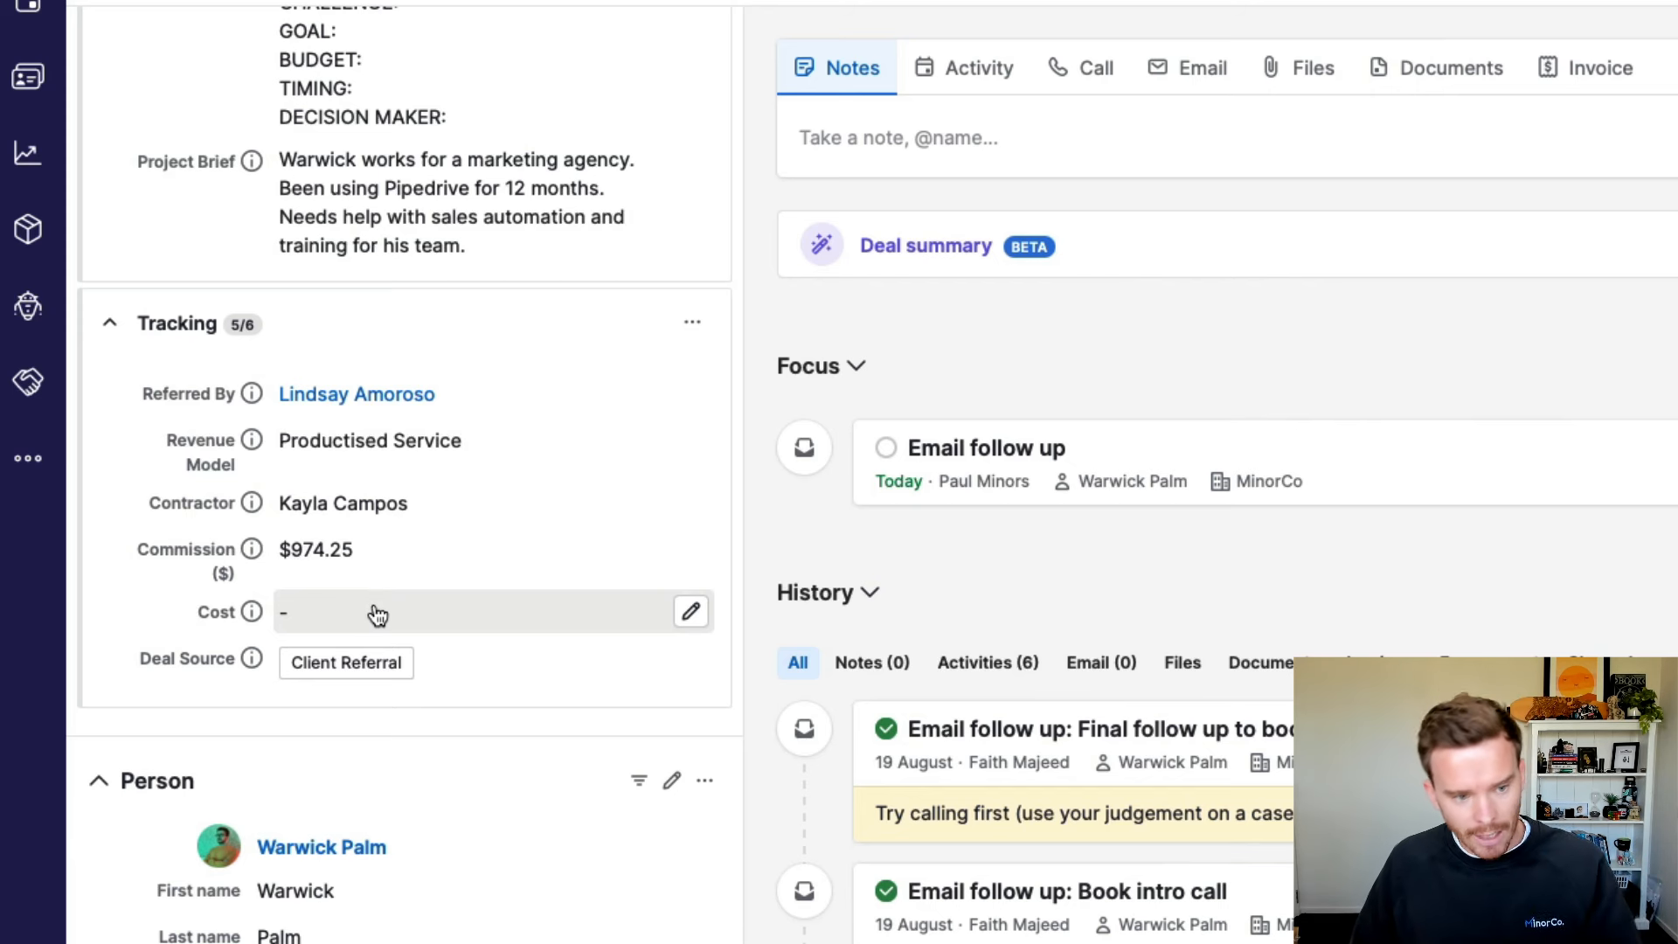
click(690, 611)
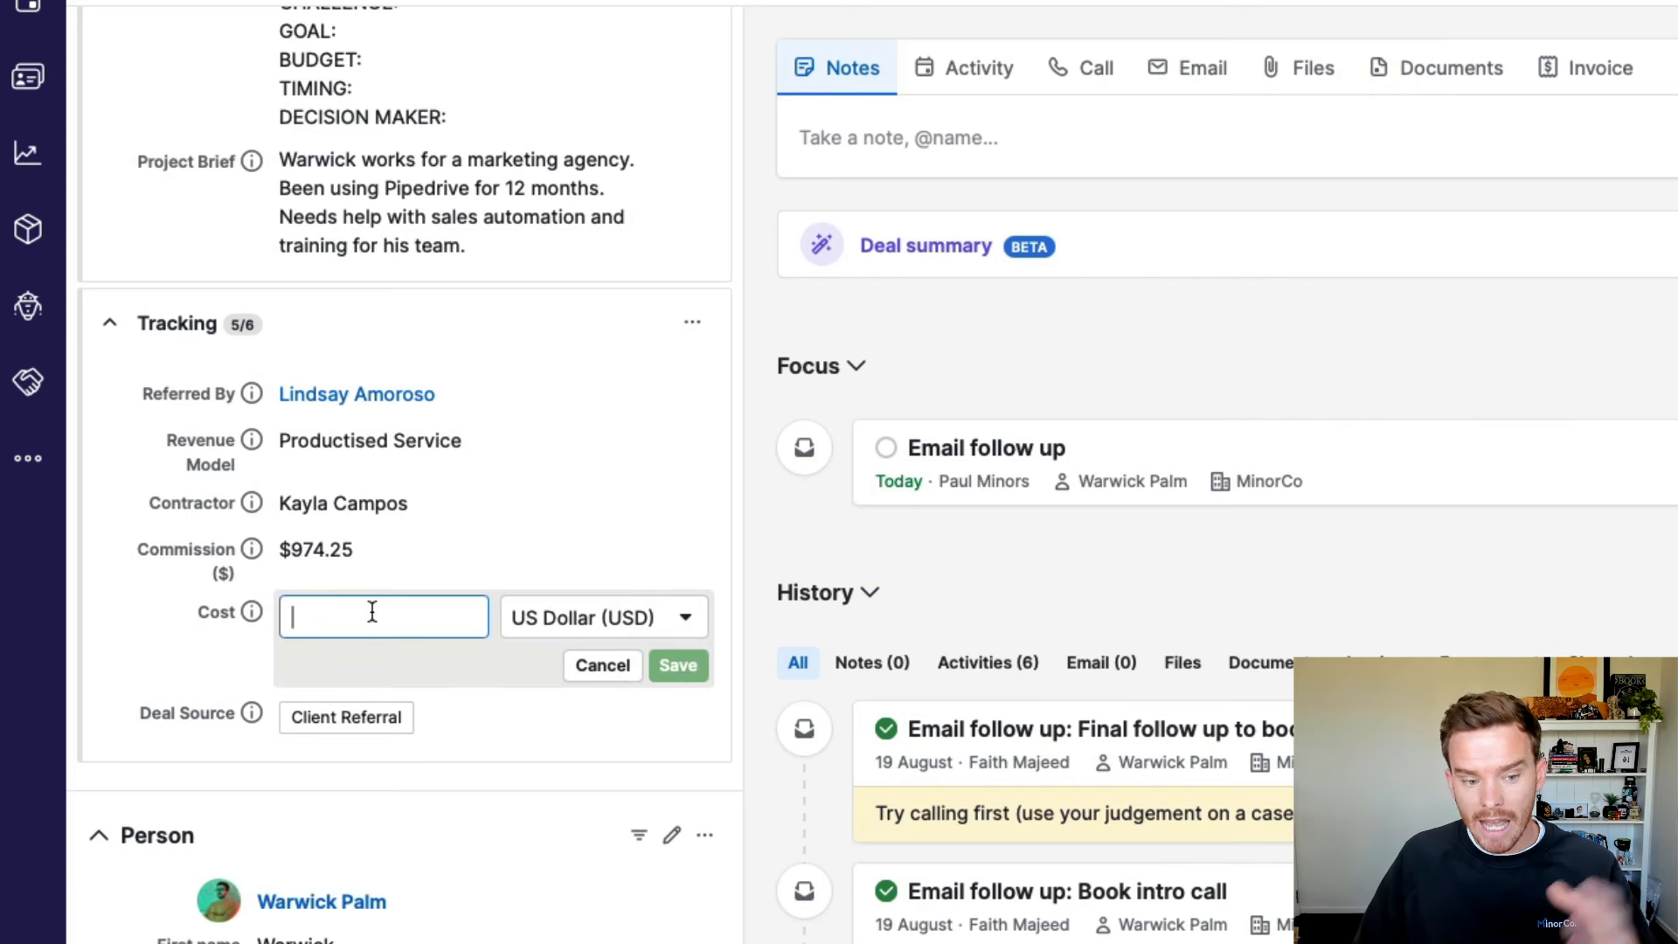
click(602, 666)
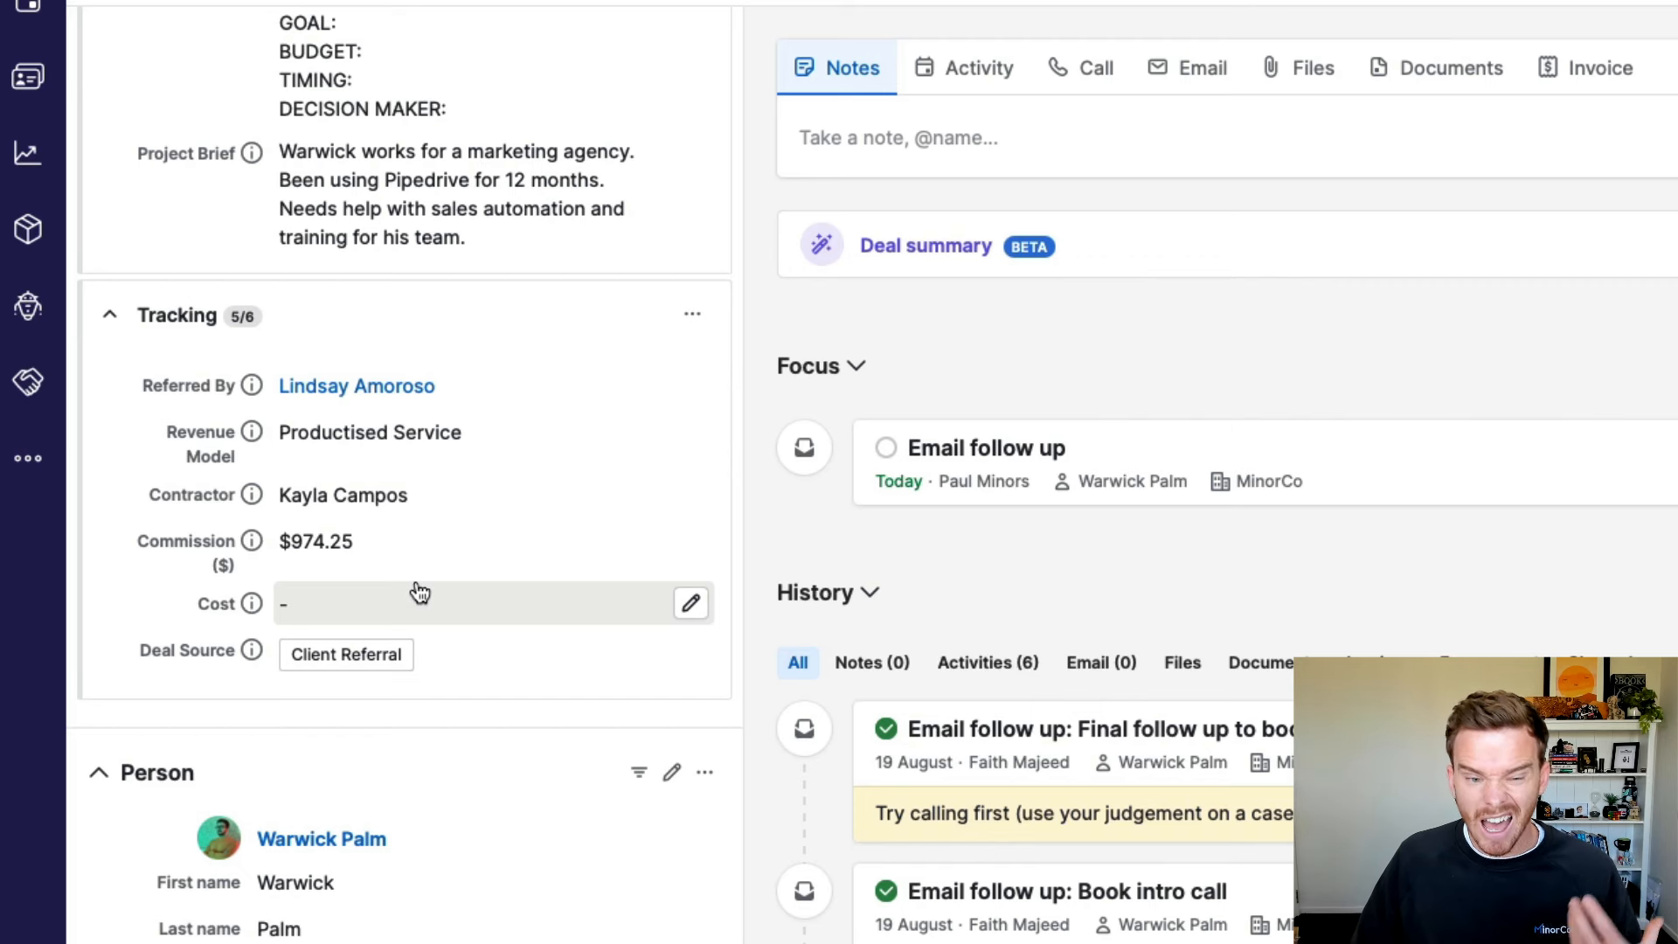
scroll(419, 593, up, 3)
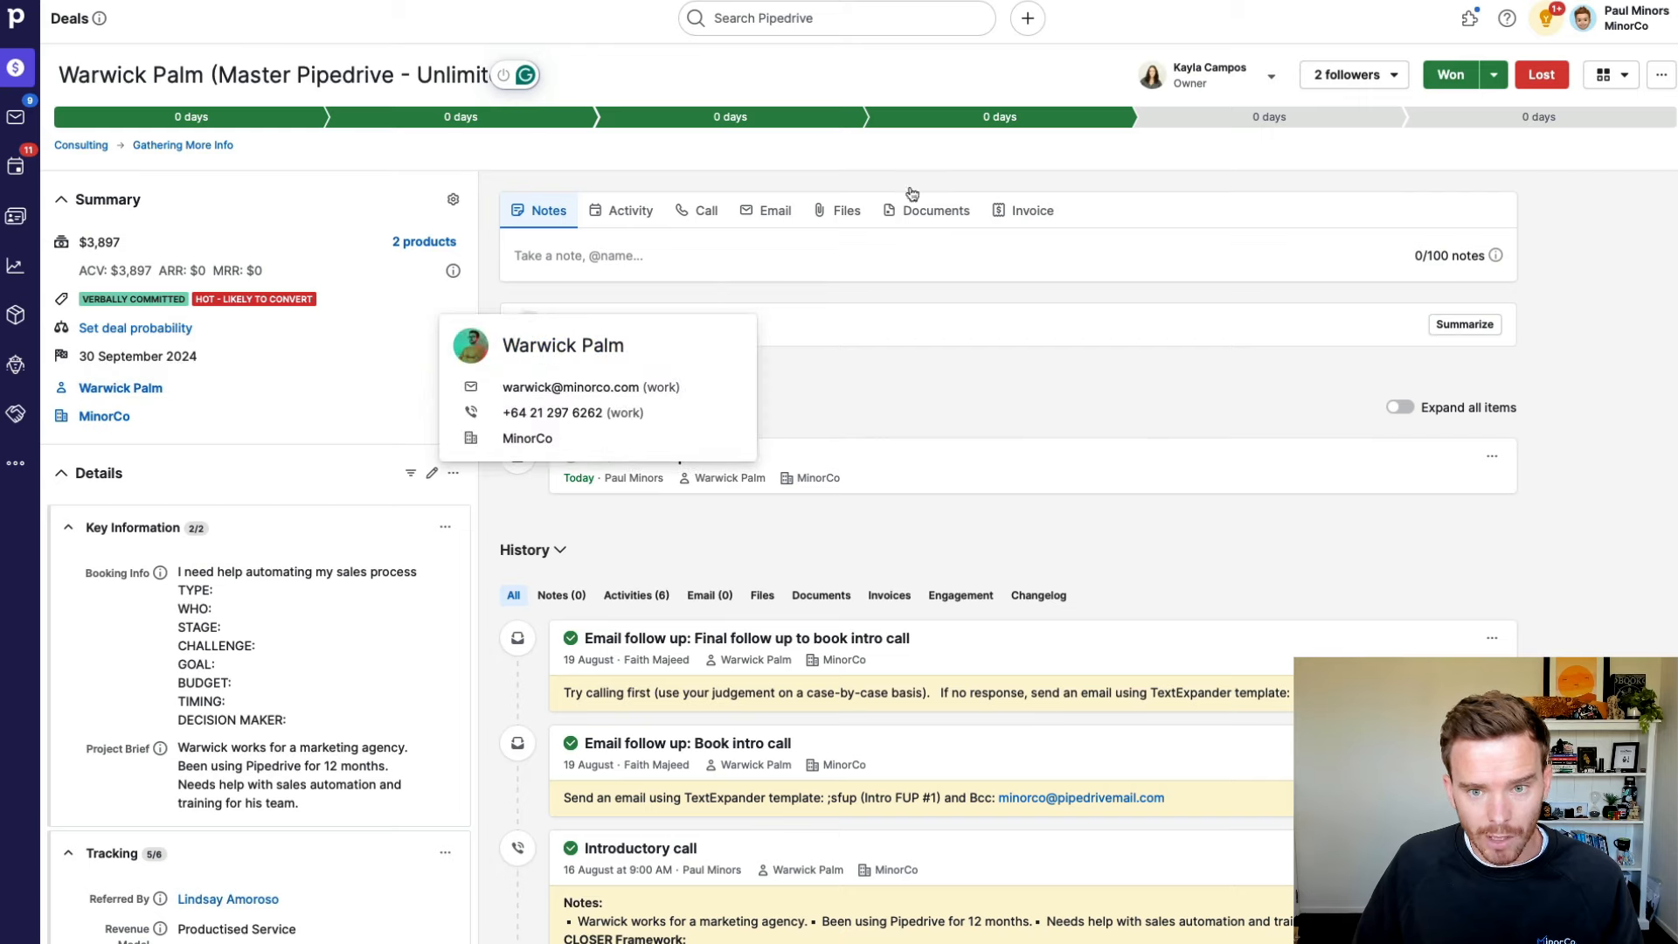
Step: Move the deal to Offer Made, mark the email follow-up done, and schedule a call for 16 August
click(1221, 128)
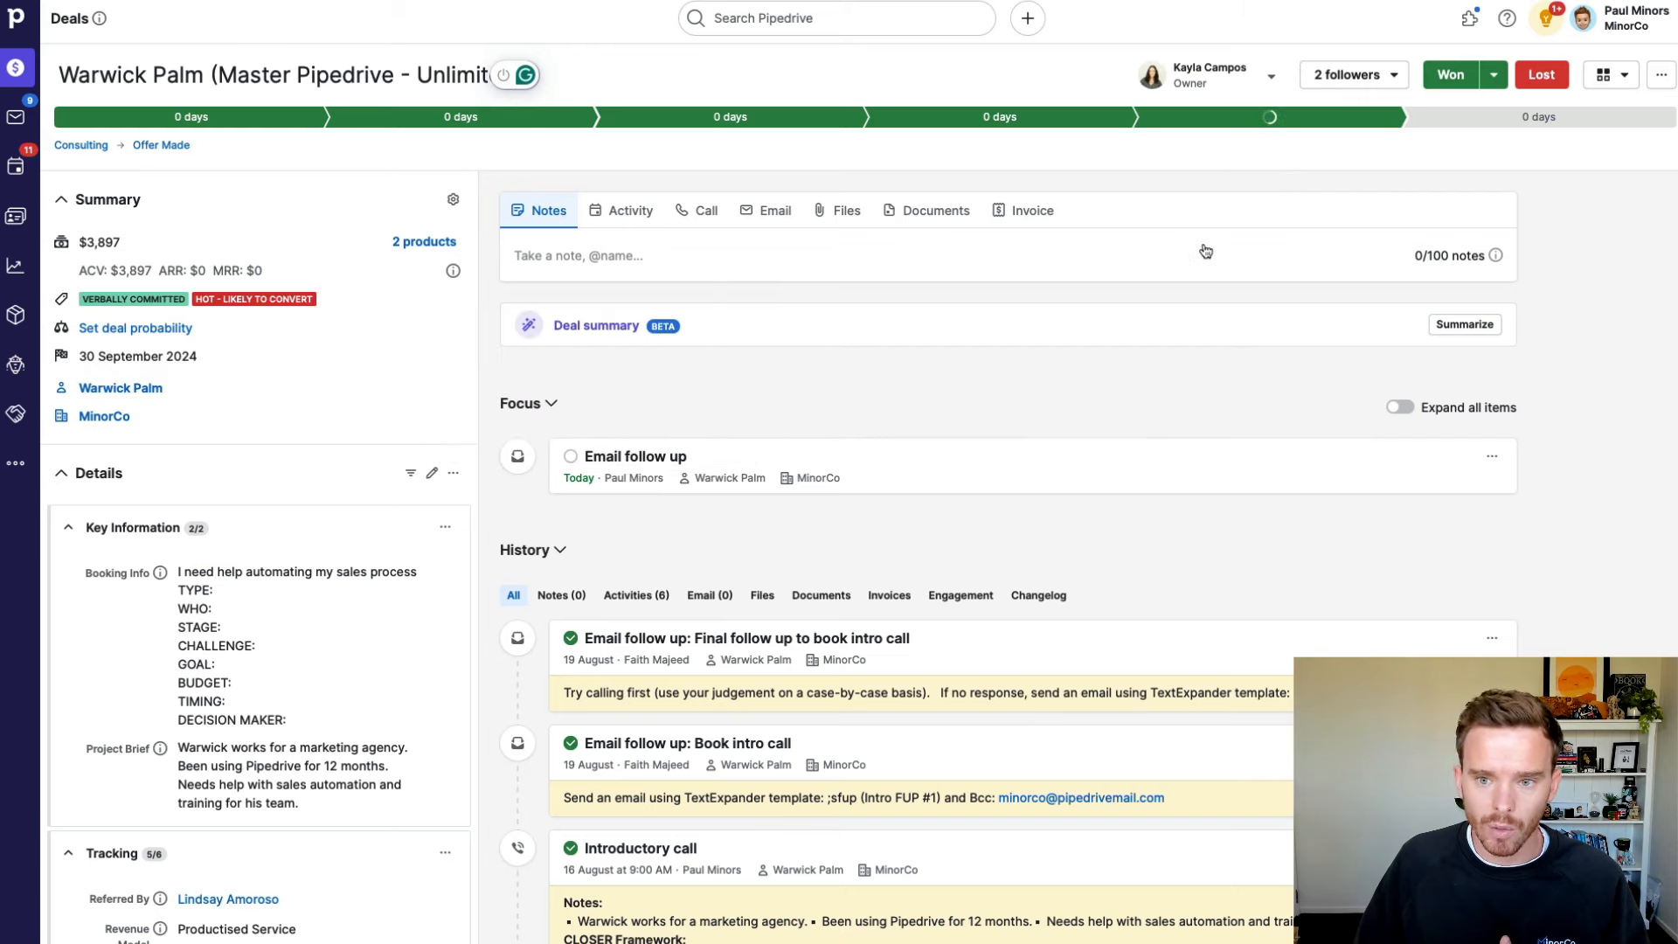
click(569, 455)
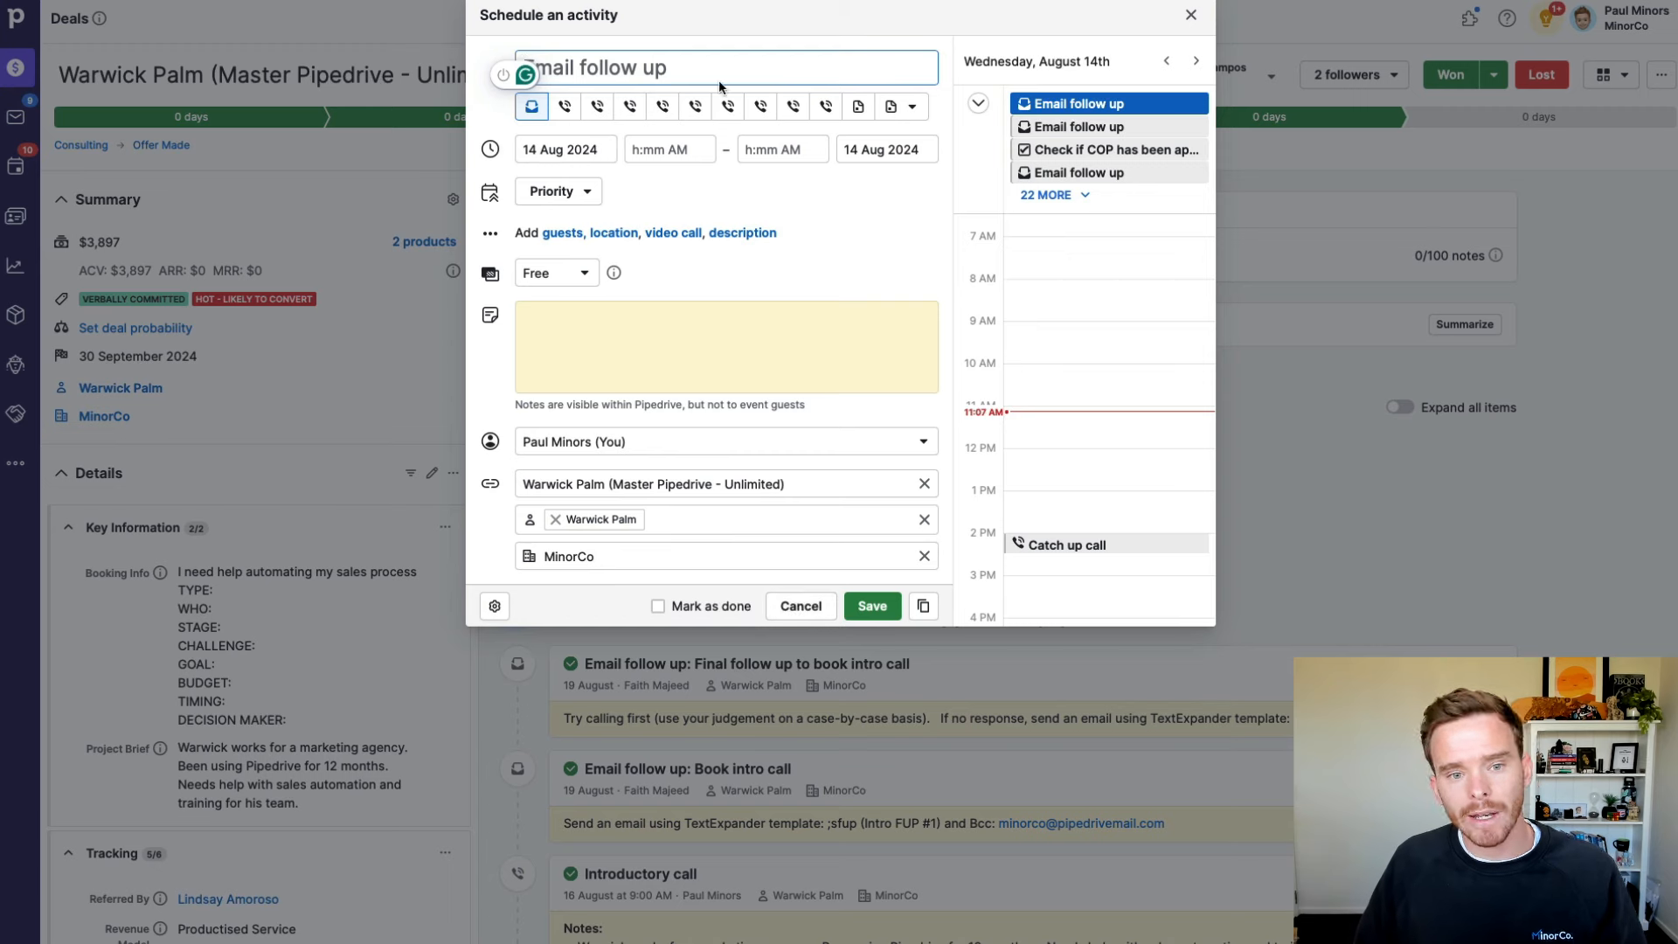
click(663, 106)
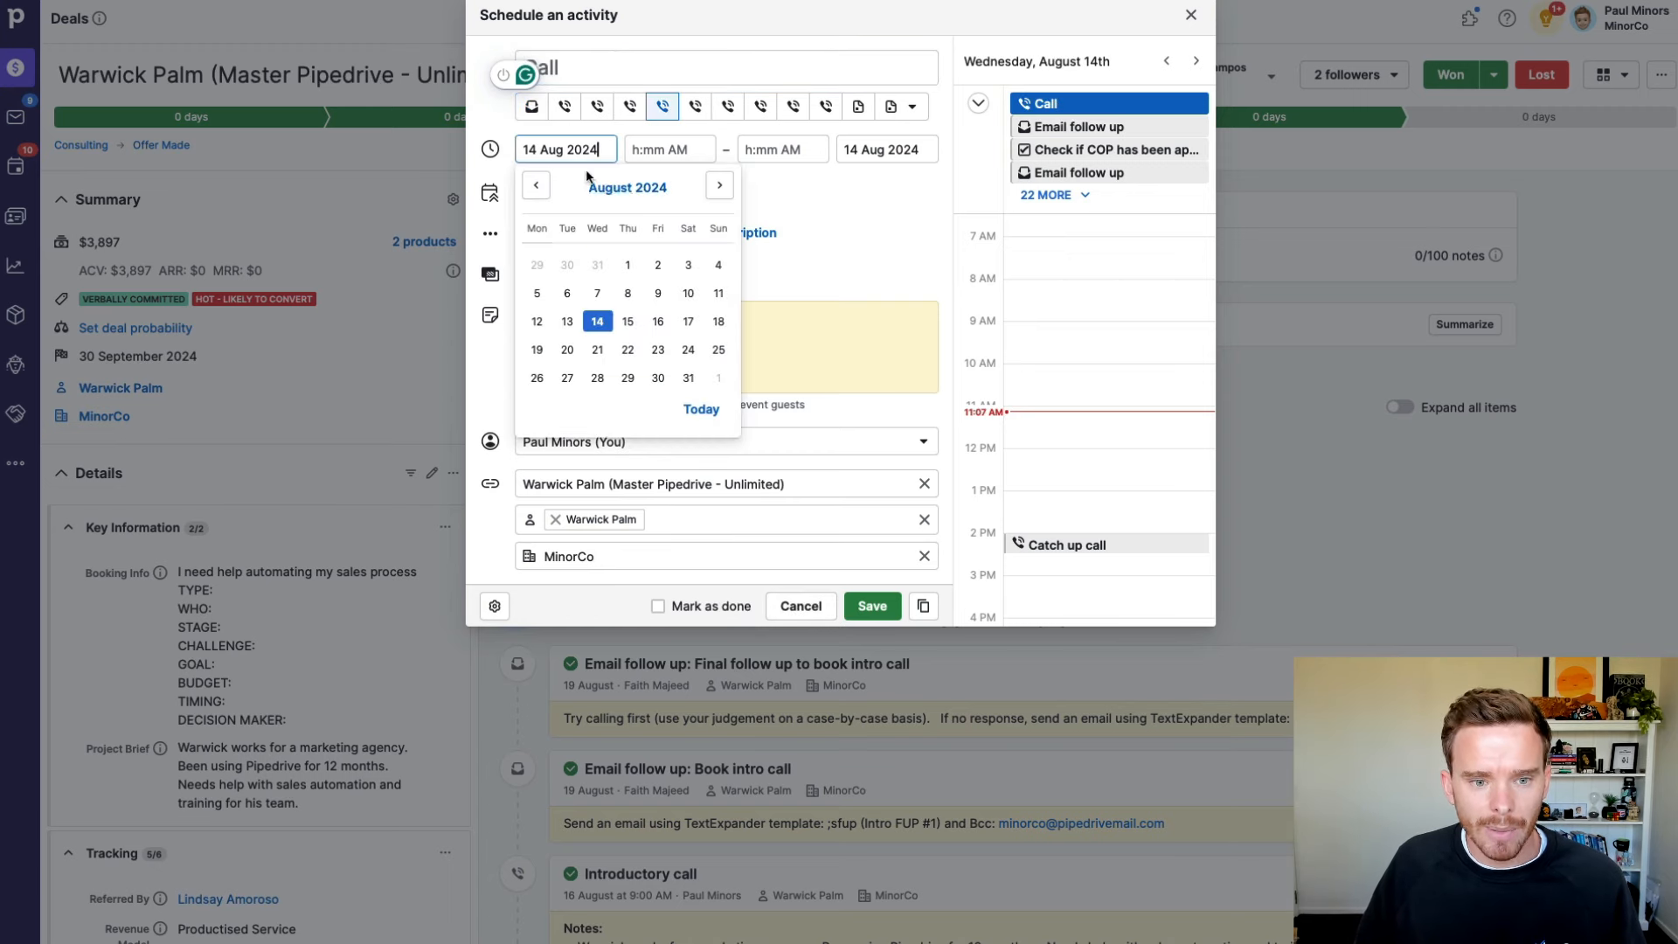
click(657, 321)
click(872, 606)
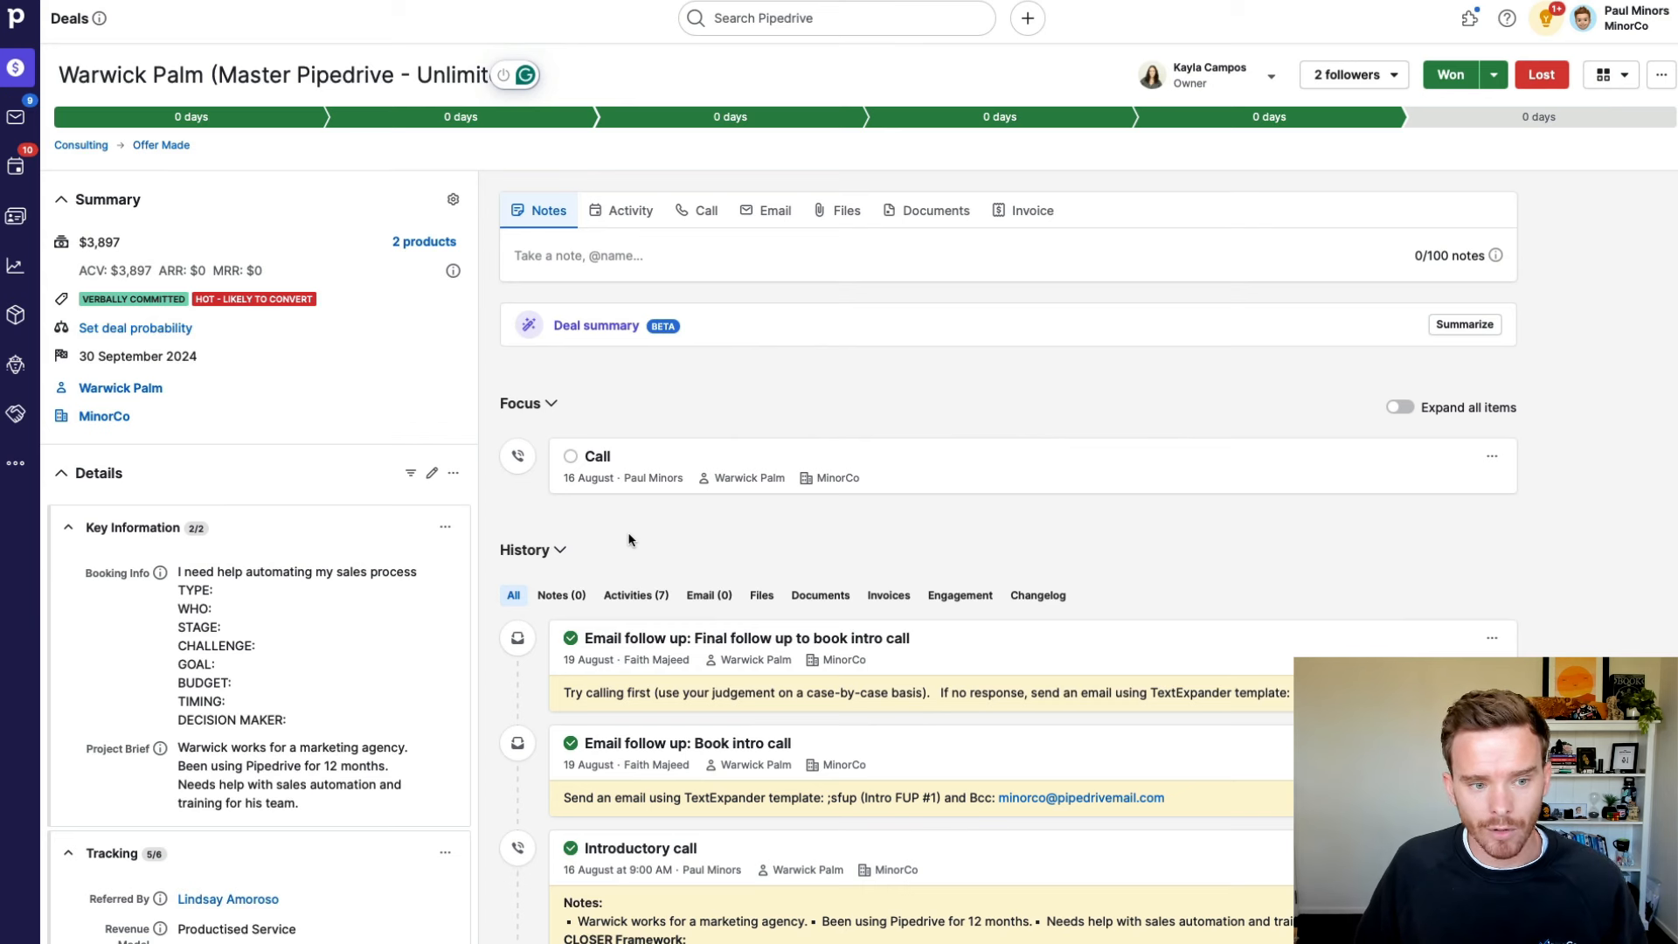
Step: Tag the master deal with the BUNDLE label
click(413, 306)
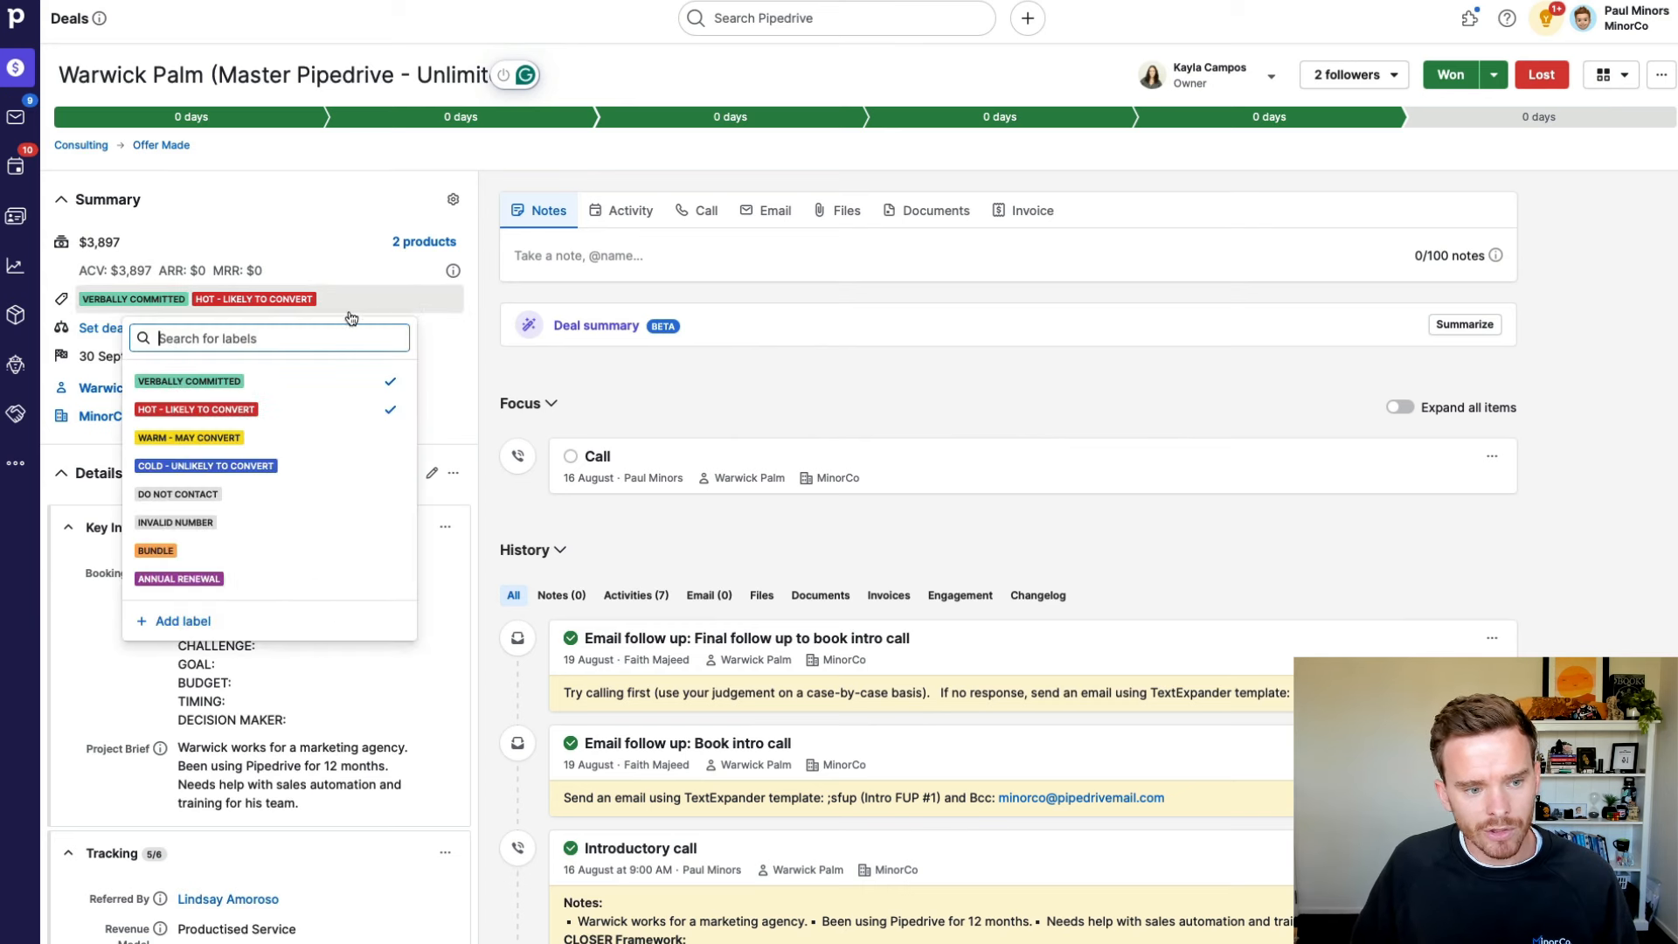
click(224, 556)
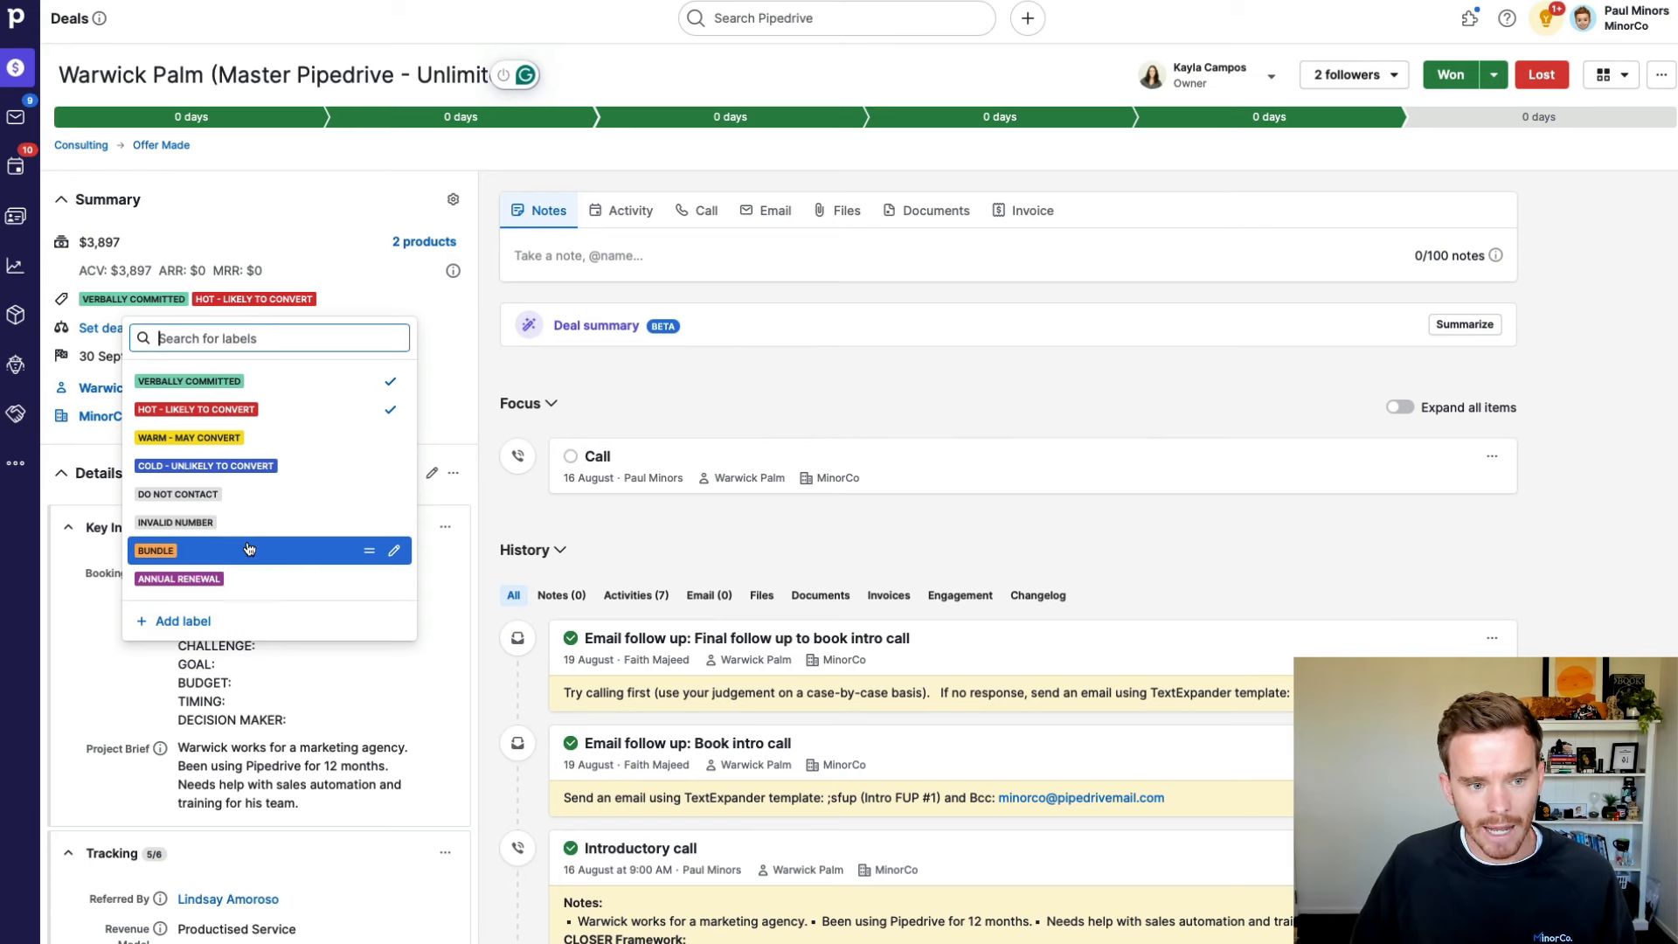
click(680, 384)
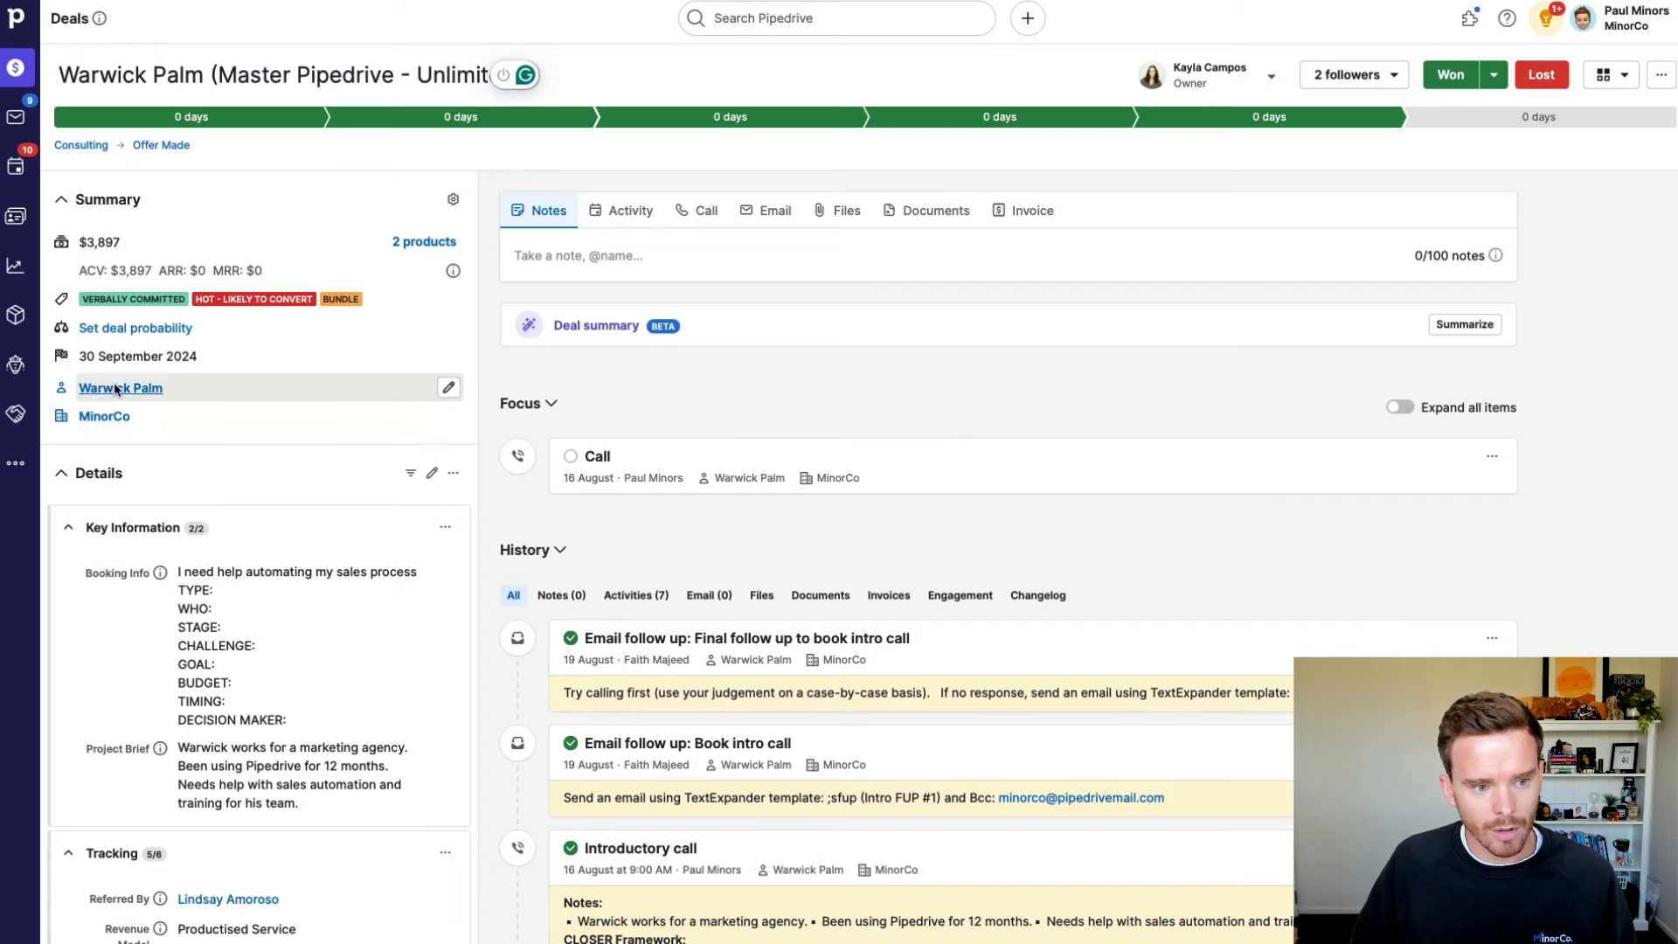
Step: Open the MinorCo: Pipedrive Subscription deal from the contact person's page
click(121, 387)
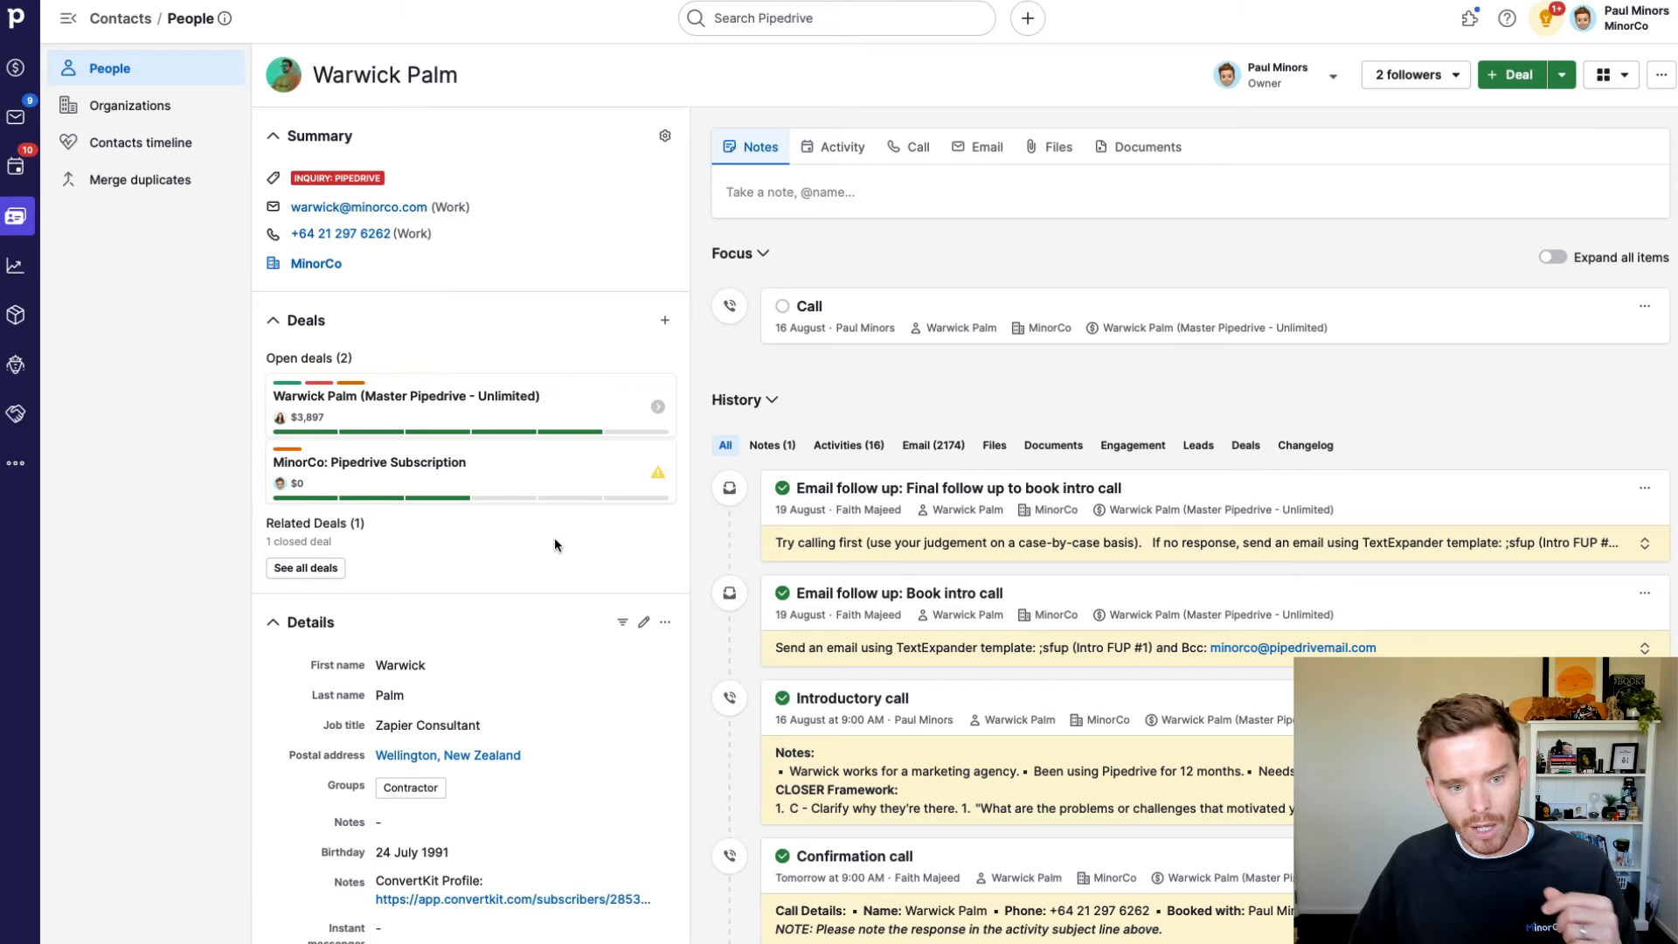
scroll(374, 468, down, 1)
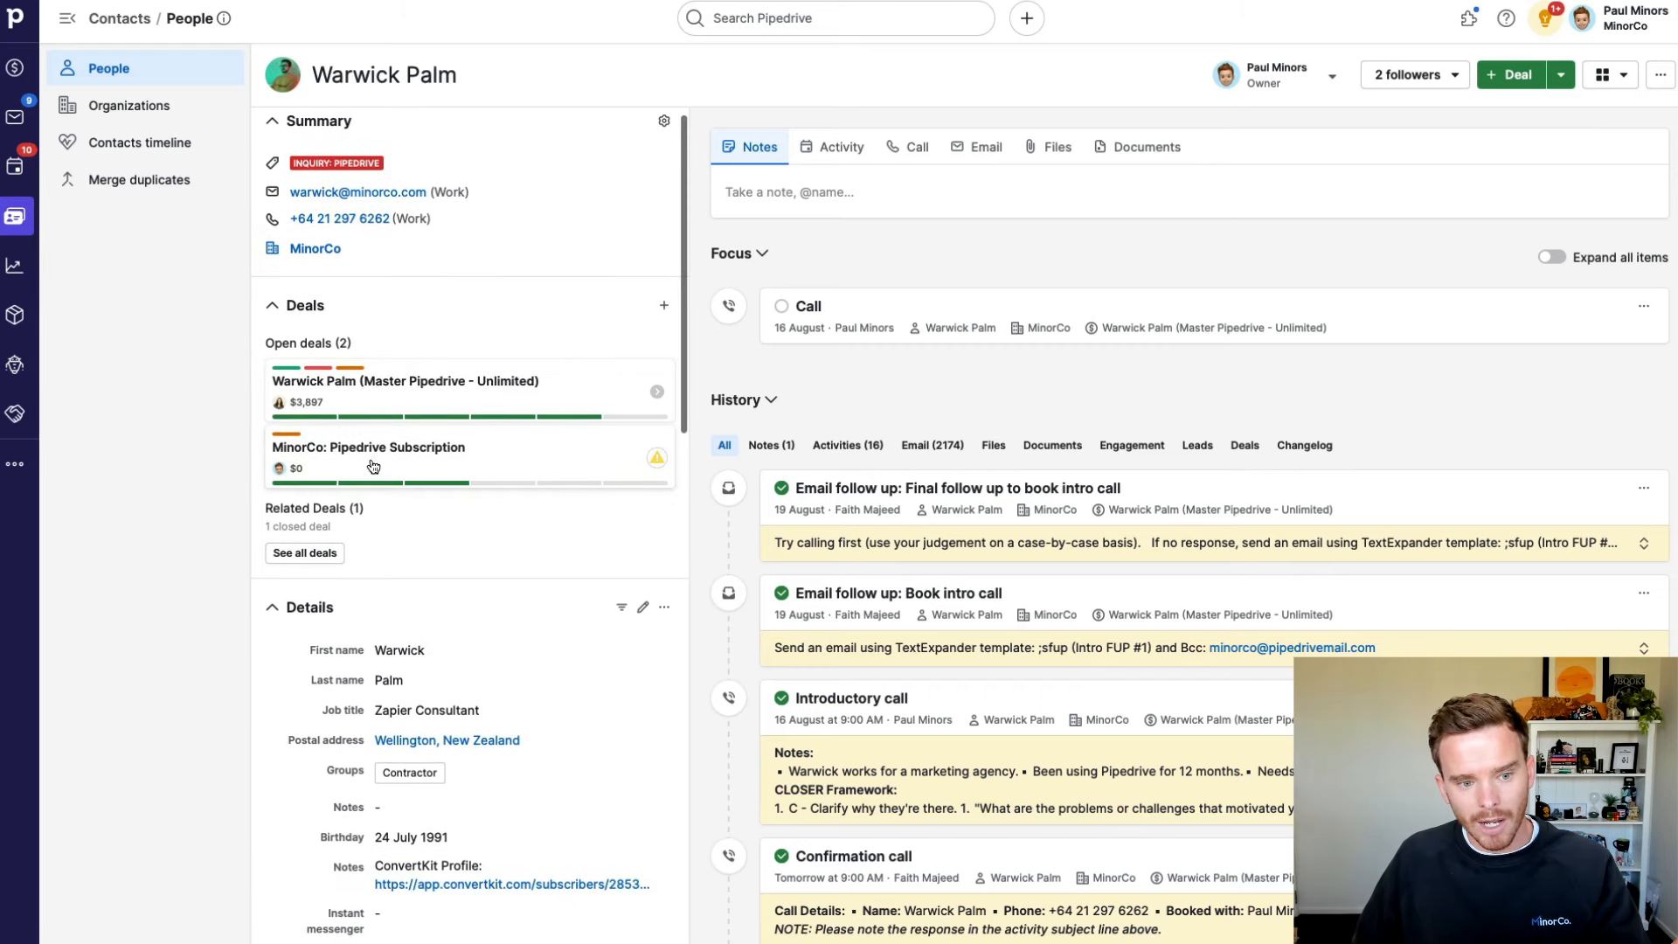
click(492, 465)
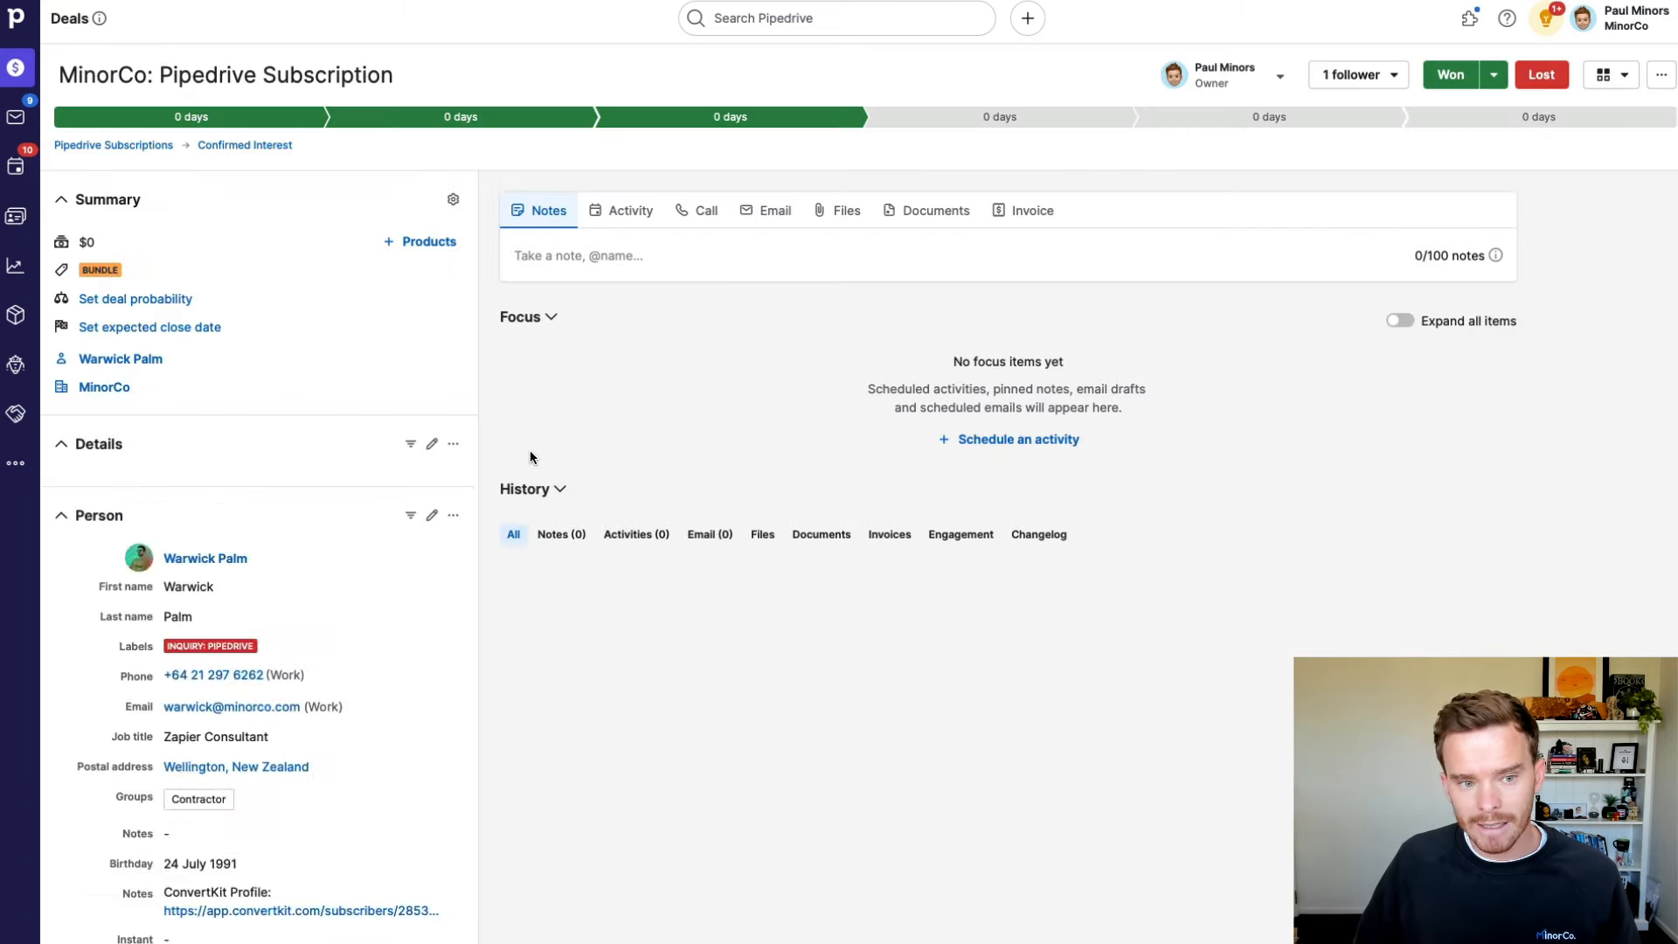
click(125, 145)
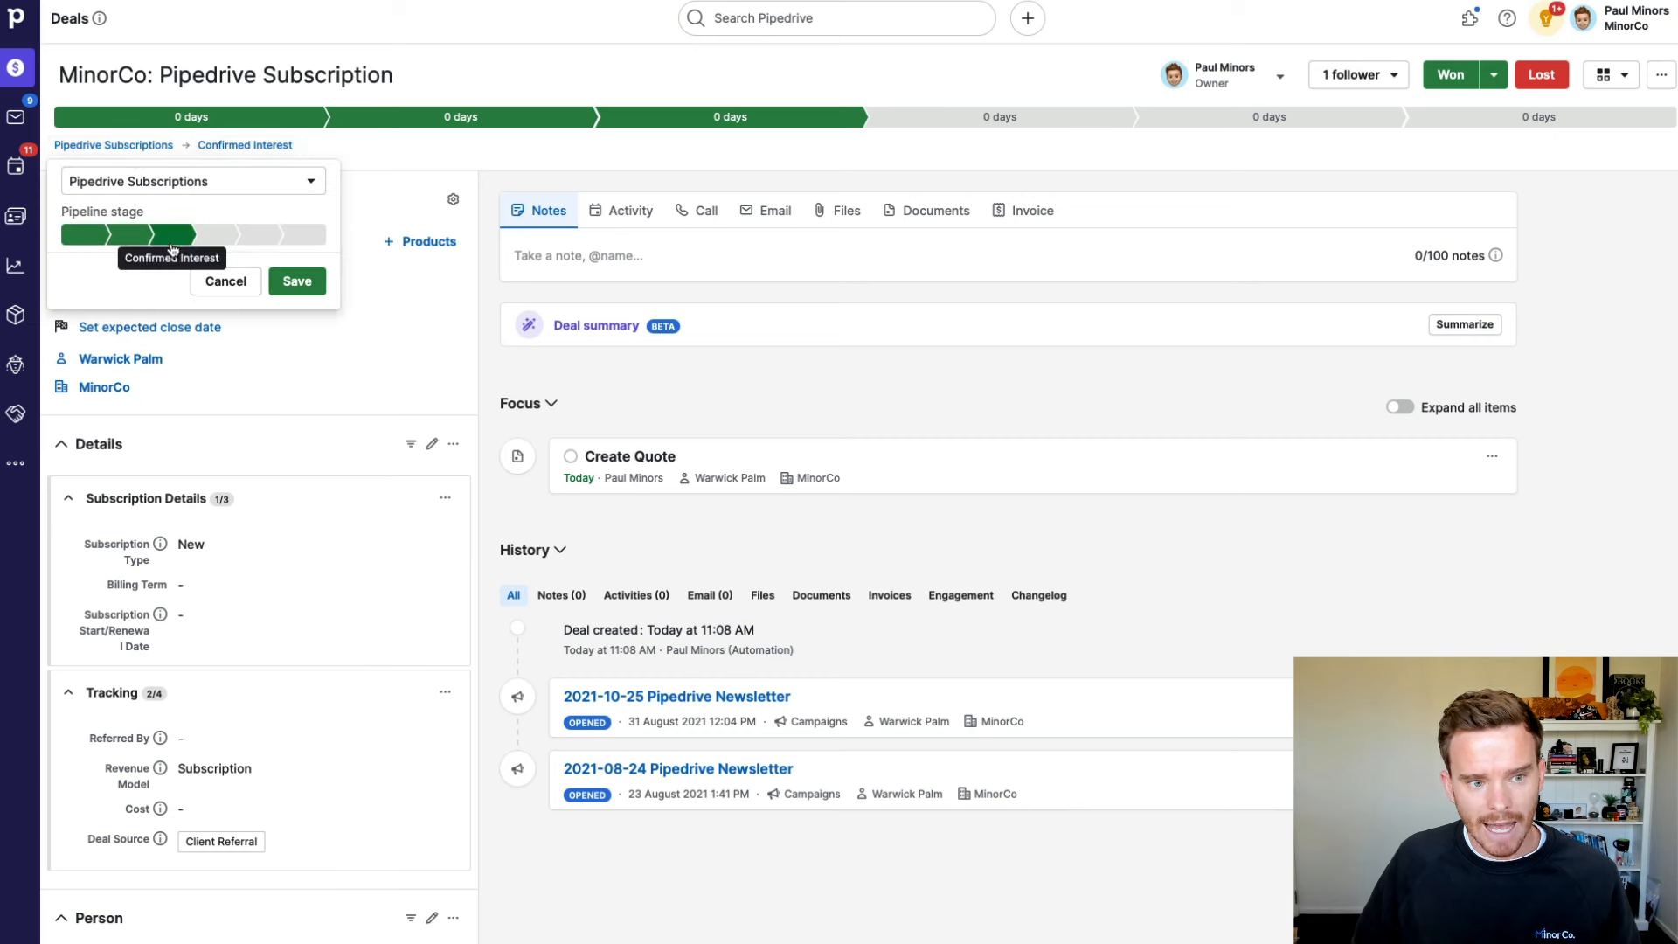
click(220, 284)
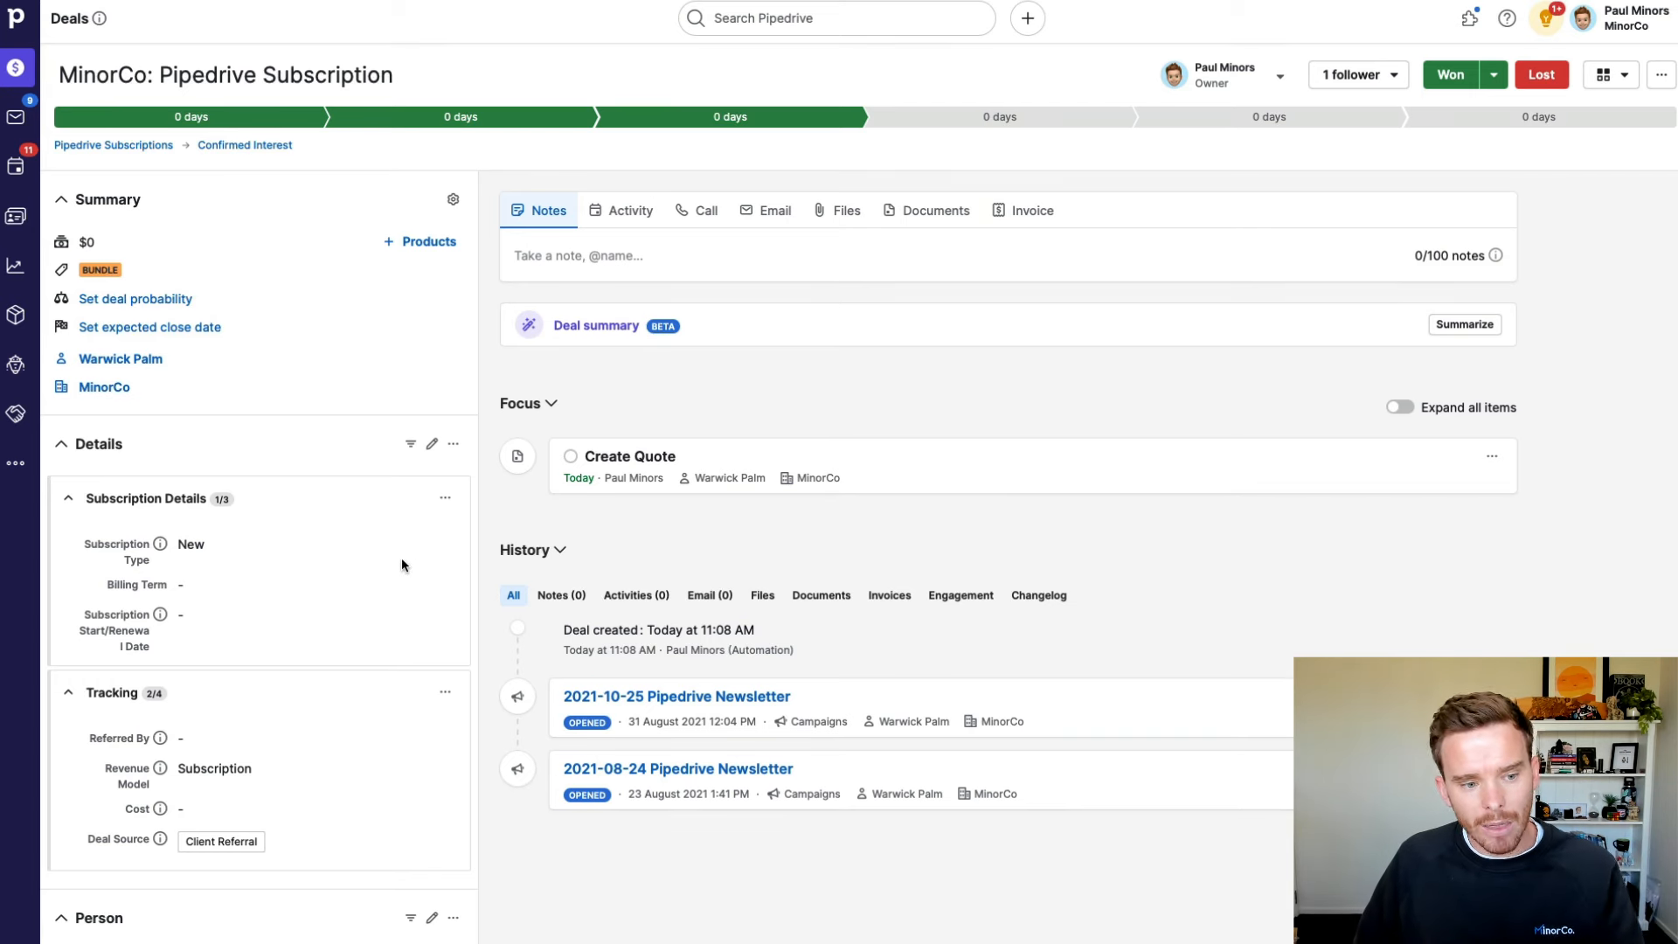
scroll(401, 558, down, 2)
scroll(397, 563, up, 2)
scroll(394, 559, down, 2)
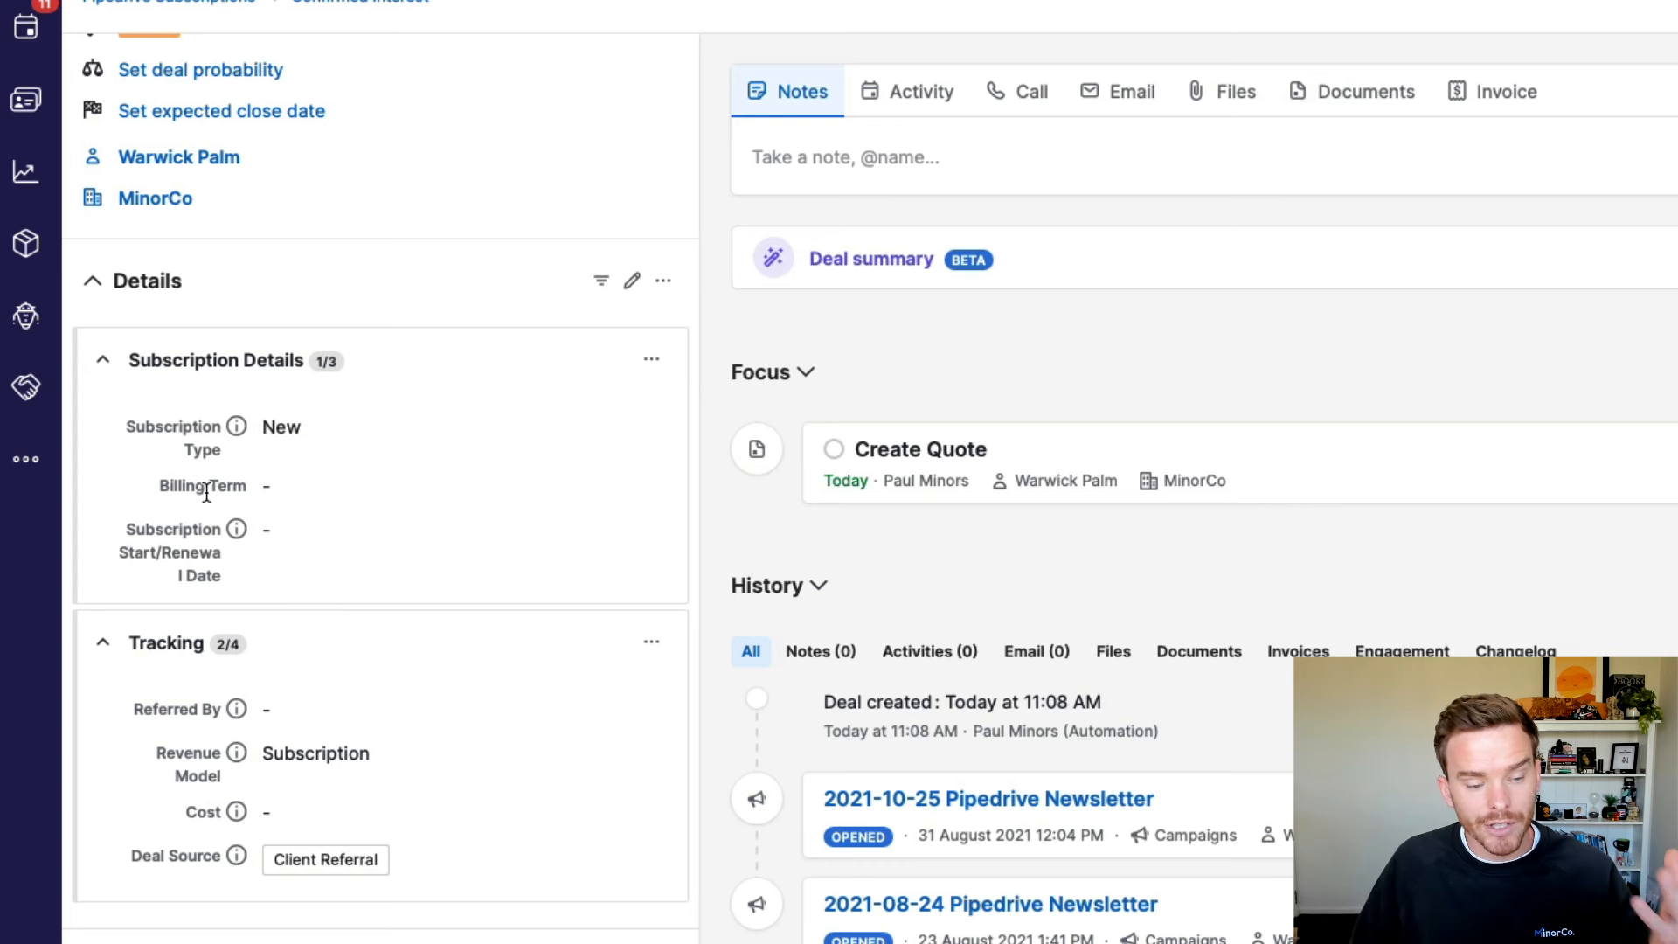
Step: Try the Update and Renewal subscription types, then discard, keeping the type as New
scroll(381, 461, up, 2)
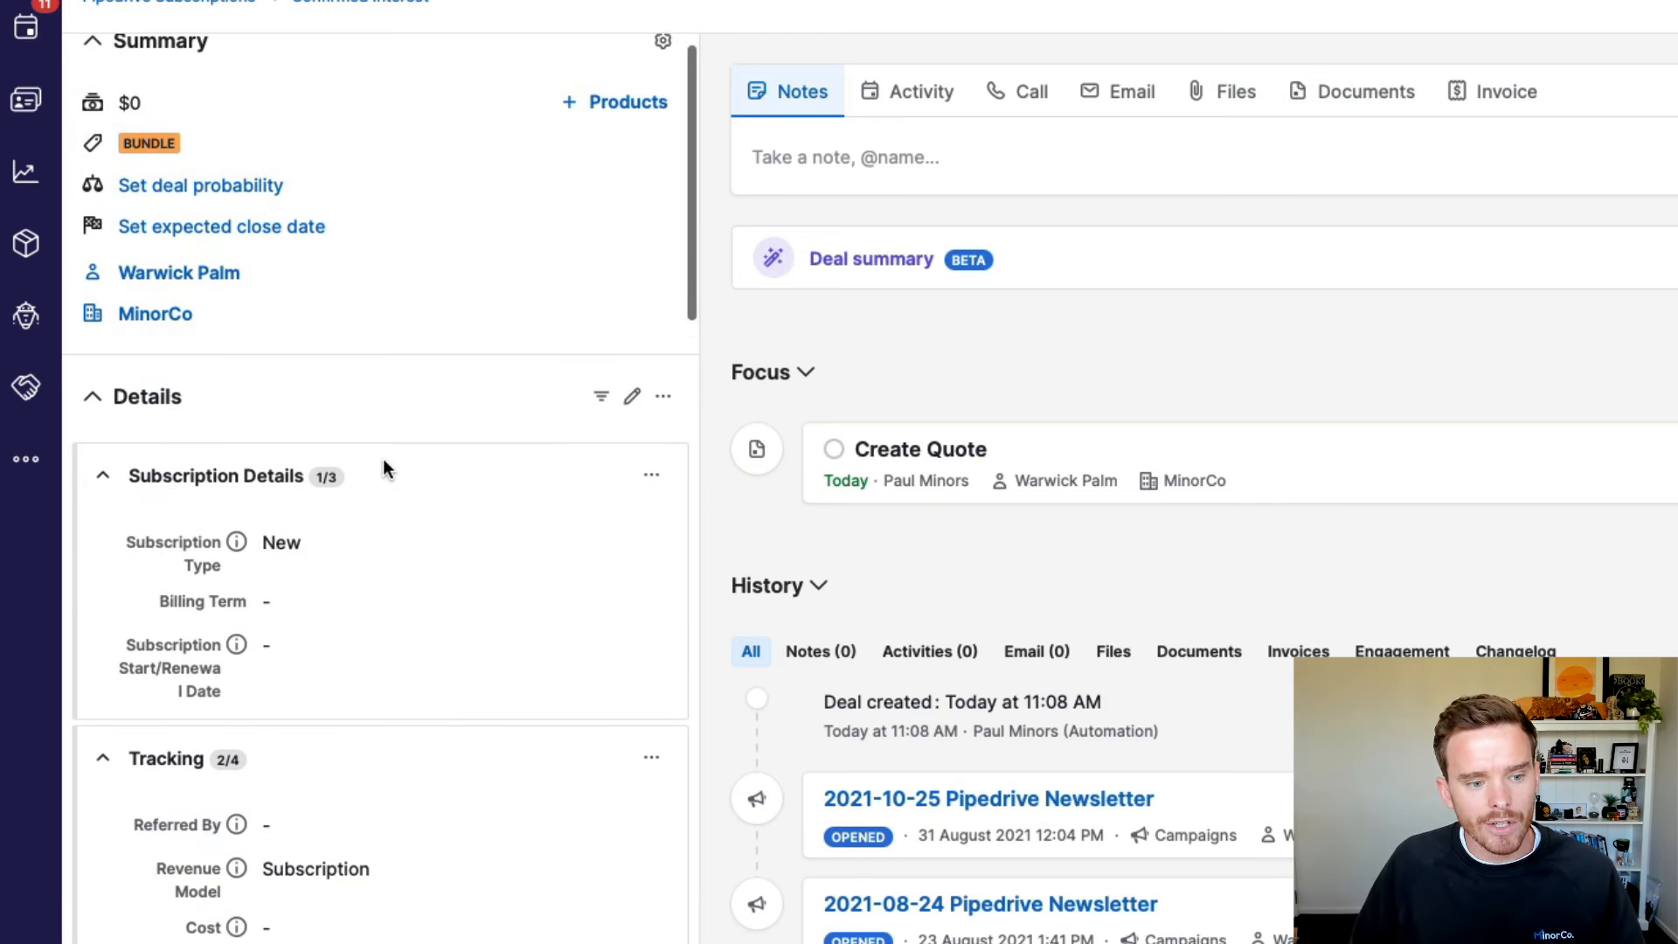
click(651, 536)
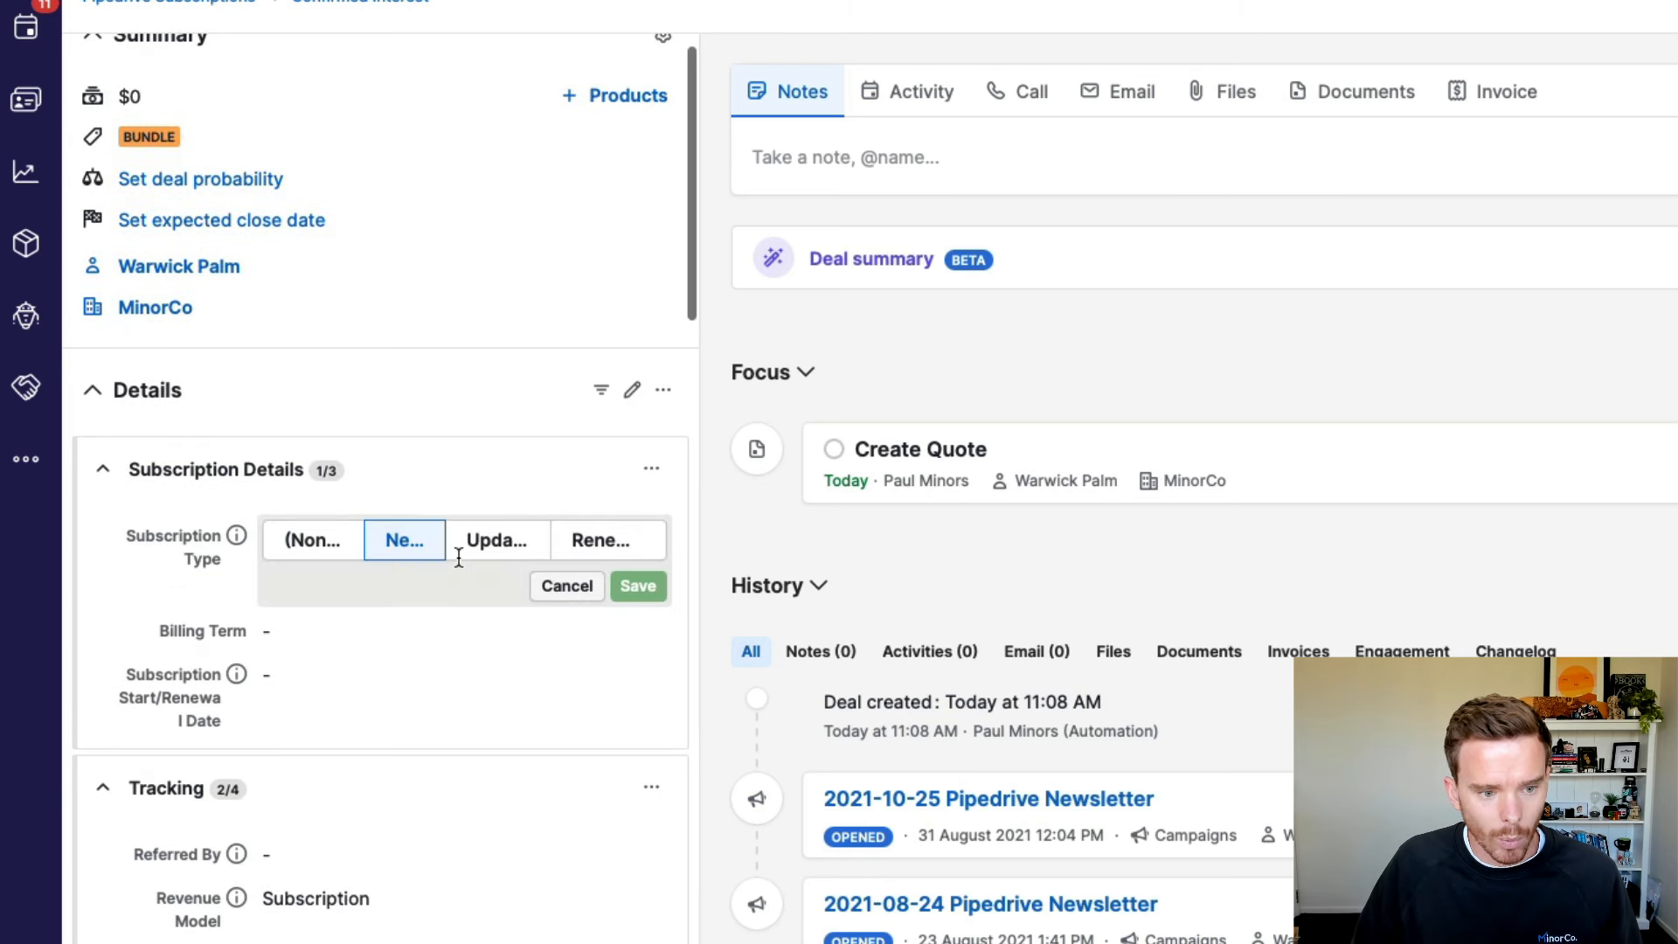
click(498, 544)
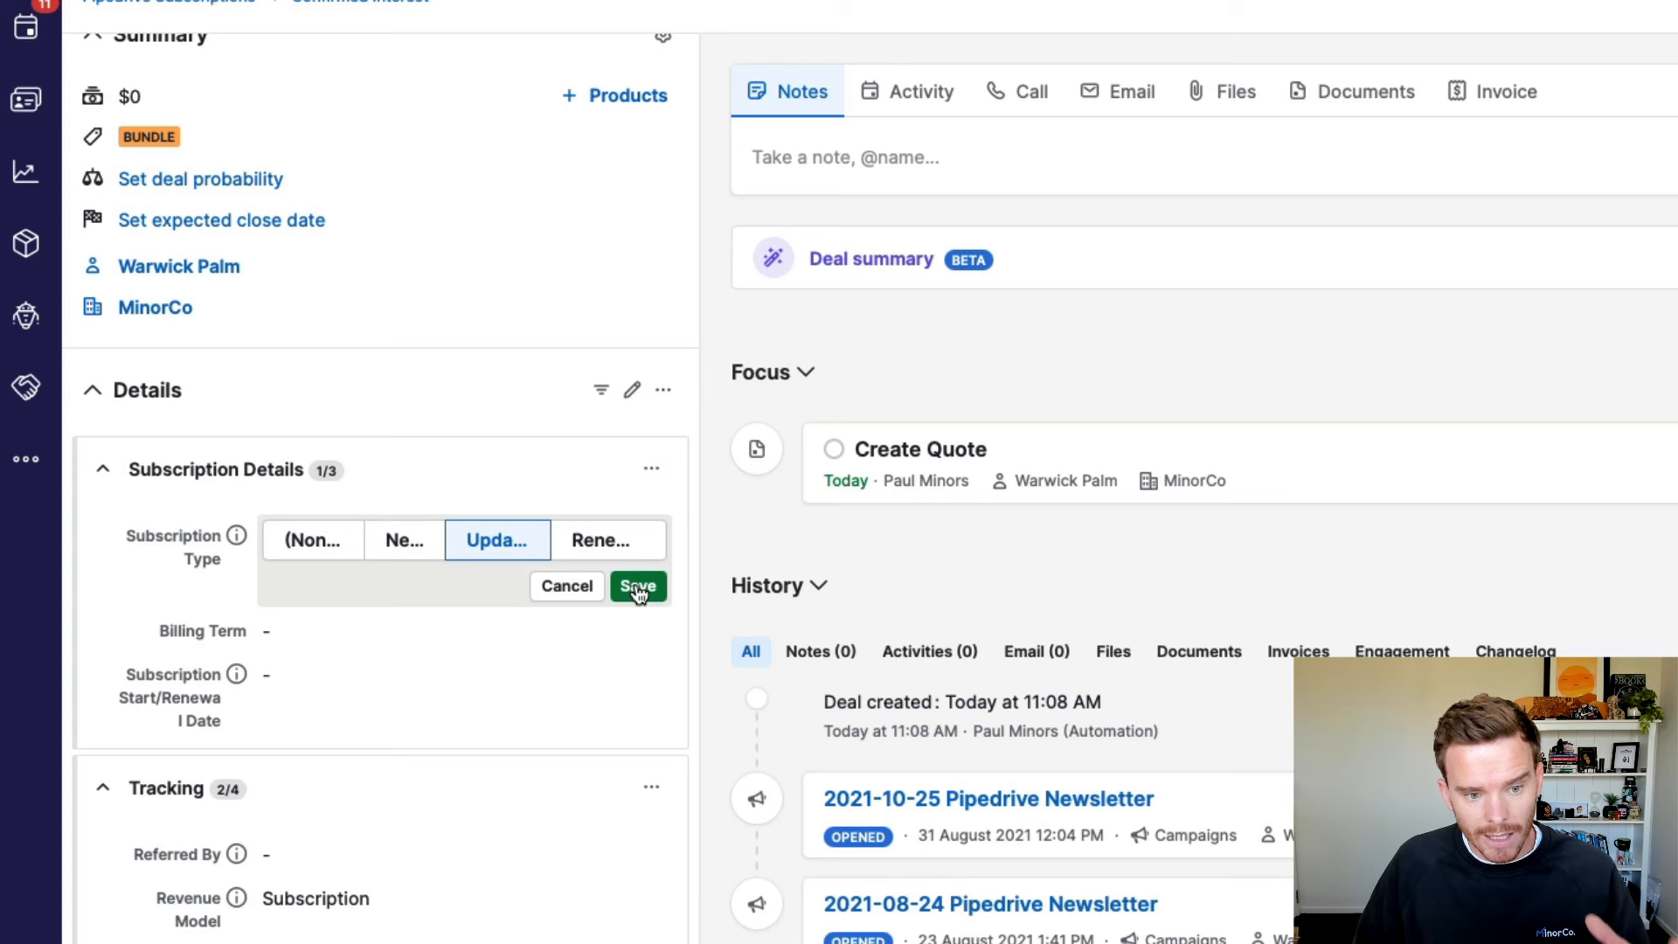
click(616, 543)
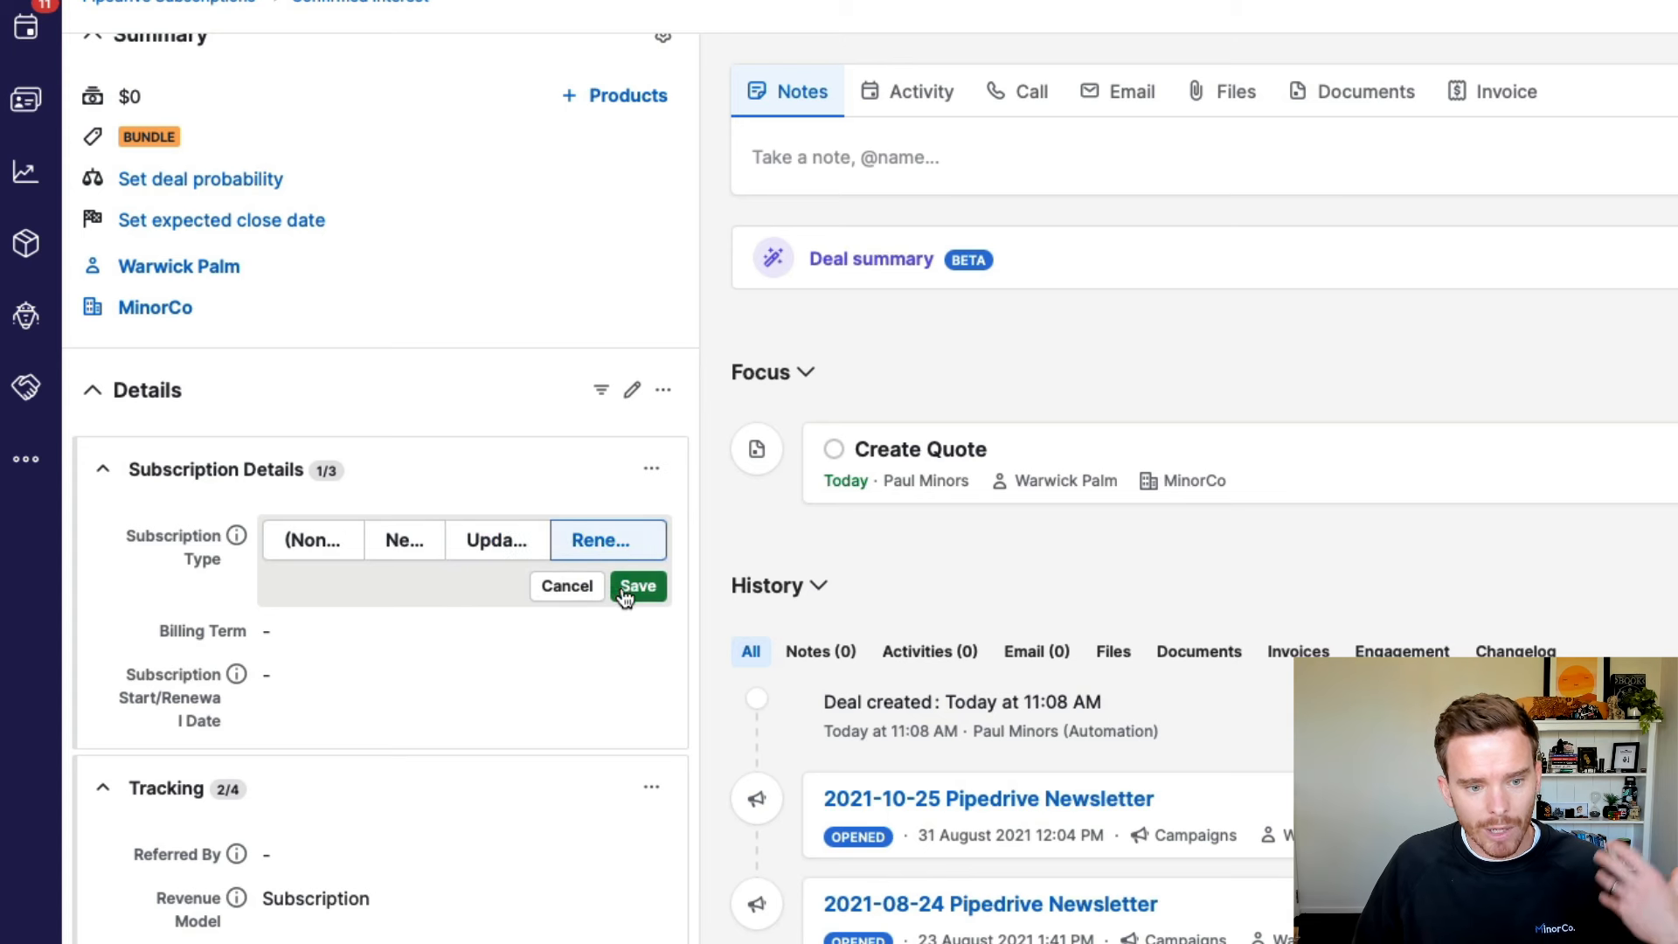
click(568, 586)
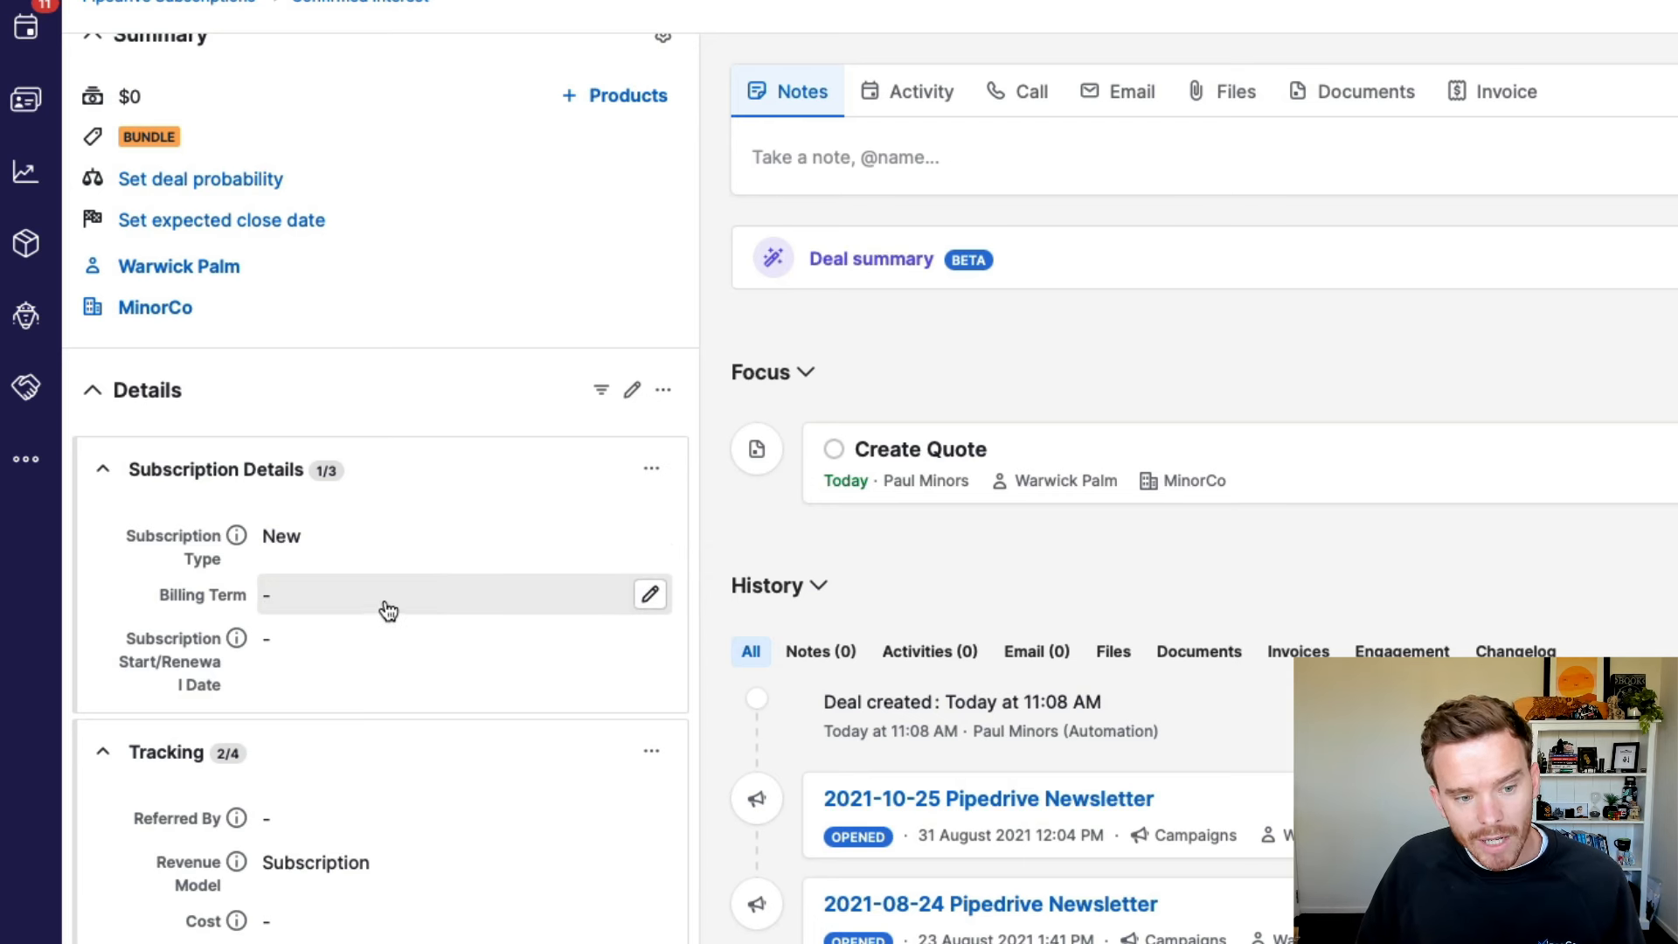
Step: Set the billing term to Annual and the subscription start date to 01/09/2024
click(652, 599)
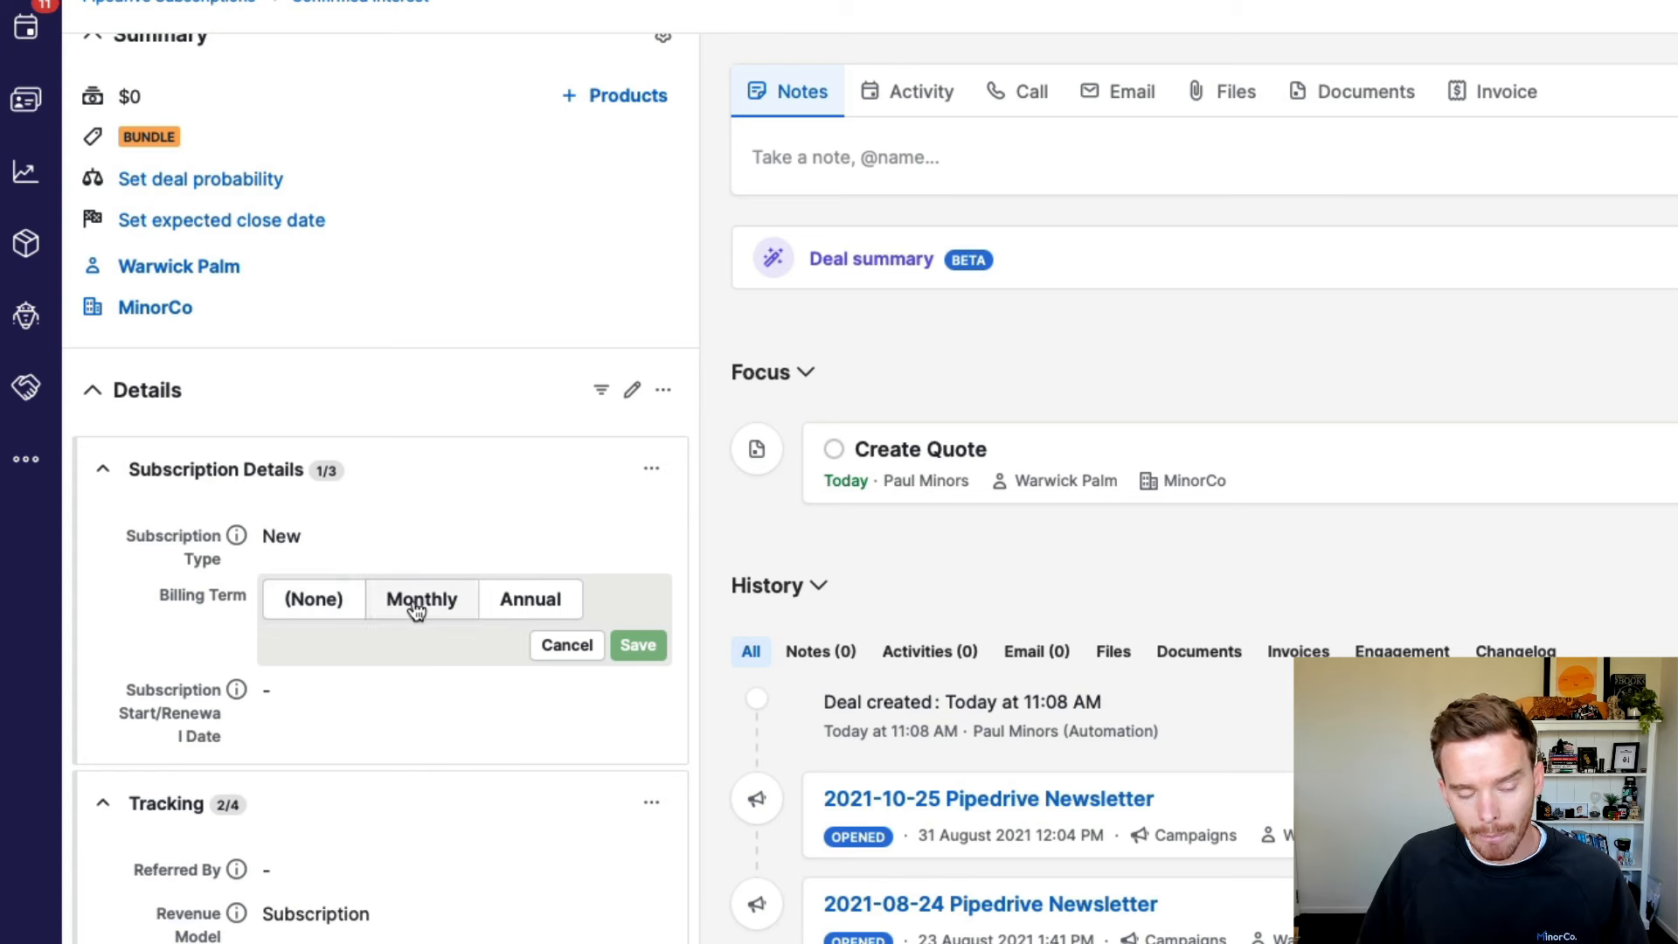
click(560, 604)
click(621, 647)
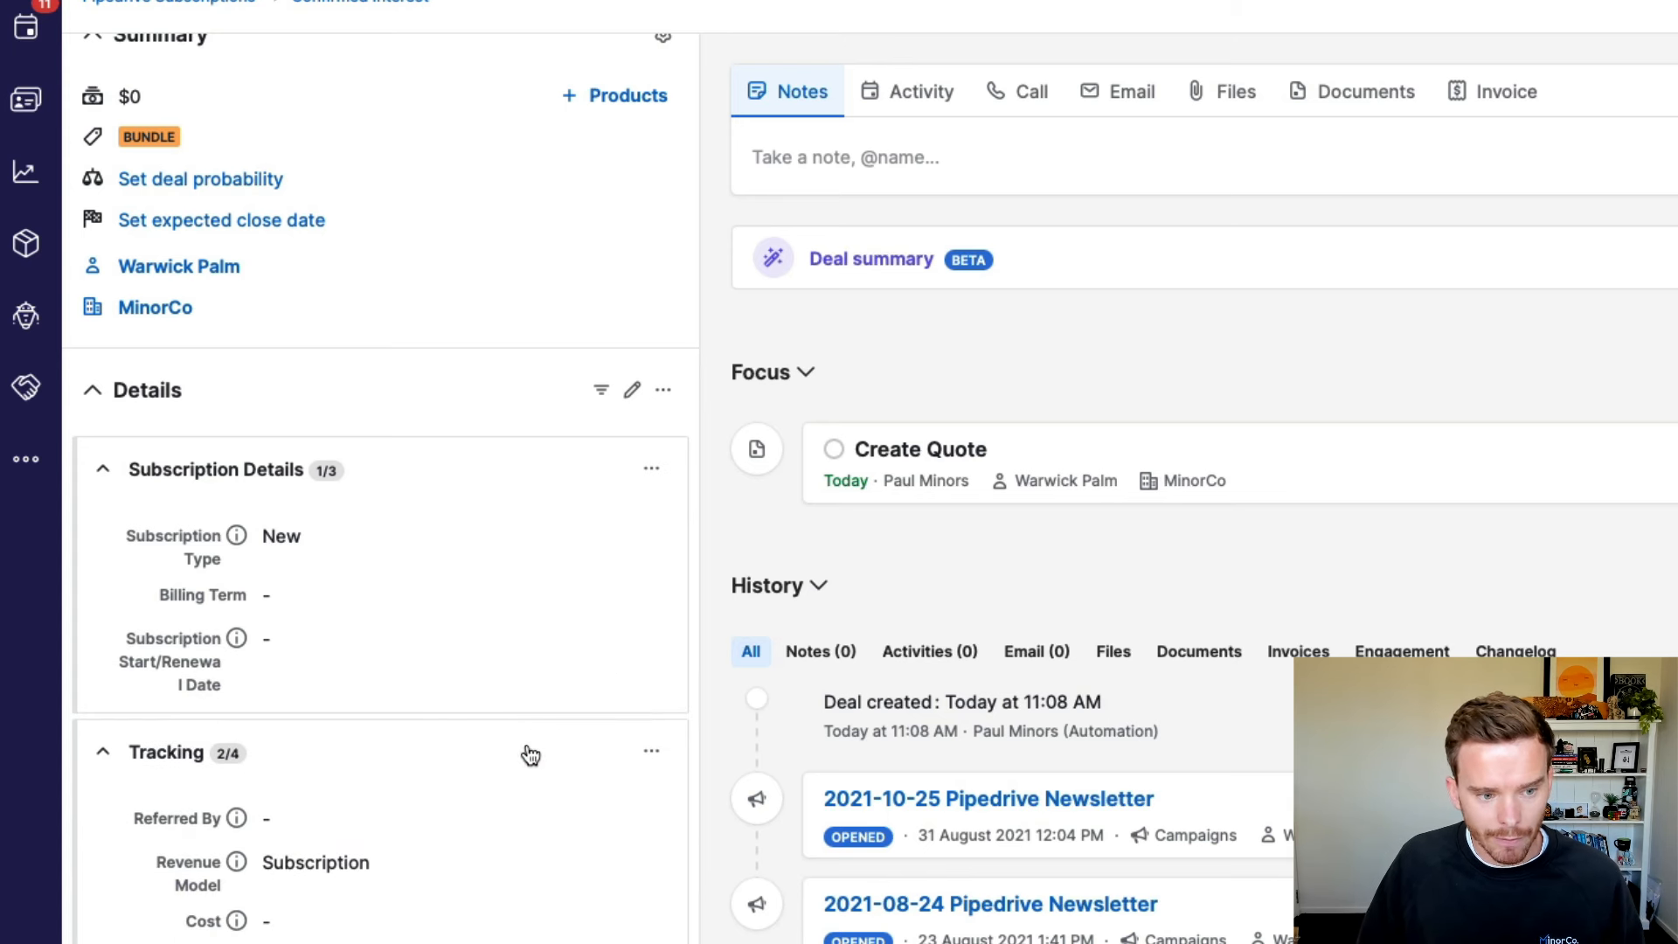
click(317, 643)
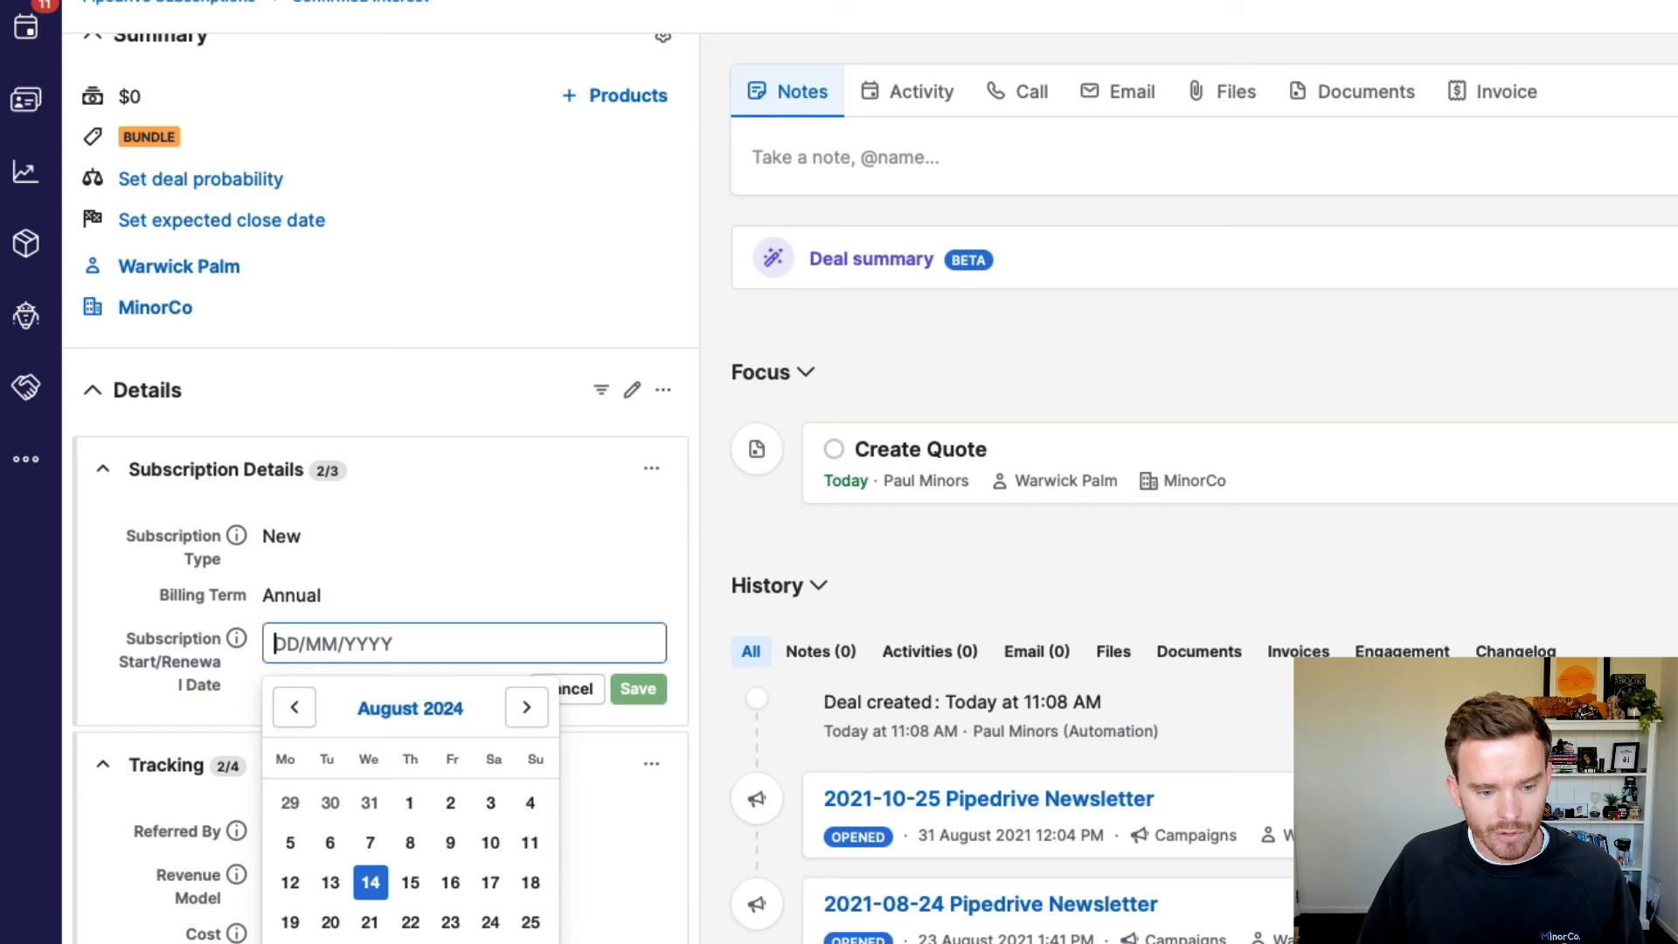
text(01/09/2024)
click(638, 689)
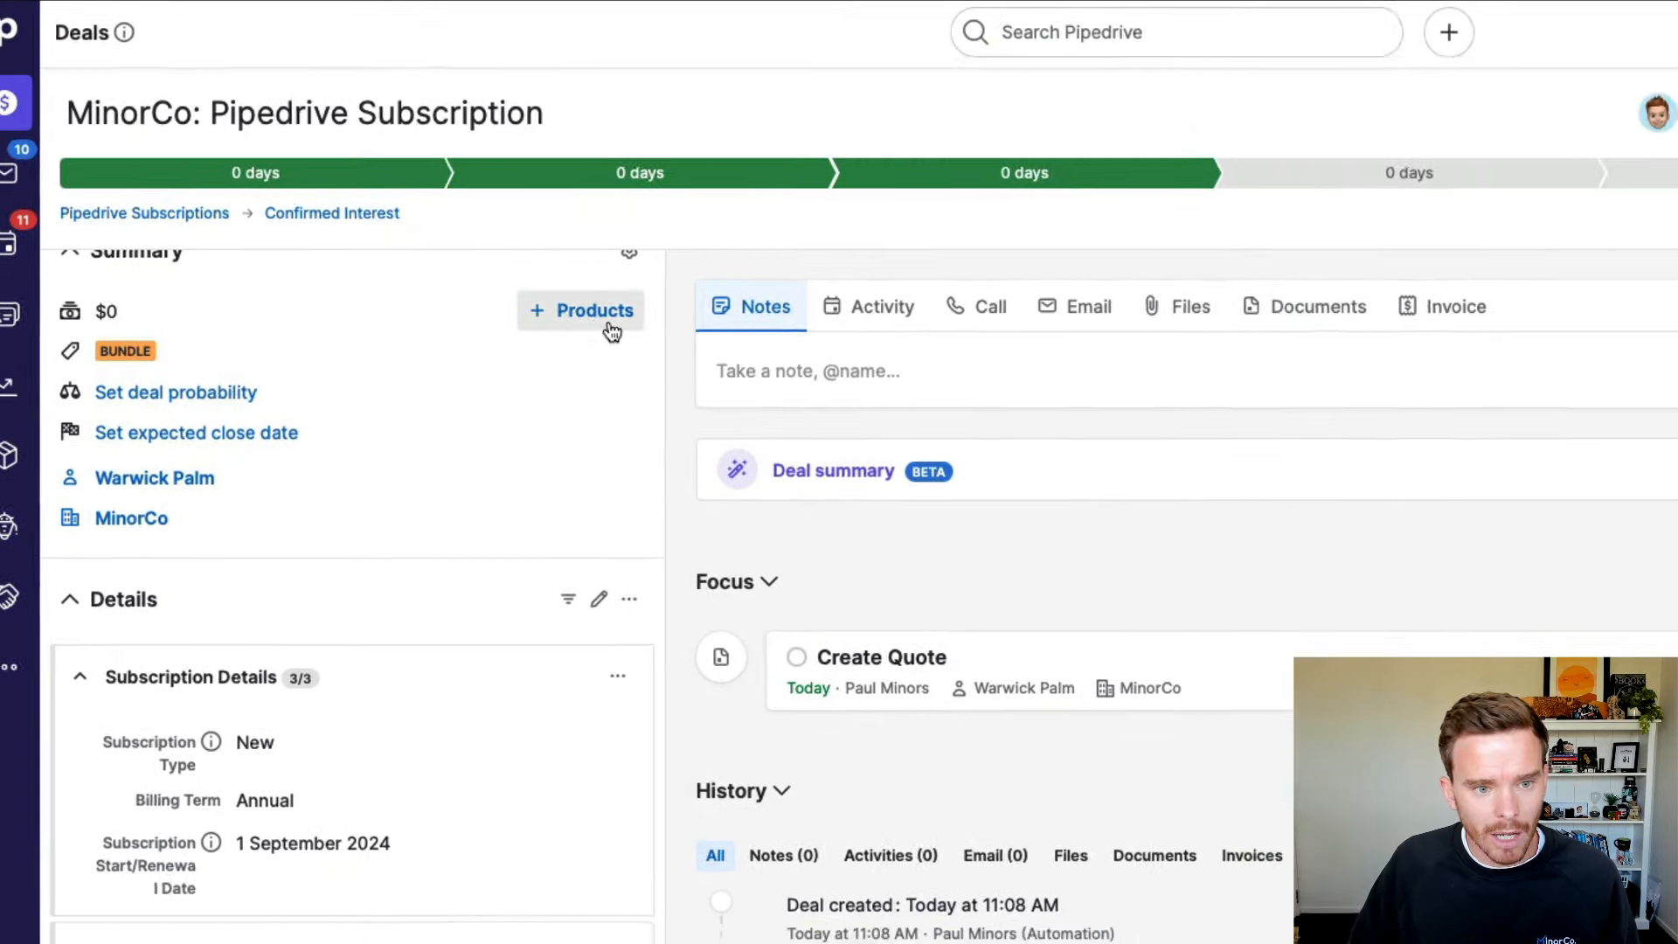
click(615, 103)
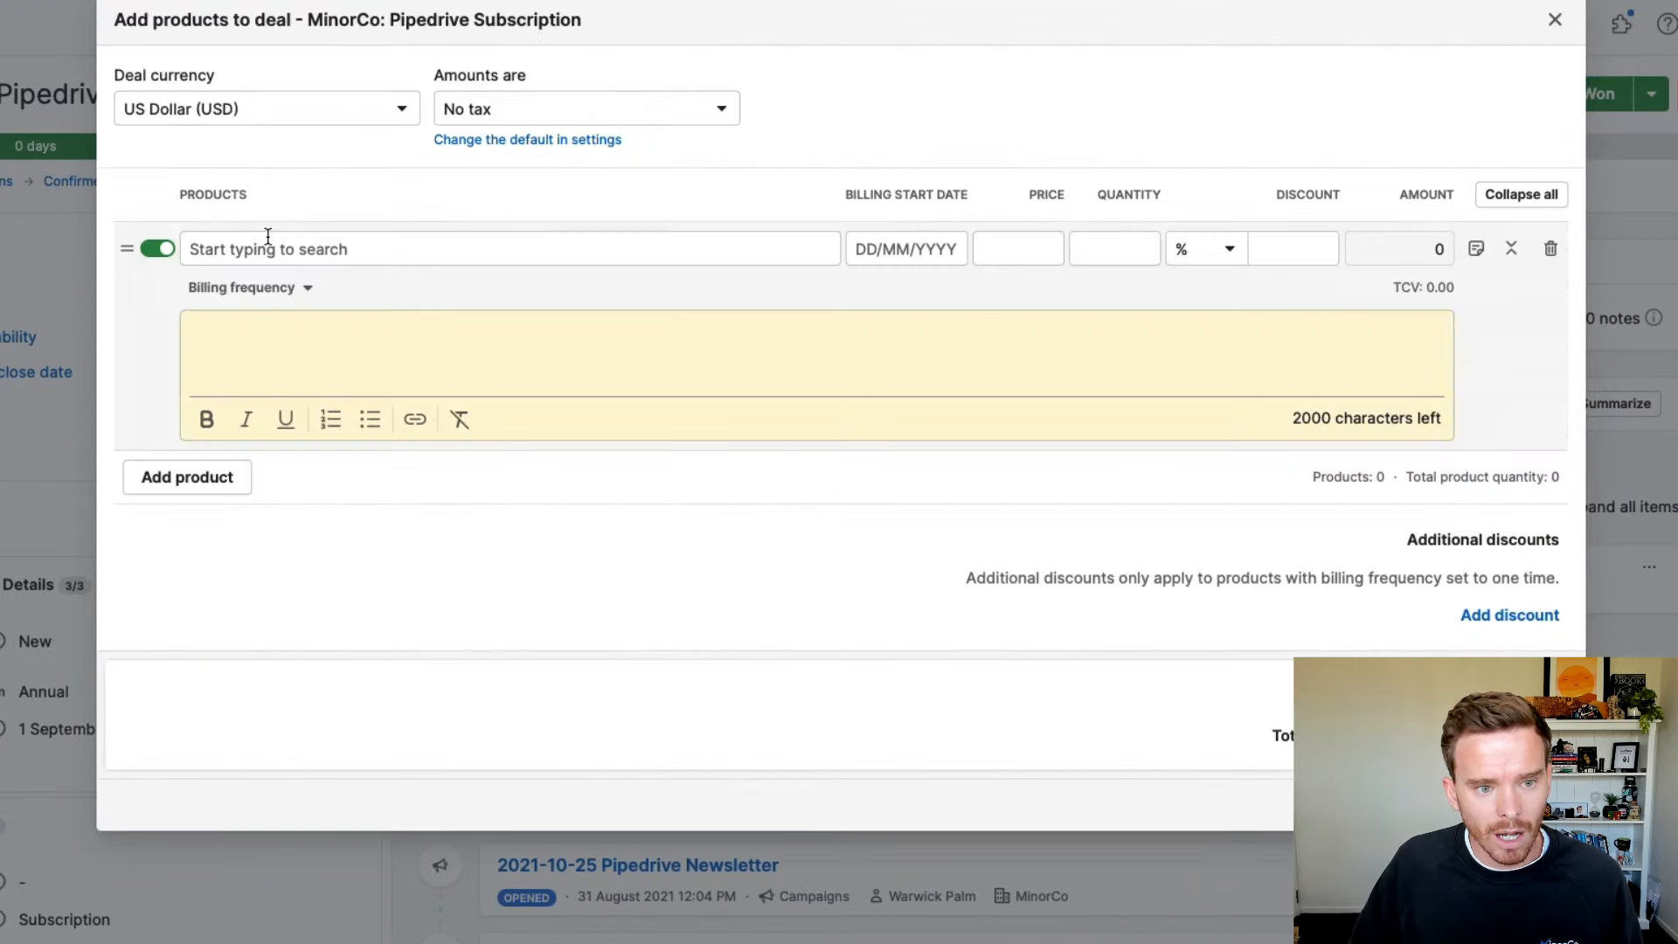
Step: Add 10 seats of Pipedrive Subscription Professional (Annual) with a 5% discount, totalling $5,586
click(271, 248)
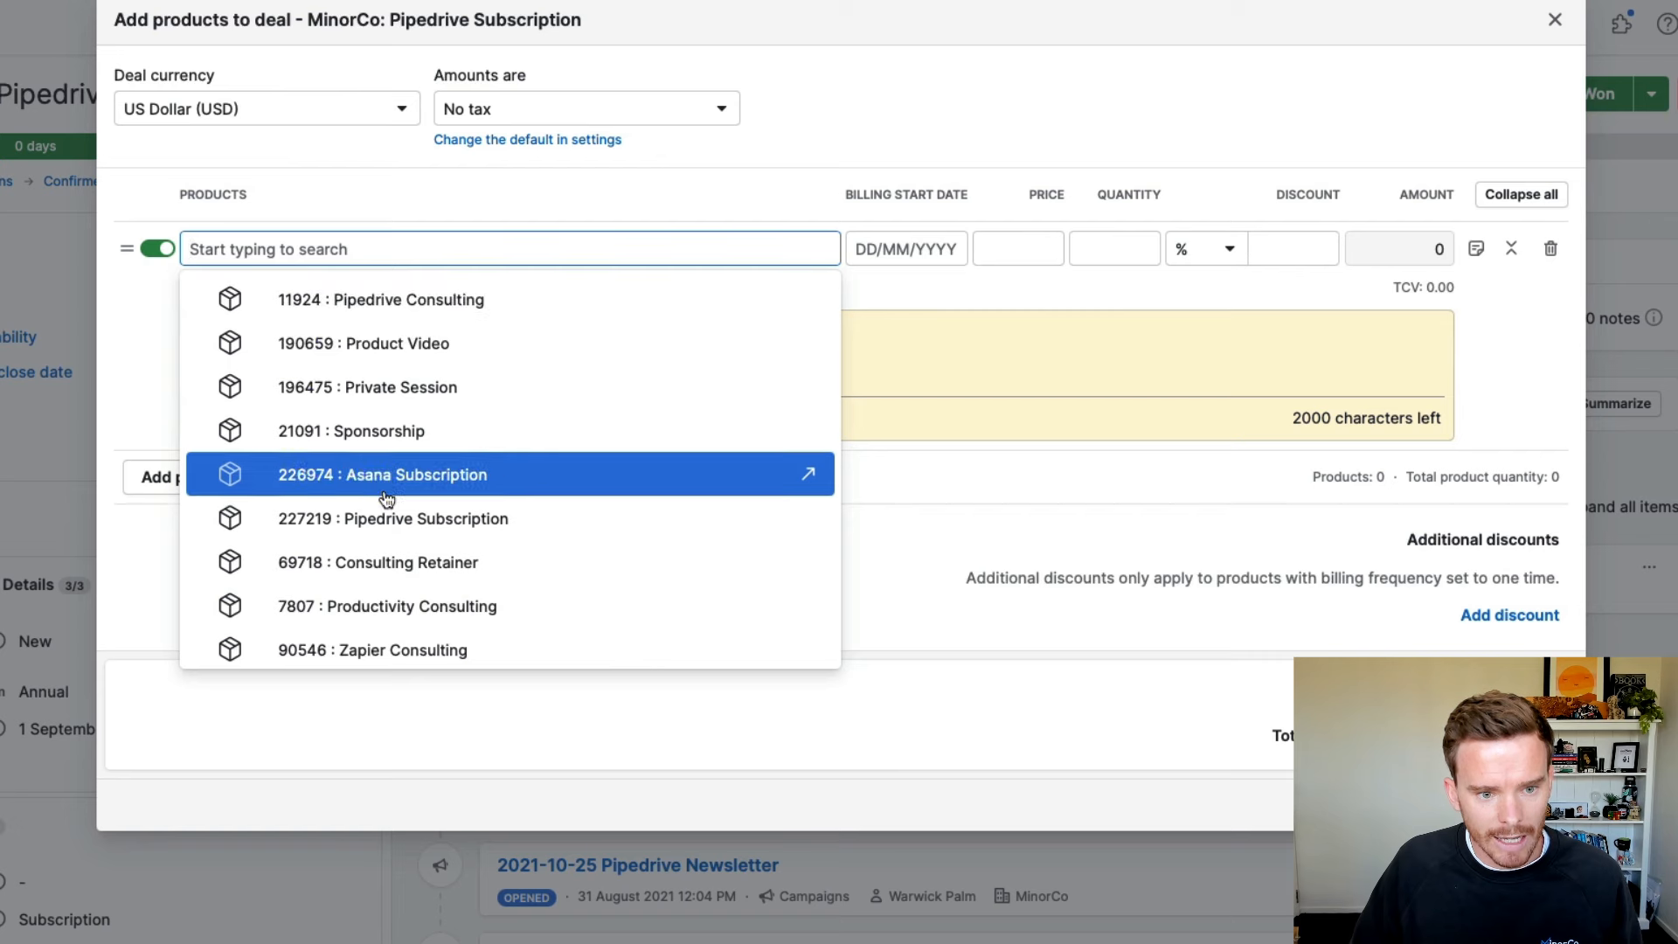
click(350, 518)
click(242, 294)
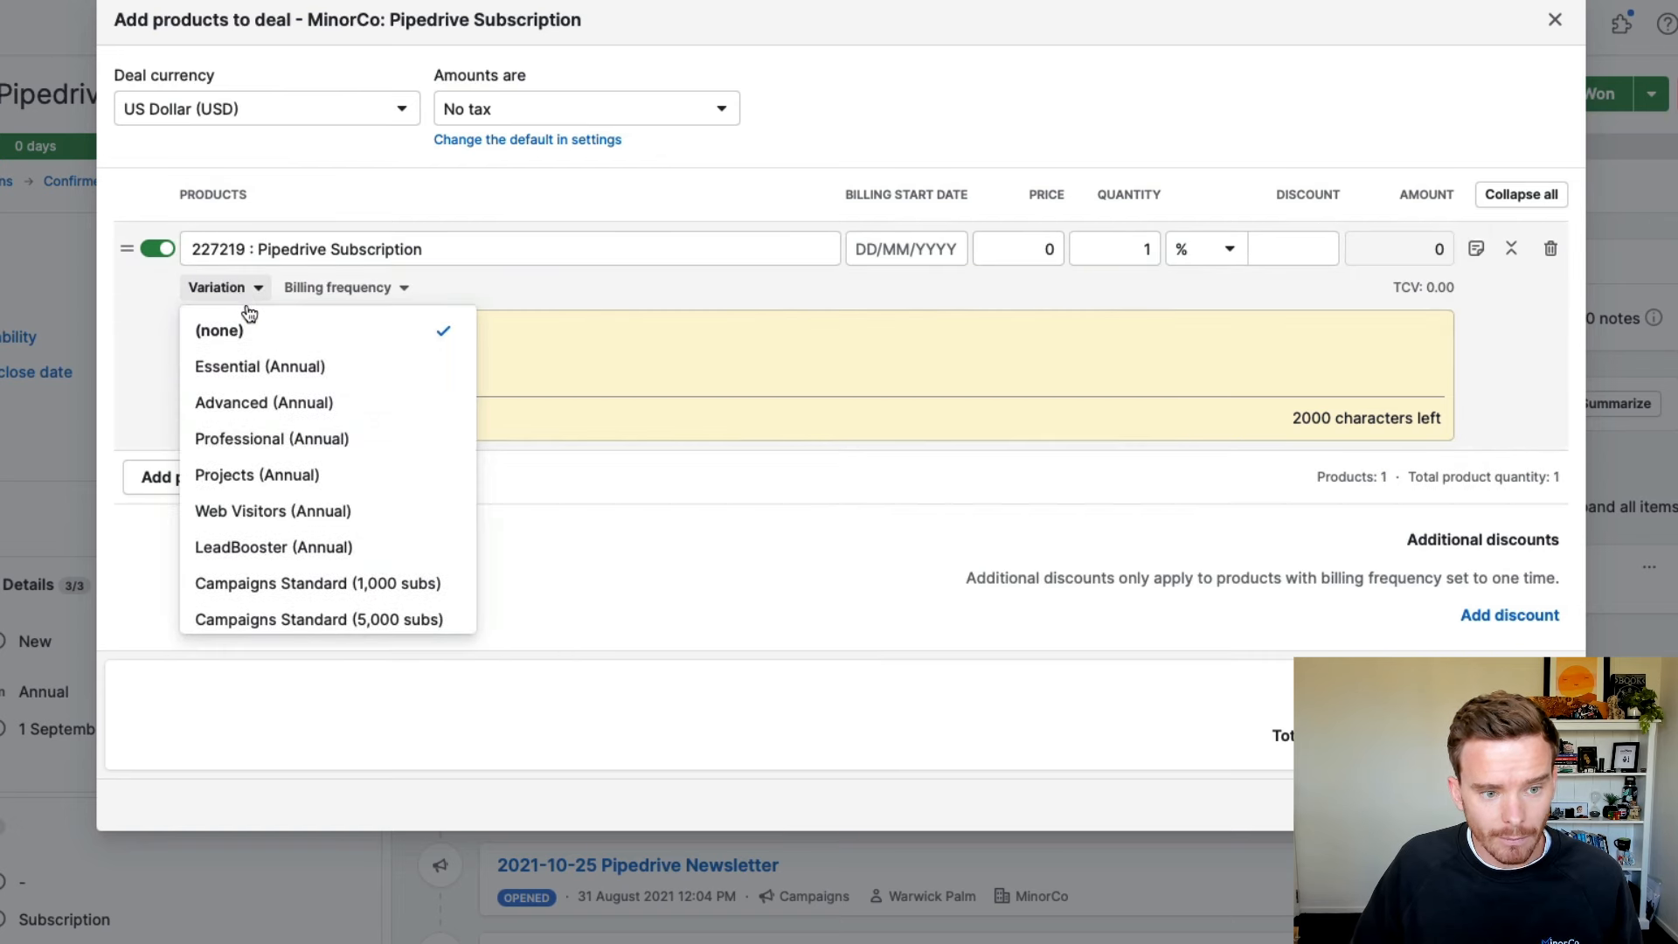
click(358, 455)
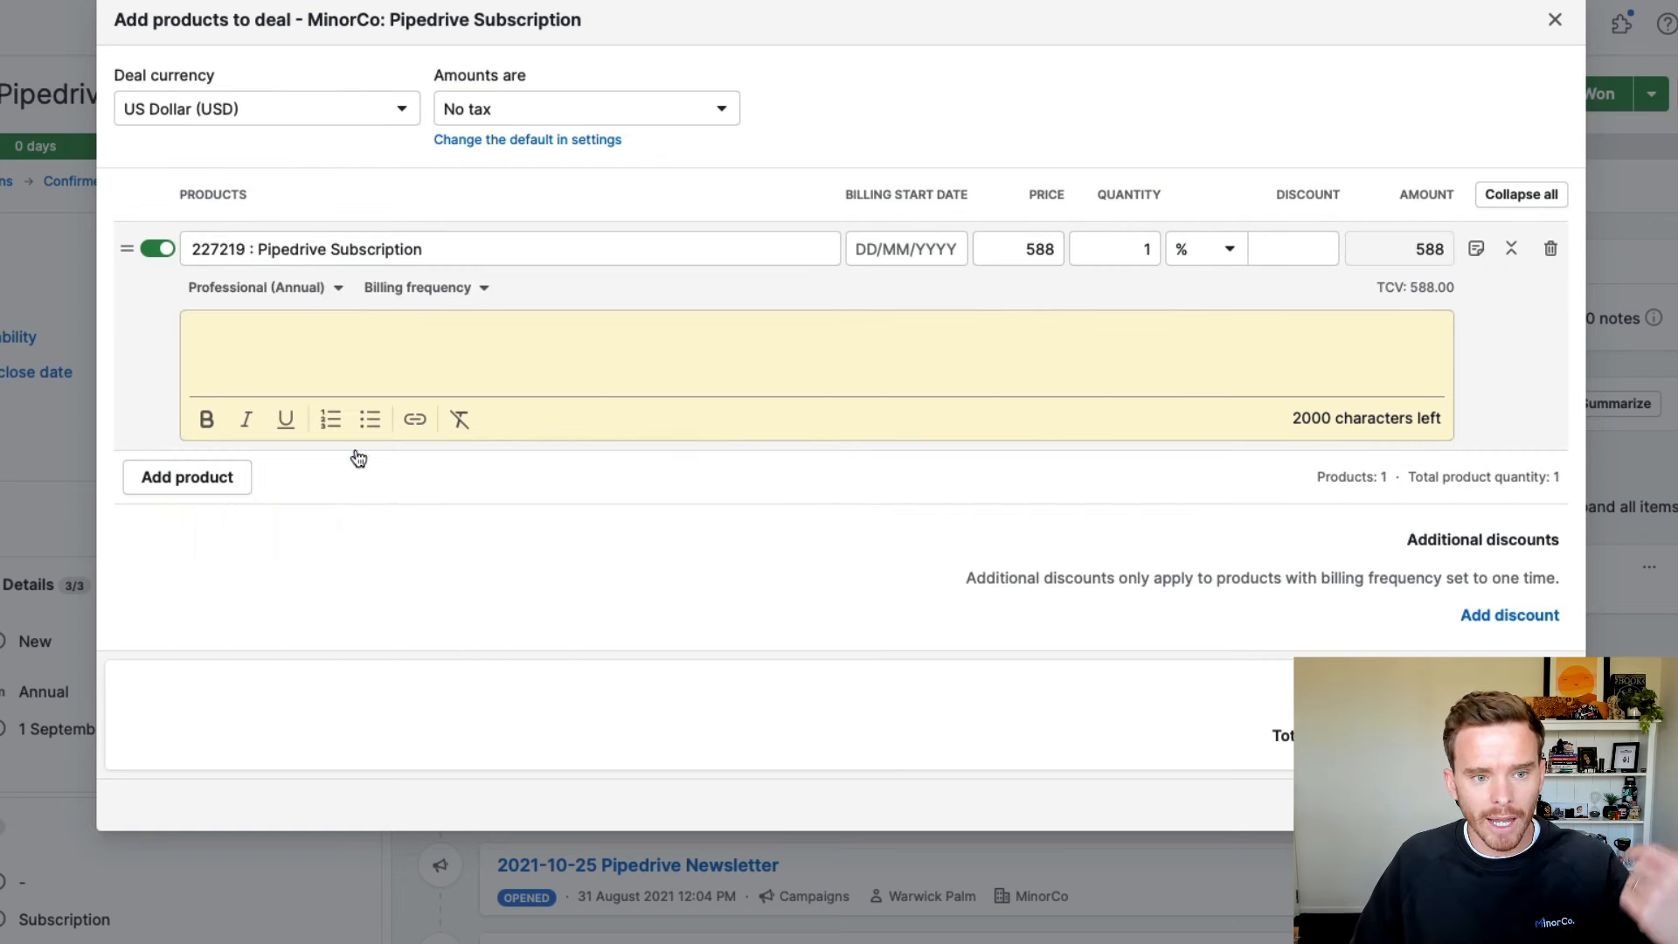
click(1110, 250)
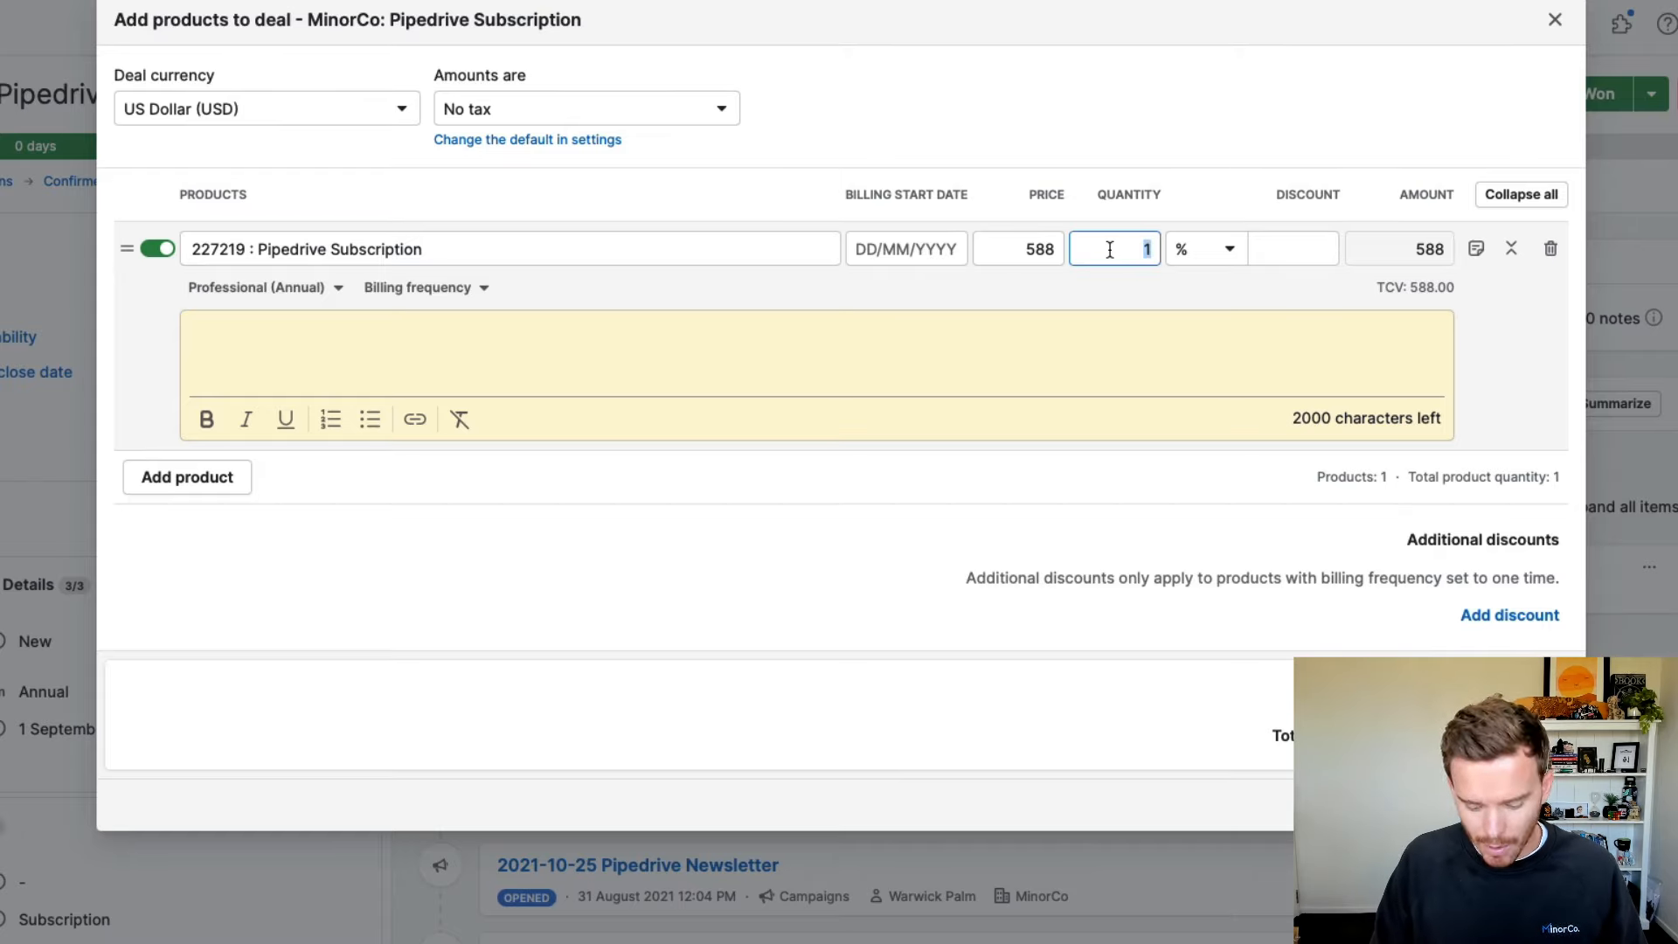
text(0)
click(1292, 249)
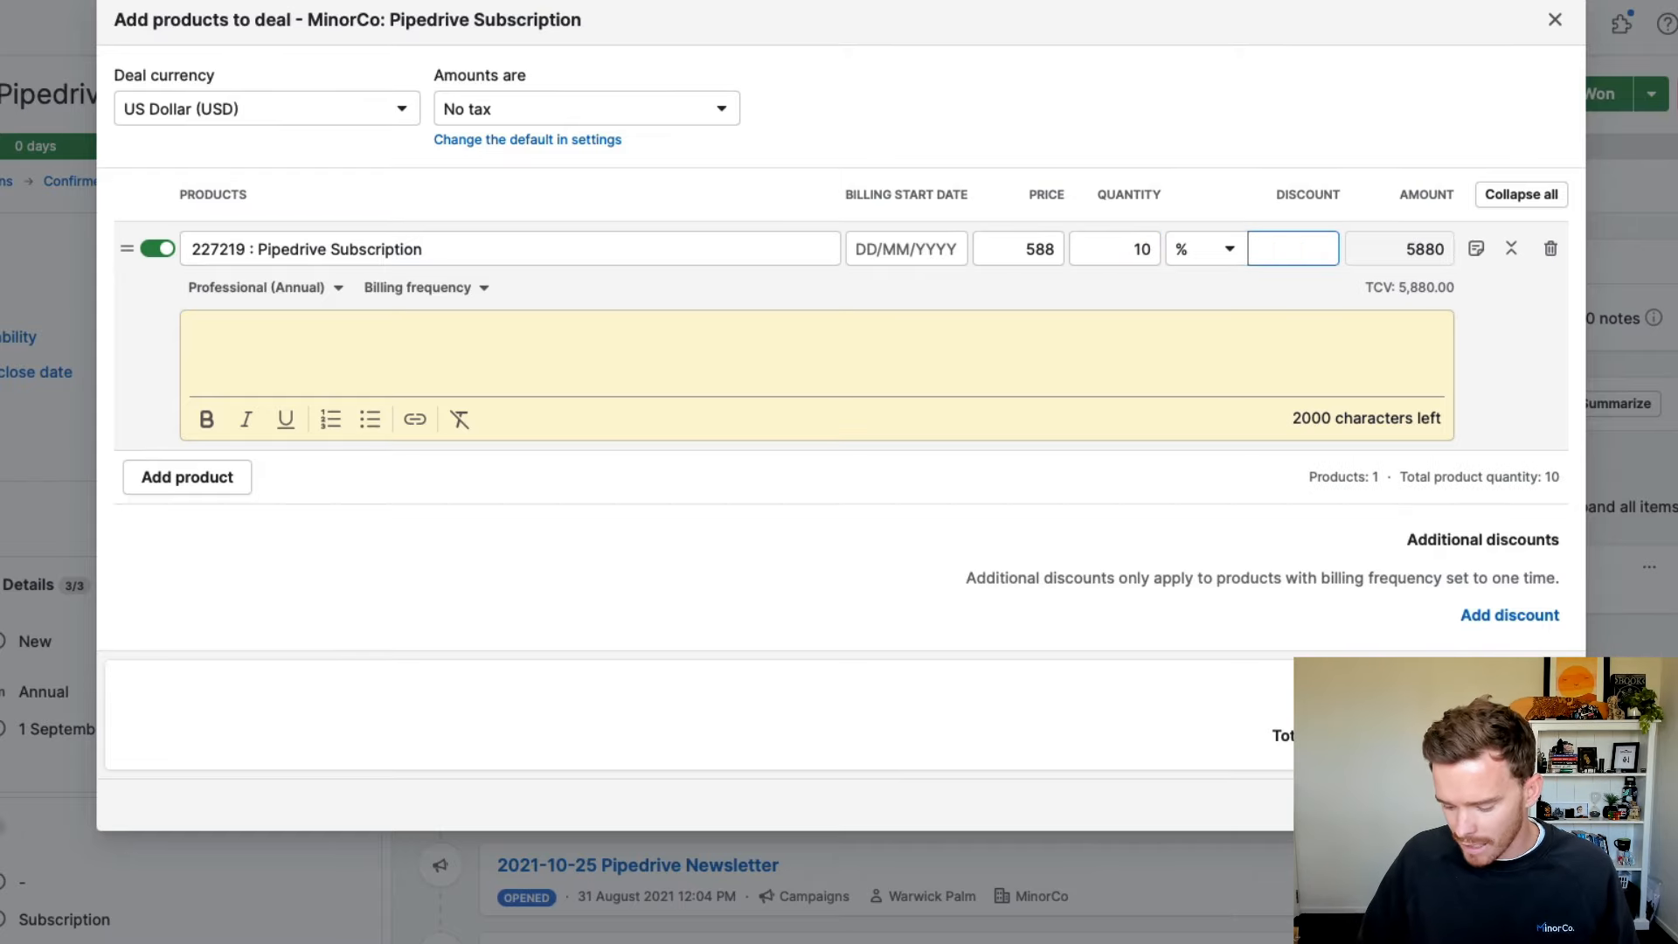
text(5)
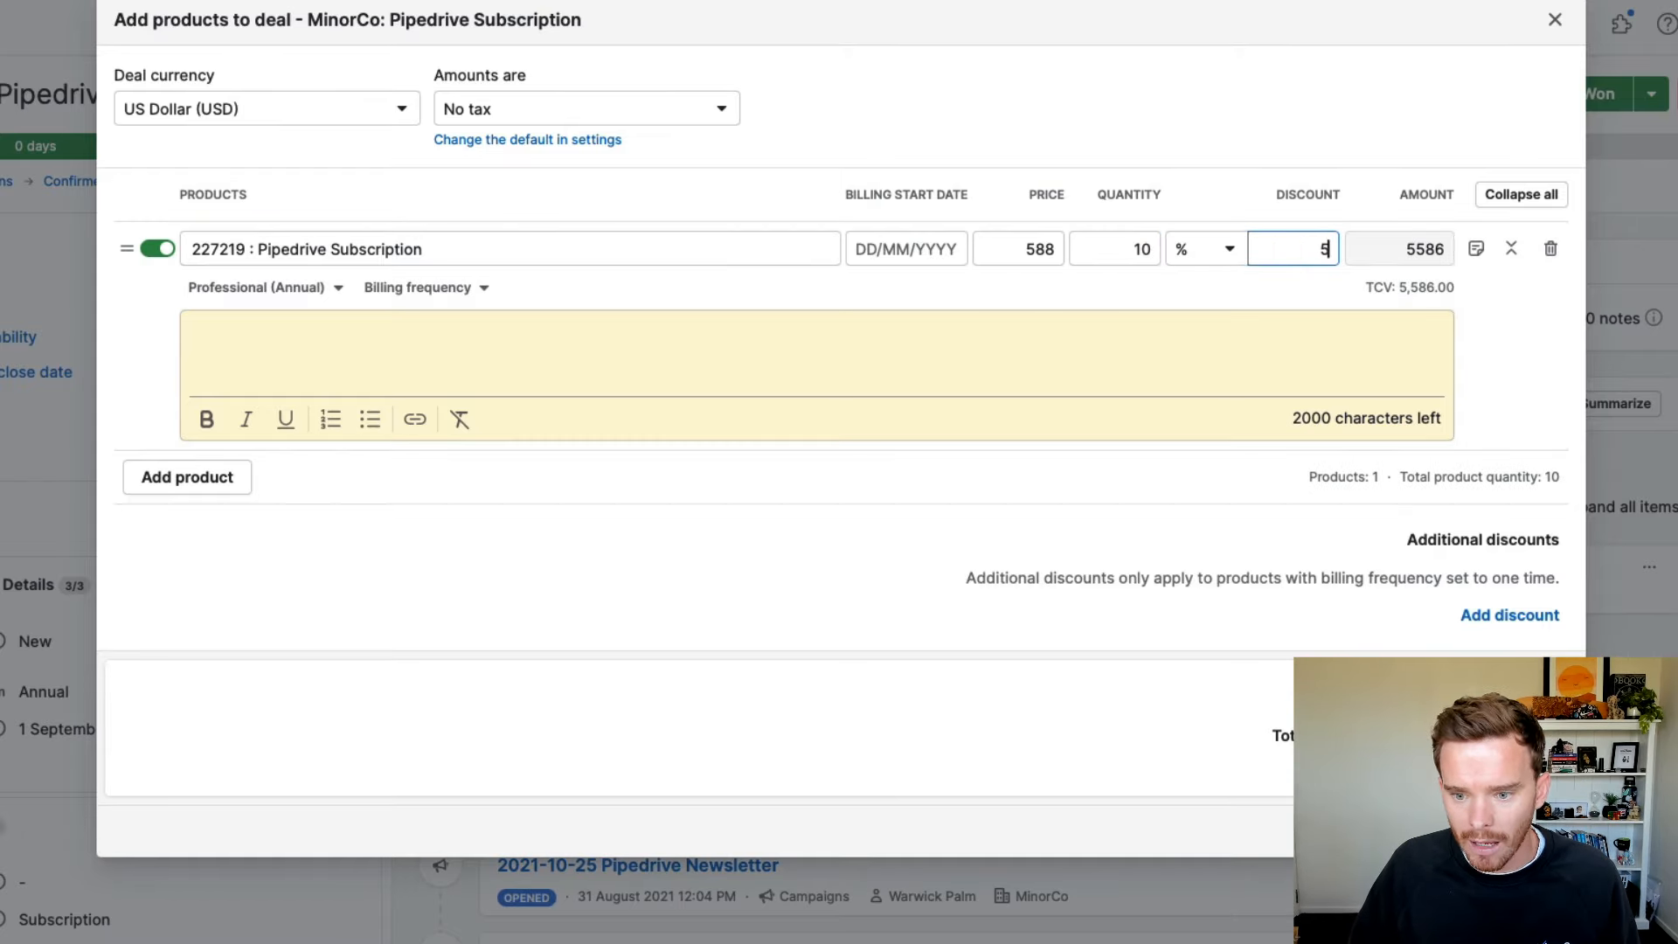
key(Return)
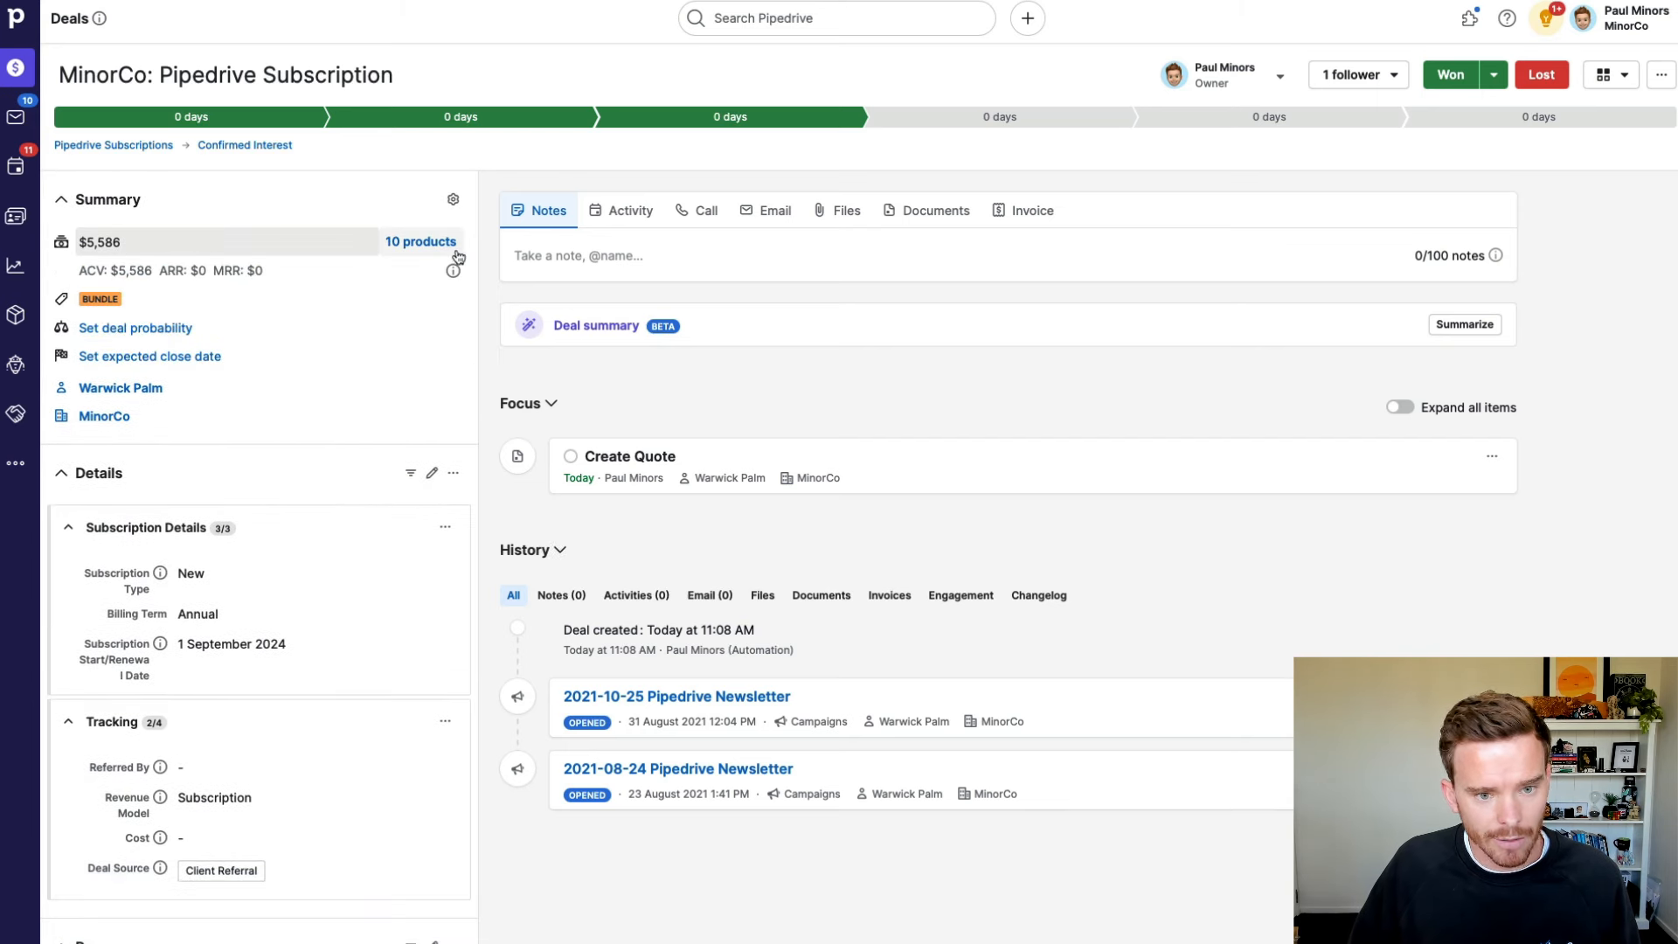
click(927, 211)
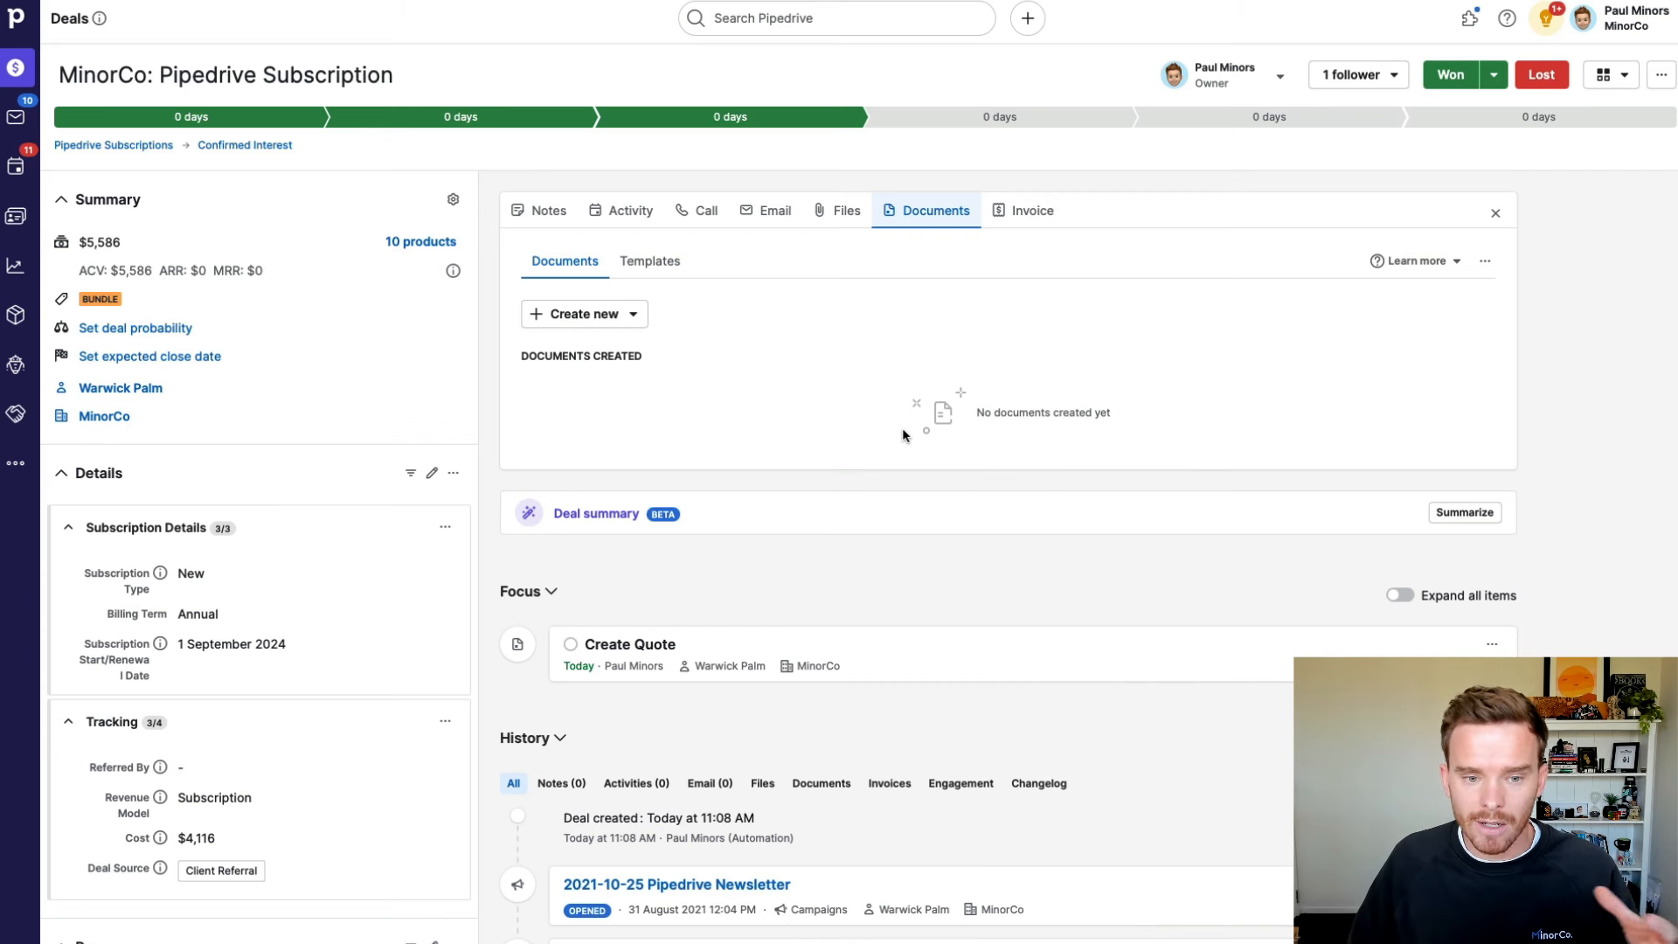
Step: Create a new document from the Pipedrive Subscription invoice template, filtered to Invoices
click(614, 320)
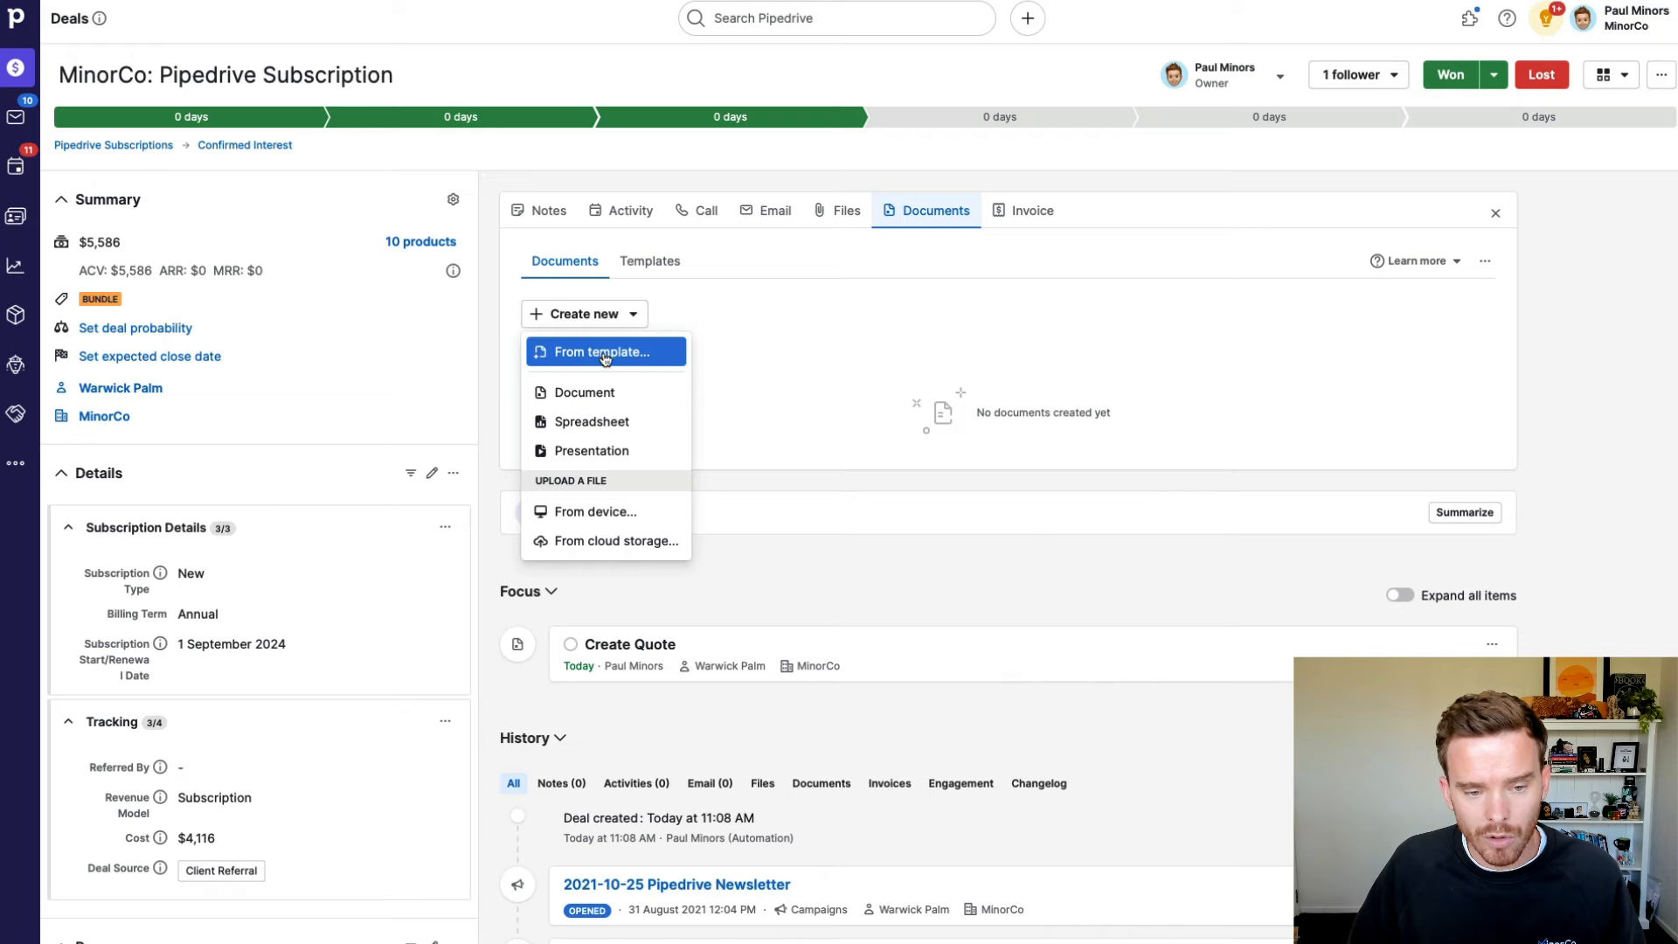
click(604, 354)
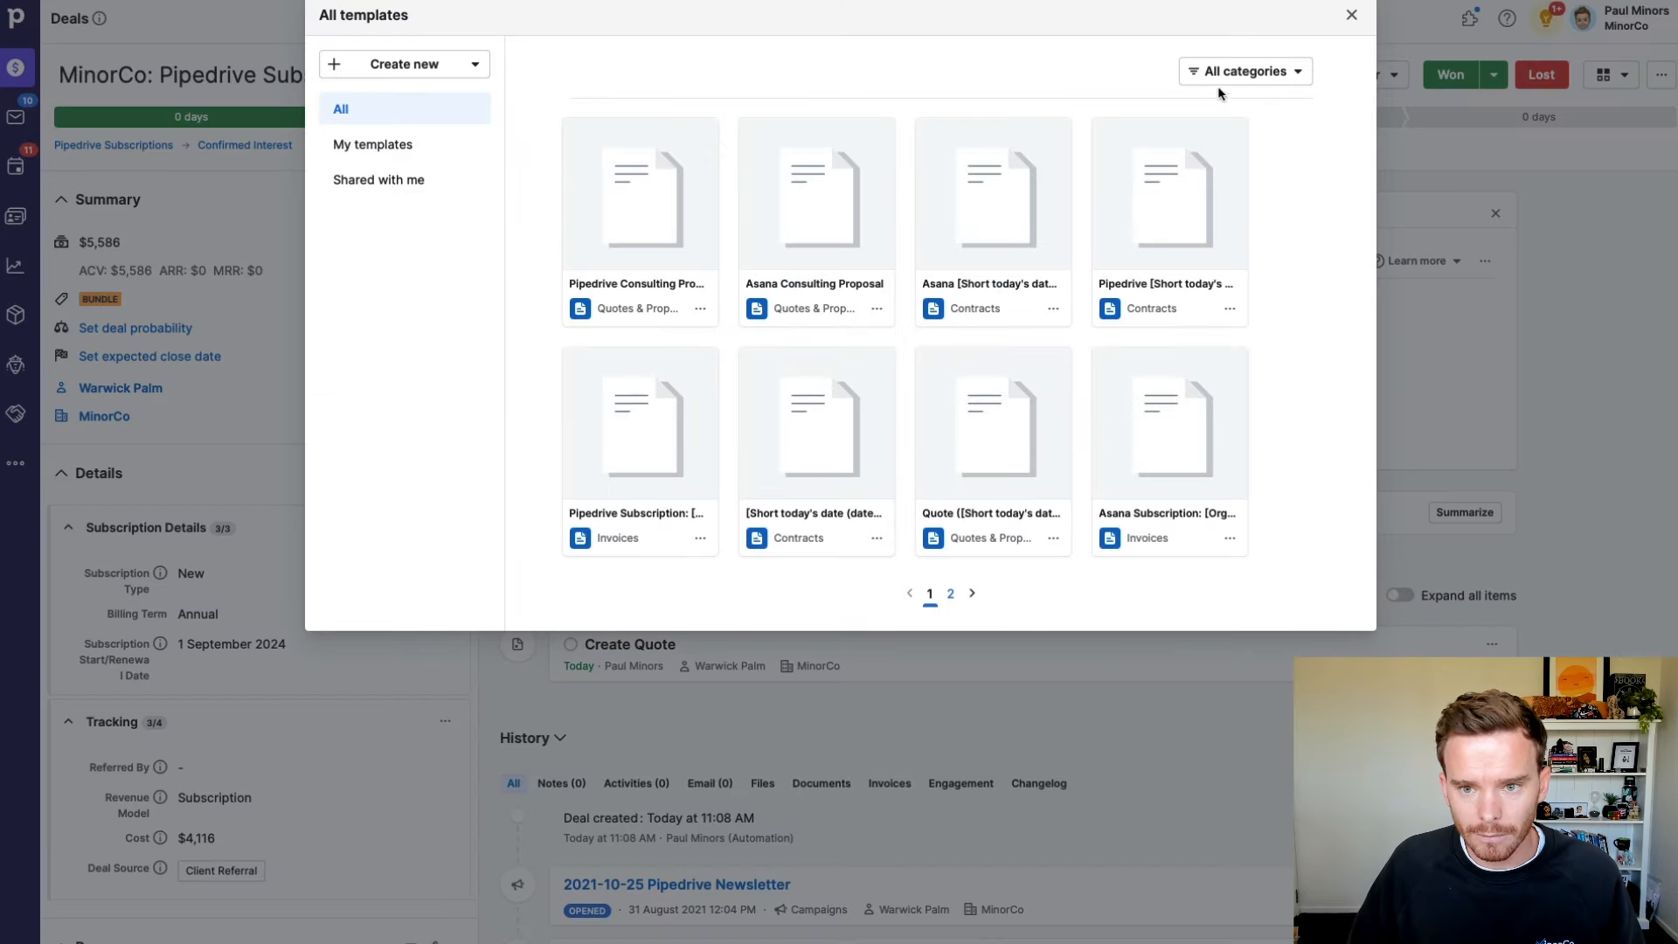
click(1218, 80)
click(1135, 225)
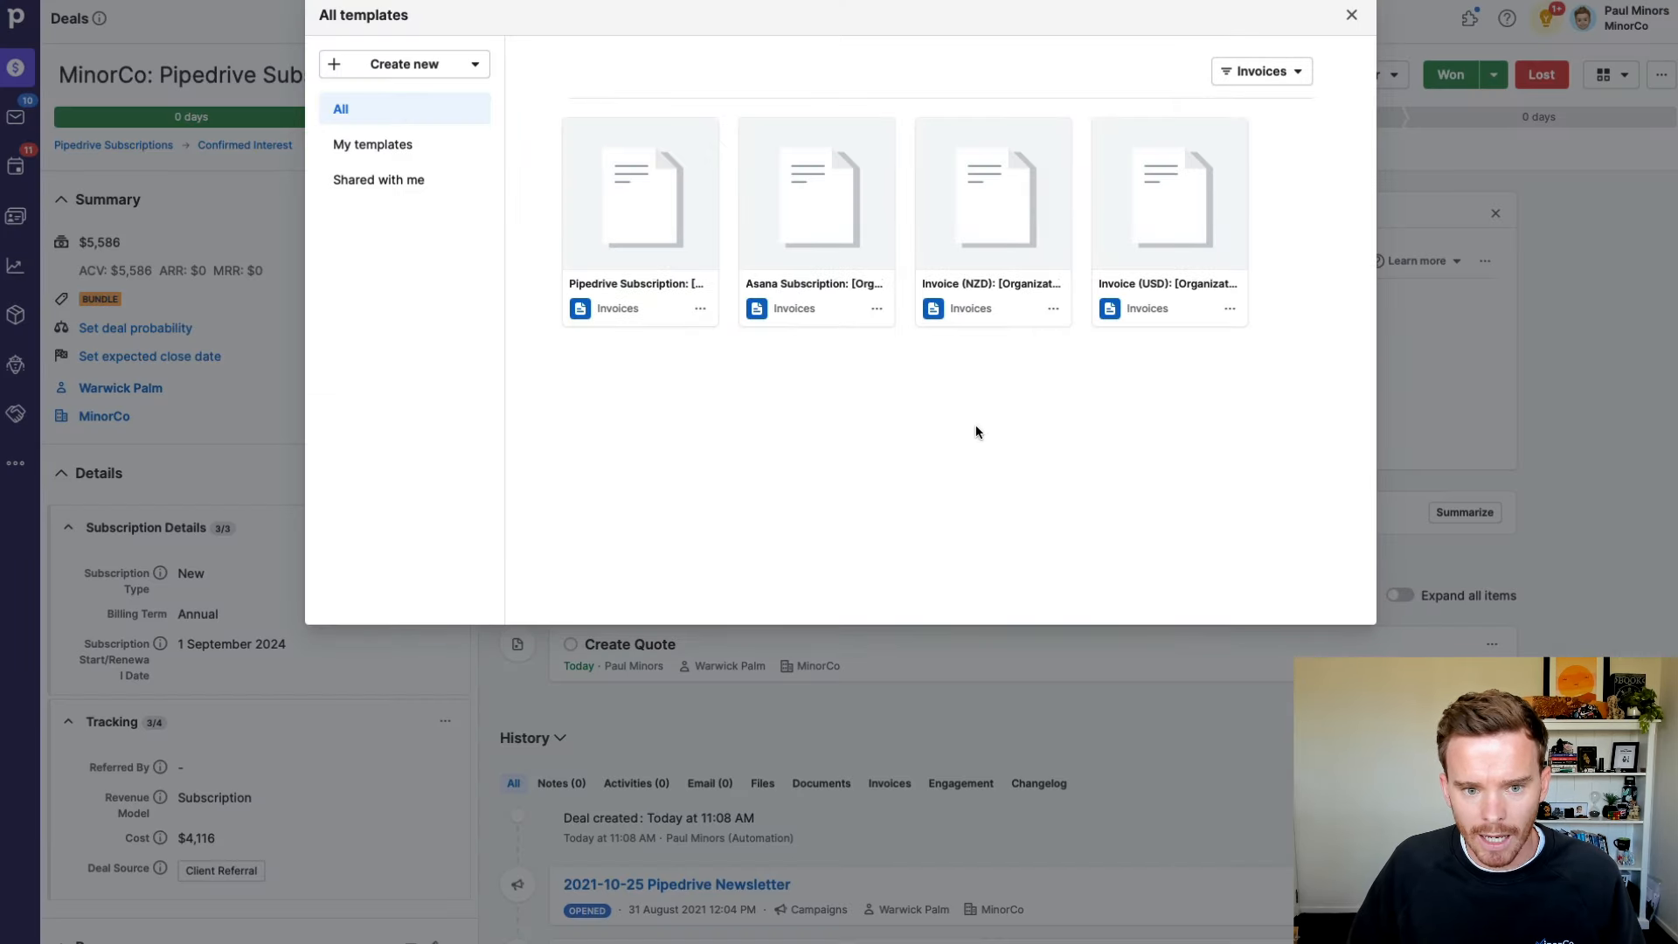
click(620, 229)
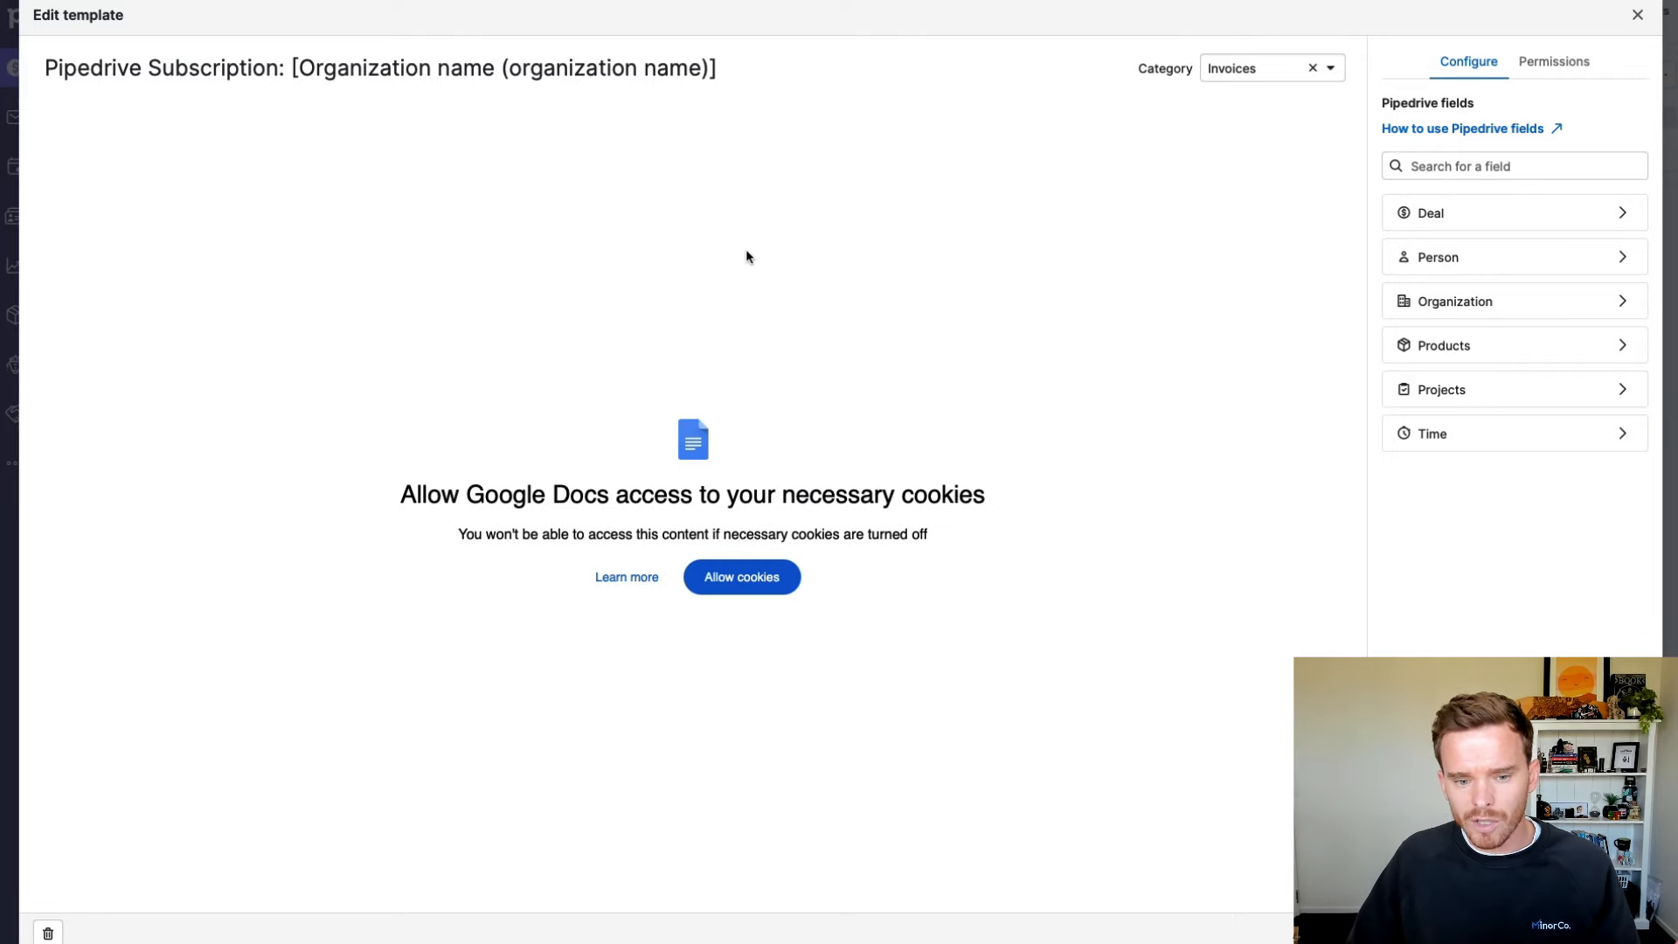
click(770, 592)
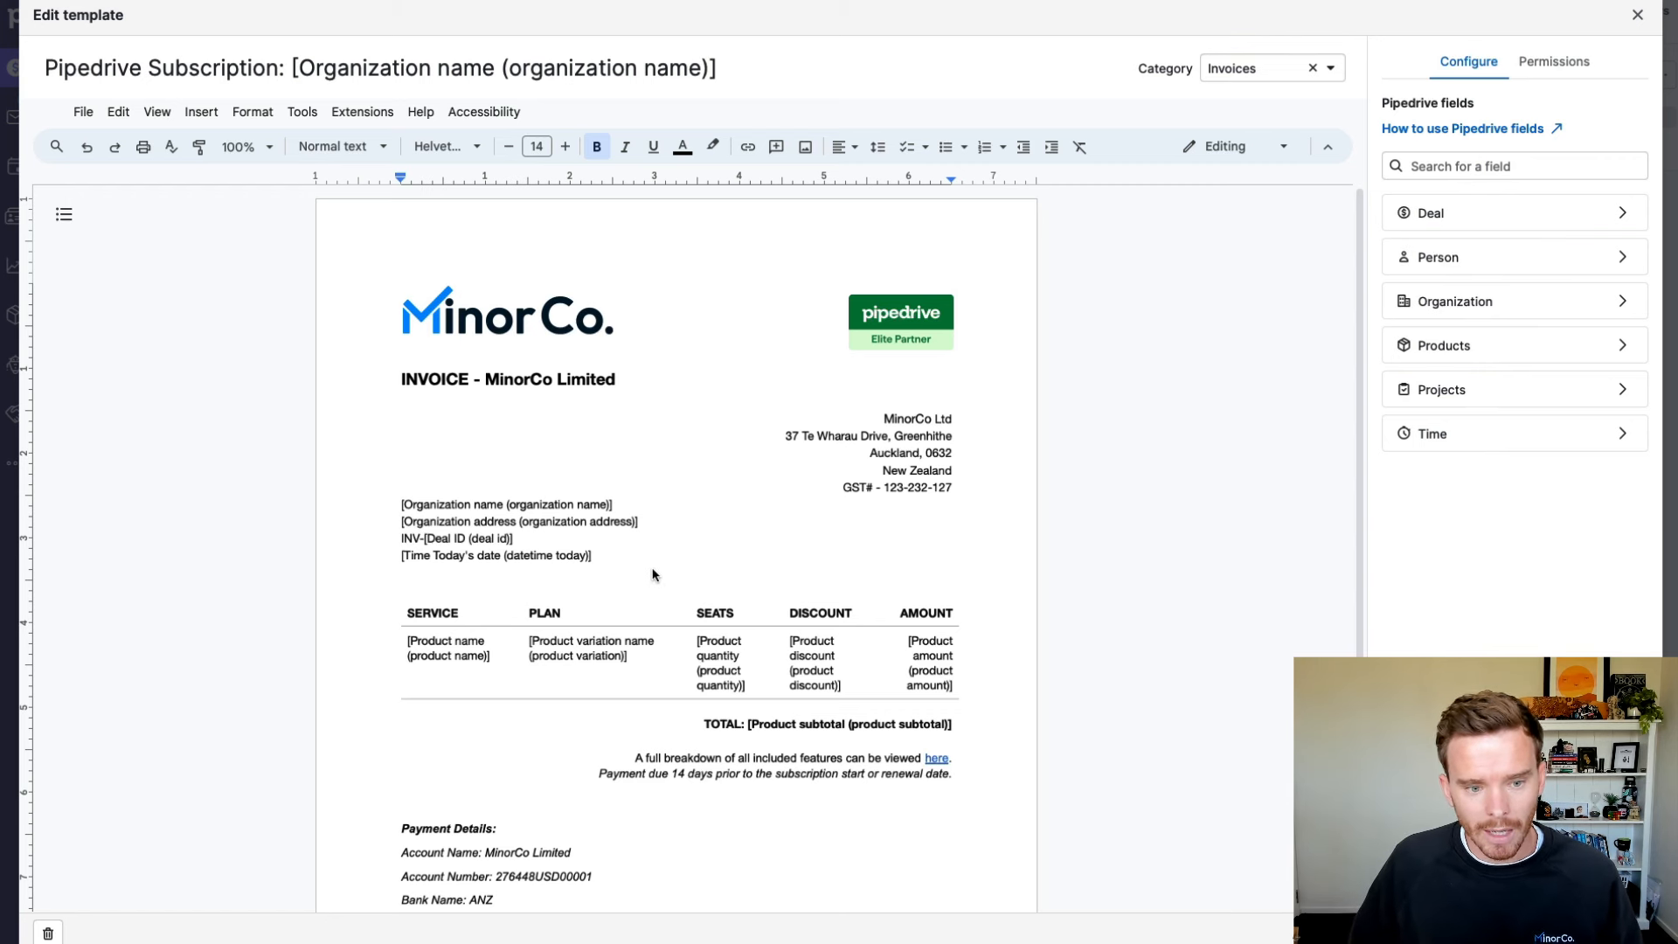
Step: Select the organization name and address placeholder lines in the invoice
scroll(652, 574, down, 1)
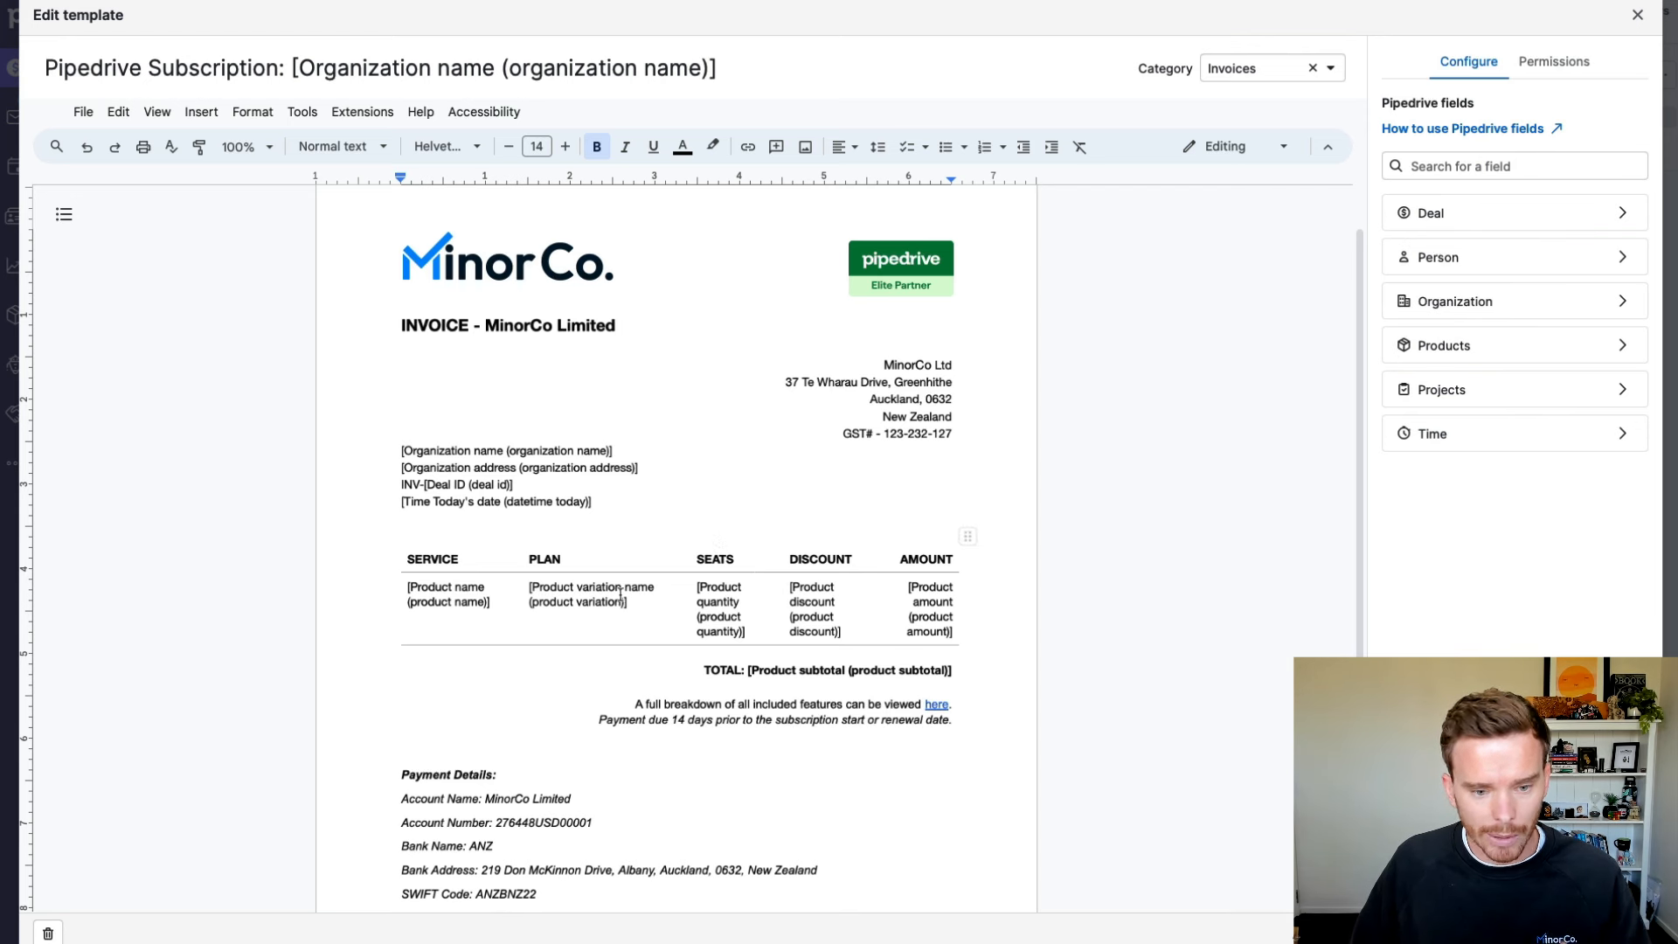
drag(617, 450, 375, 454)
drag(646, 465, 622, 505)
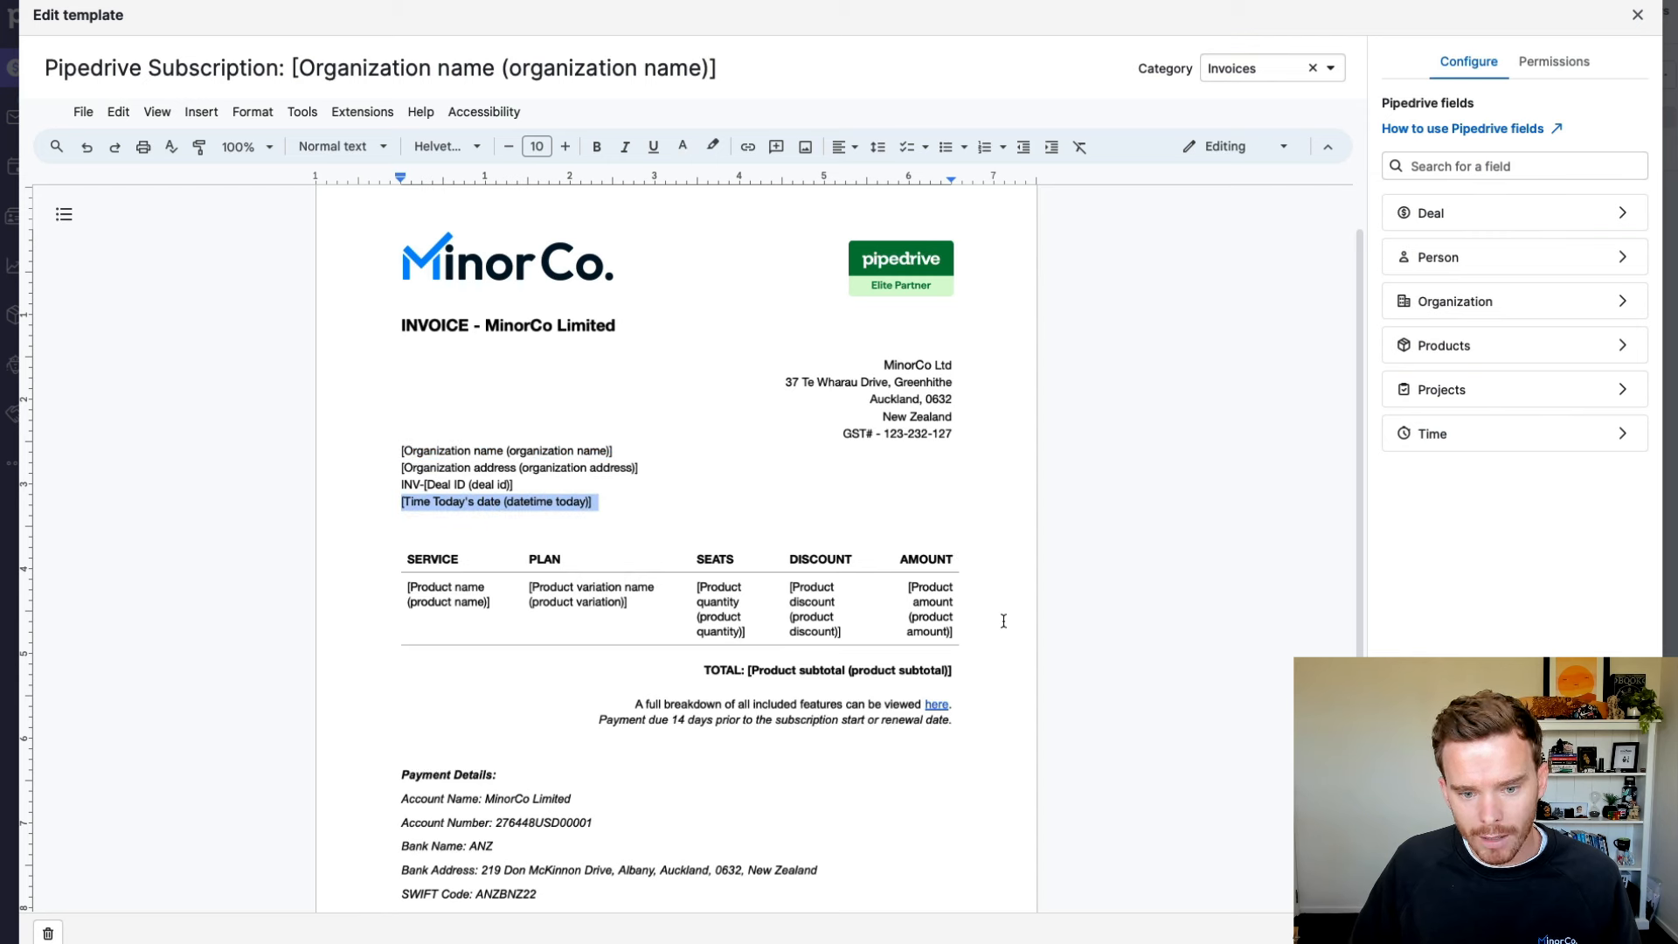
Step: Review the merged MinorCo invoice and its sharing options, then close the editor to the deal
click(1001, 648)
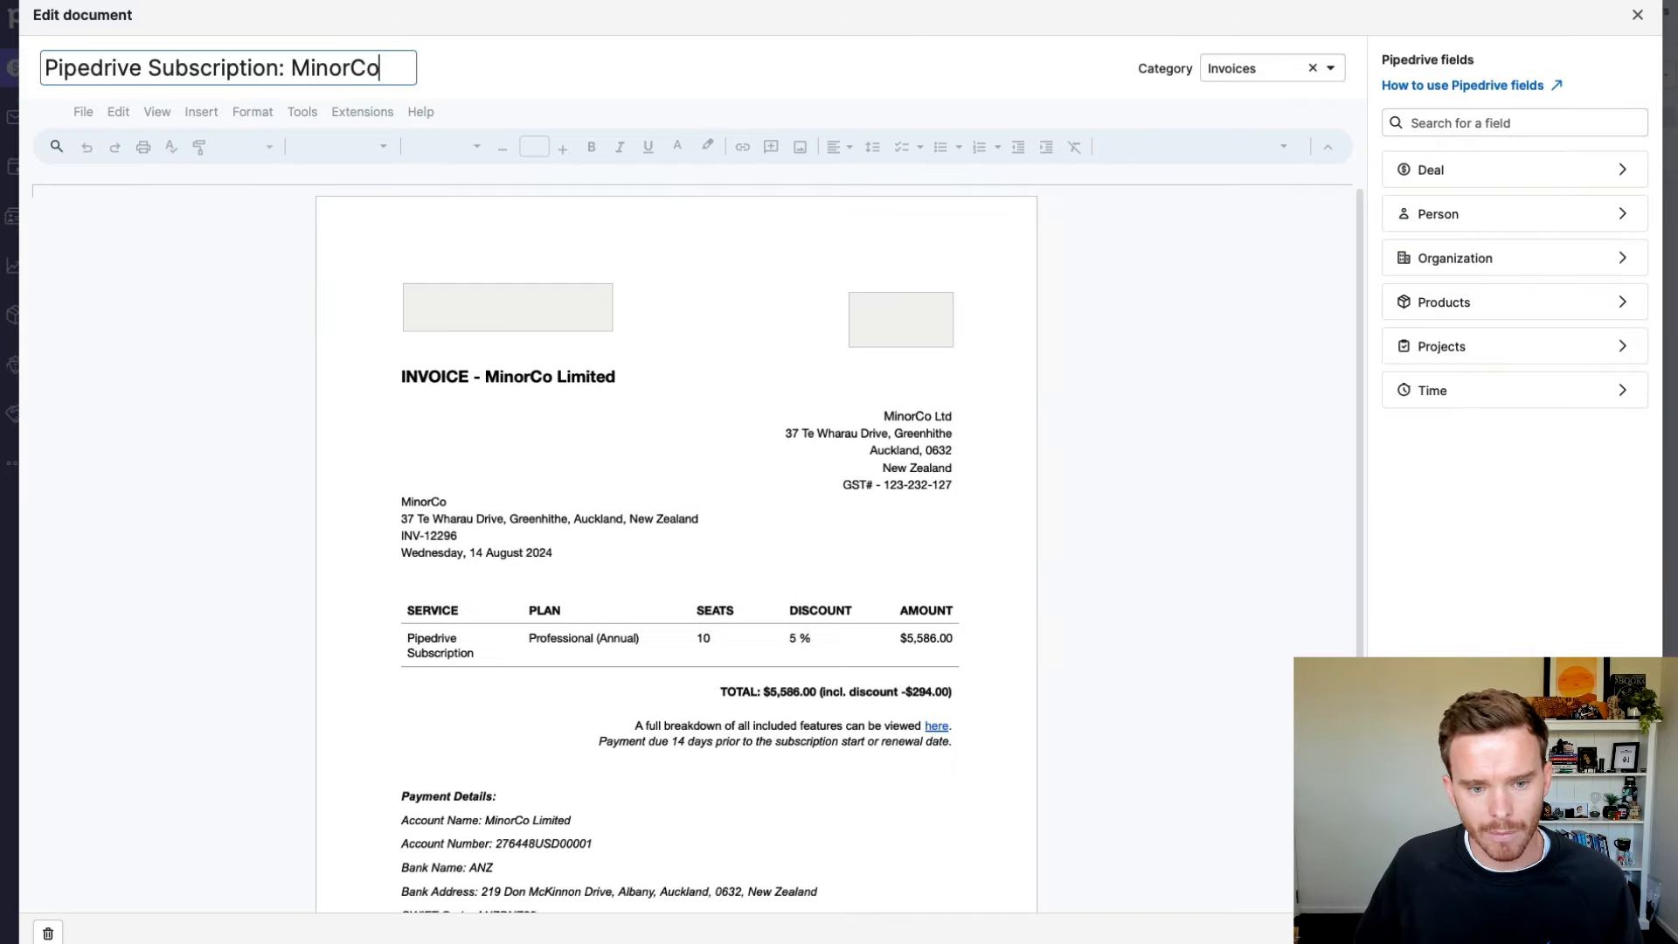
scroll(524, 542, down, 1)
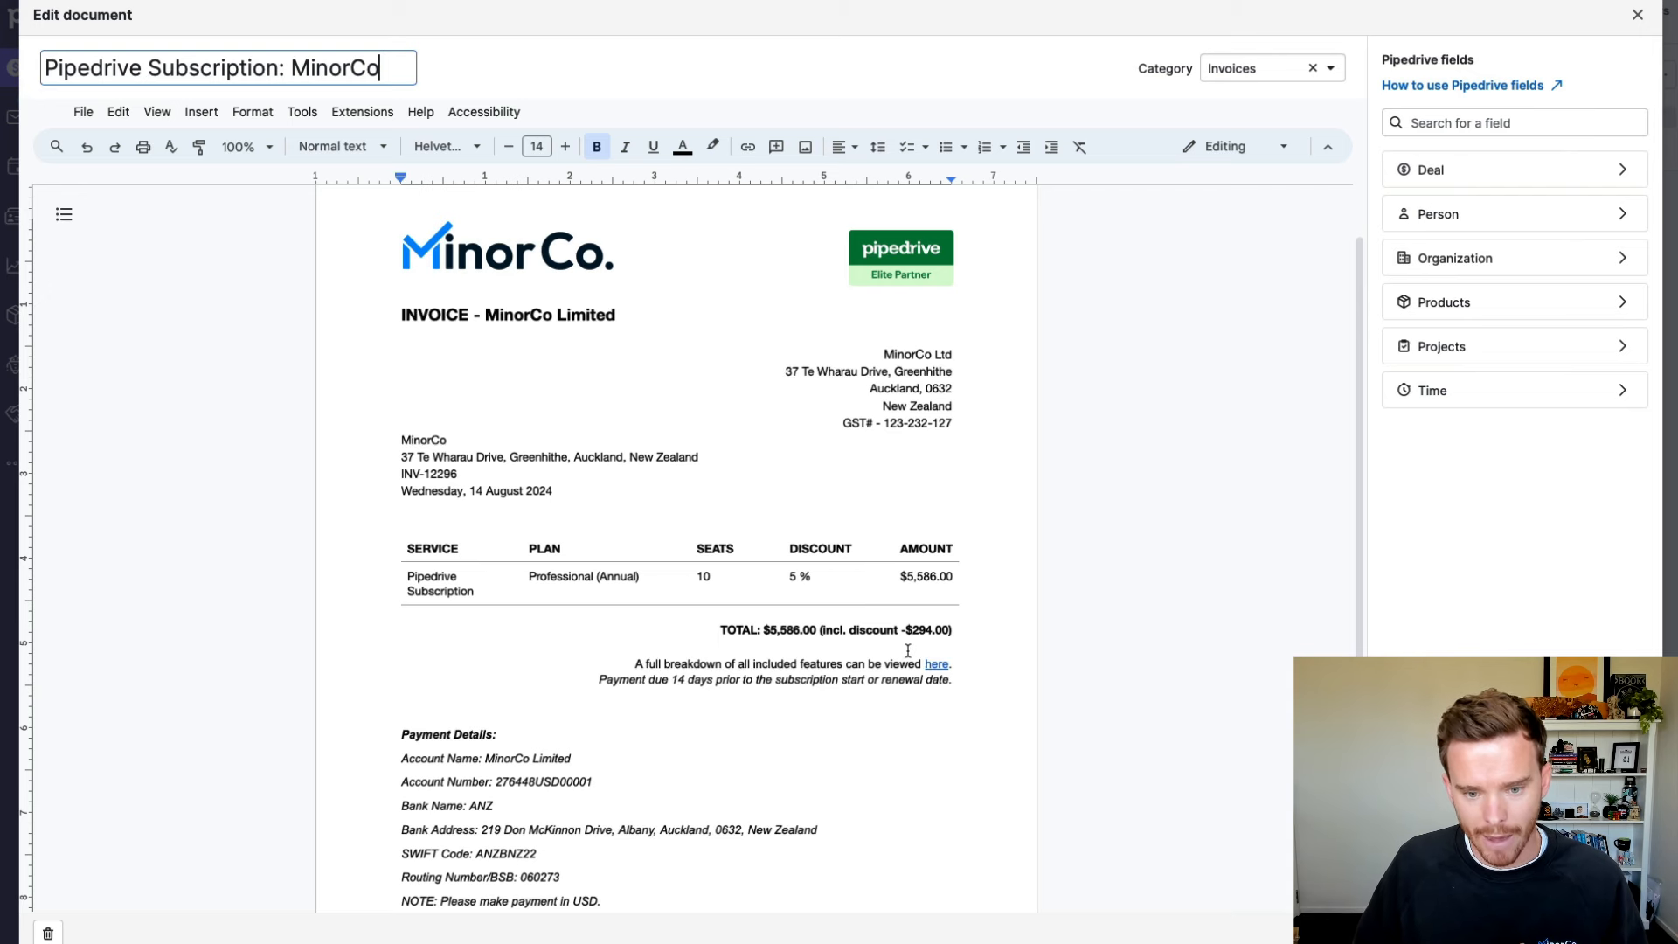
scroll(907, 651, down, 3)
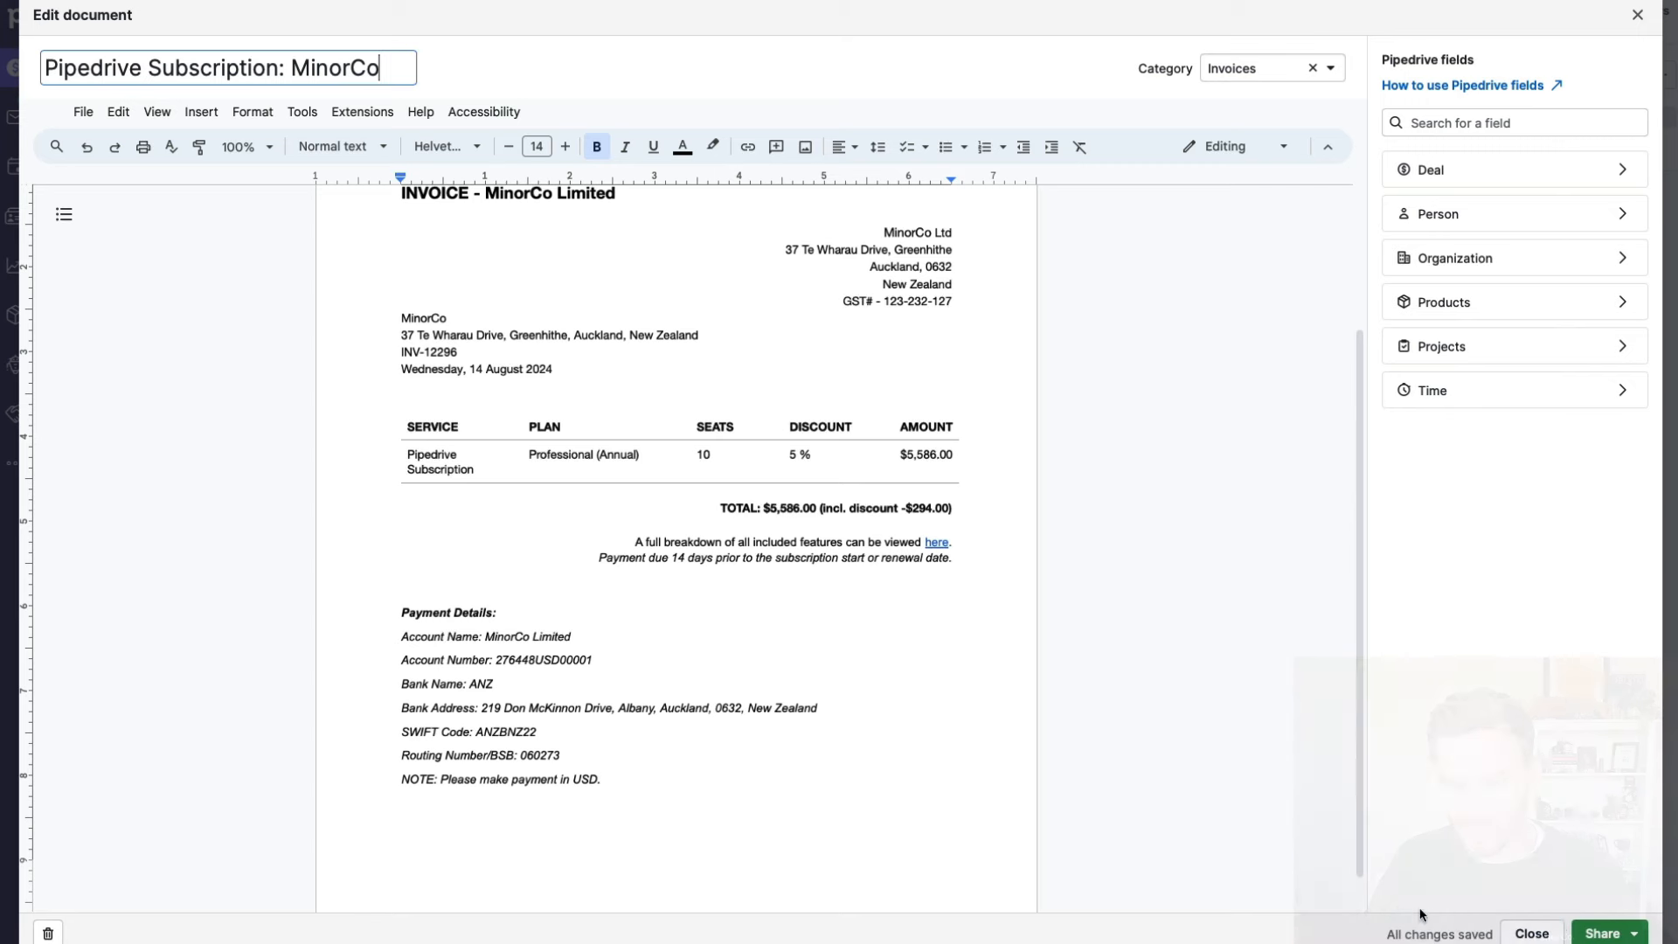
click(1611, 933)
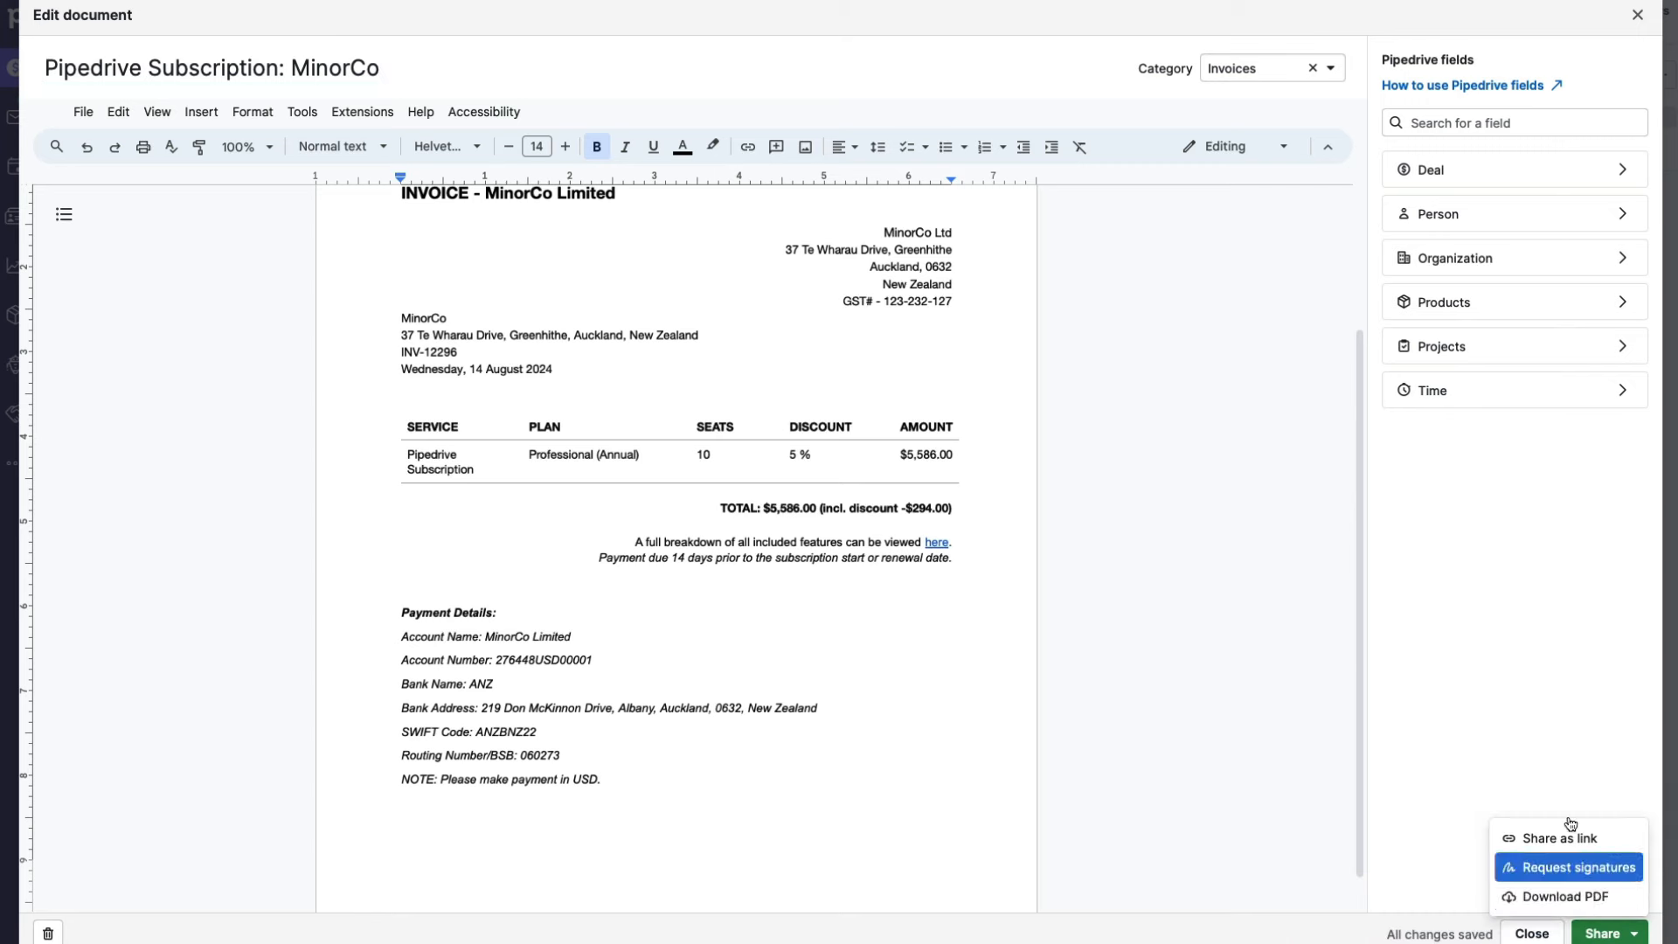
click(1330, 890)
click(1527, 933)
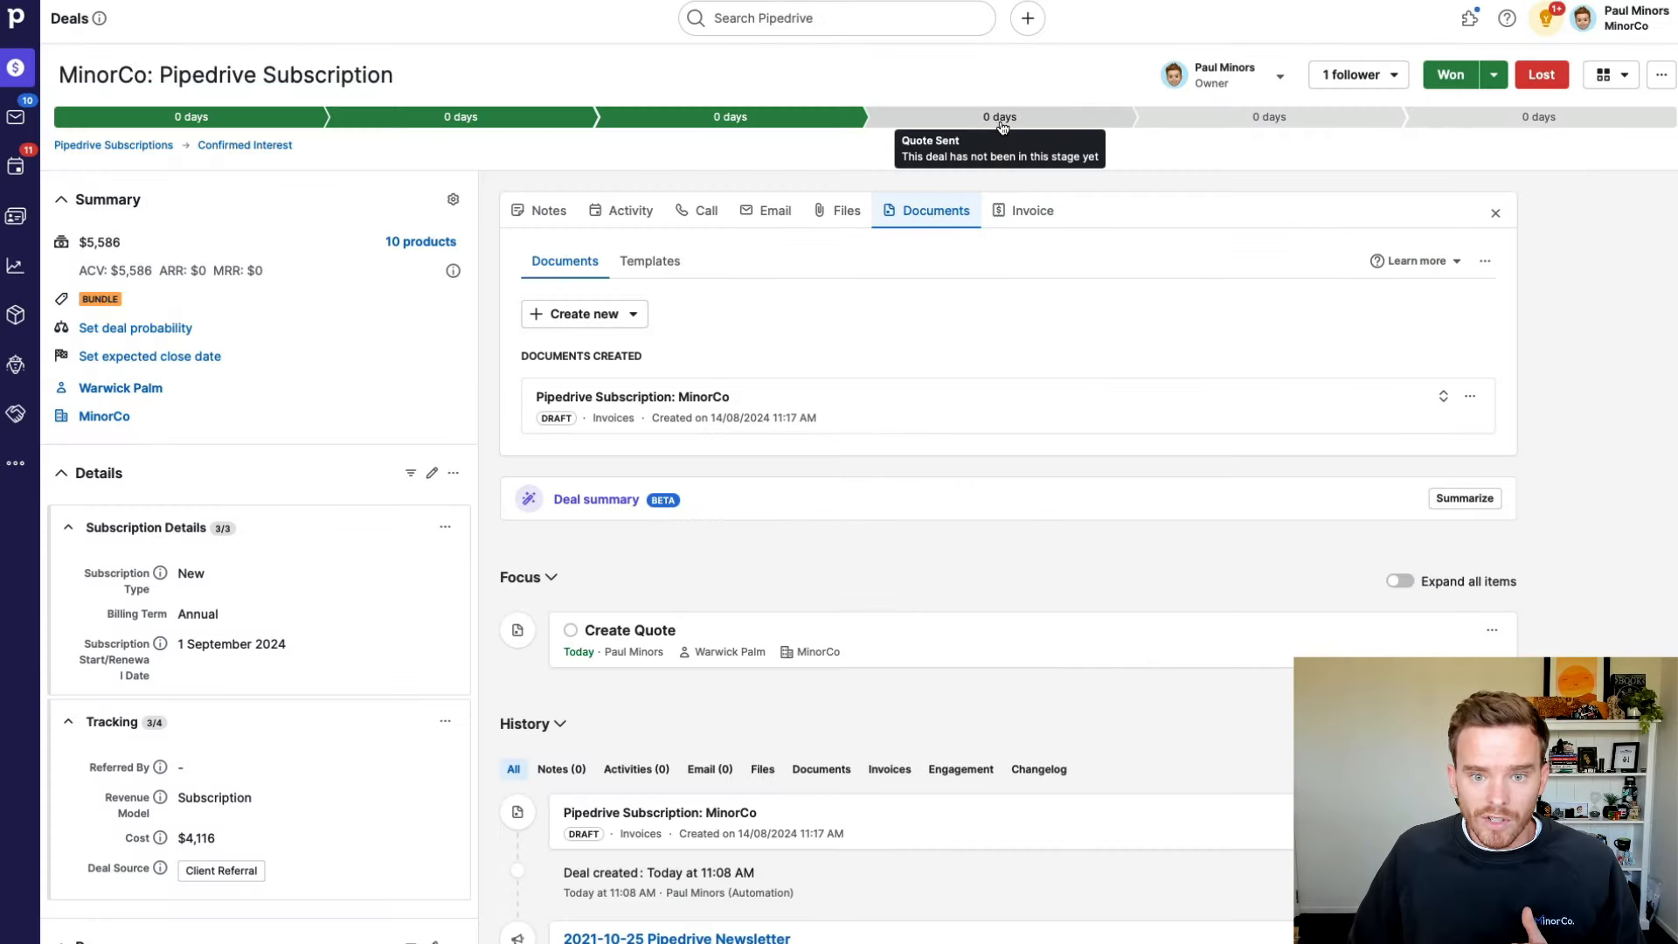
Step: Move the MinorCo deal to Quote Sent and mark the Create Quote activity done
click(1002, 128)
click(1495, 212)
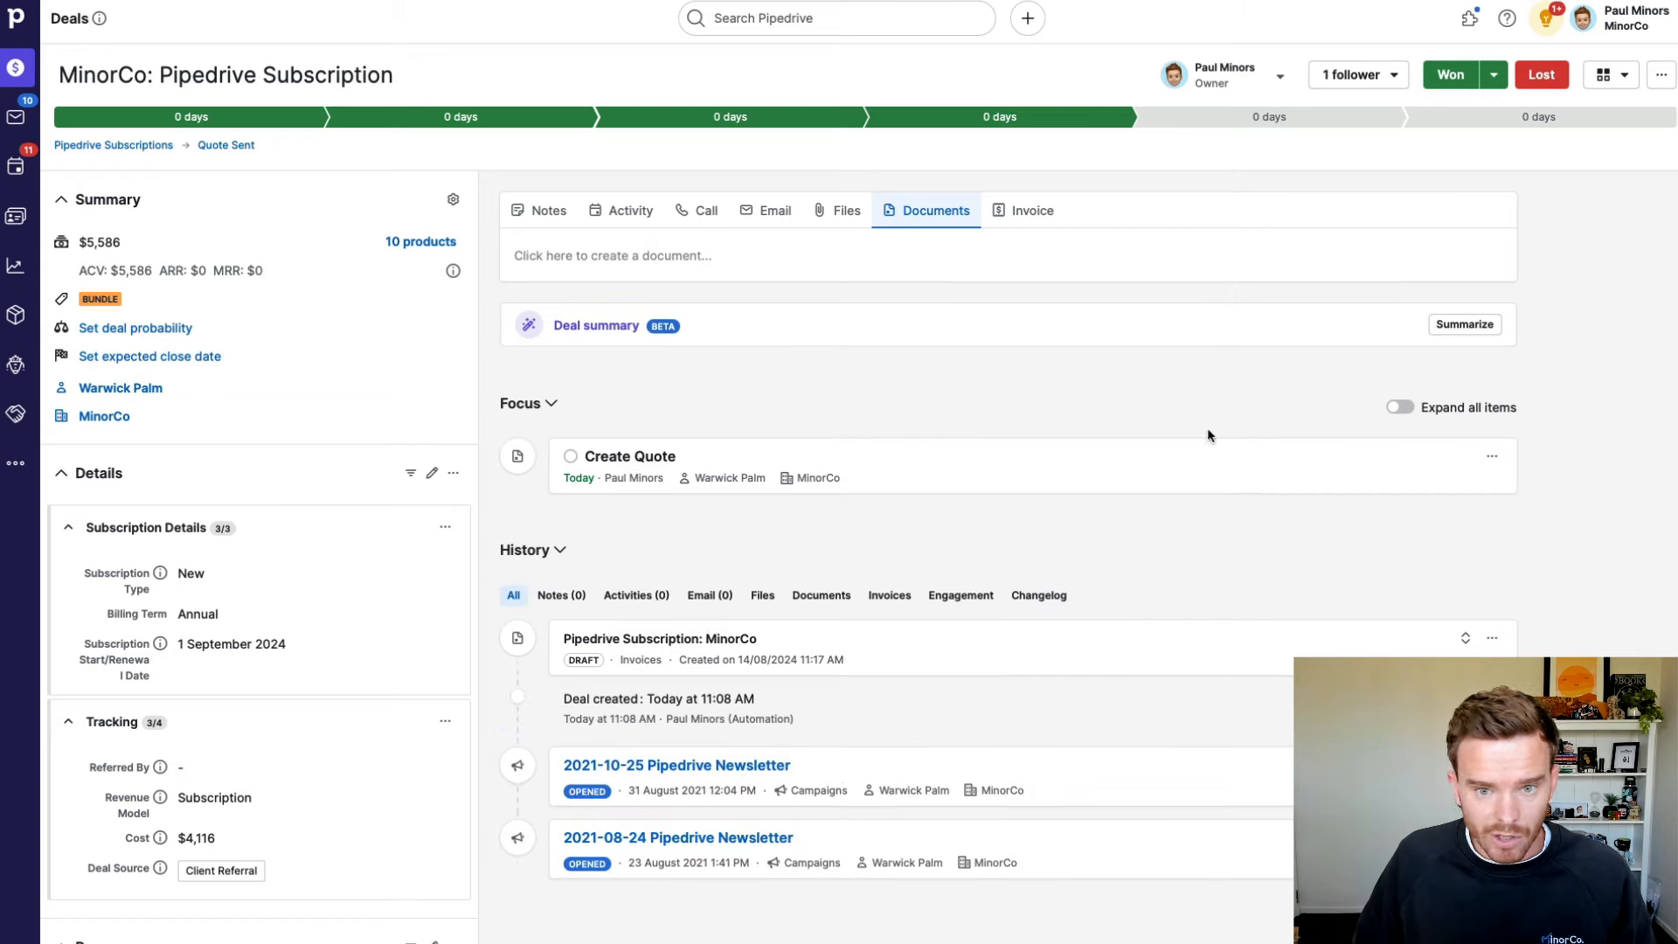
click(570, 455)
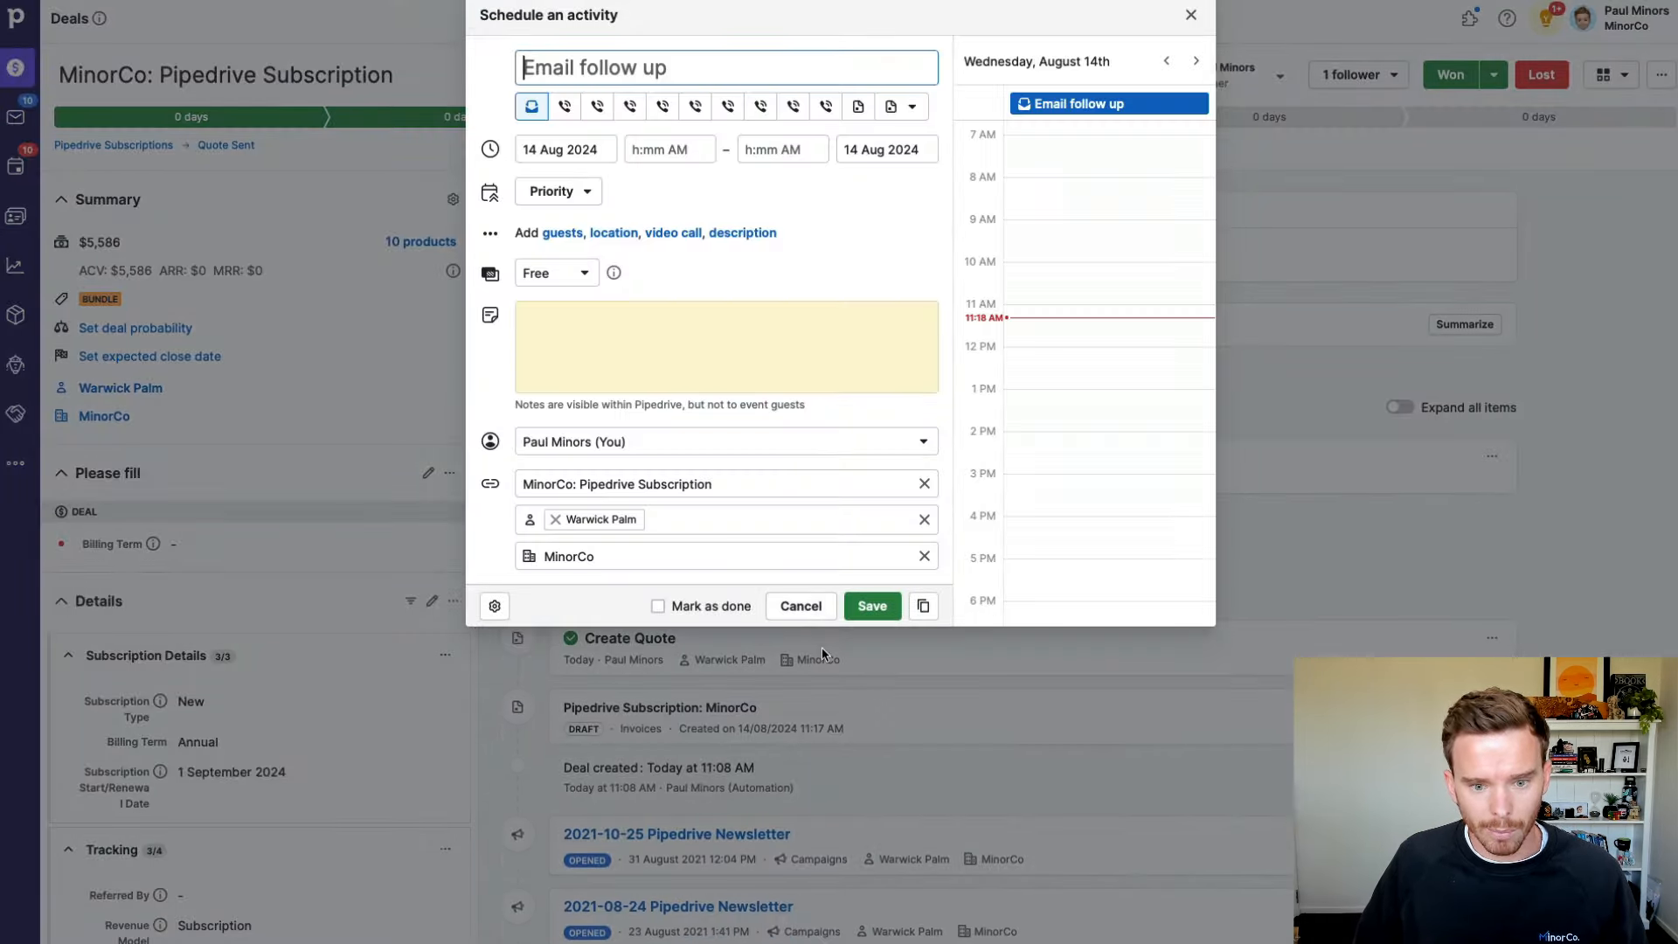
click(797, 599)
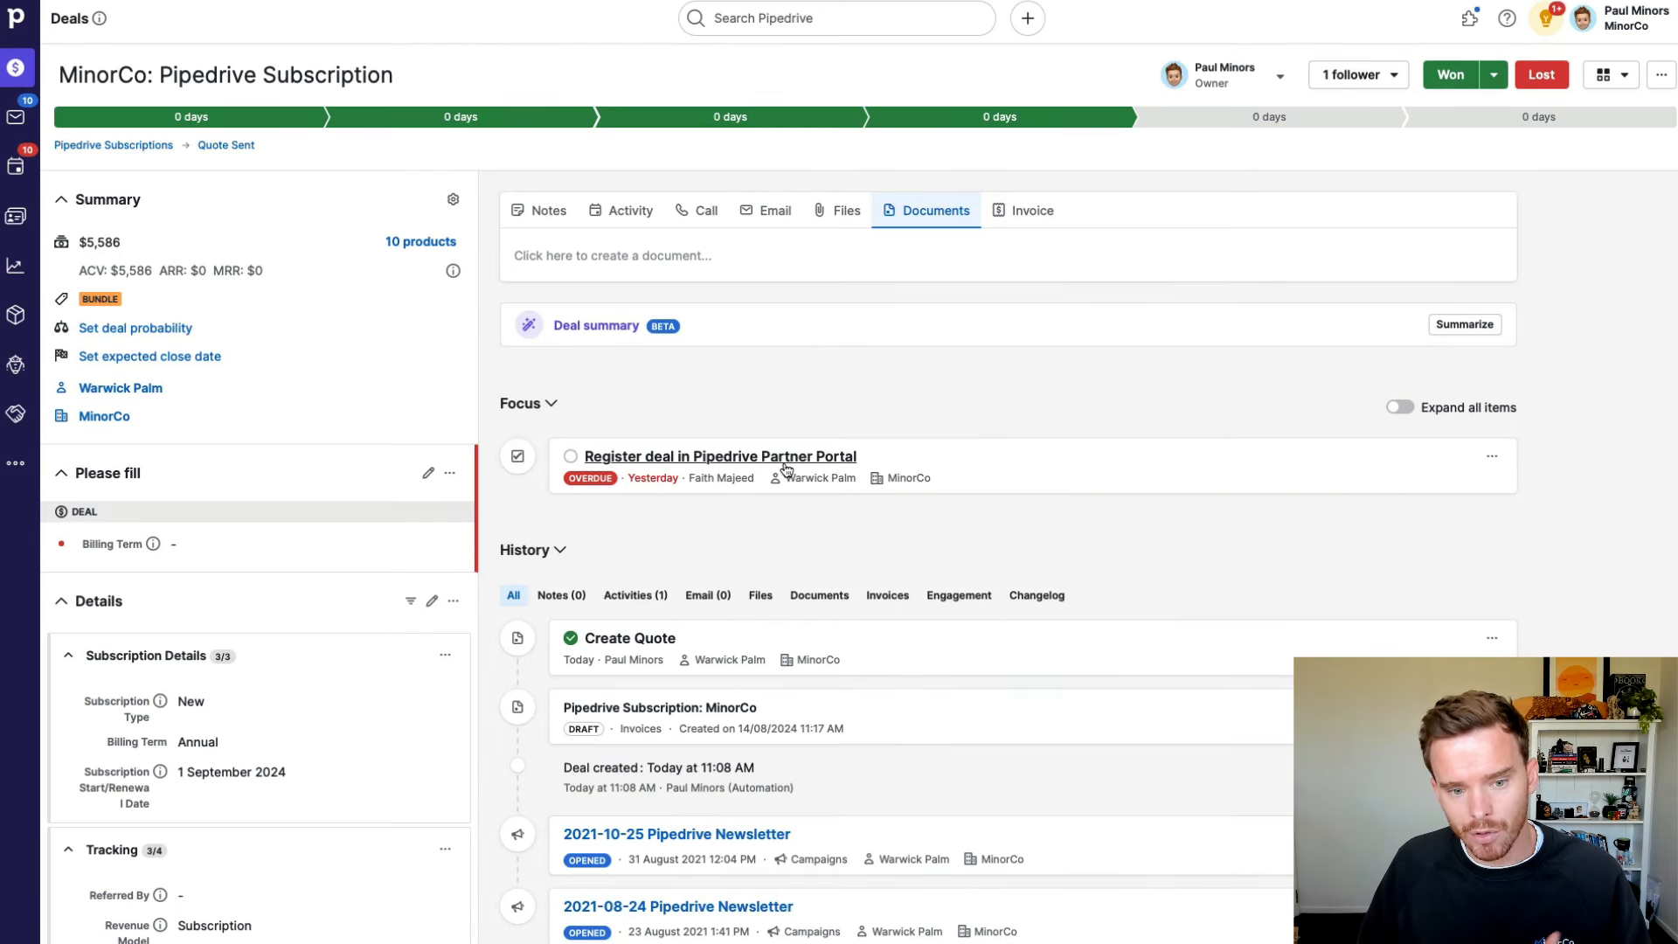
Step: Complete the partner portal registration activity and advance the deal to Ready to Proceed
click(571, 456)
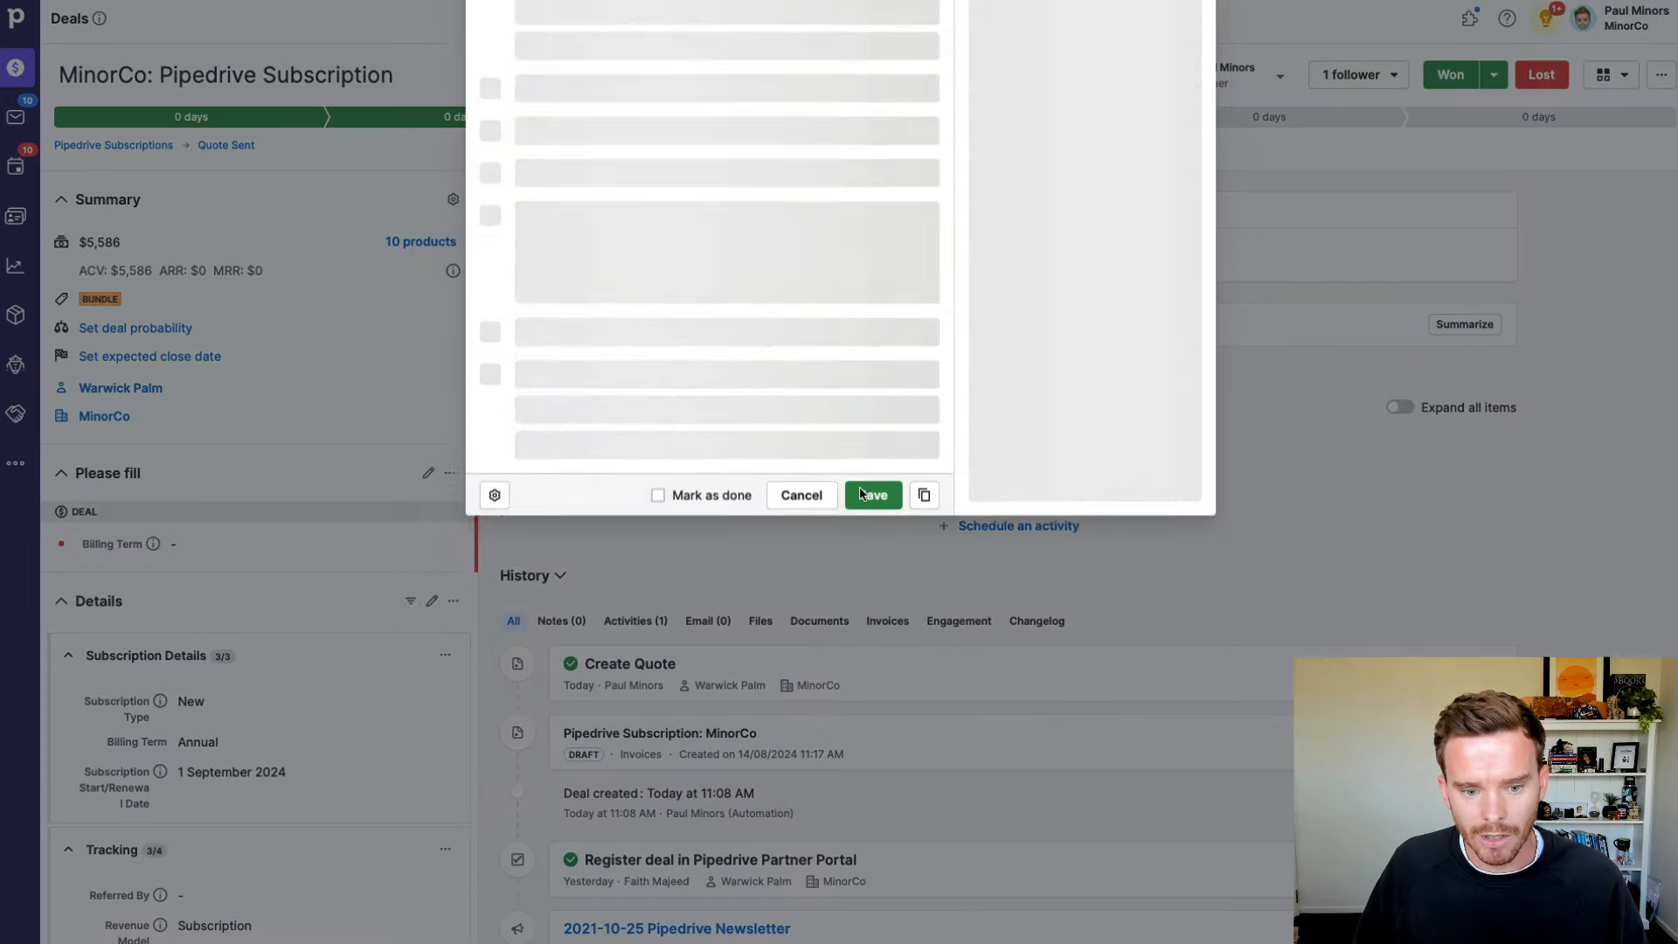
click(797, 601)
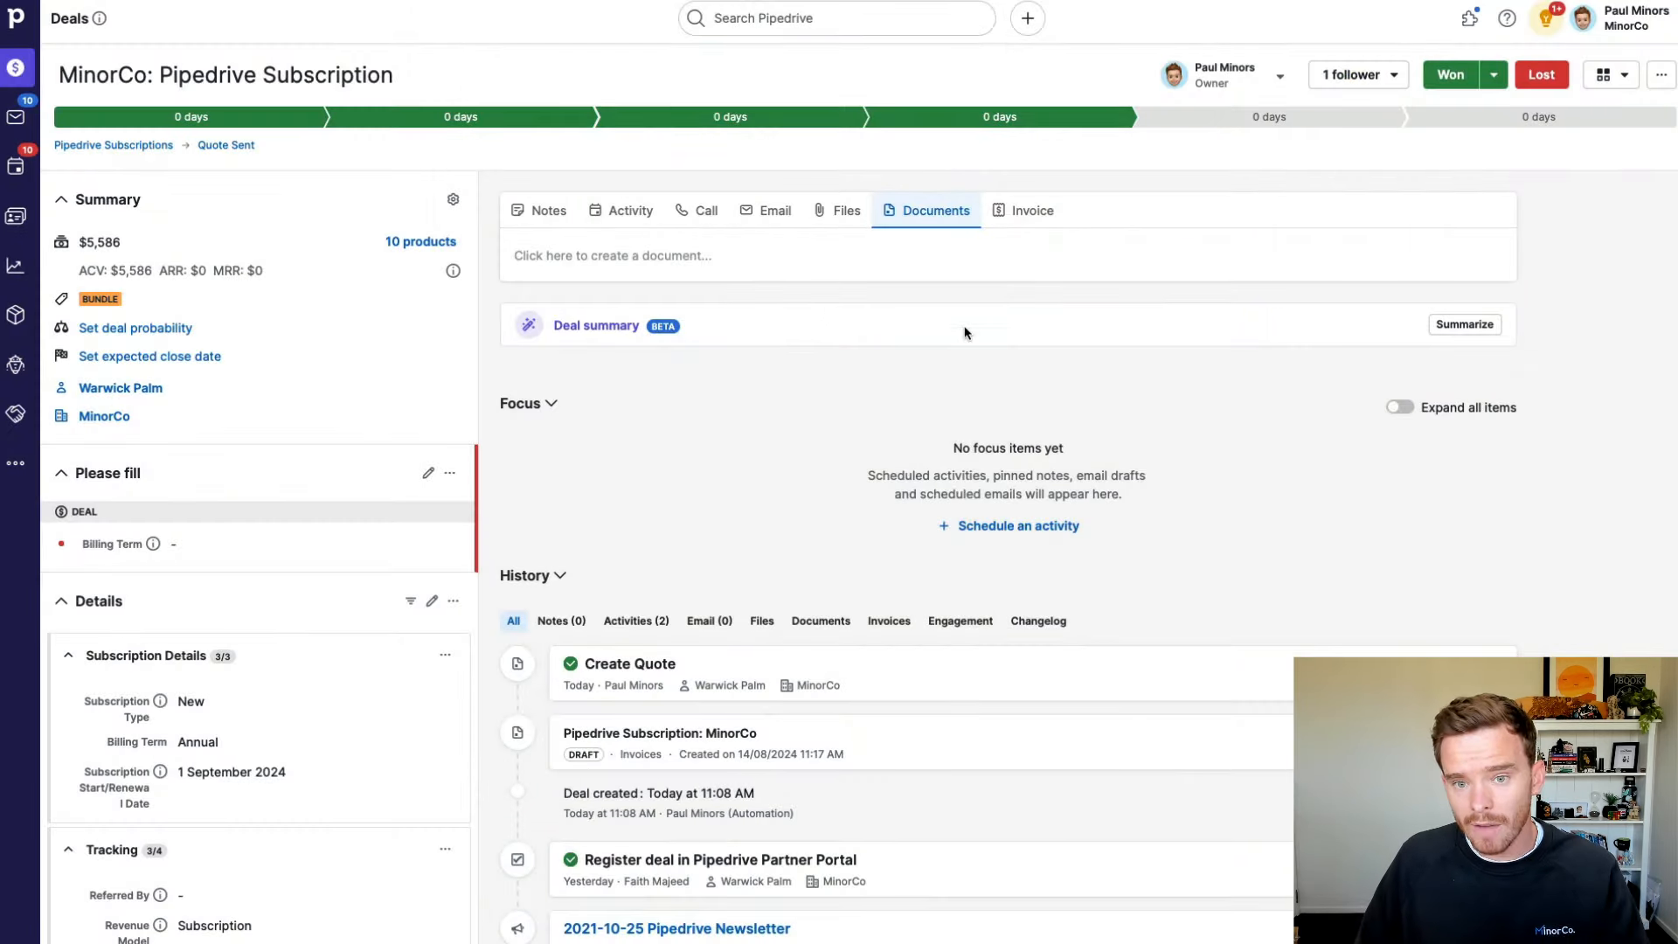
click(1201, 122)
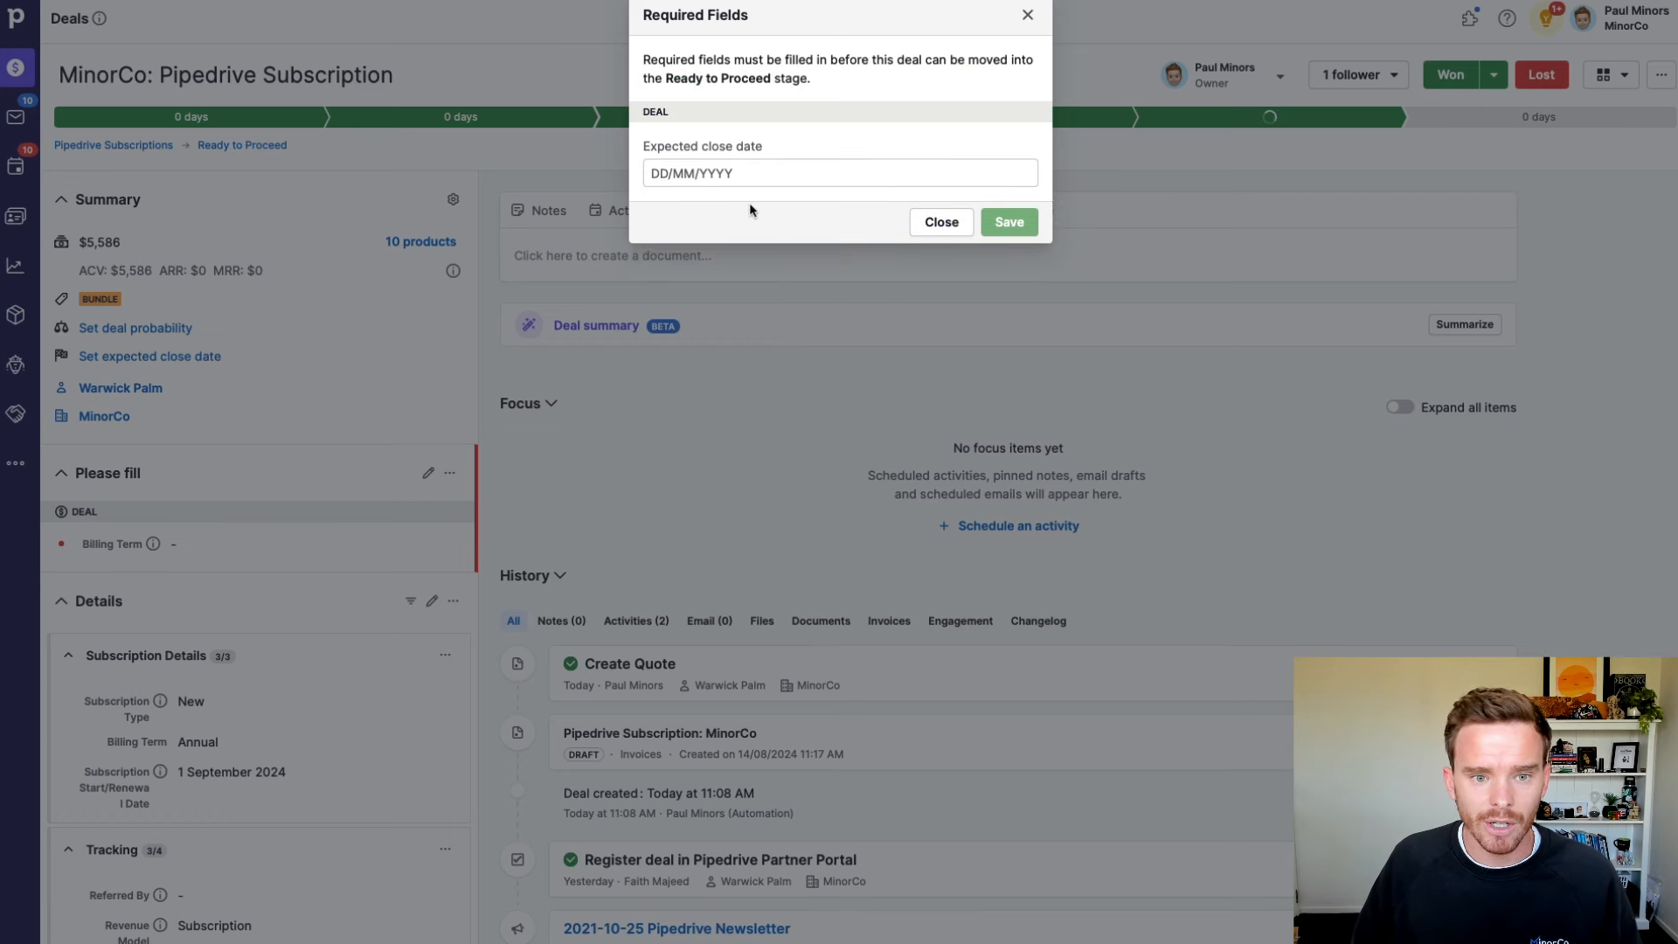
Step: Set the MinorCo deal's required expected close date to 31 August 2024 and save
click(748, 174)
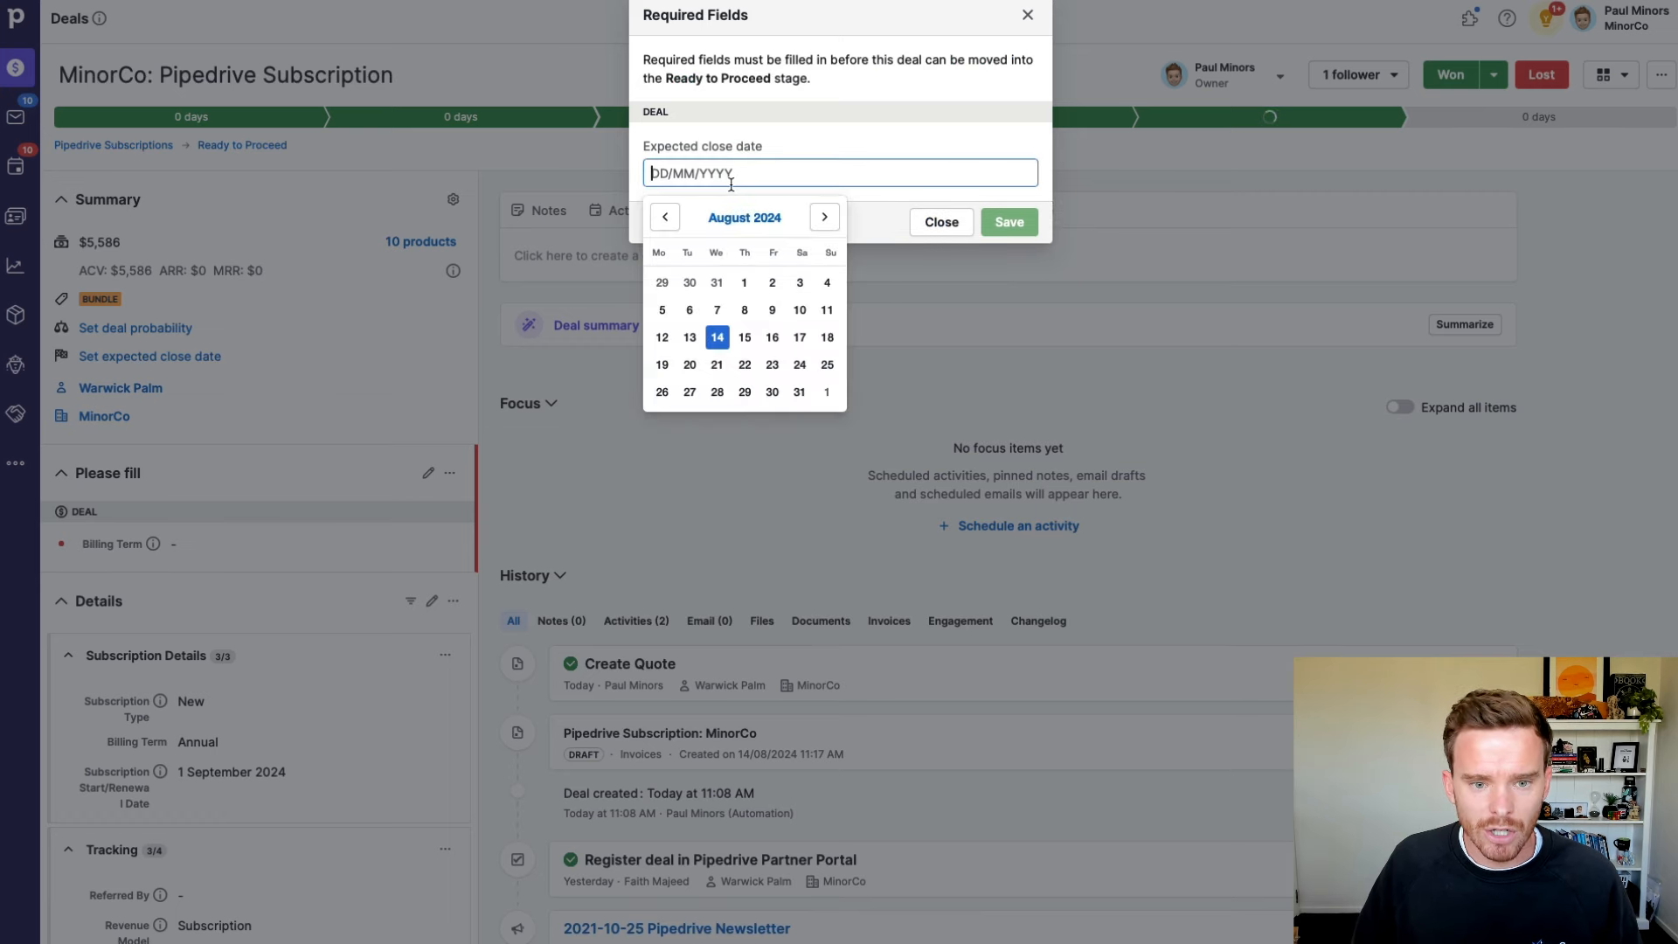
click(800, 393)
click(1004, 222)
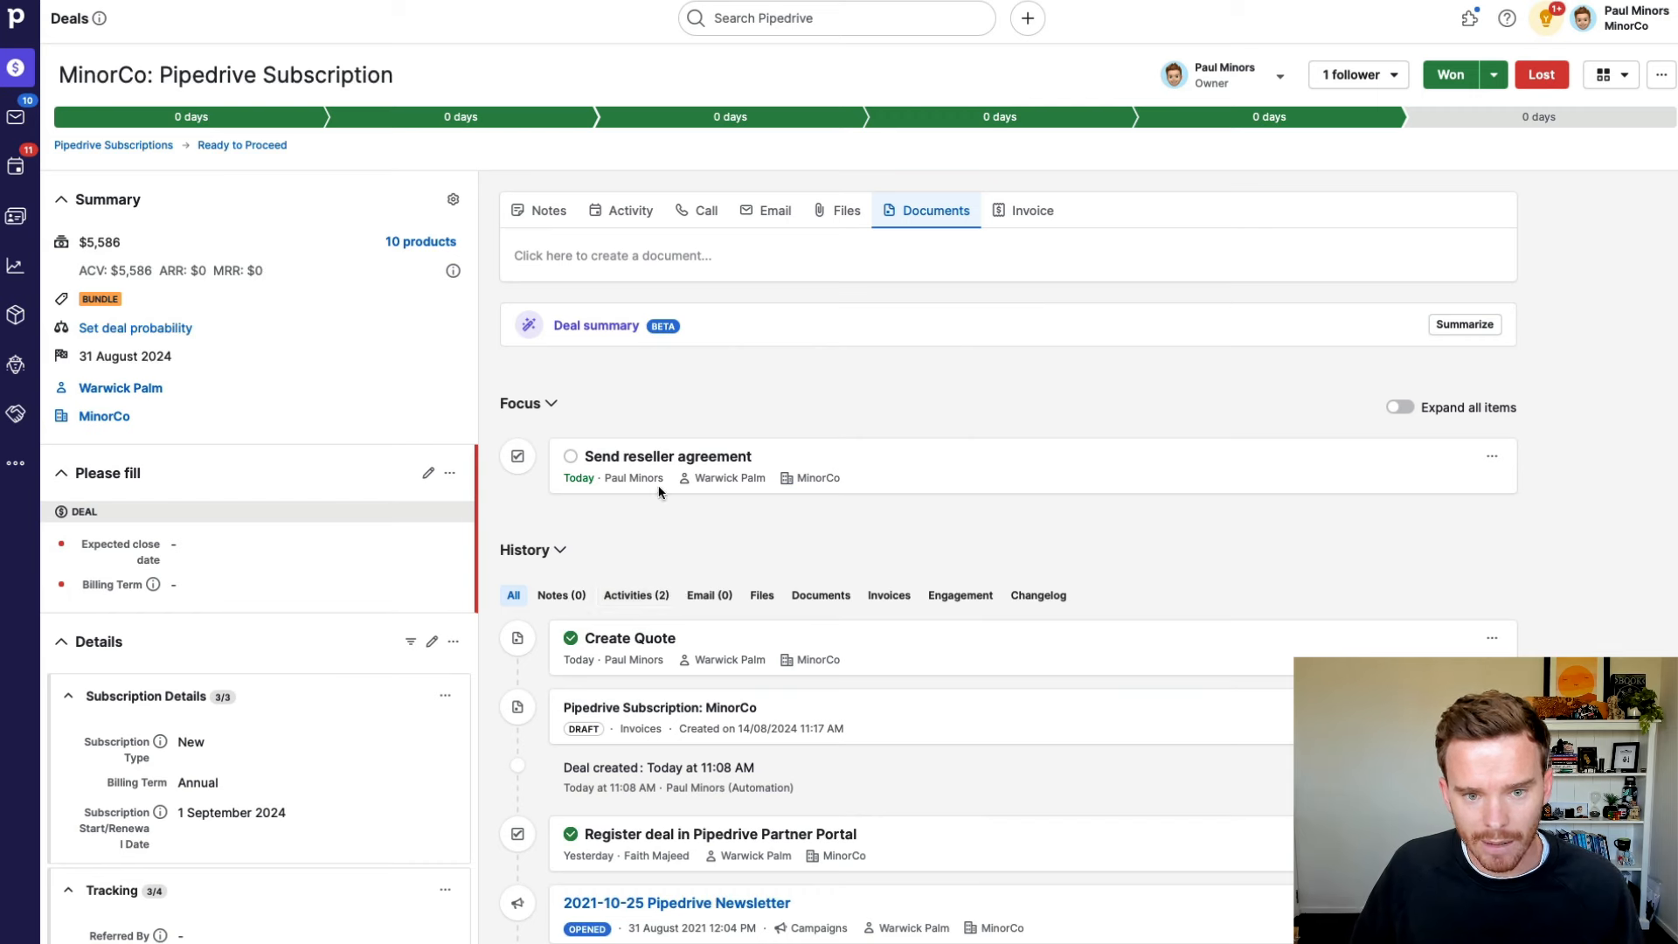
Step: Create a new deal document from the Pipedrive template in the Contracts category
click(616, 256)
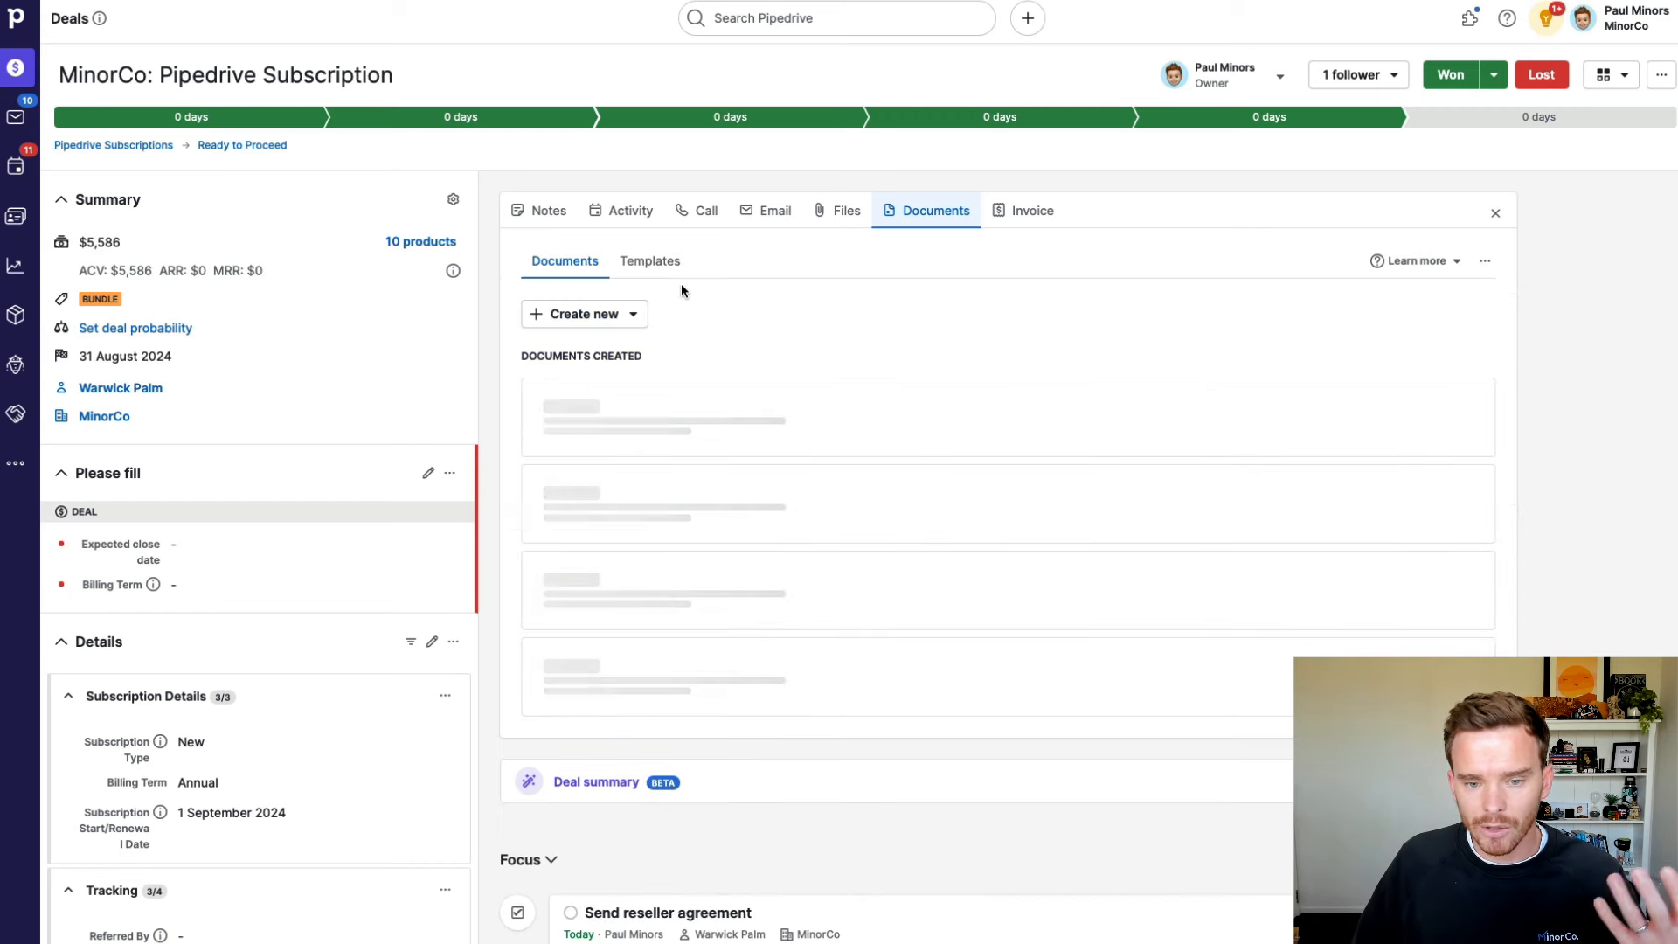
click(637, 311)
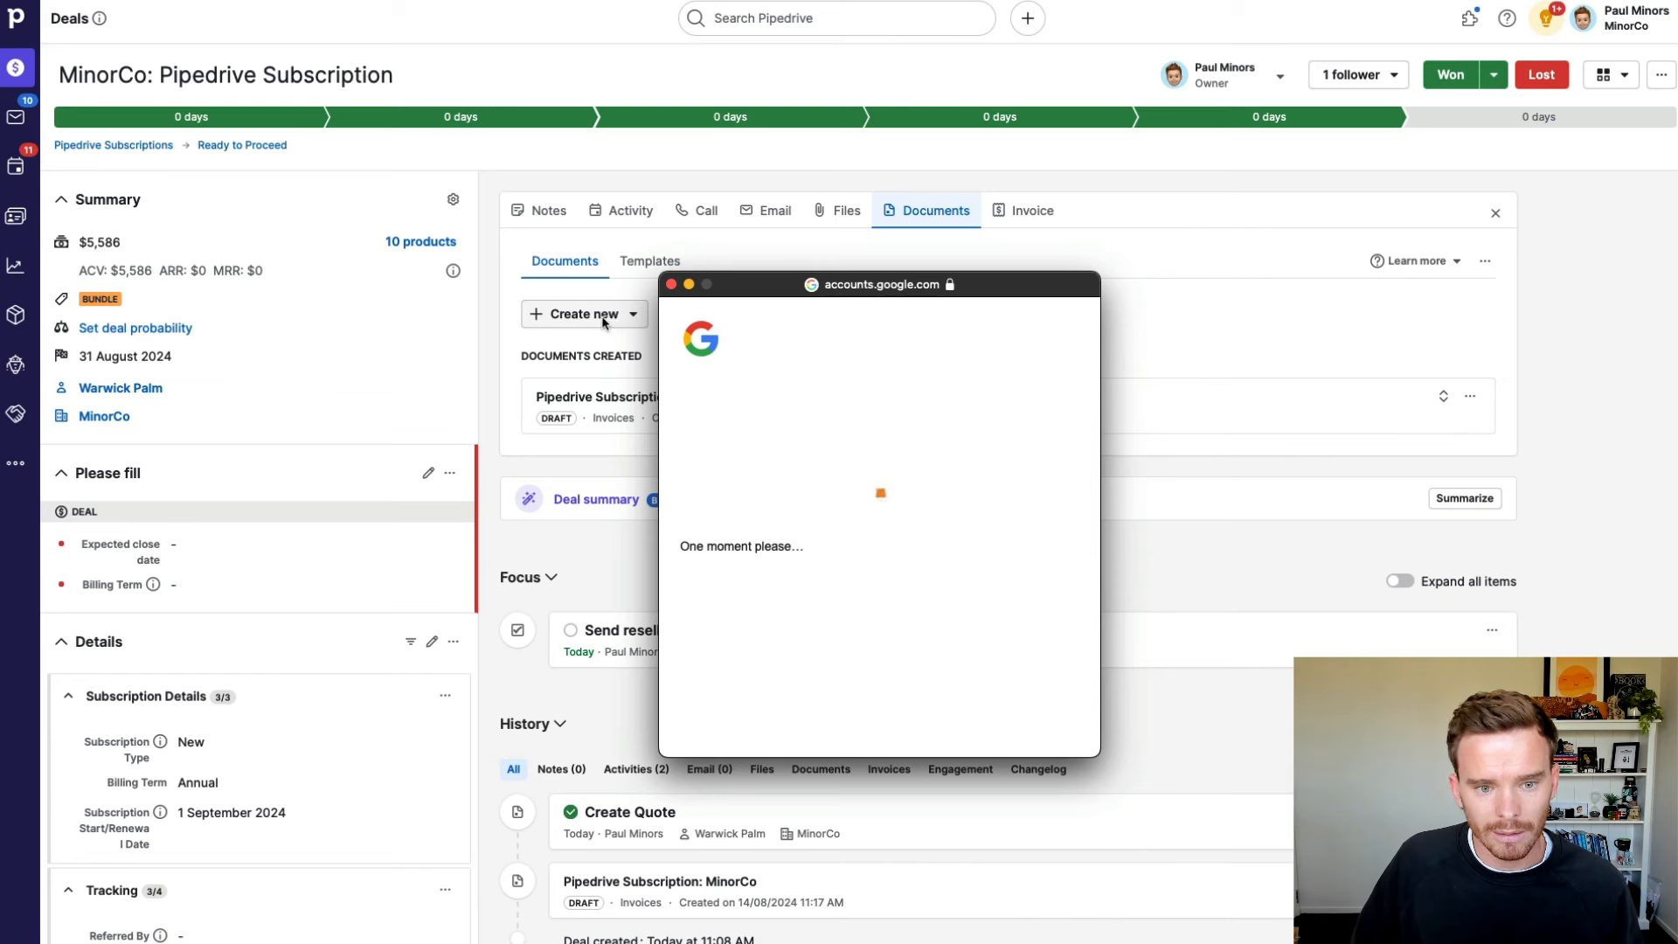
click(603, 322)
click(612, 351)
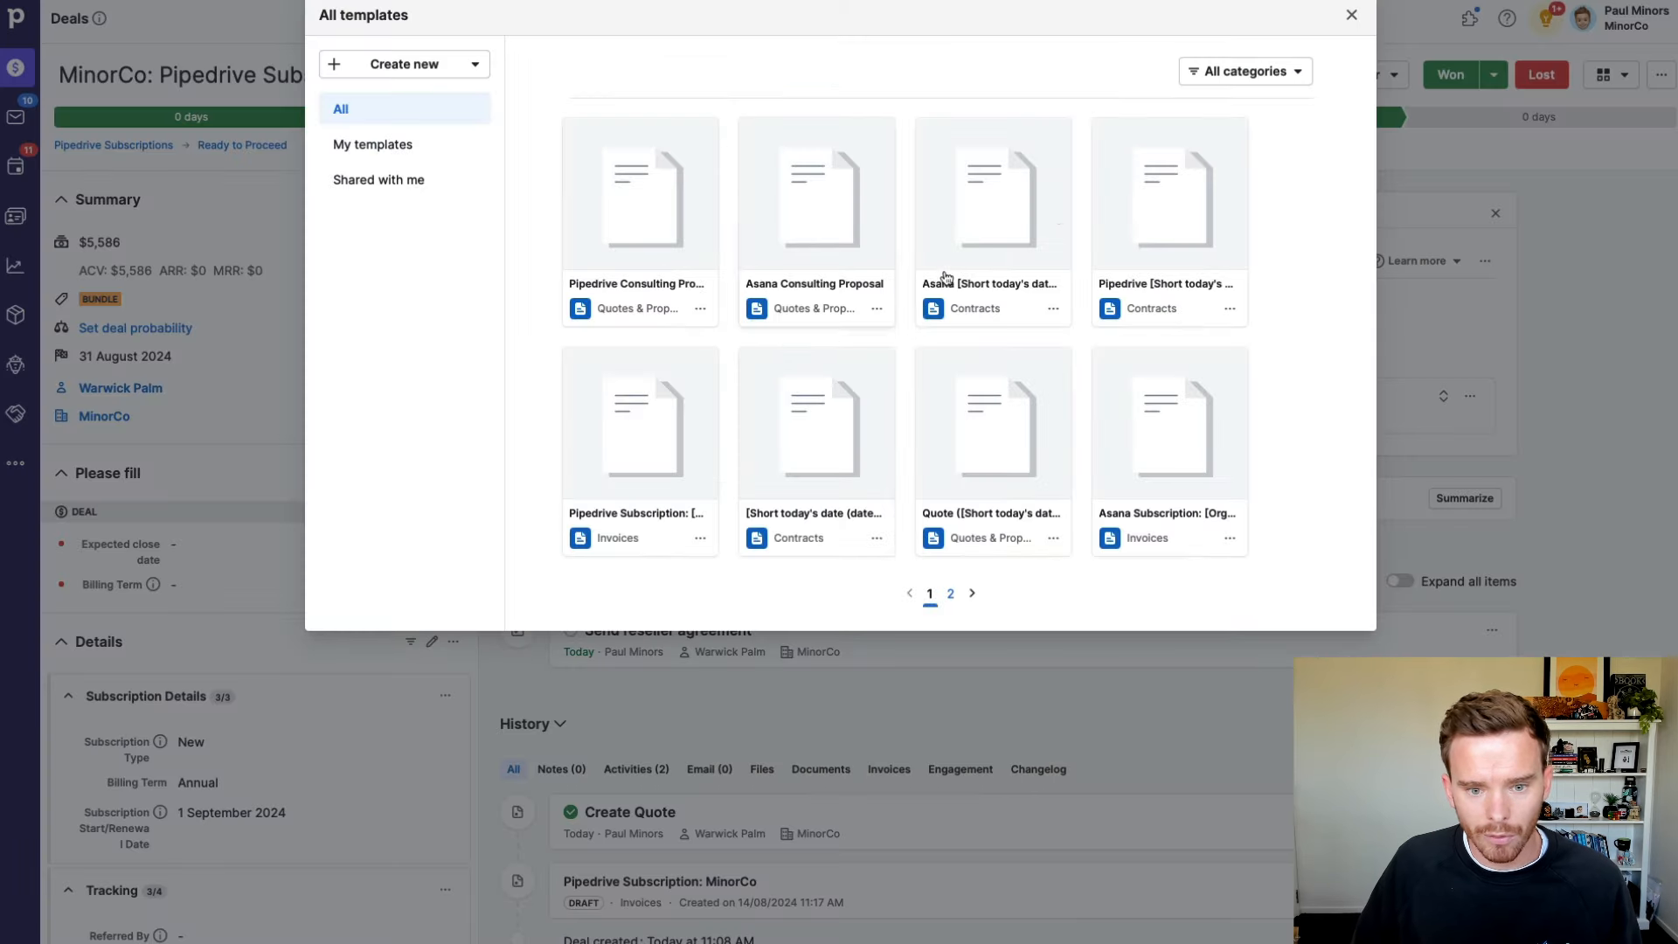
click(1235, 77)
click(1184, 194)
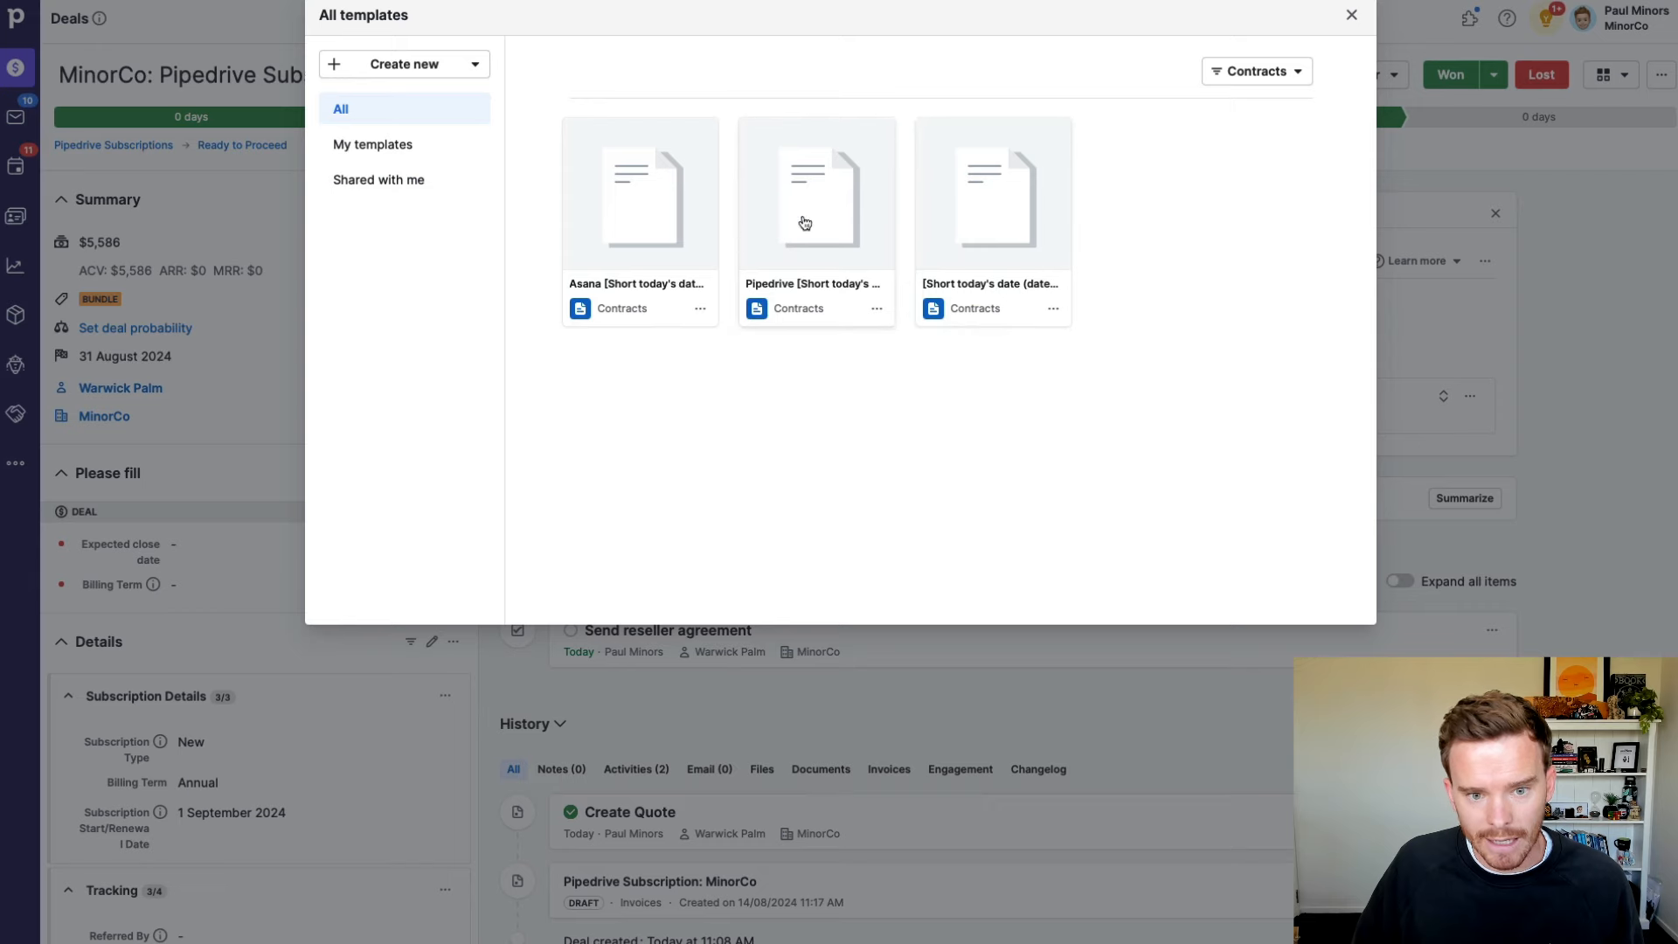
click(804, 223)
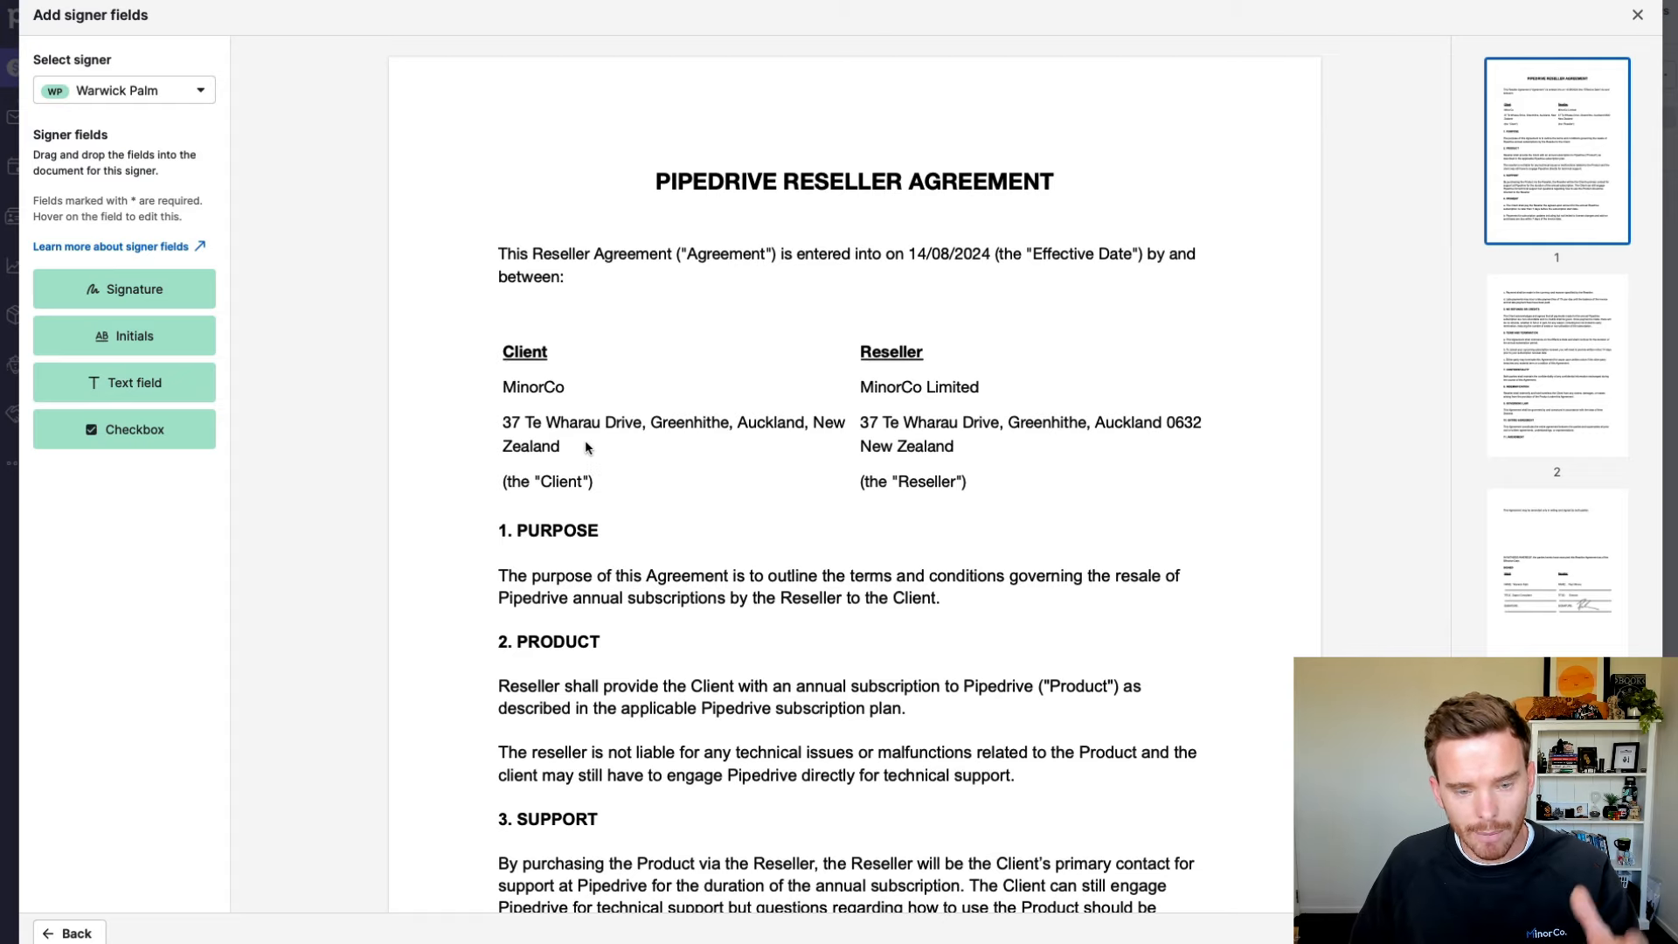
Step: Place a Signature field on the Client signature line and send the agreement for signing
scroll(585, 439, down, 15)
scroll(744, 539, down, 10)
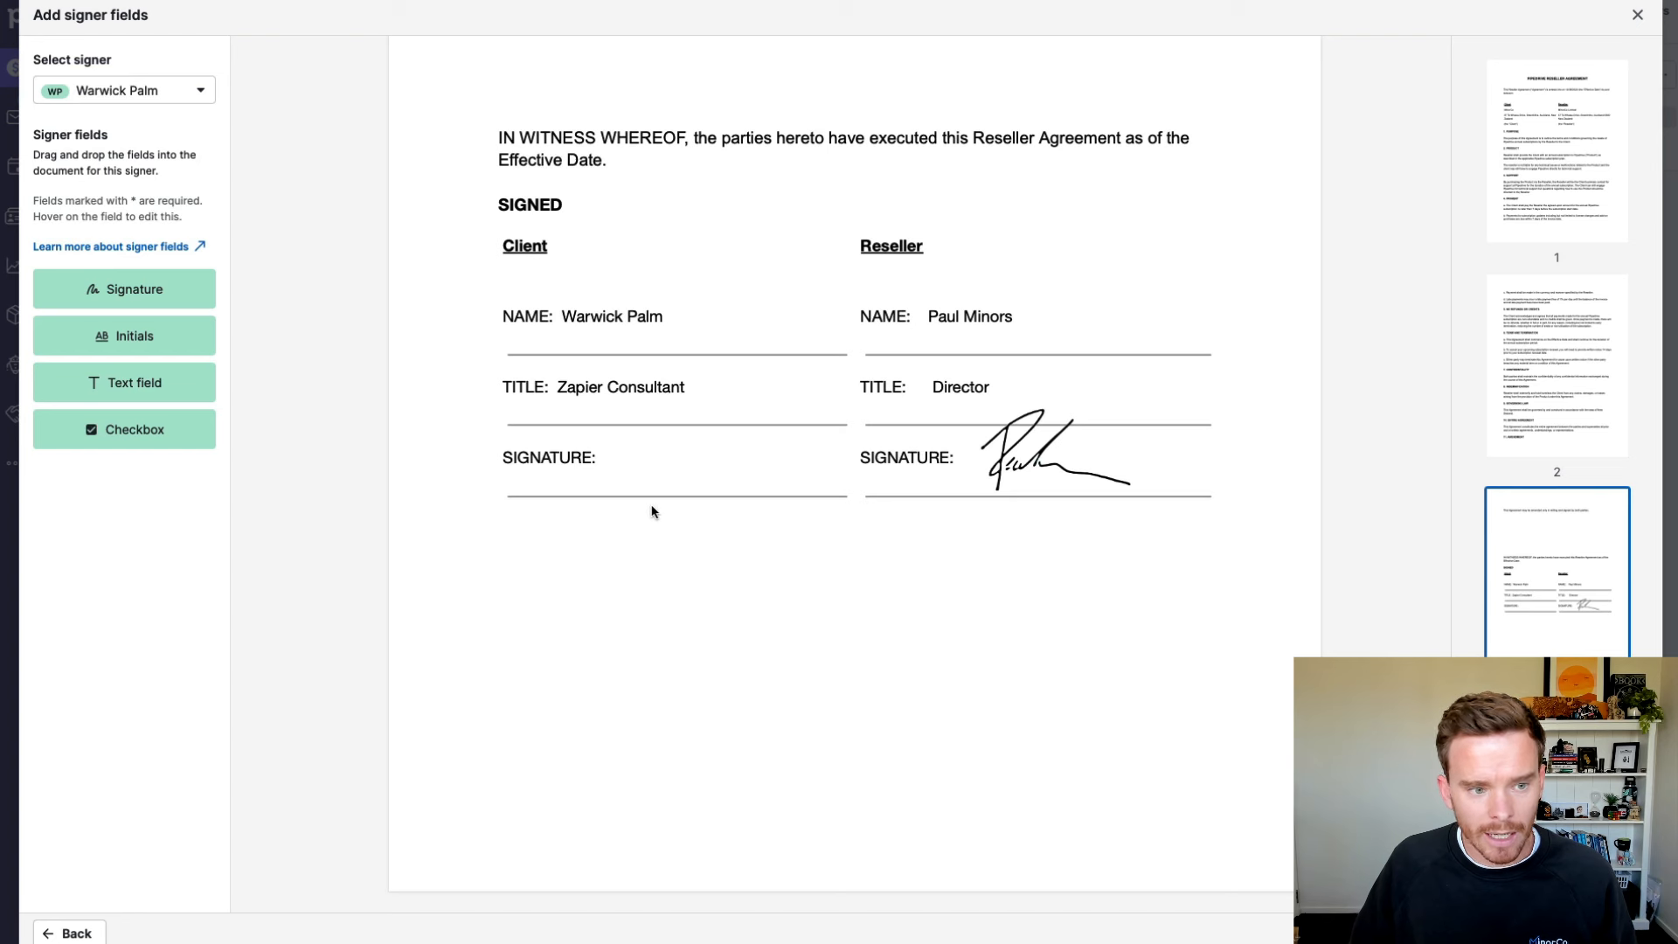
drag(134, 292, 757, 480)
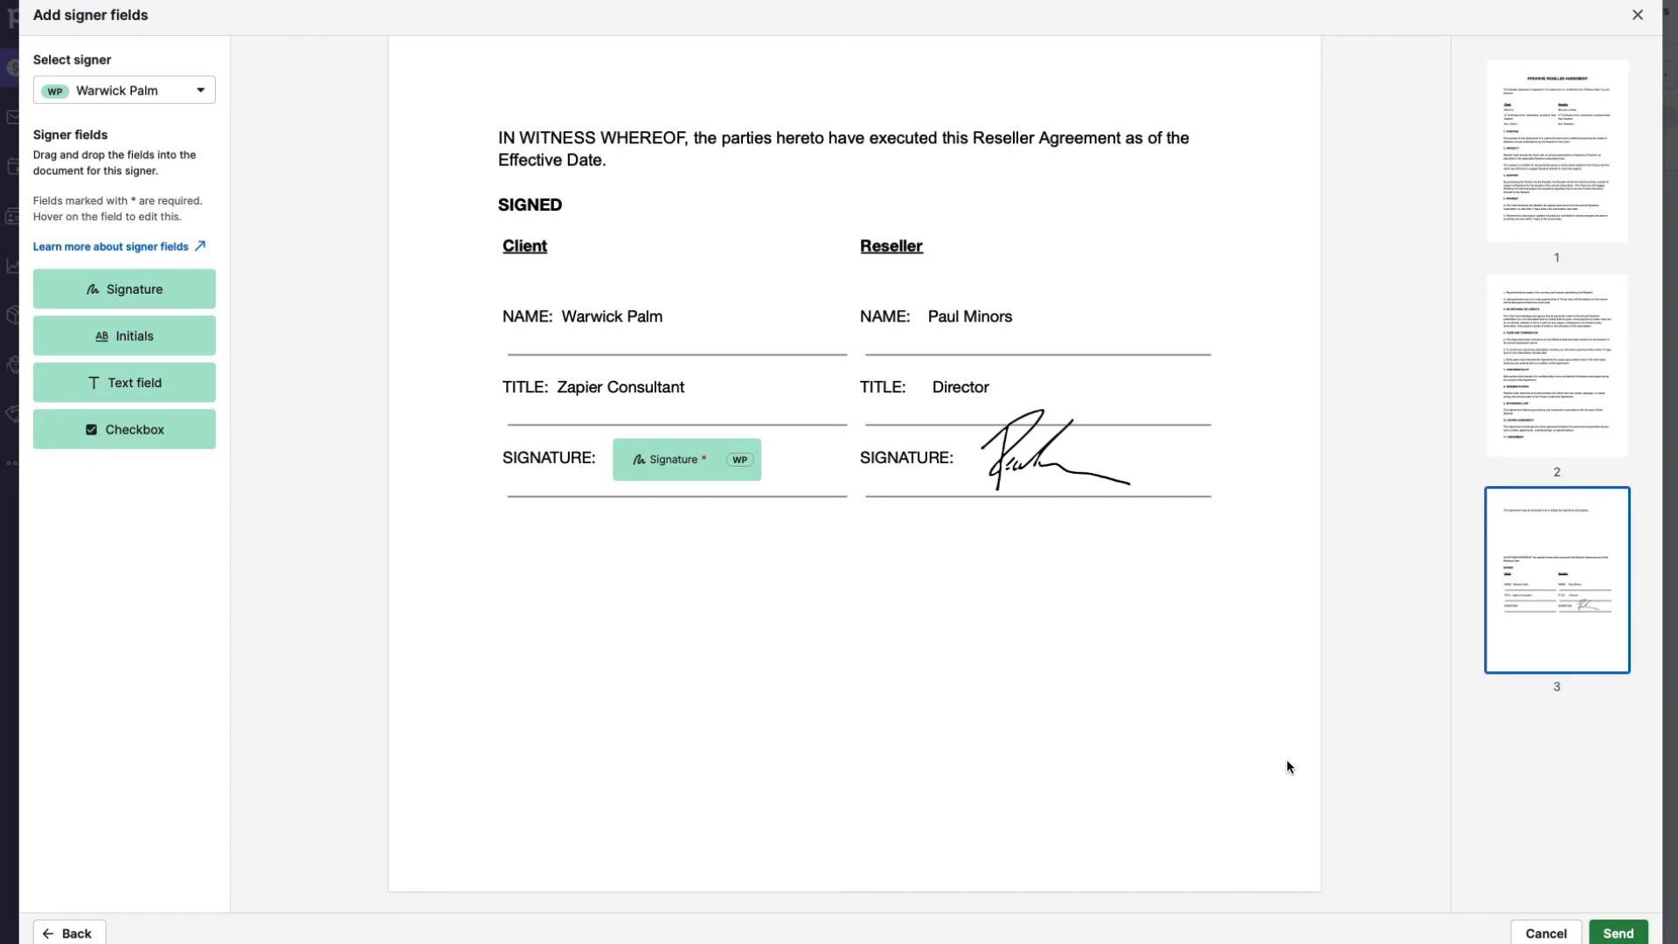
click(1514, 927)
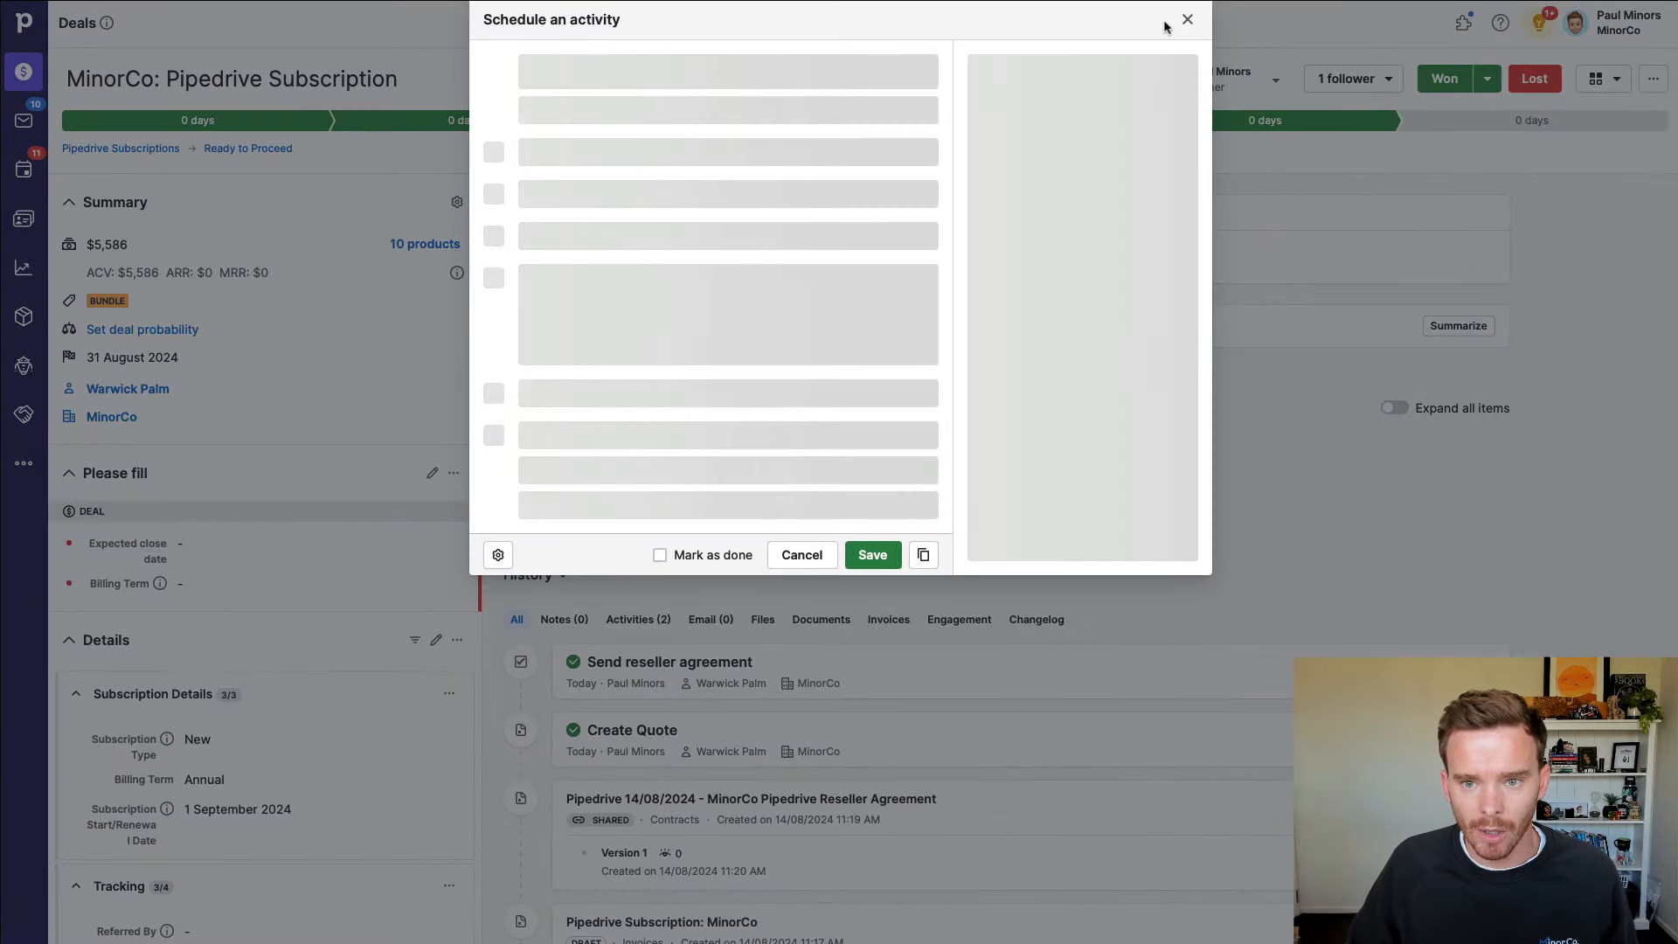
Step: Skip the follow-up activity, move MinorCo to Waiting for Payment, and open its contact person
click(1183, 25)
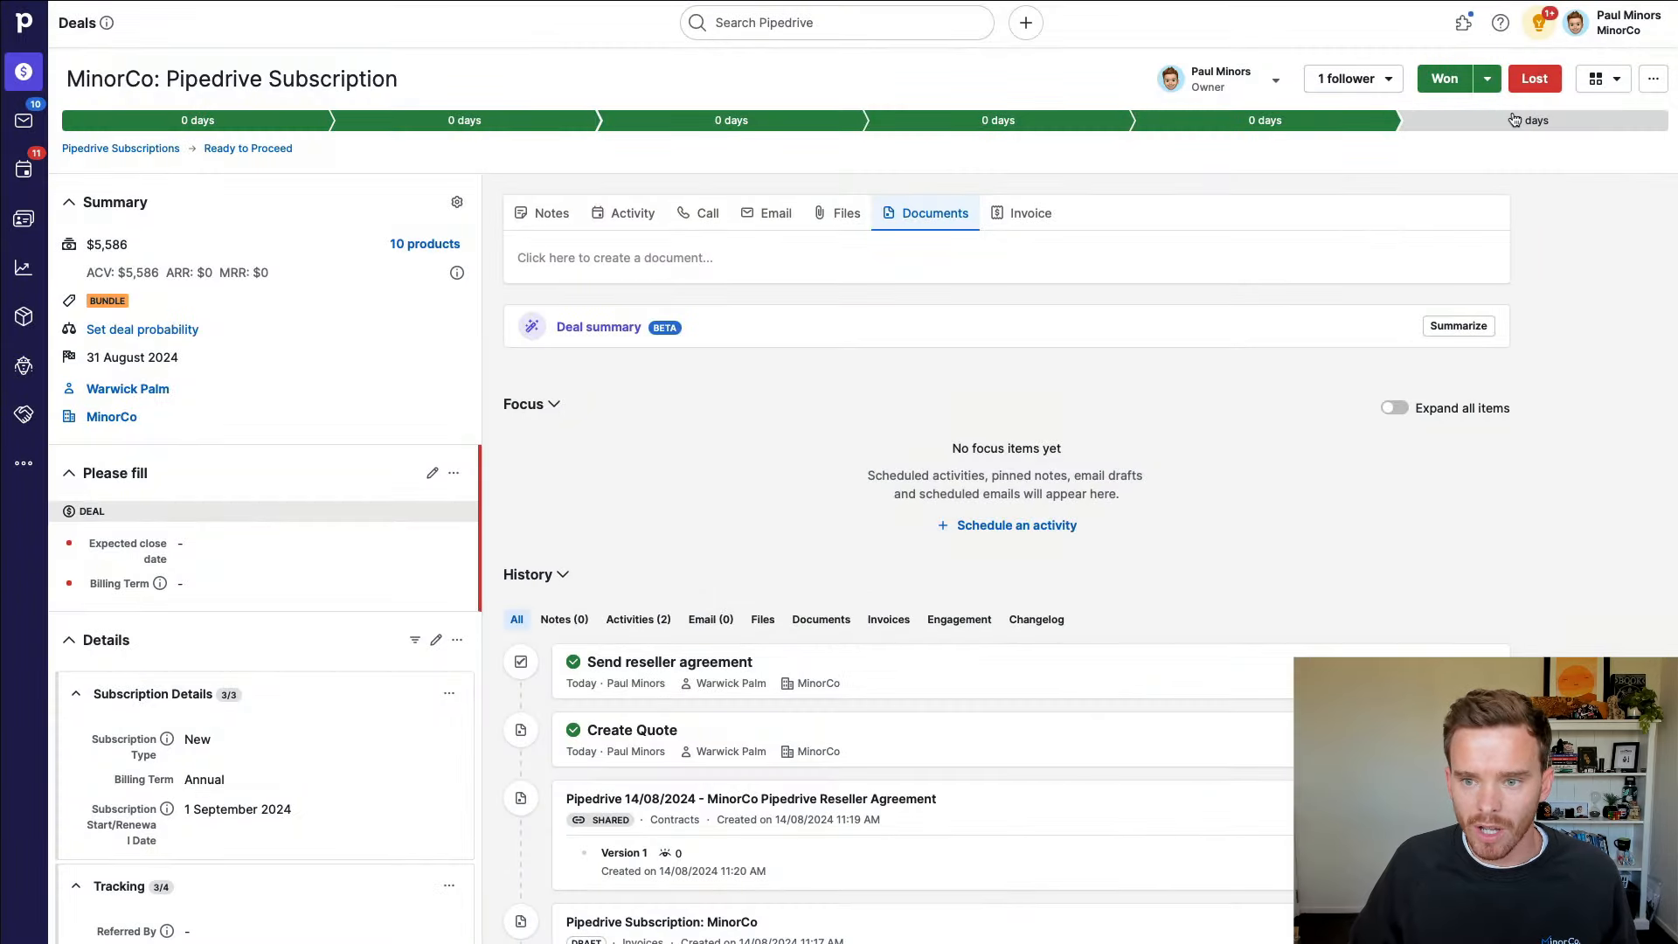
click(1514, 120)
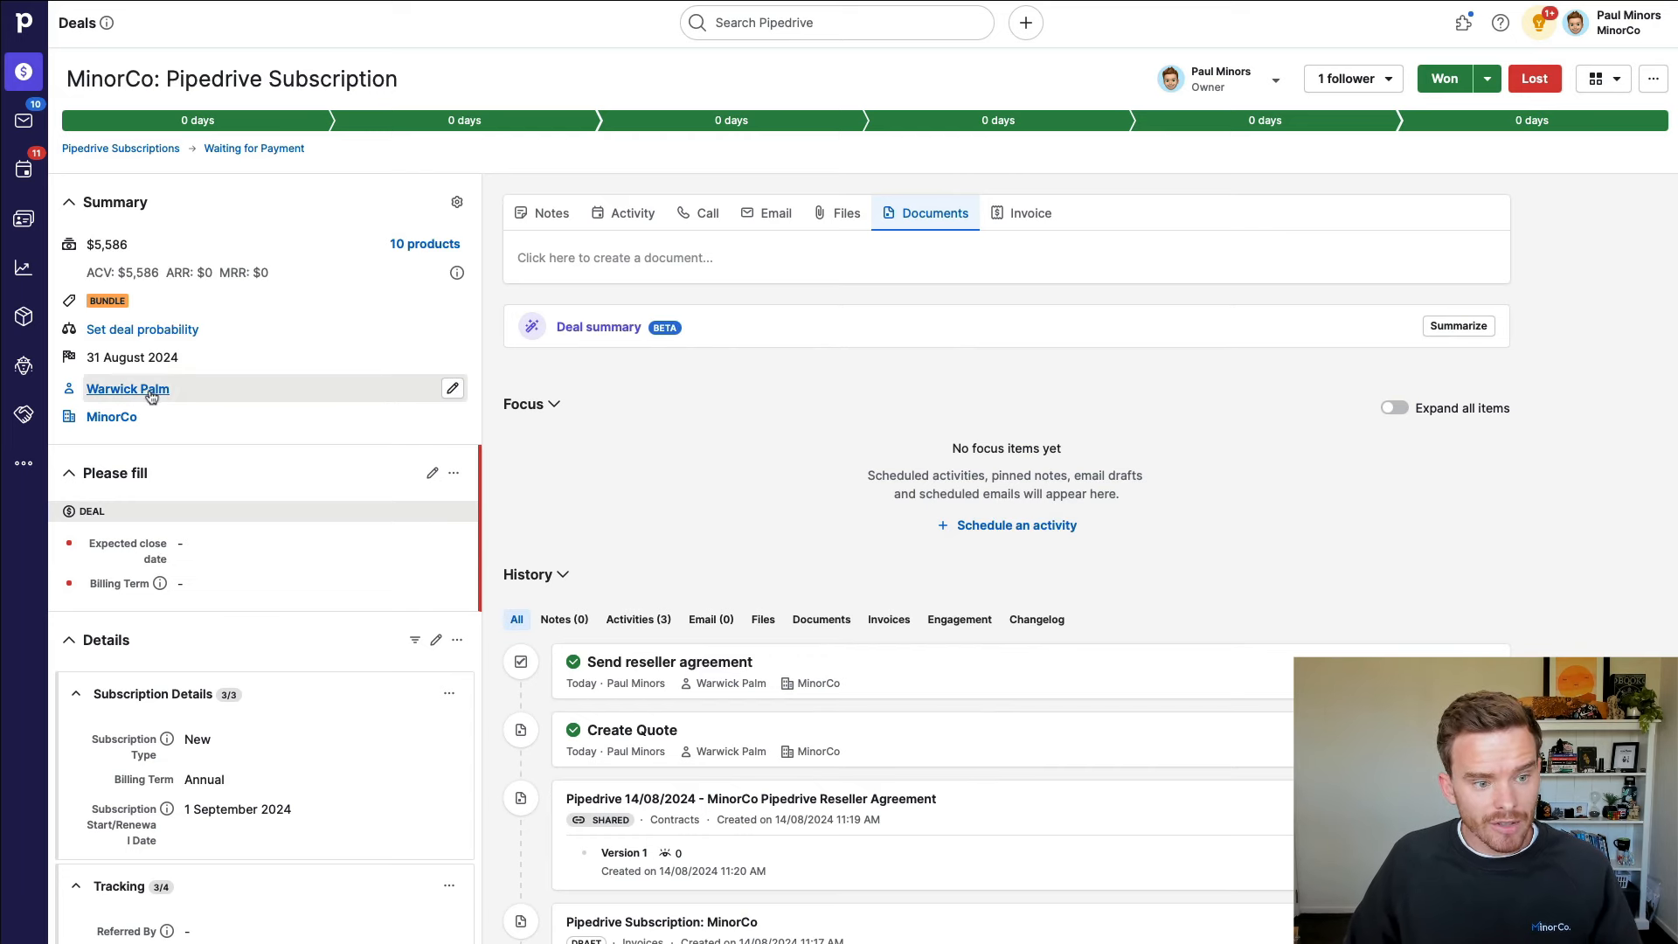
click(476, 352)
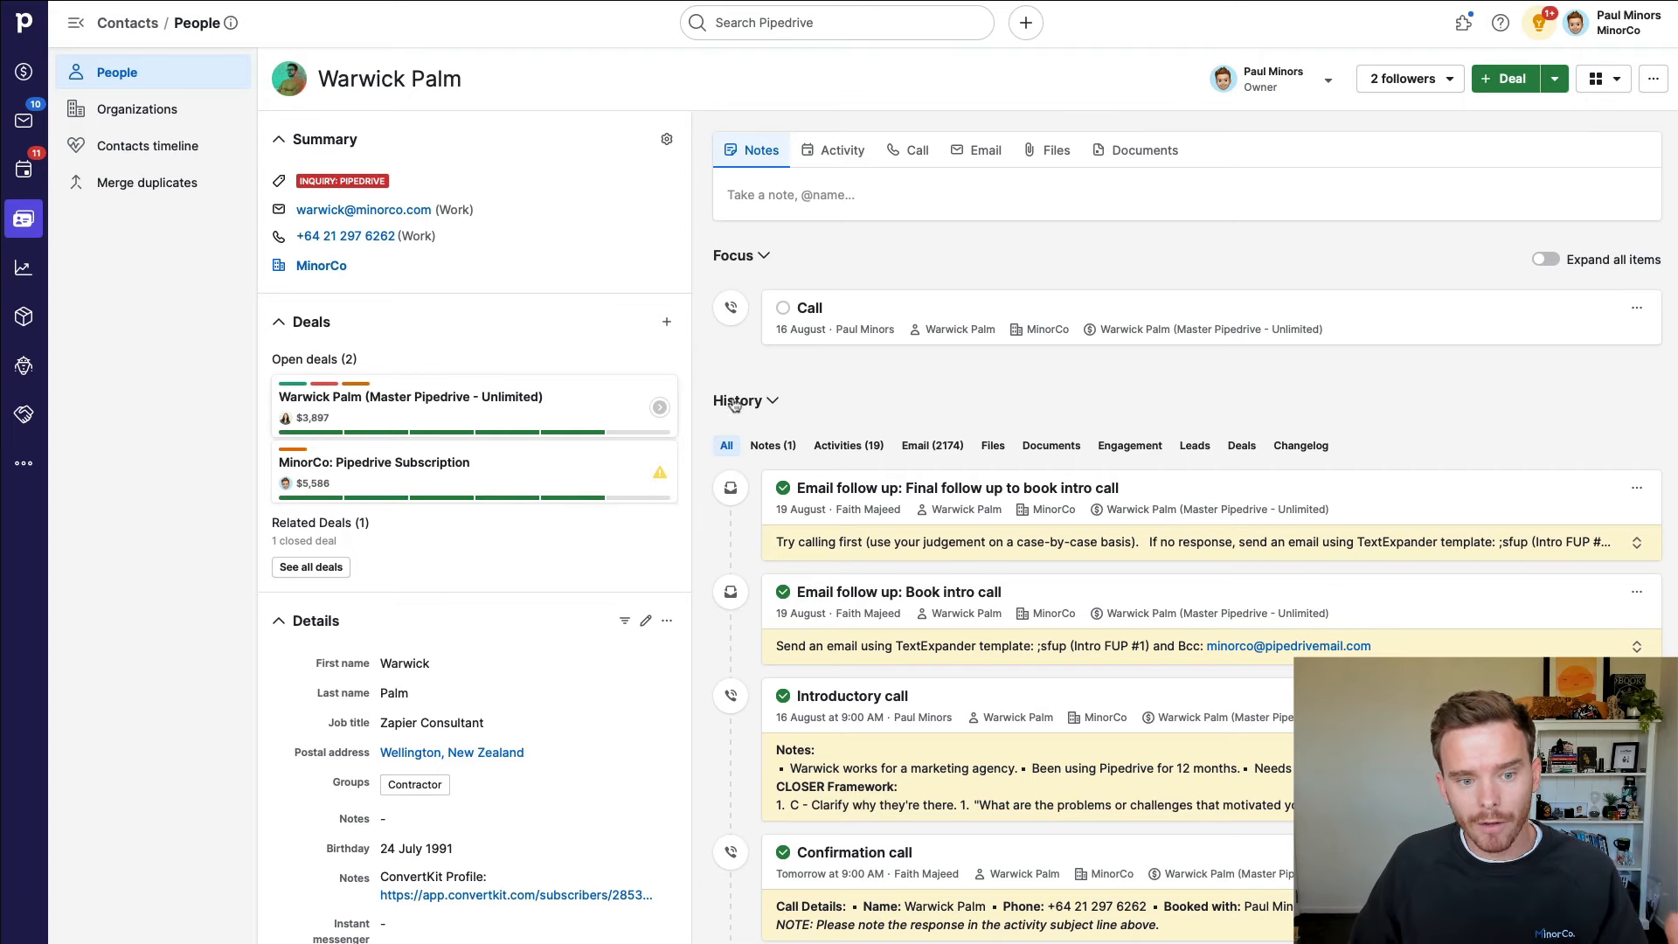
Step: Open the $3,897 master Pipedrive deal and move it to Waiting for Payment
click(629, 404)
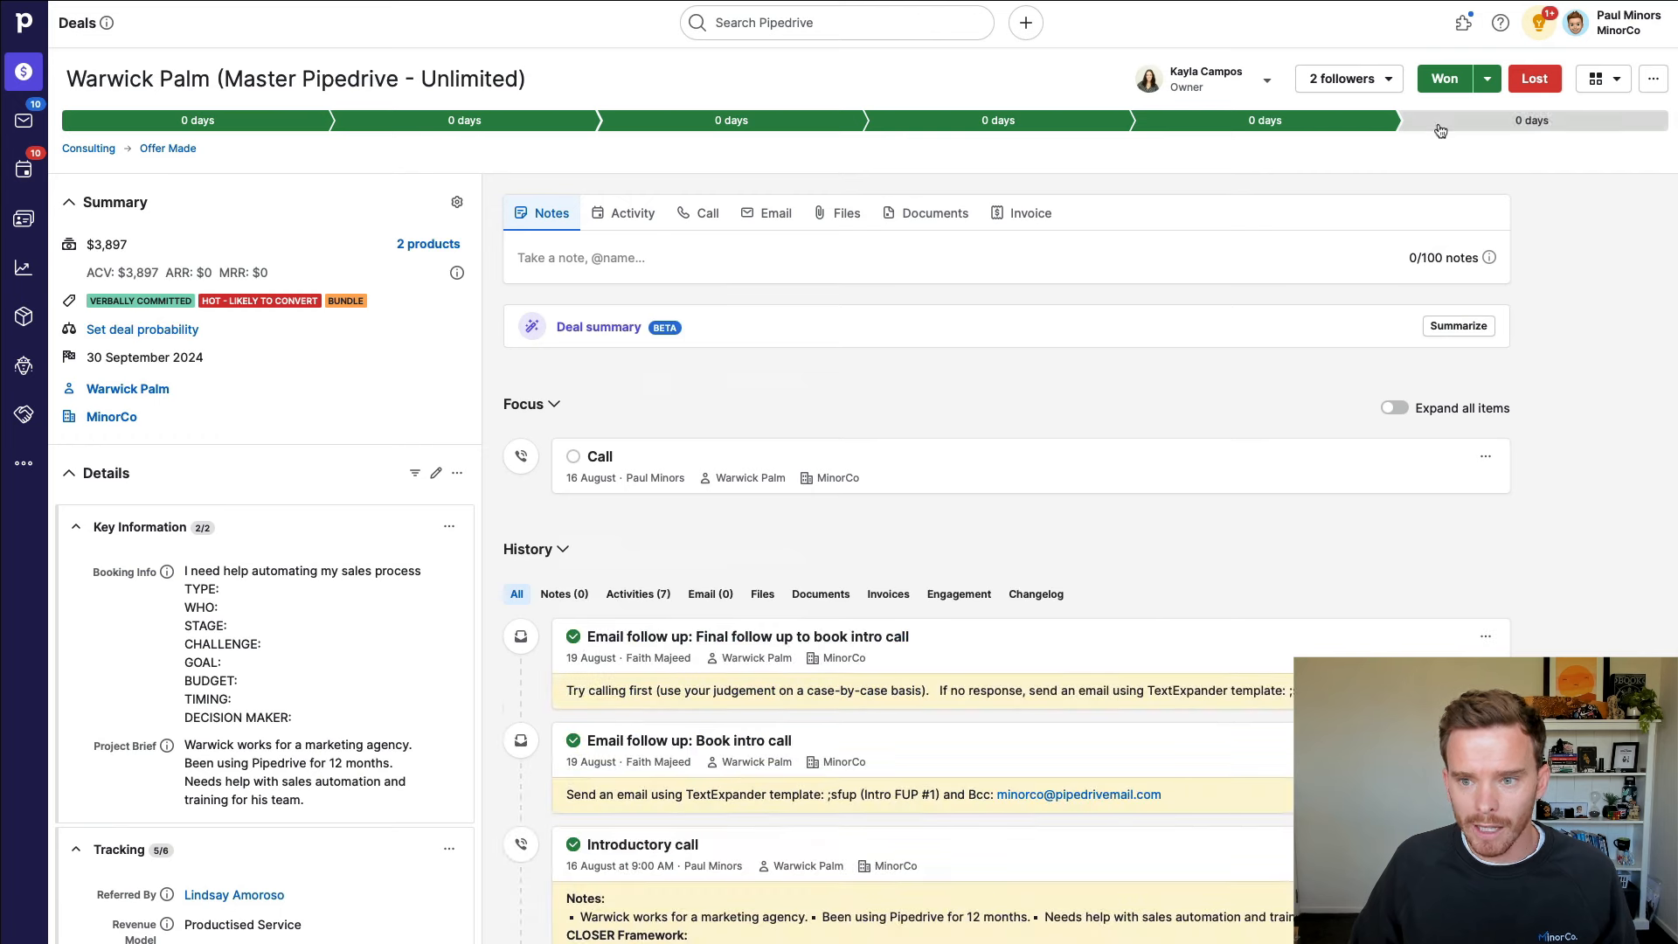
click(1530, 120)
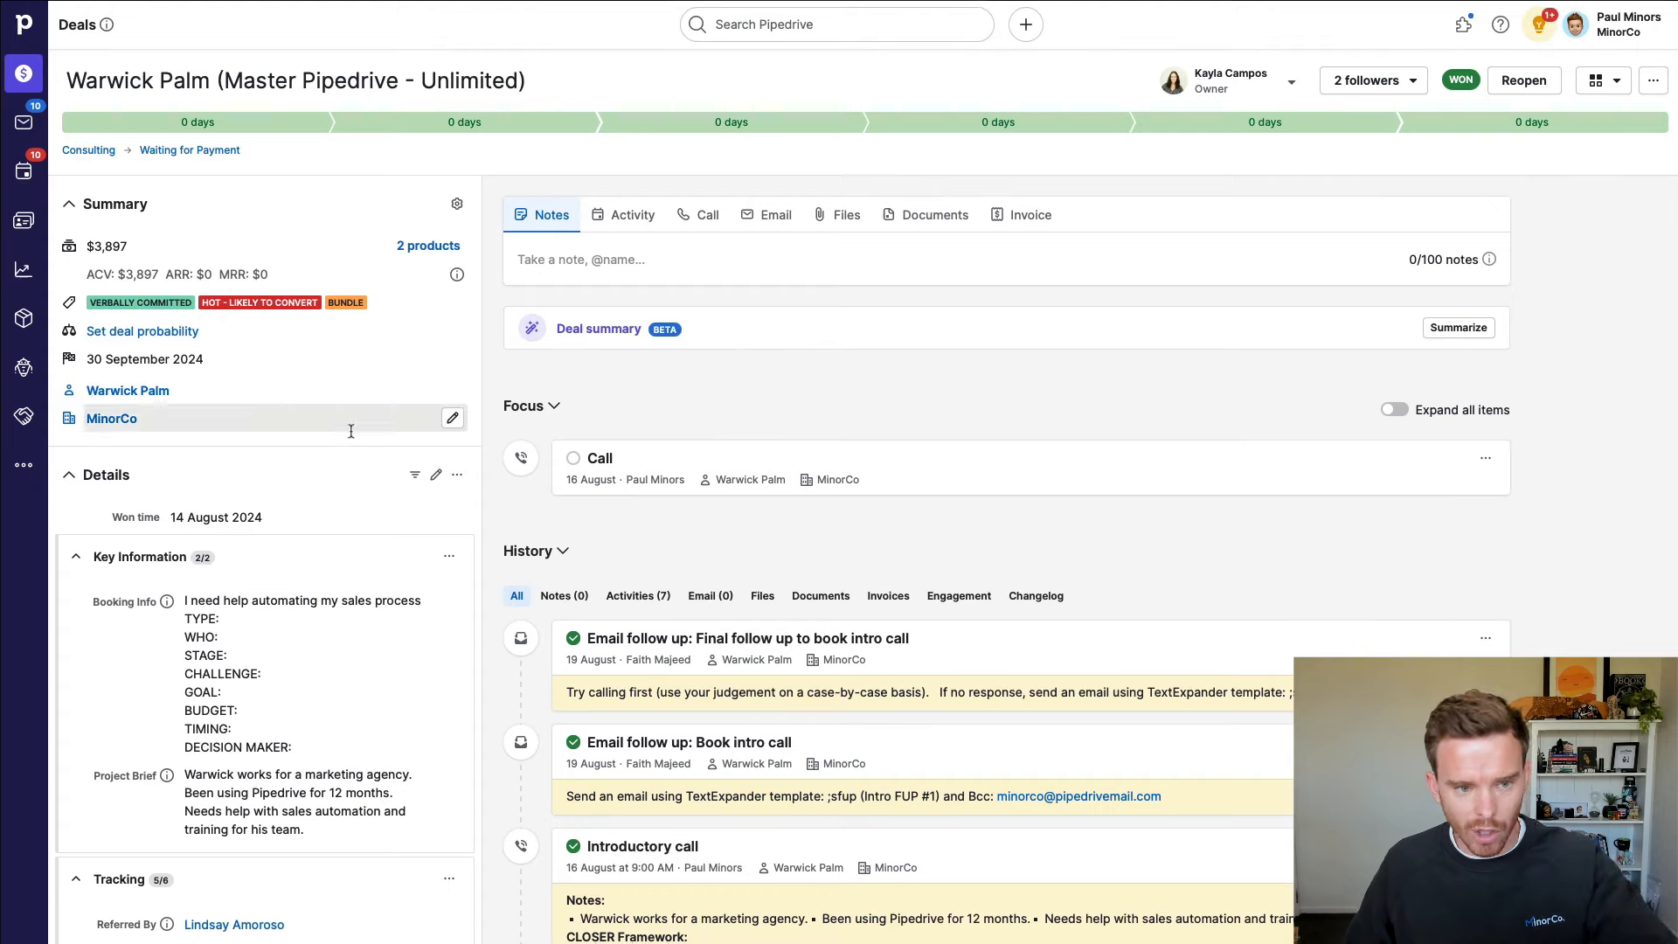
scroll(368, 556, down, 3)
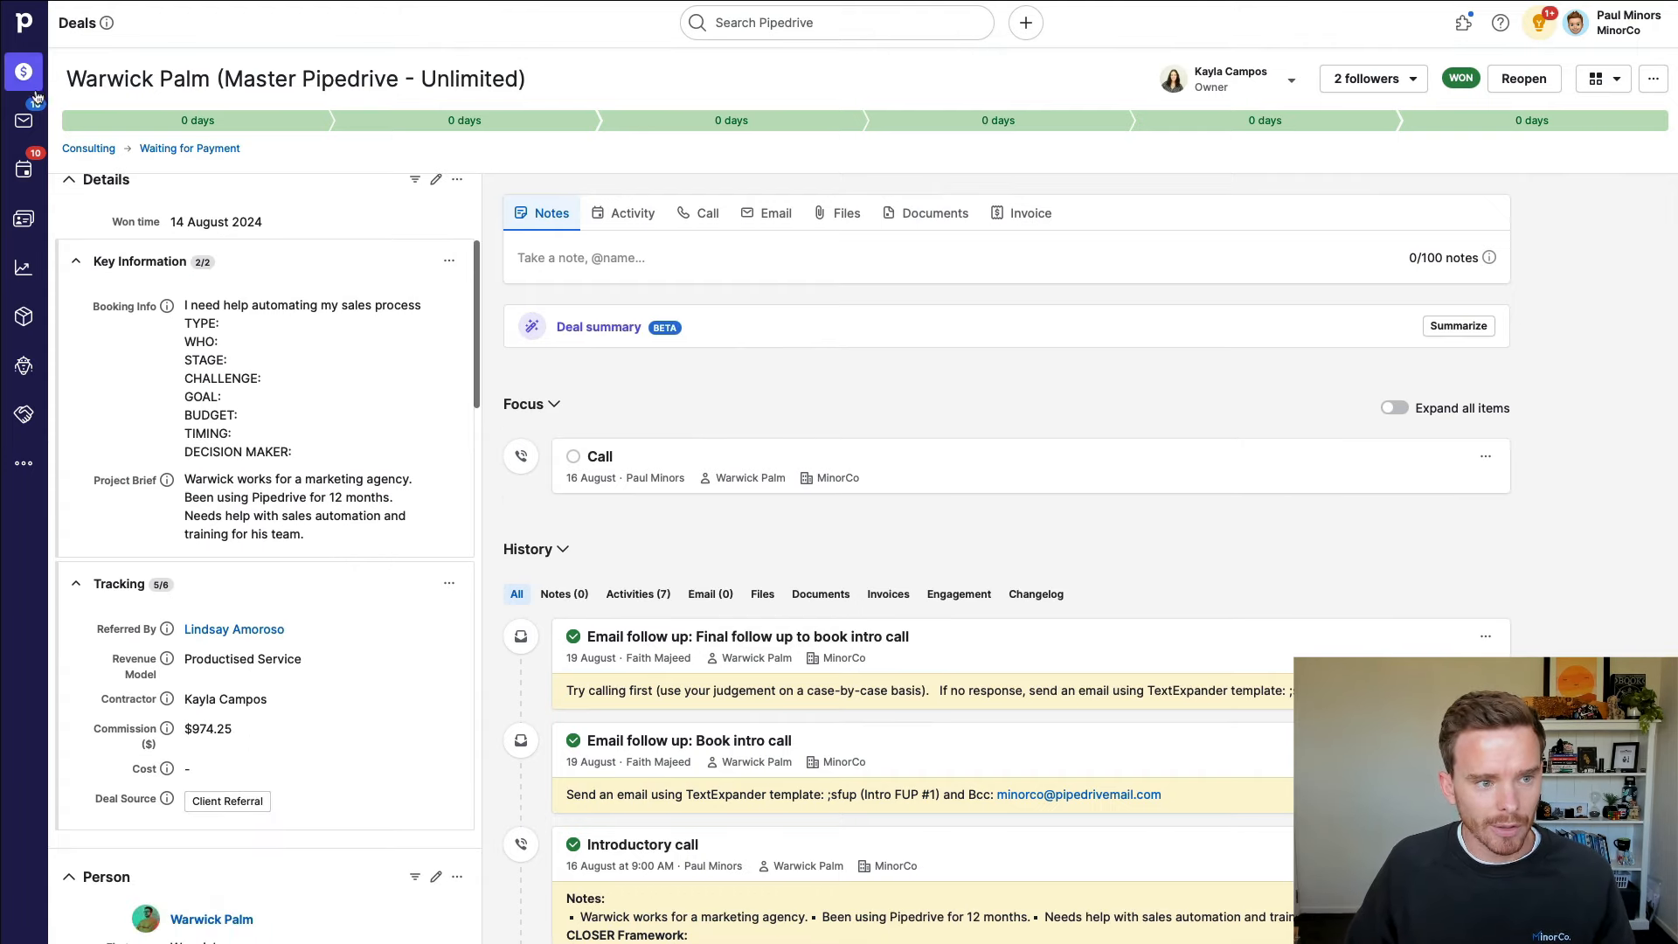
Step: Return through the contact's person record to the MinorCo subscription deal
click(229, 918)
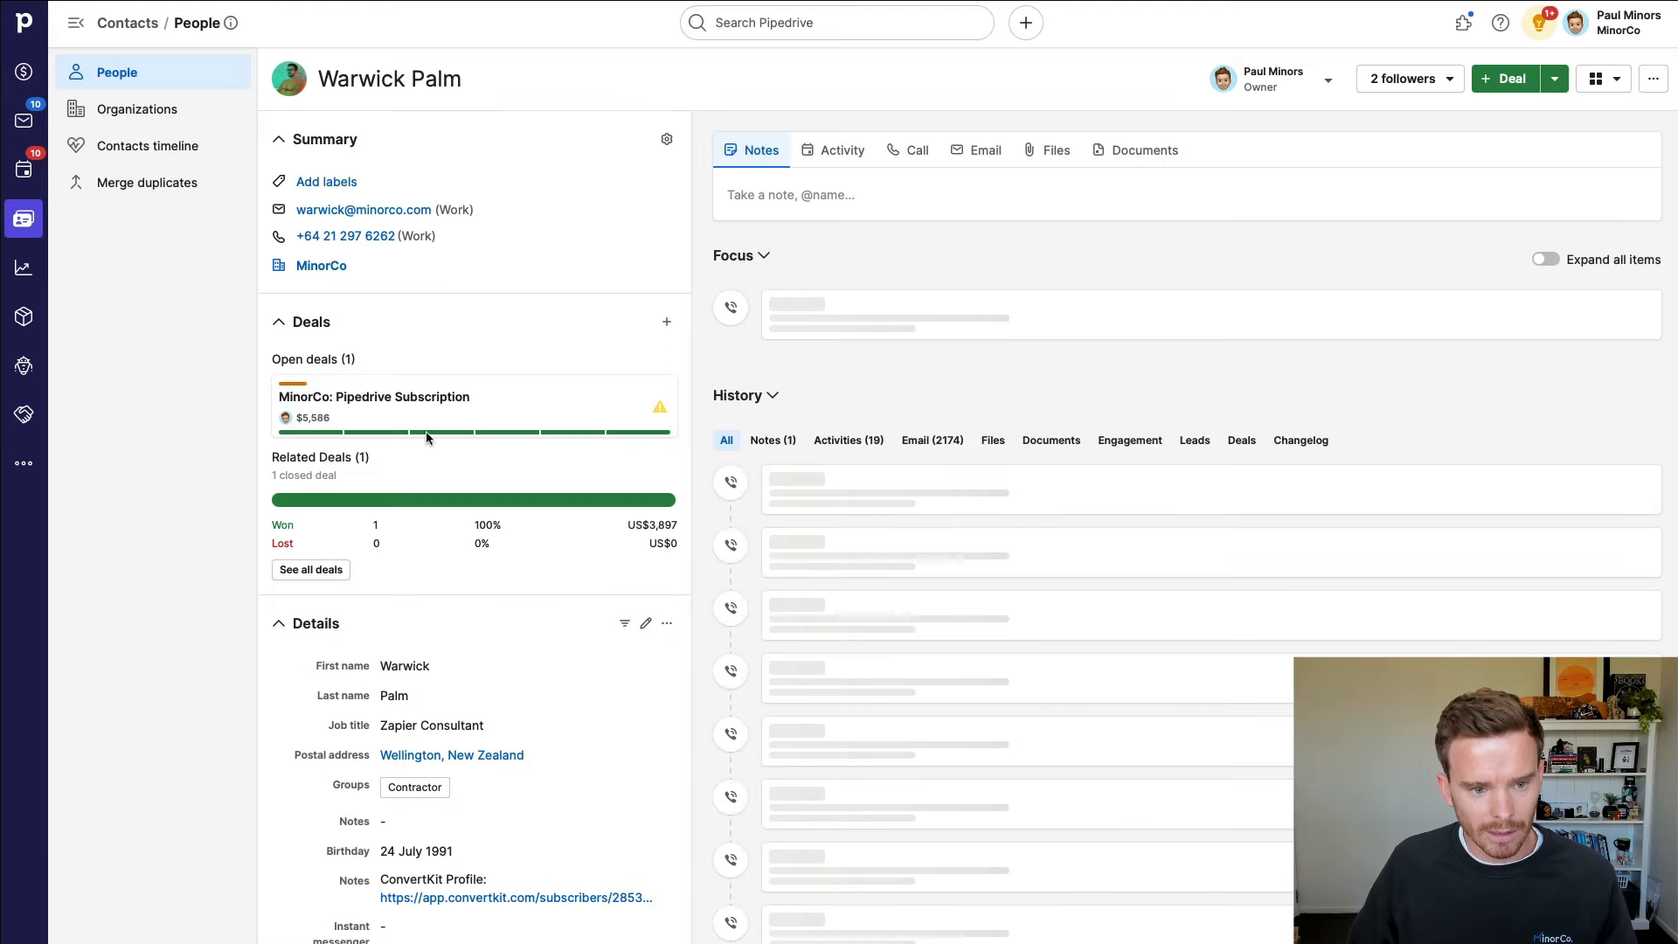
click(448, 408)
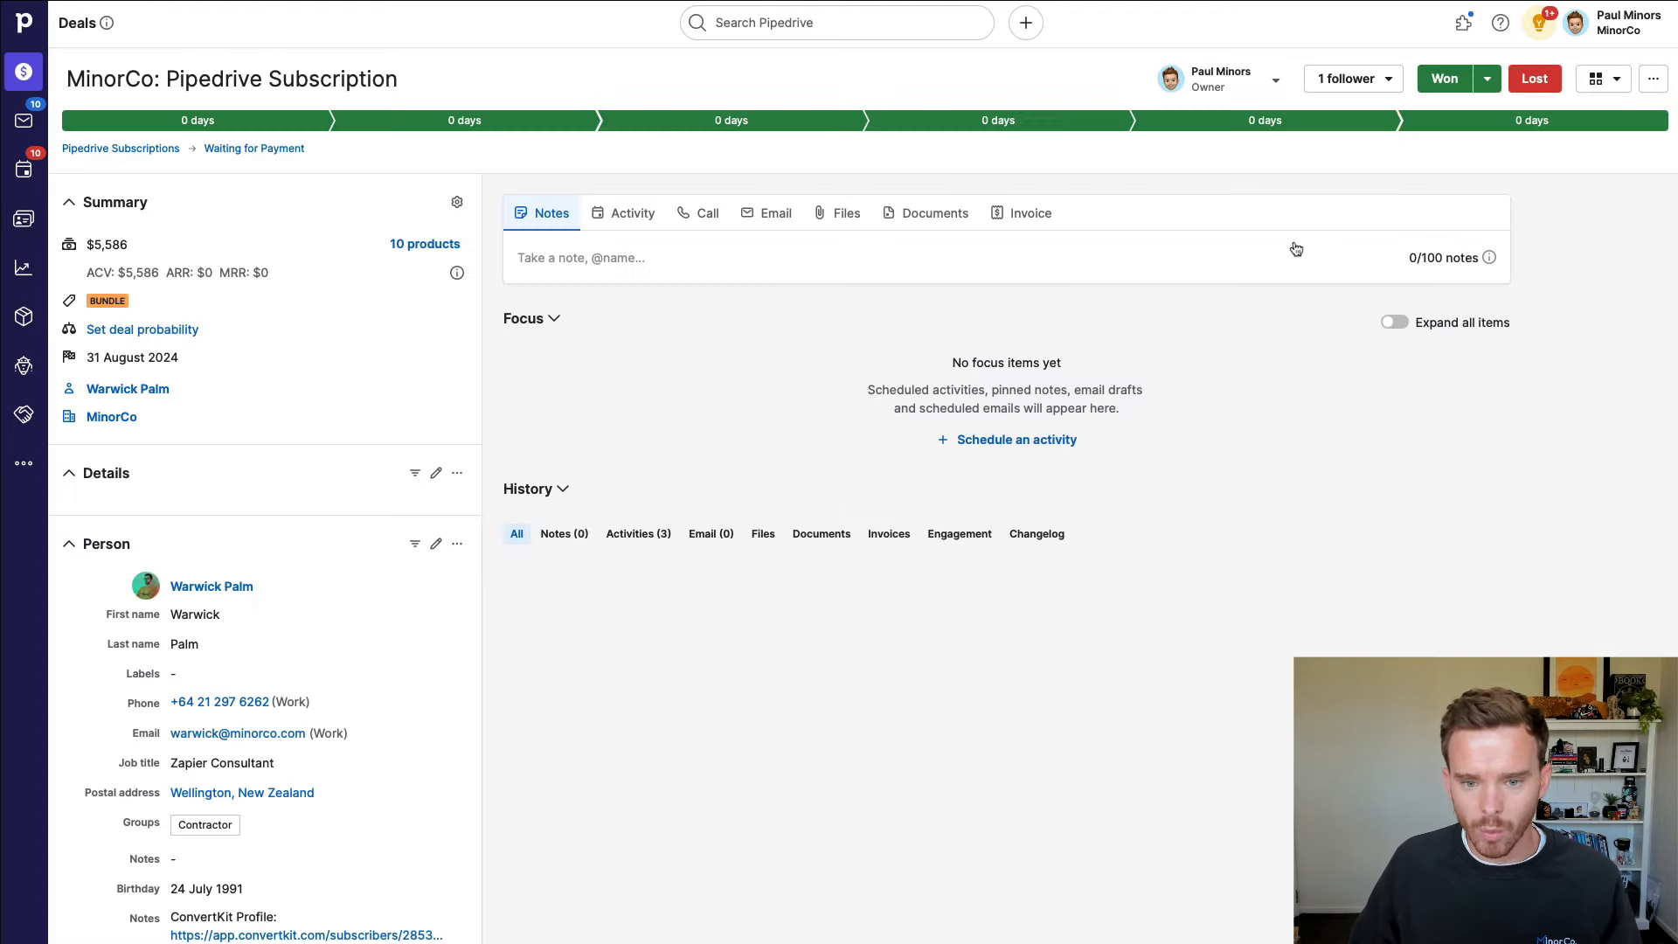
click(1445, 79)
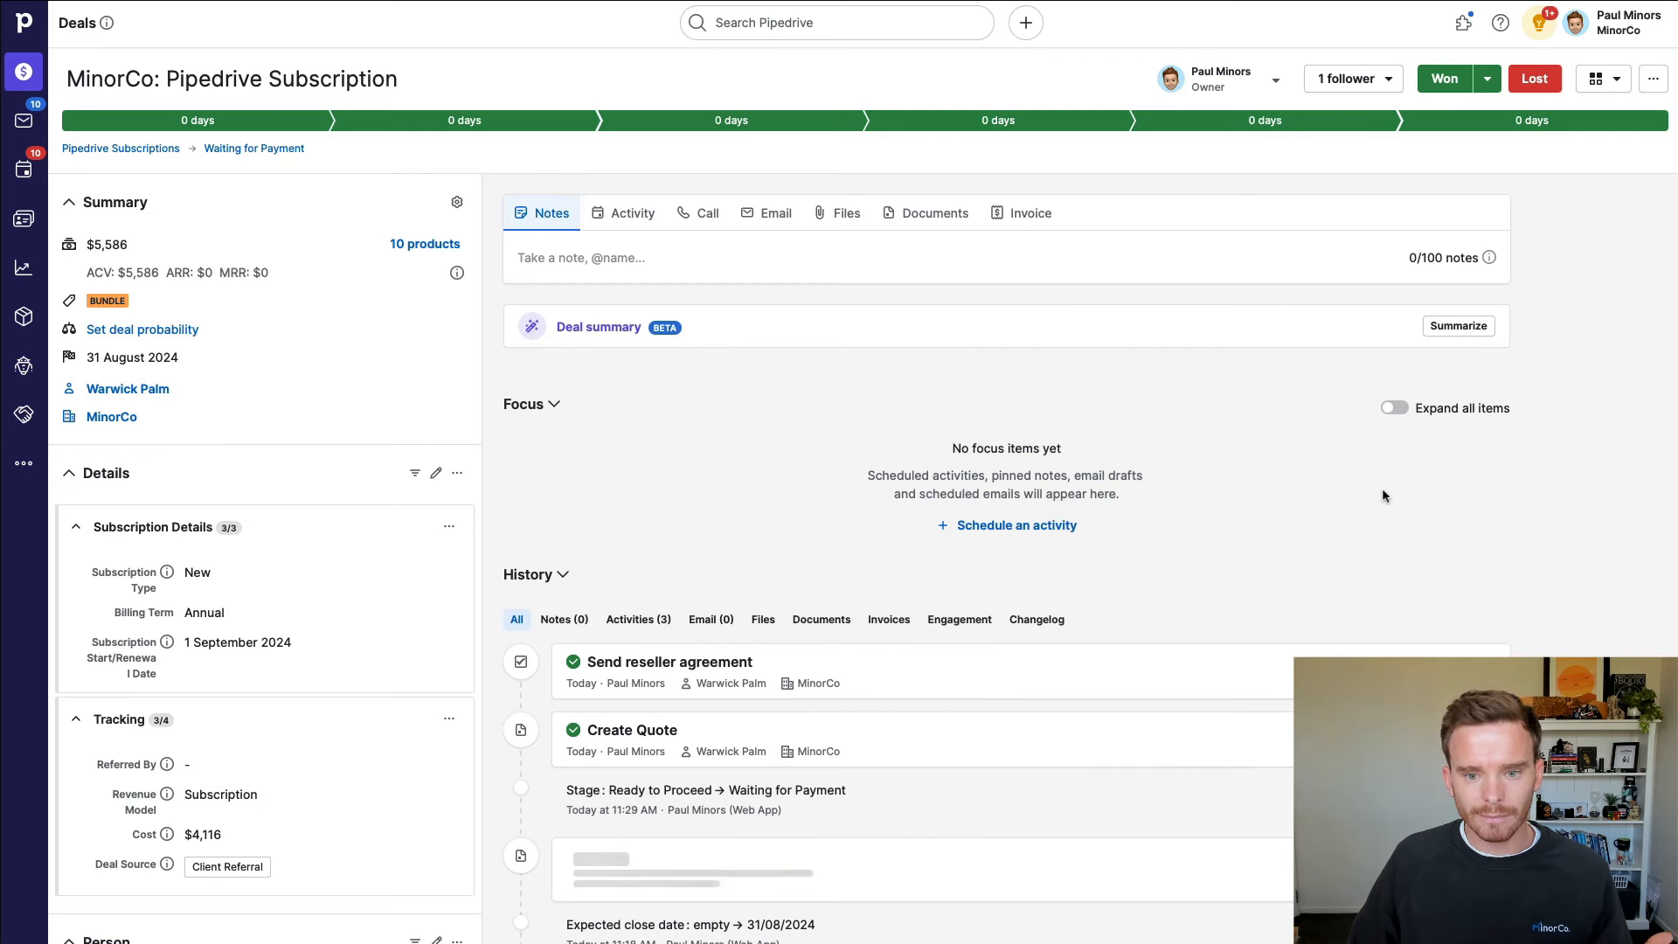